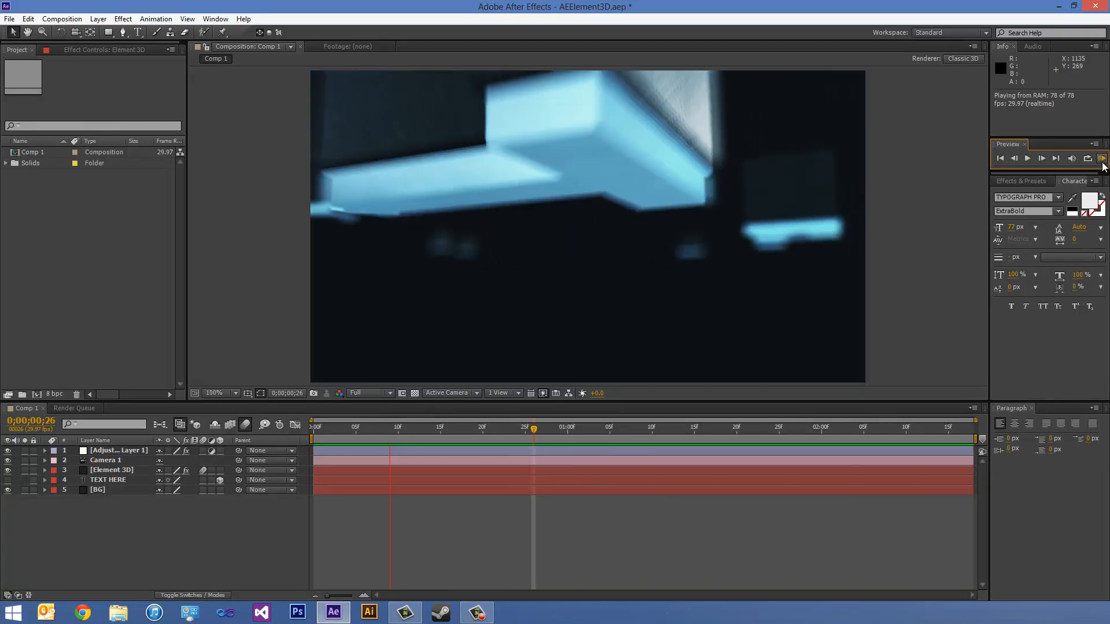
{"action": "key", "text": "space"}
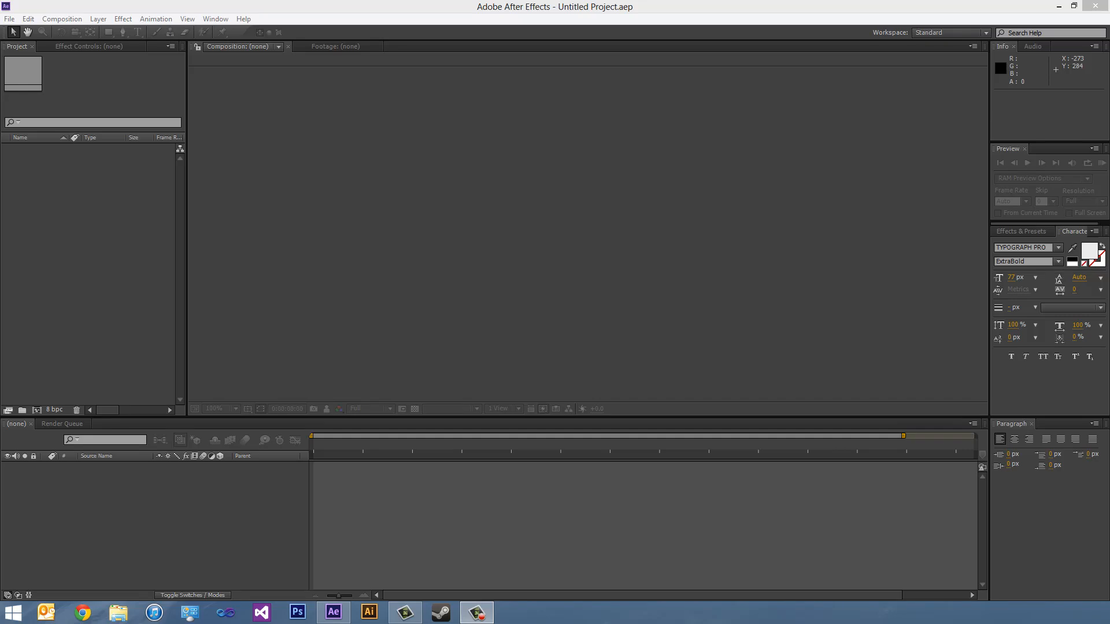
- Create a 960 x 540 px composition named Comp 1 with square pixels, 29.97 fps and a 10-second duration
{"action": "left_click", "coordinate": [80, 21]}
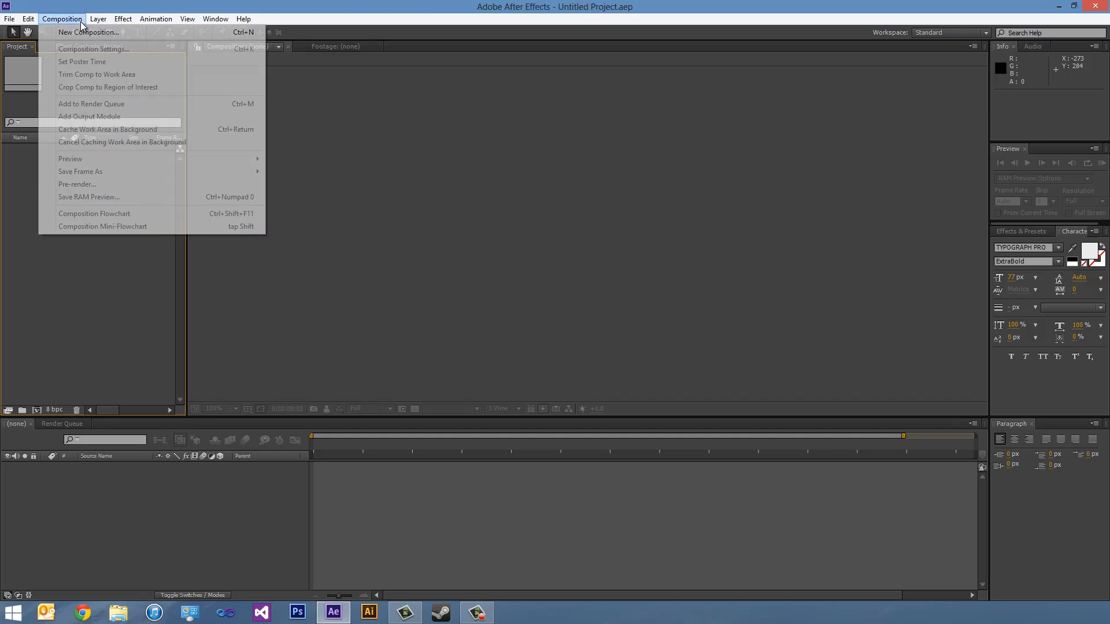
{"action": "left_click", "coordinate": [87, 33]}
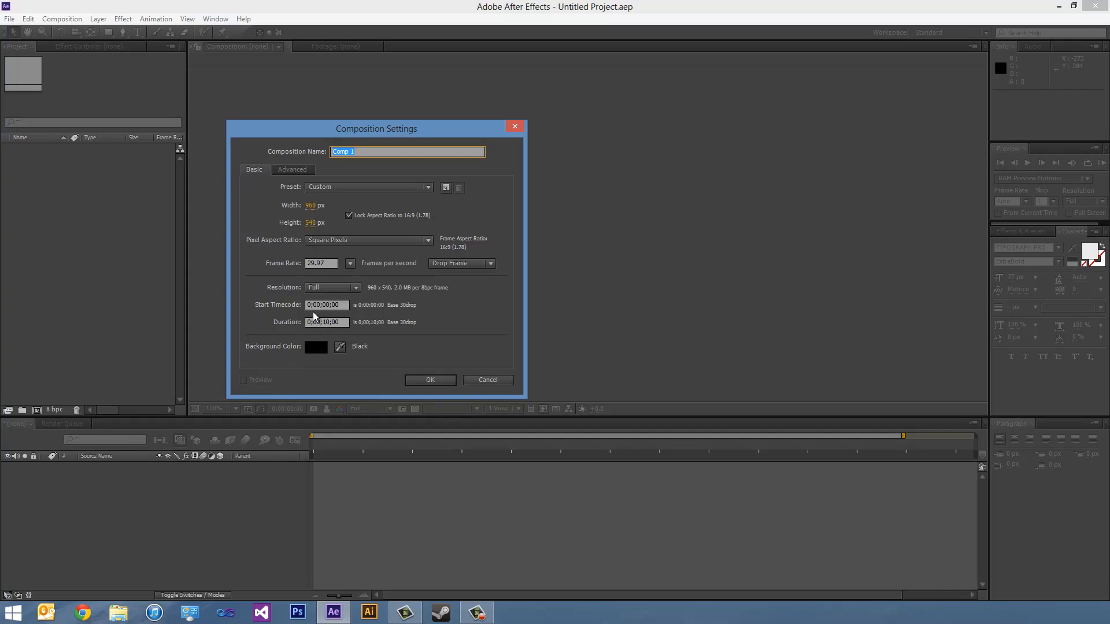
{"action": "left_click", "coordinate": [431, 380]}
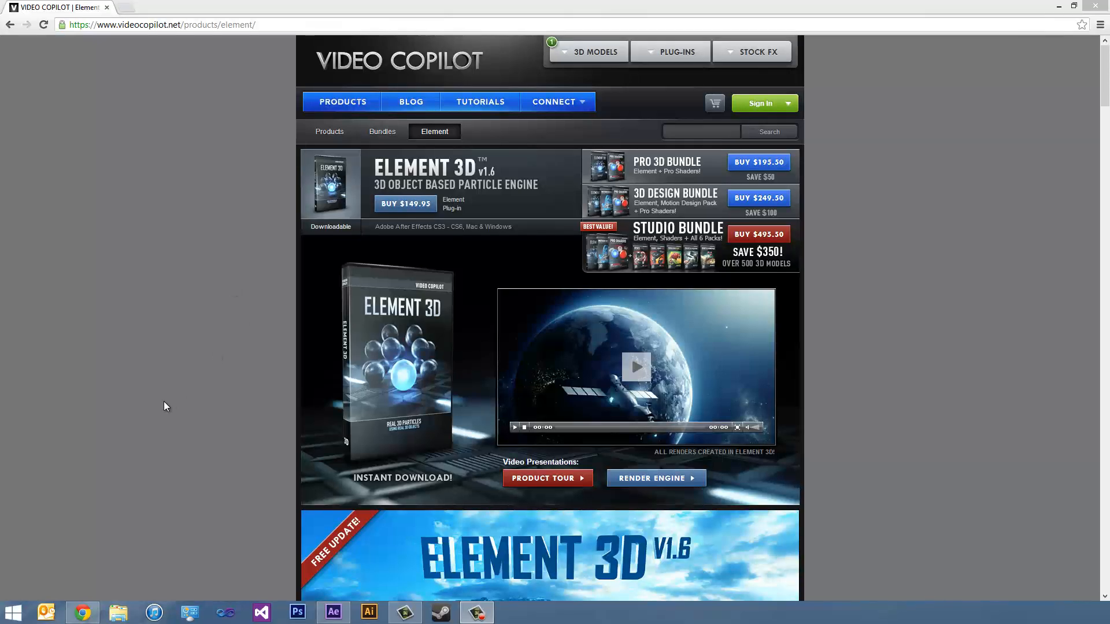
- In Chrome, review the Element 3D product page's features, model packs, 3D text section and product specifications, and close the page
{"action": "scroll", "coordinate": [181, 399], "scroll_direction": "down", "scroll_amount": 4}
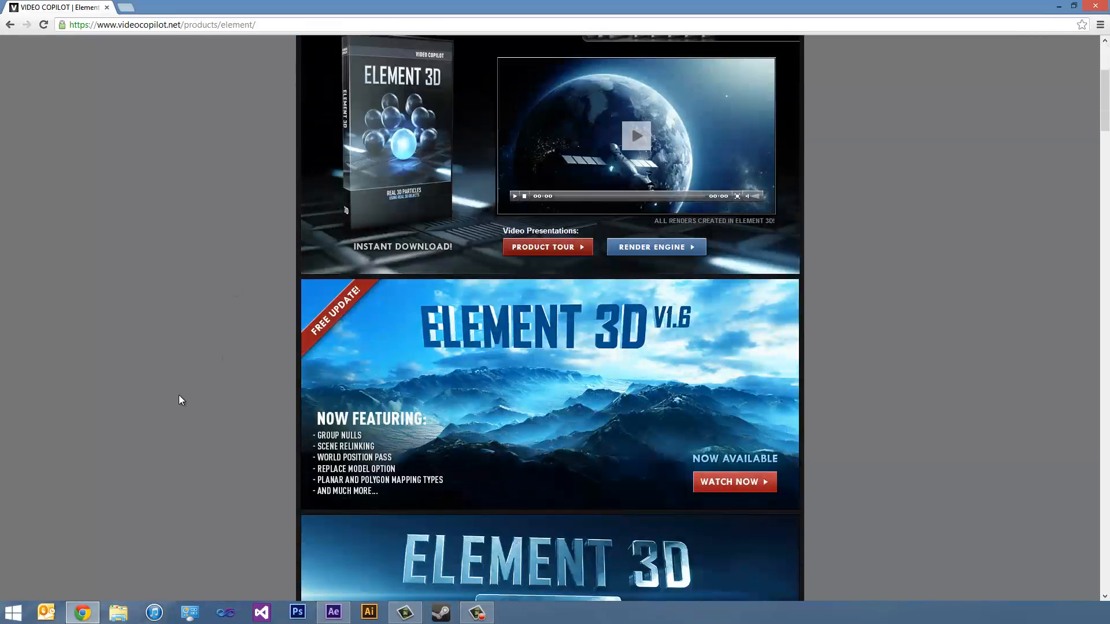
{"action": "scroll", "coordinate": [181, 399], "scroll_direction": "down", "scroll_amount": 2}
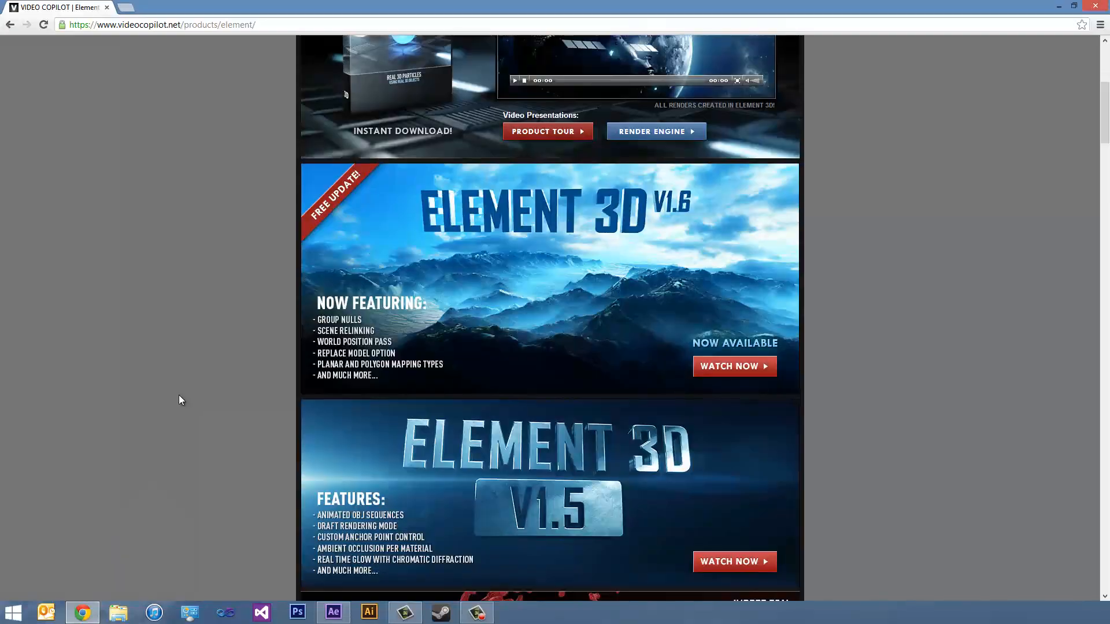
{"action": "scroll", "coordinate": [181, 399], "scroll_direction": "down", "scroll_amount": 6}
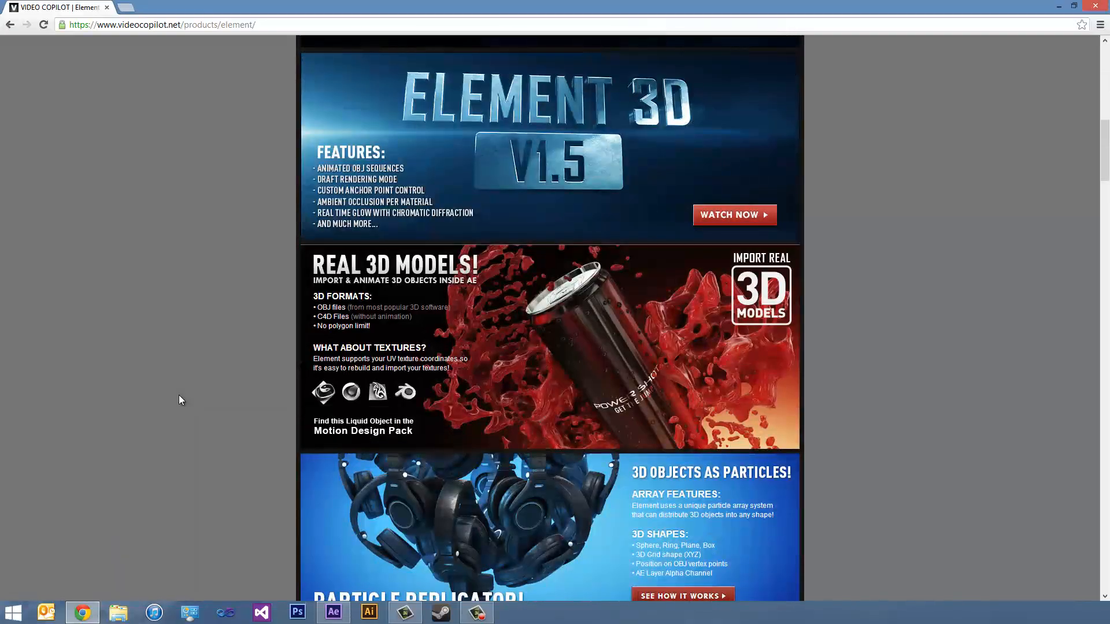
{"action": "scroll", "coordinate": [181, 400], "scroll_direction": "down", "scroll_amount": 9}
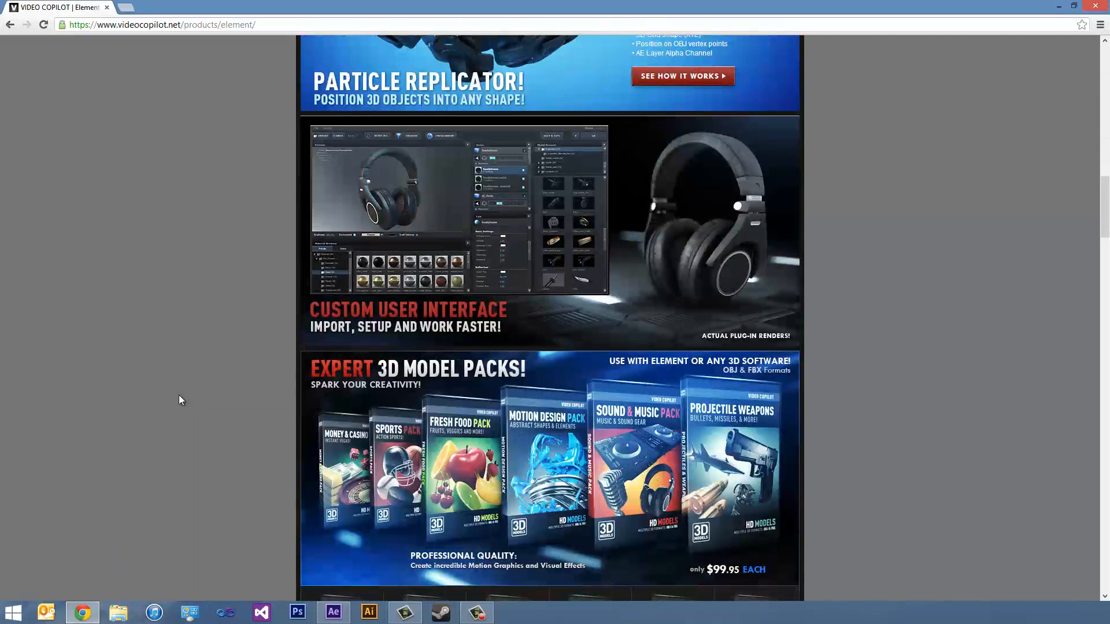
{"action": "scroll", "coordinate": [179, 397], "scroll_direction": "down", "scroll_amount": 3}
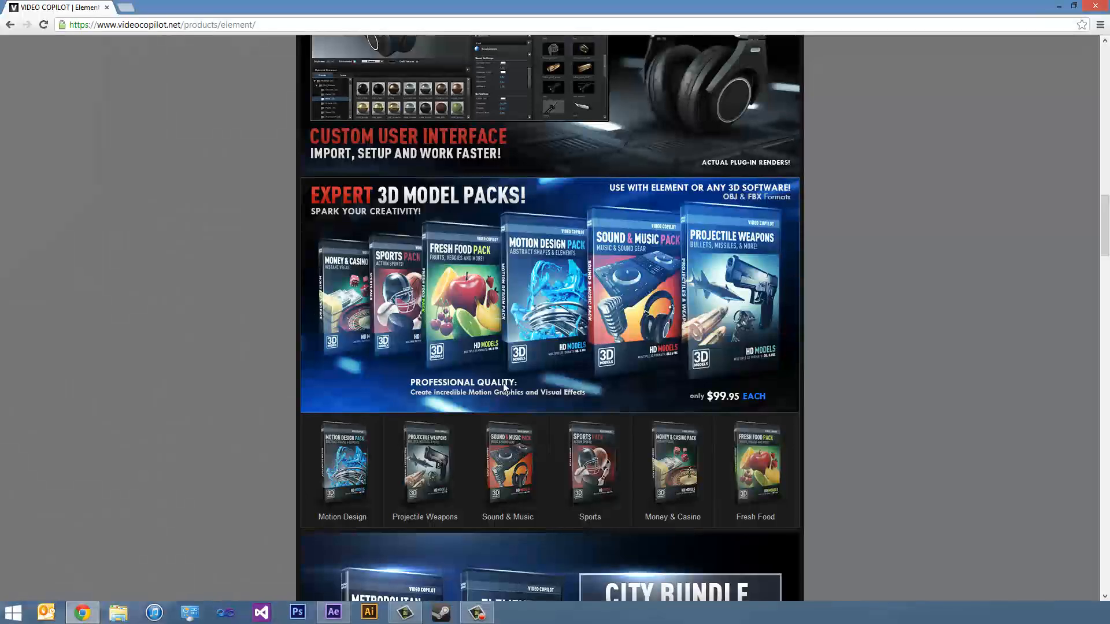
{"action": "scroll", "coordinate": [242, 437], "scroll_direction": "down", "scroll_amount": 5}
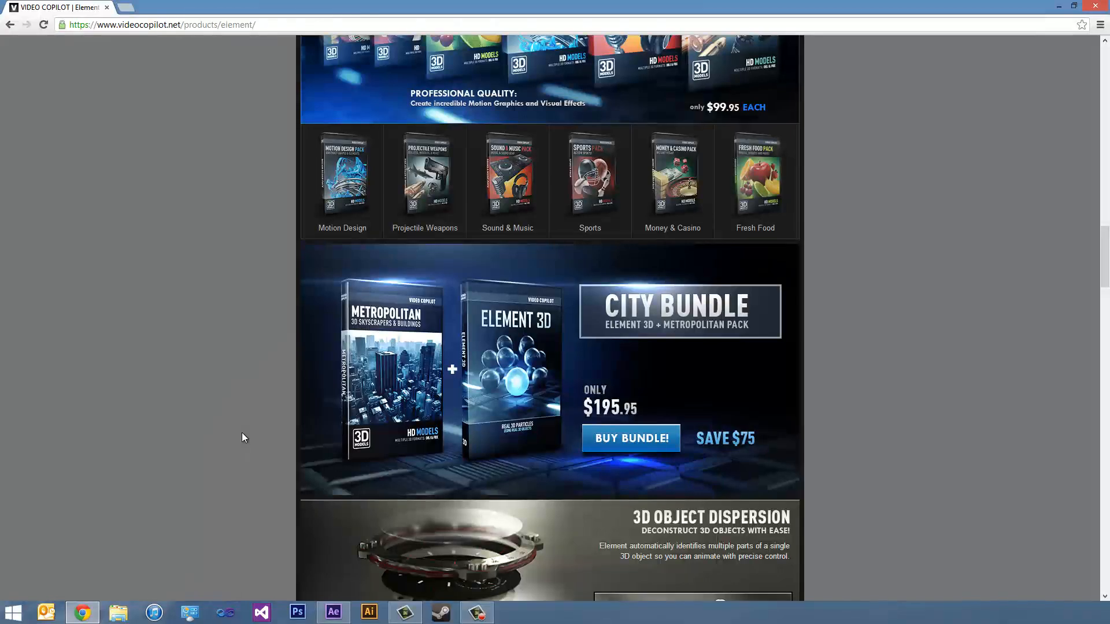
{"action": "scroll", "coordinate": [243, 438], "scroll_direction": "down", "scroll_amount": 7}
{"action": "scroll", "coordinate": [243, 438], "scroll_direction": "down", "scroll_amount": 6}
{"action": "scroll", "coordinate": [243, 438], "scroll_direction": "up", "scroll_amount": 18}
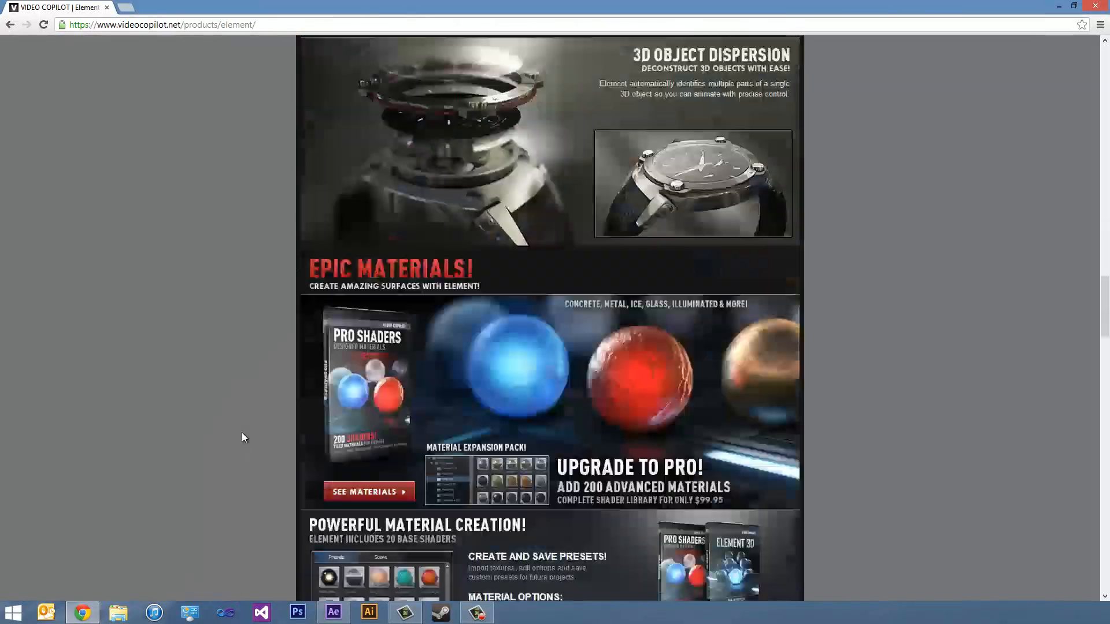
{"action": "scroll", "coordinate": [242, 434], "scroll_direction": "up", "scroll_amount": 17}
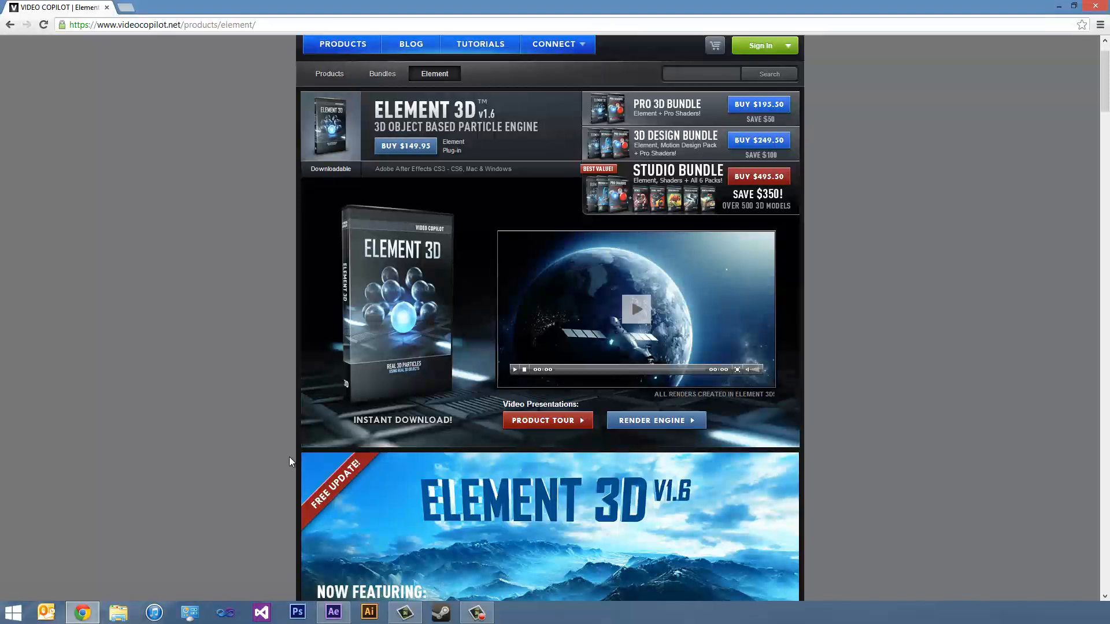
{"action": "scroll", "coordinate": [290, 458], "scroll_direction": "up", "scroll_amount": 1}
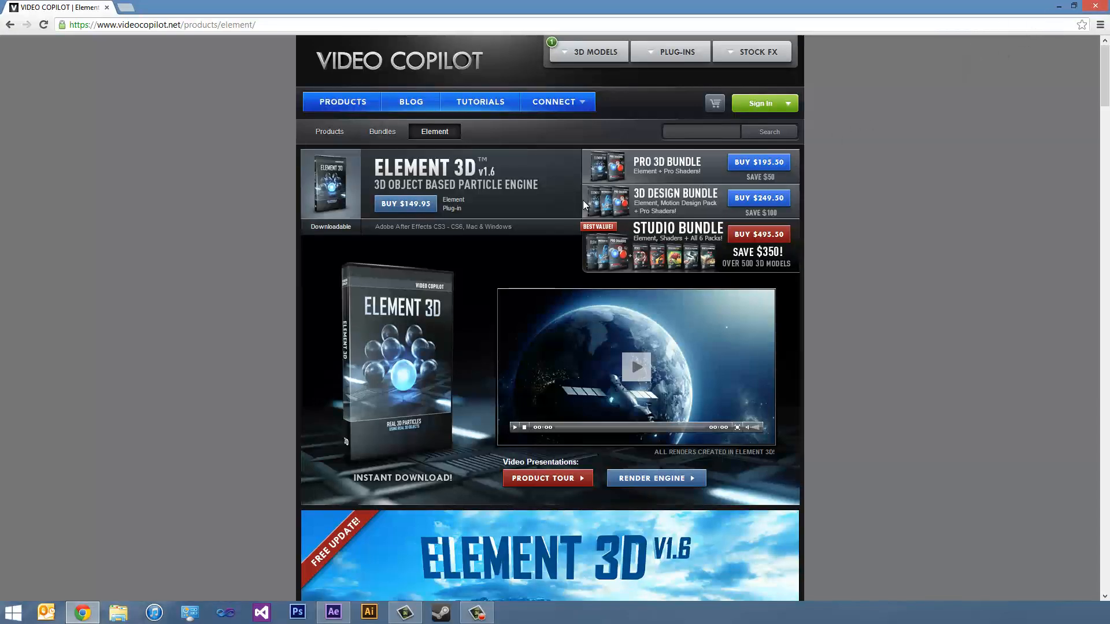
{"action": "scroll", "coordinate": [582, 200], "scroll_direction": "down", "scroll_amount": 20}
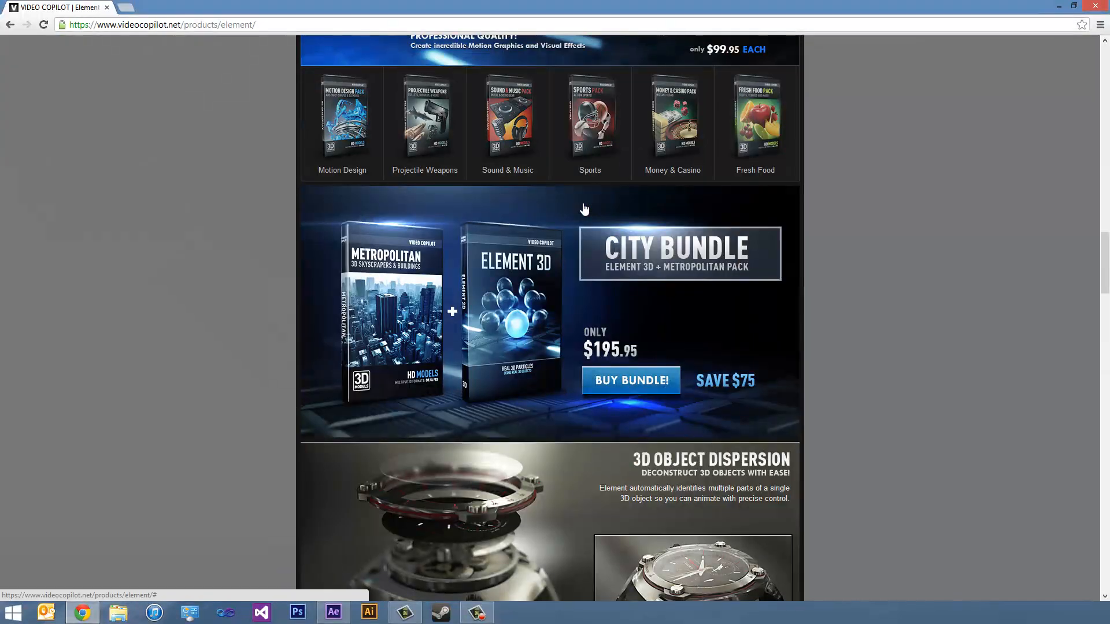
{"action": "scroll", "coordinate": [583, 209], "scroll_direction": "down", "scroll_amount": 20}
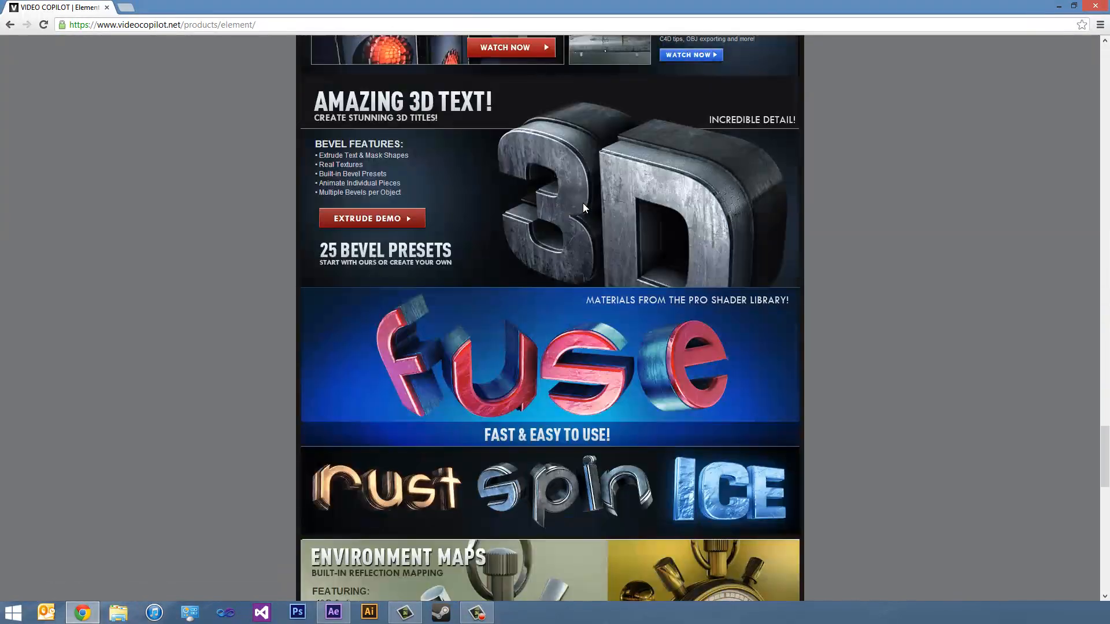
{"action": "scroll", "coordinate": [582, 207], "scroll_direction": "down", "scroll_amount": 11}
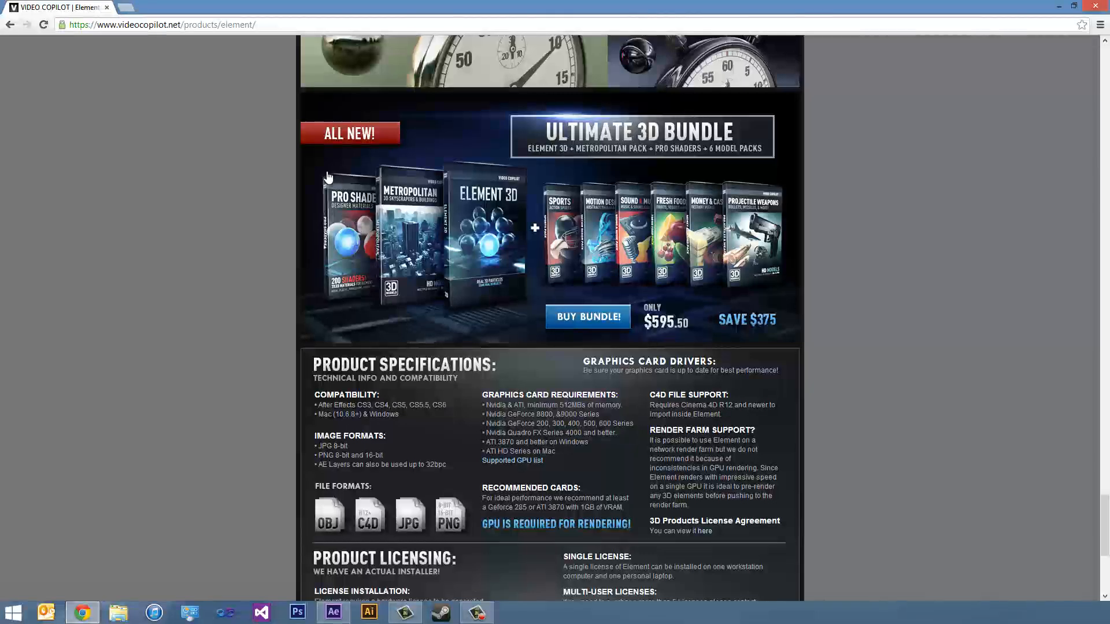
{"action": "left_click", "coordinate": [107, 8]}
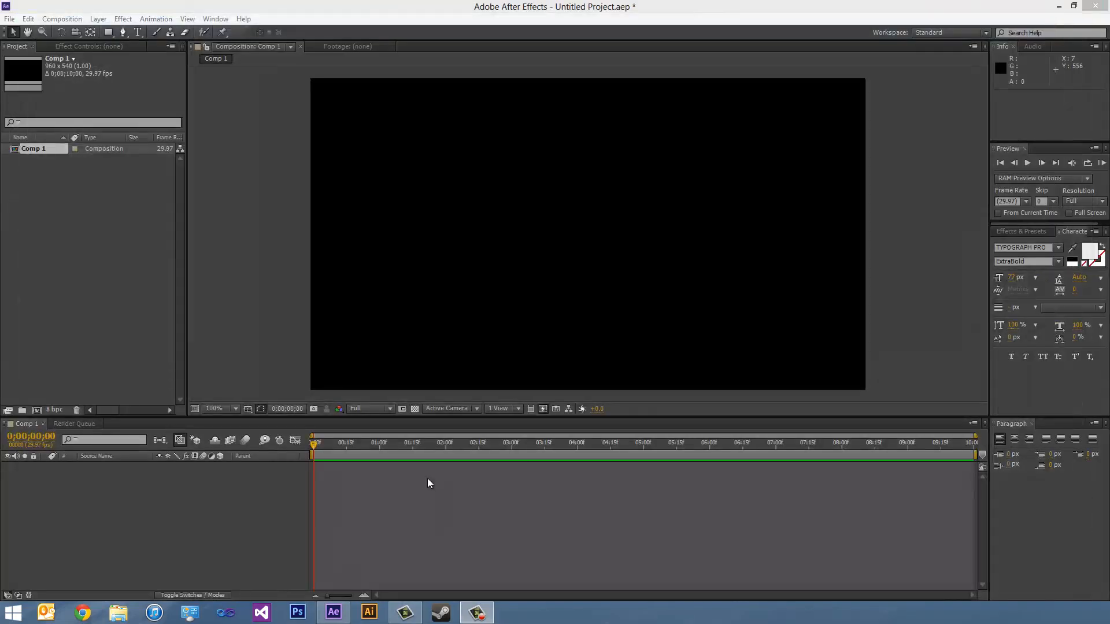
- In After Effects, add a text layer reading "TEXT HERE" to the composition
{"action": "left_click", "coordinate": [360, 2]}
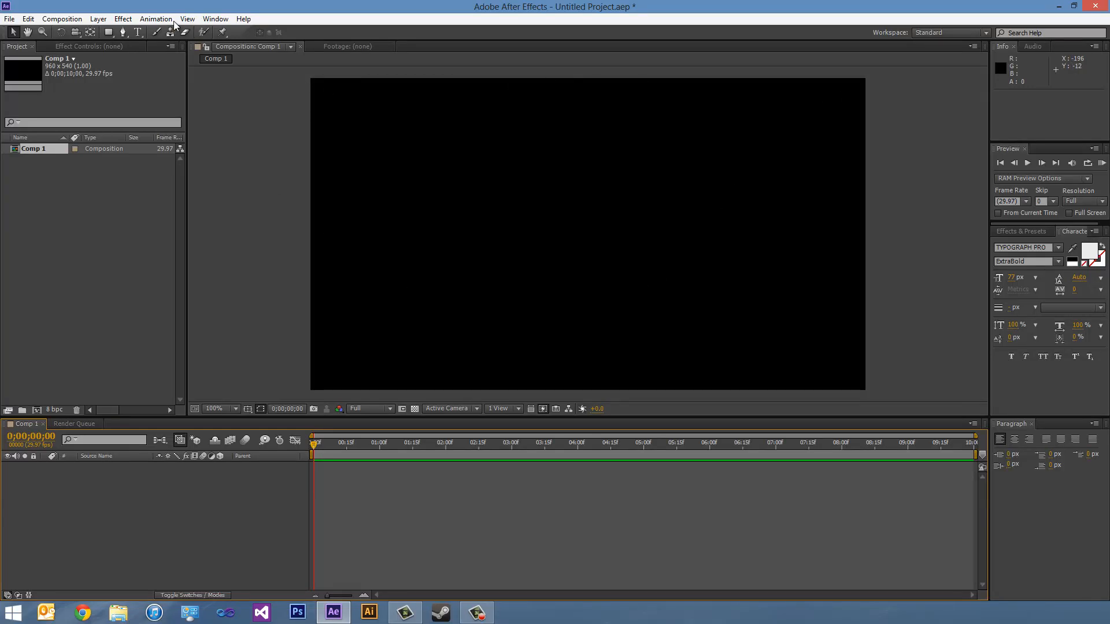
{"action": "left_click", "coordinate": [138, 32]}
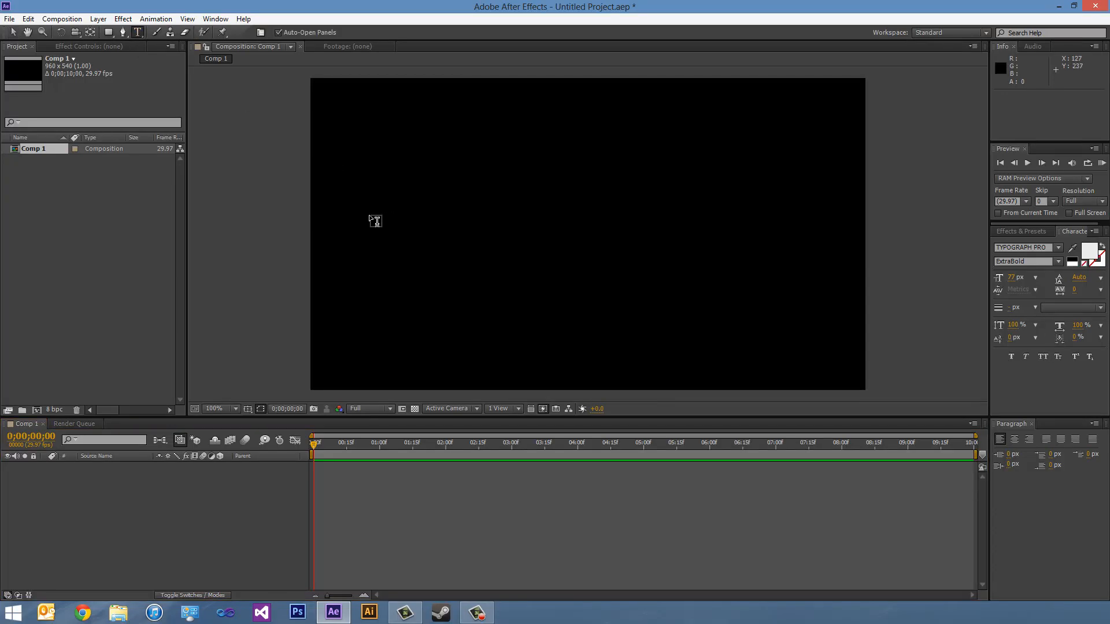
{"action": "left_click", "coordinate": [390, 231]}
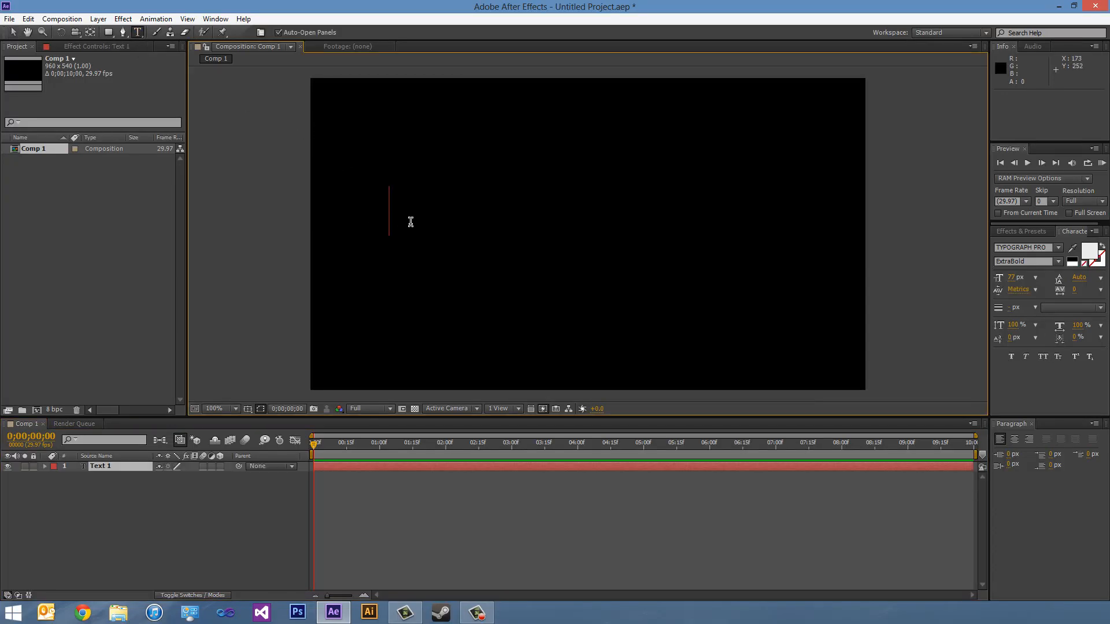
{"action": "type", "text": "TEXT HERE"}
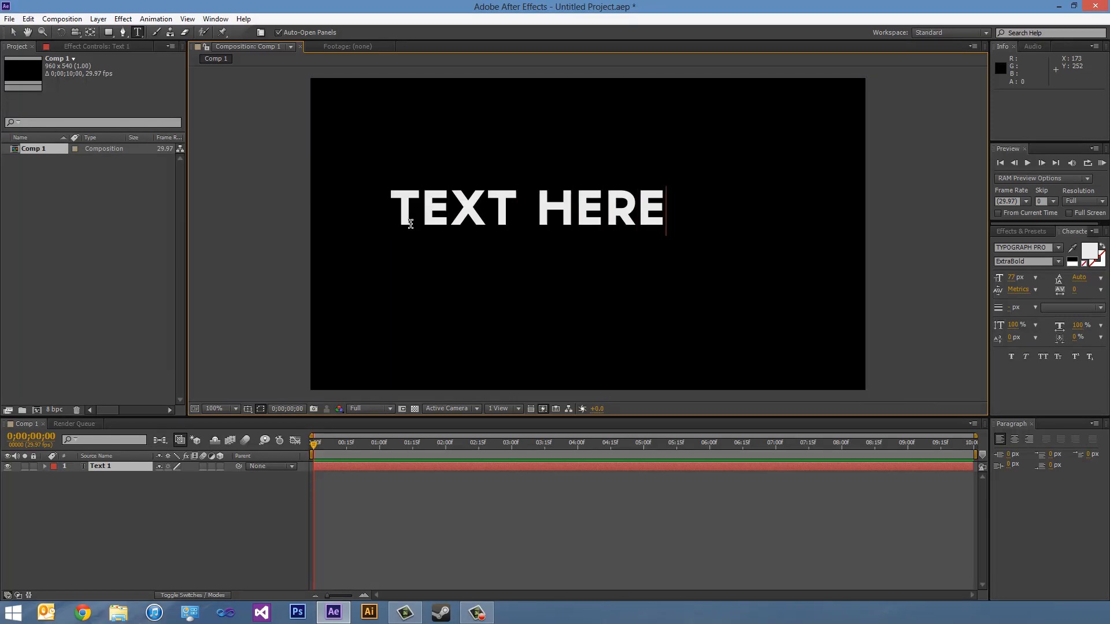
{"action": "key", "text": "KP_Enter"}
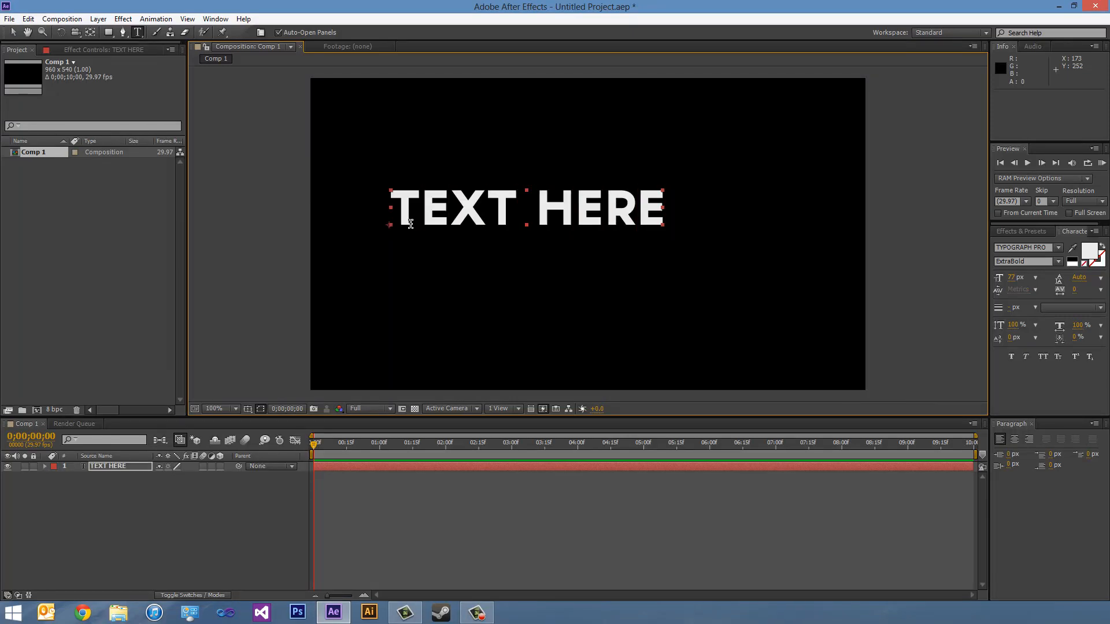
- Centre the text in the frame using the Title/Action Safe overlay as a reference, and hide the overlay
{"action": "left_click", "coordinate": [247, 409]}
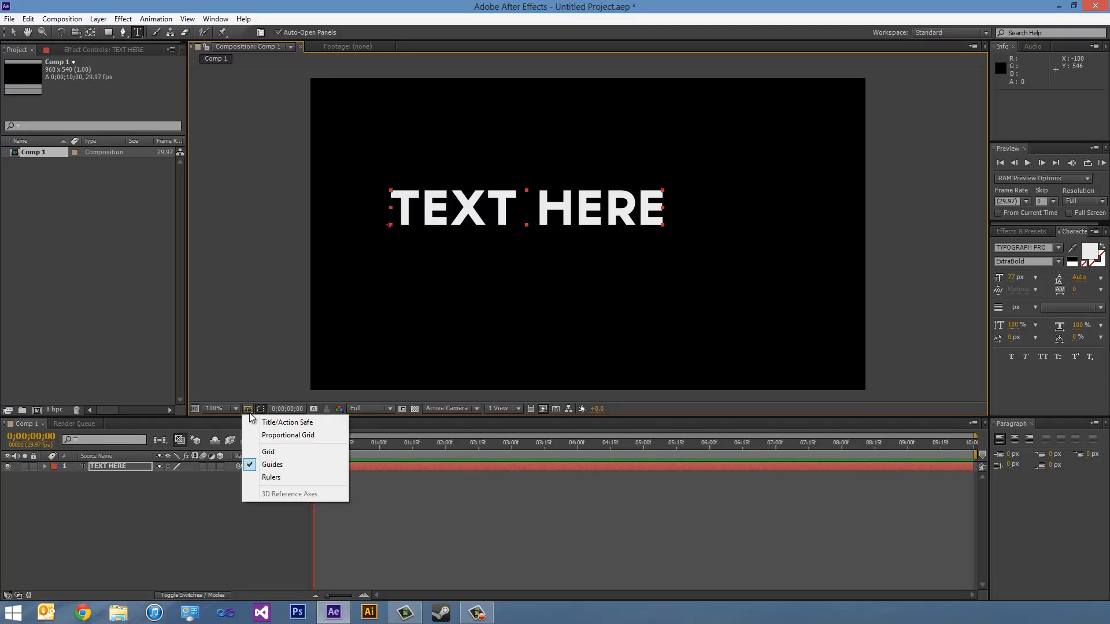
{"action": "left_click", "coordinate": [259, 418]}
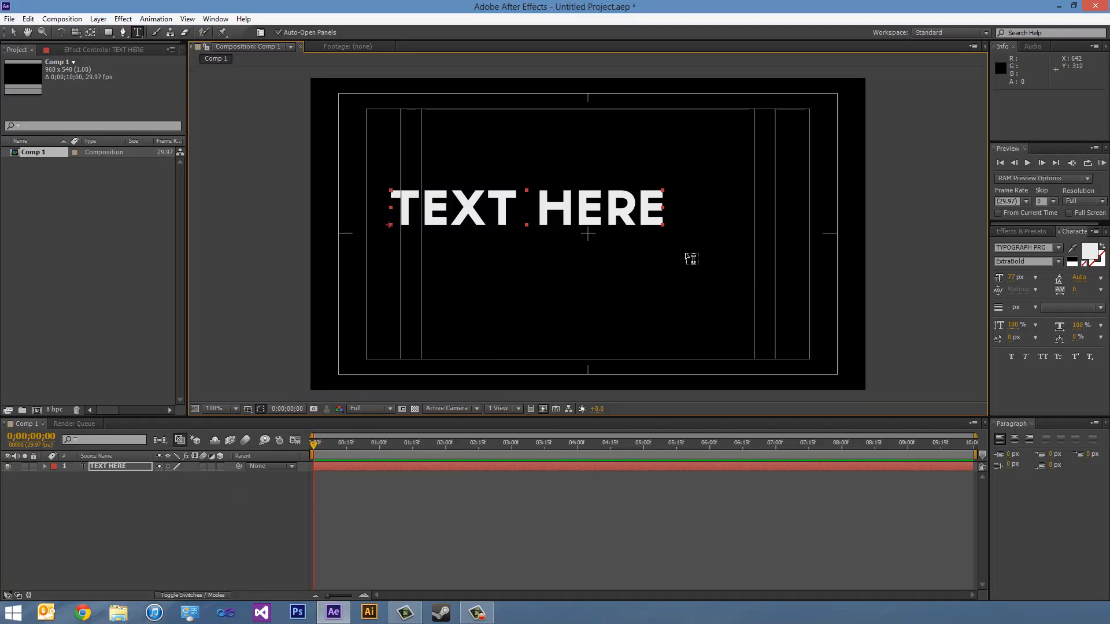
{"action": "key", "text": "v"}
{"action": "left_click_drag", "start_coordinate": [524, 212], "coordinate": [582, 239]}
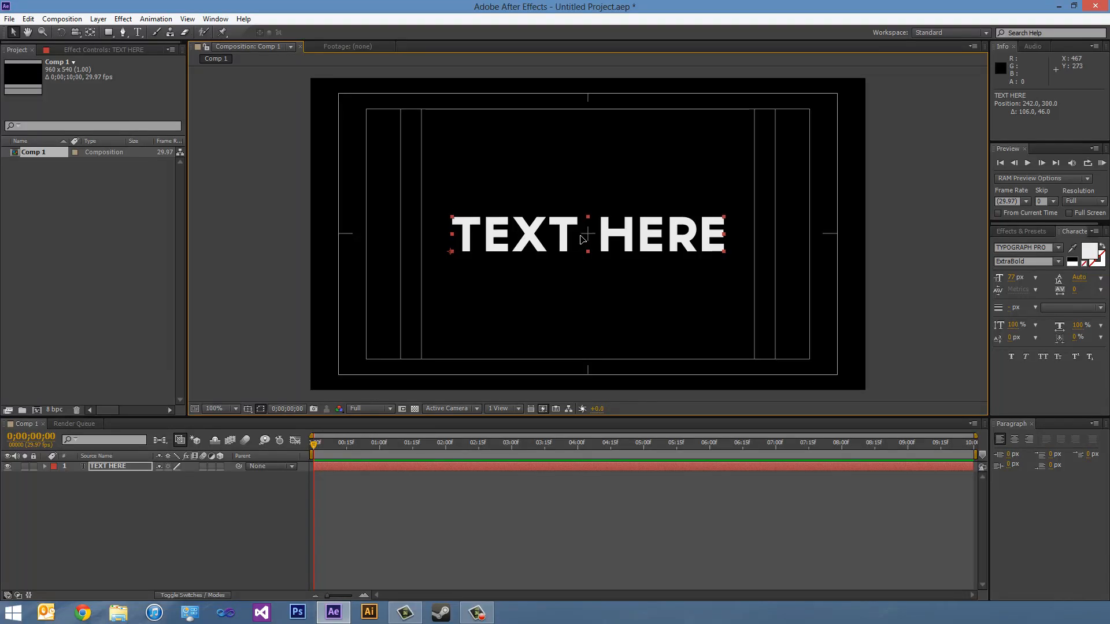
{"action": "left_click", "coordinate": [249, 408]}
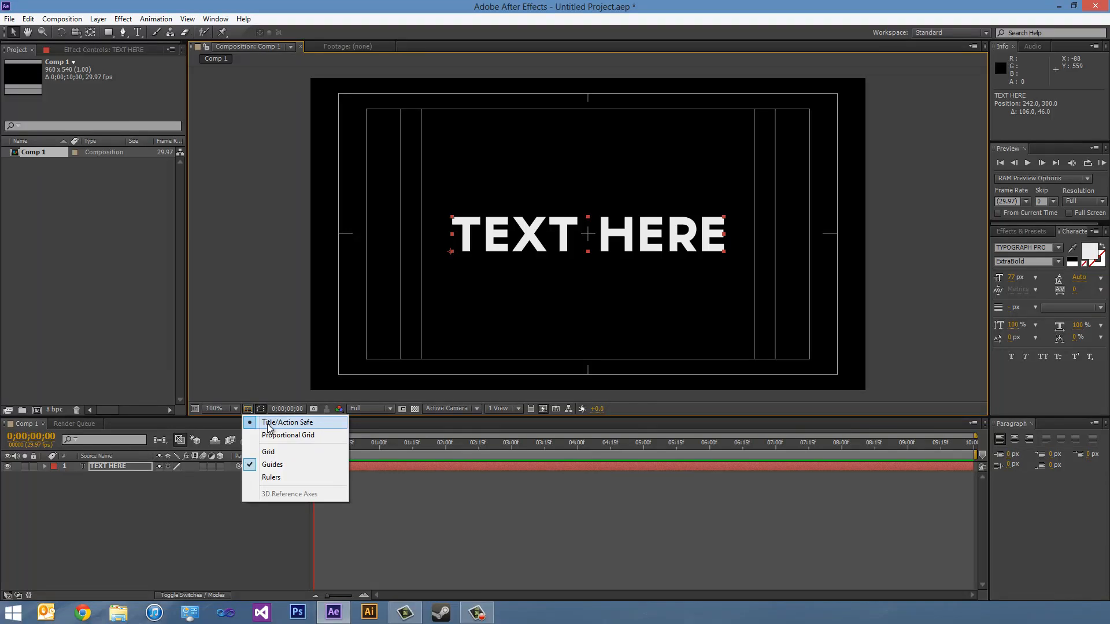
{"action": "left_click", "coordinate": [272, 423]}
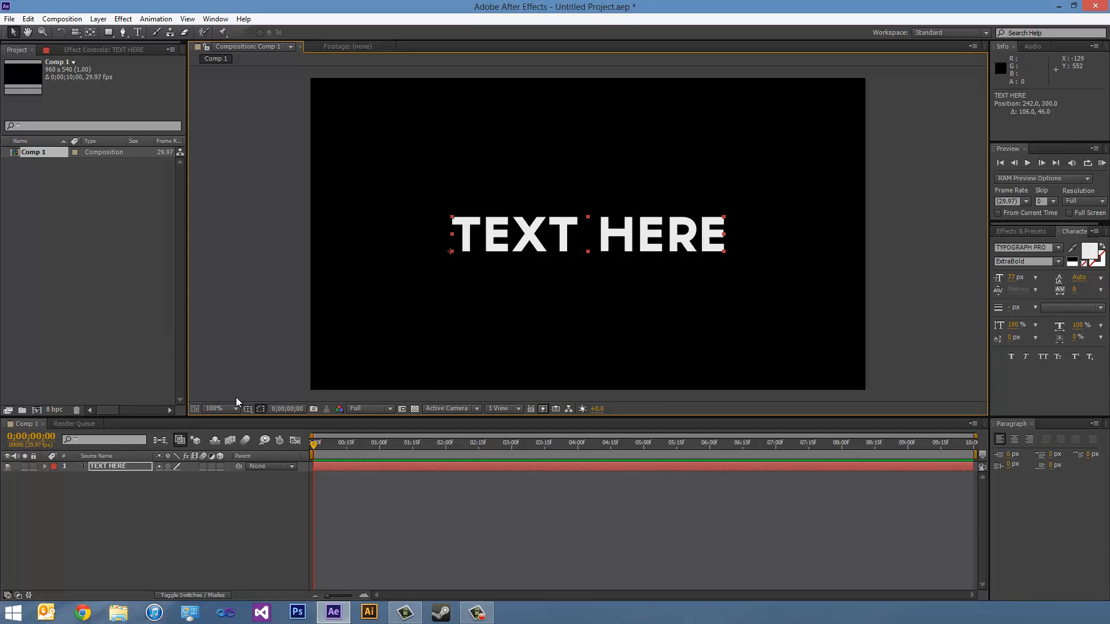
- Make the text layer 3D and inspect it by orbiting Custom View 1, returning to the Active Camera view
{"action": "left_click", "coordinate": [220, 466]}
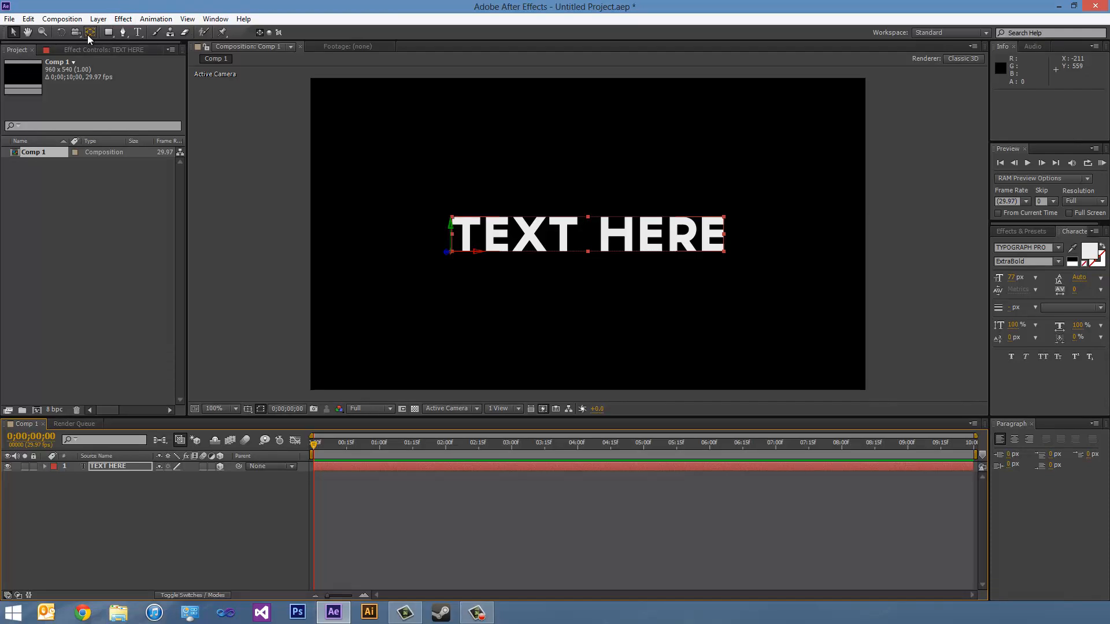
{"action": "left_click_drag", "start_coordinate": [79, 33], "coordinate": [116, 45]}
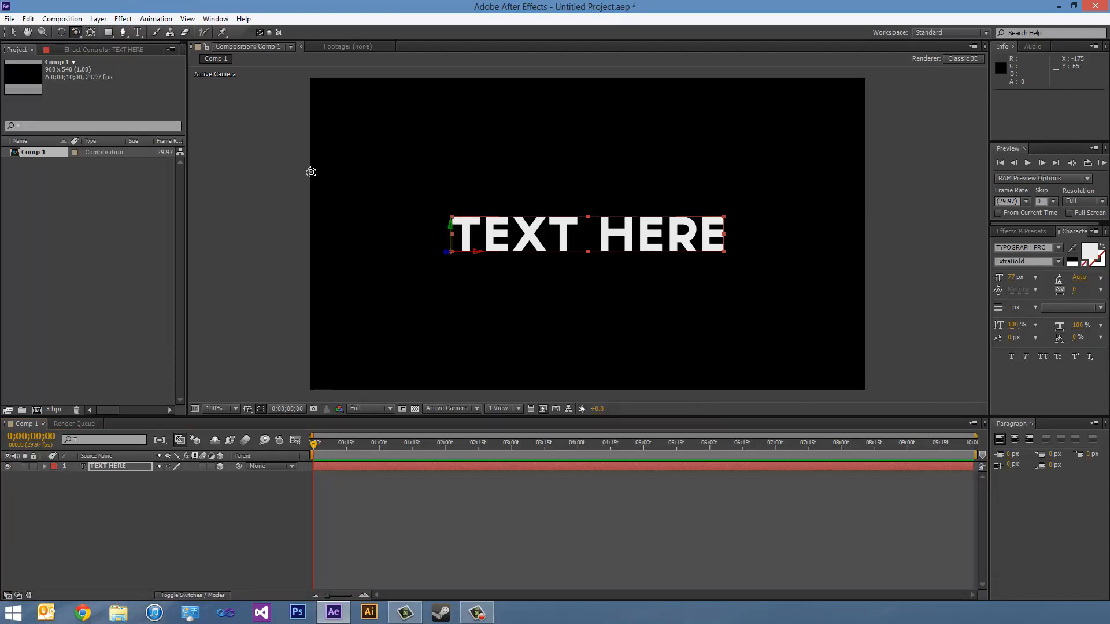
{"action": "left_click_drag", "start_coordinate": [460, 312], "coordinate": [515, 304]}
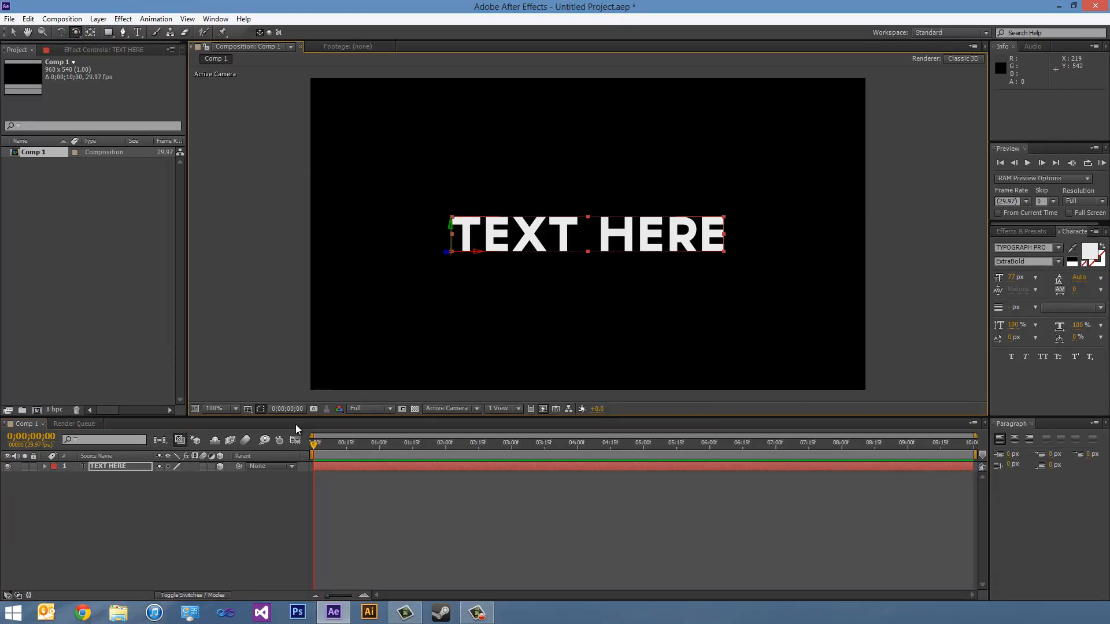
{"action": "left_click", "coordinate": [374, 409]}
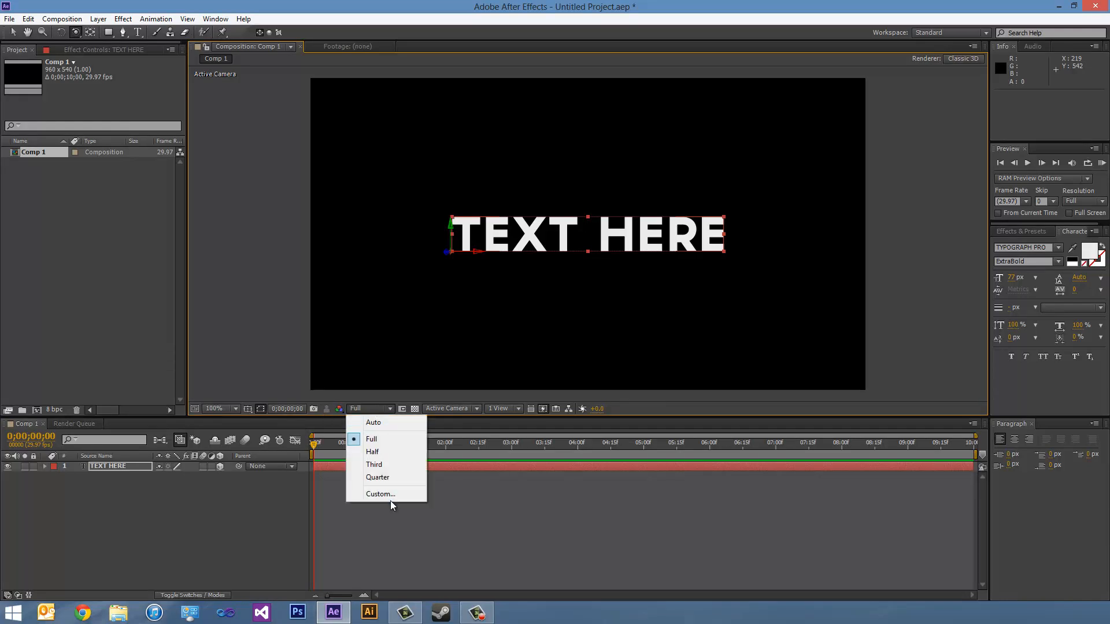
{"action": "left_click", "coordinate": [446, 408]}
{"action": "left_click", "coordinate": [463, 516]}
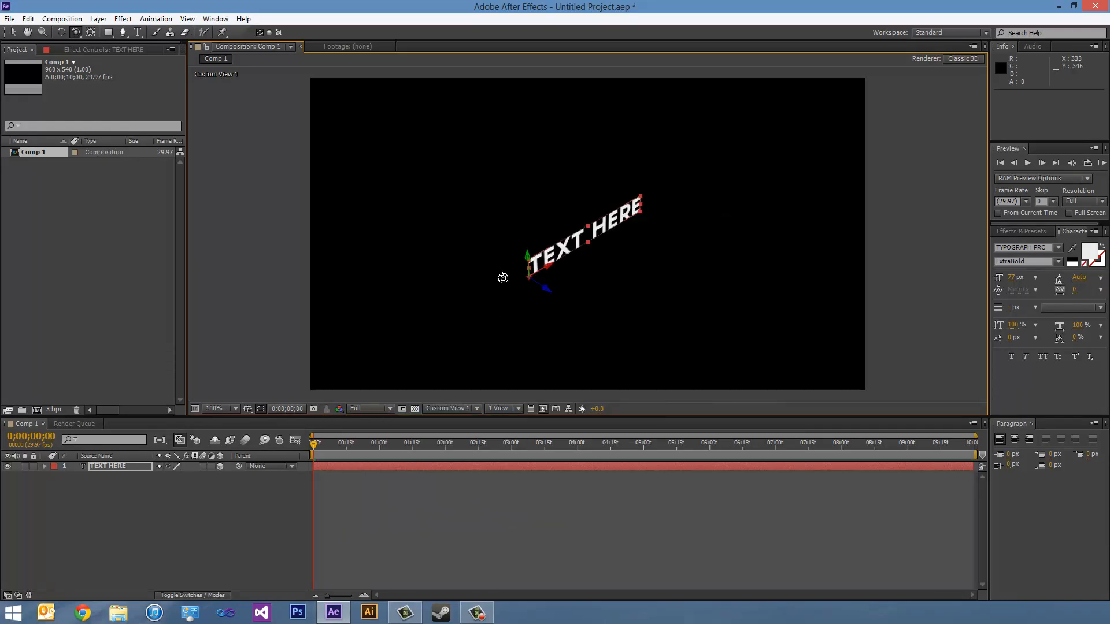
{"action": "left_click_drag", "start_coordinate": [606, 257], "coordinate": [641, 242]}
{"action": "left_click", "coordinate": [447, 409]}
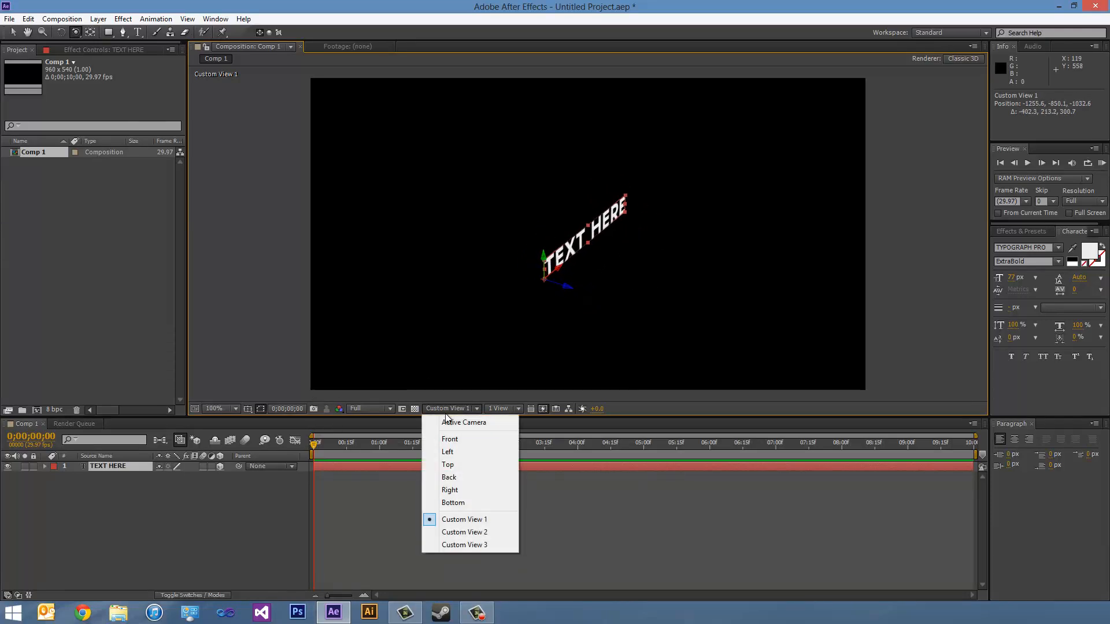
{"action": "left_click", "coordinate": [452, 422]}
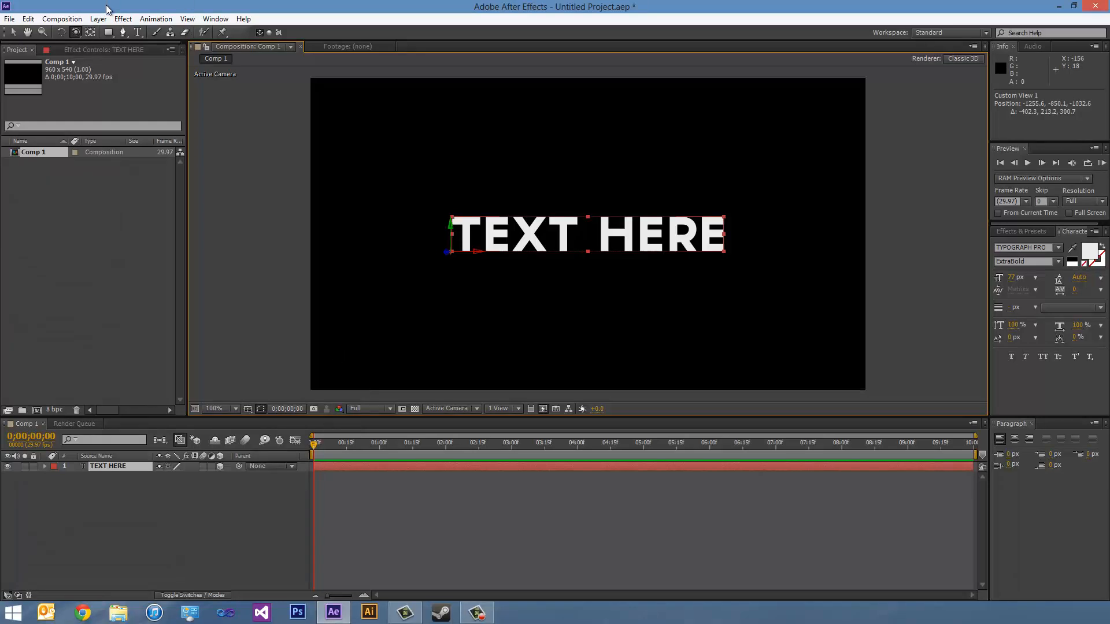
- Create a dark 960 x 540 px solid named Element 3D above the text layer
{"action": "left_click", "coordinate": [110, 468]}
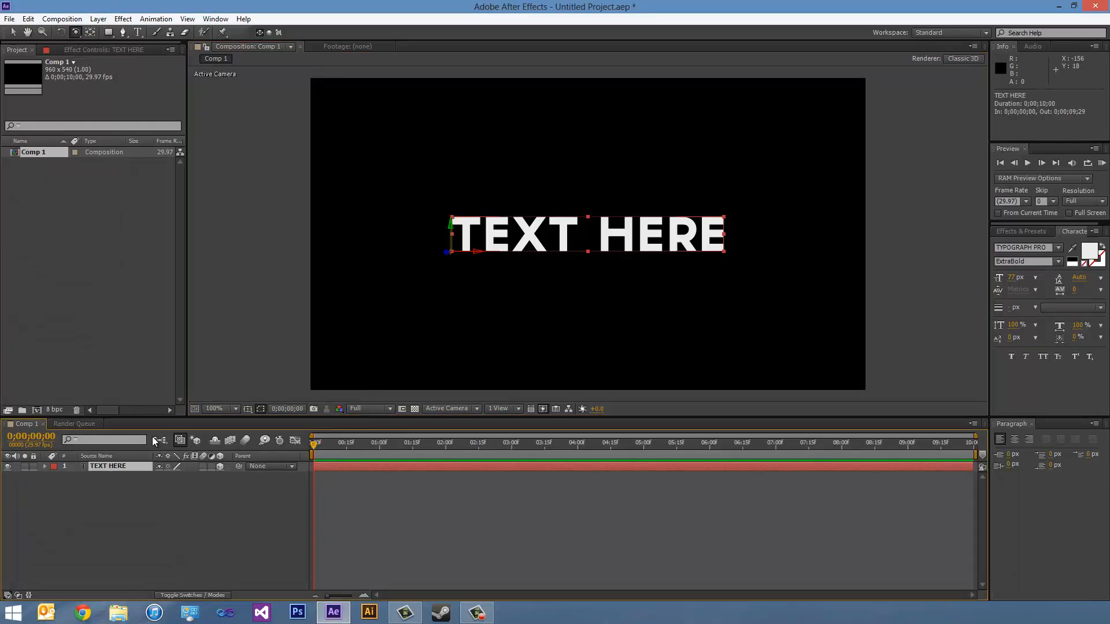
{"action": "left_click", "coordinate": [99, 18]}
{"action": "mouse_move", "coordinate": [110, 35]}
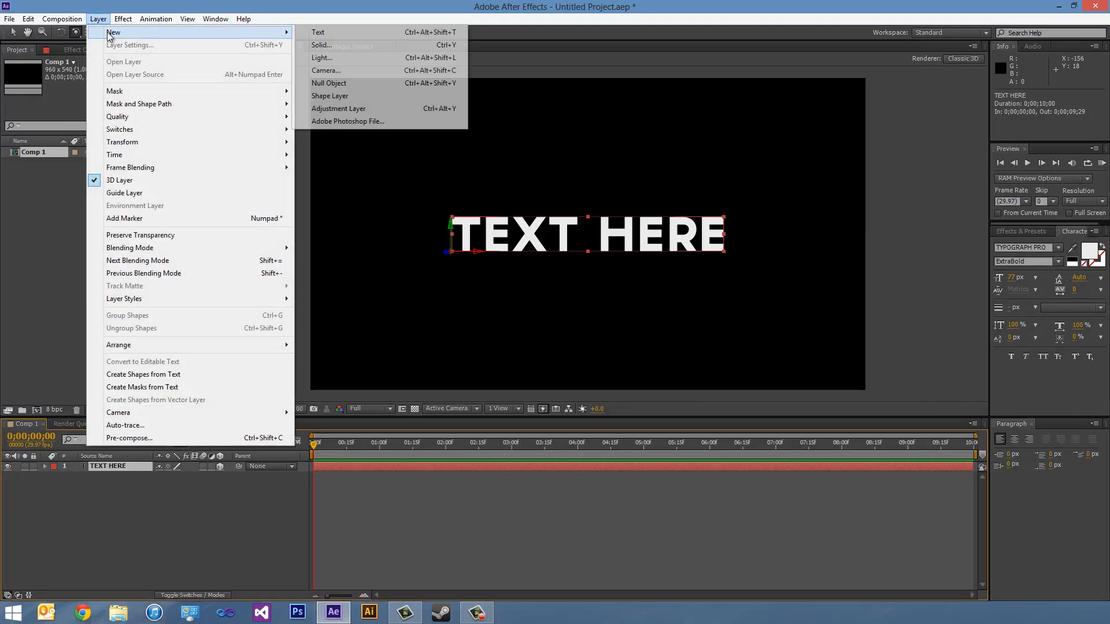
{"action": "left_click", "coordinate": [315, 45]}
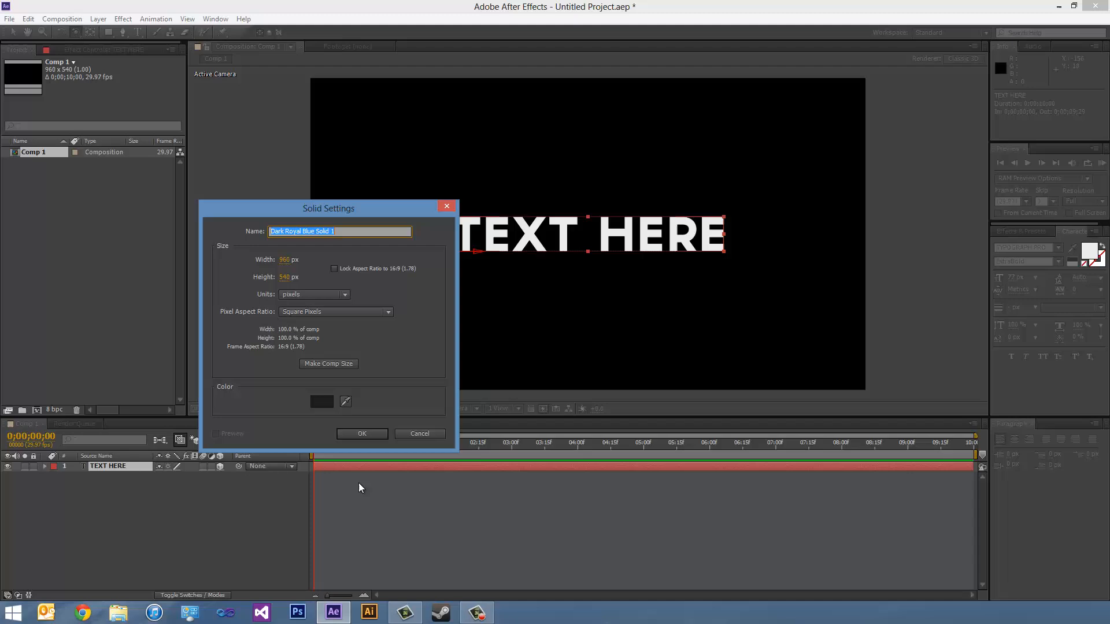
{"action": "left_click", "coordinate": [321, 401]}
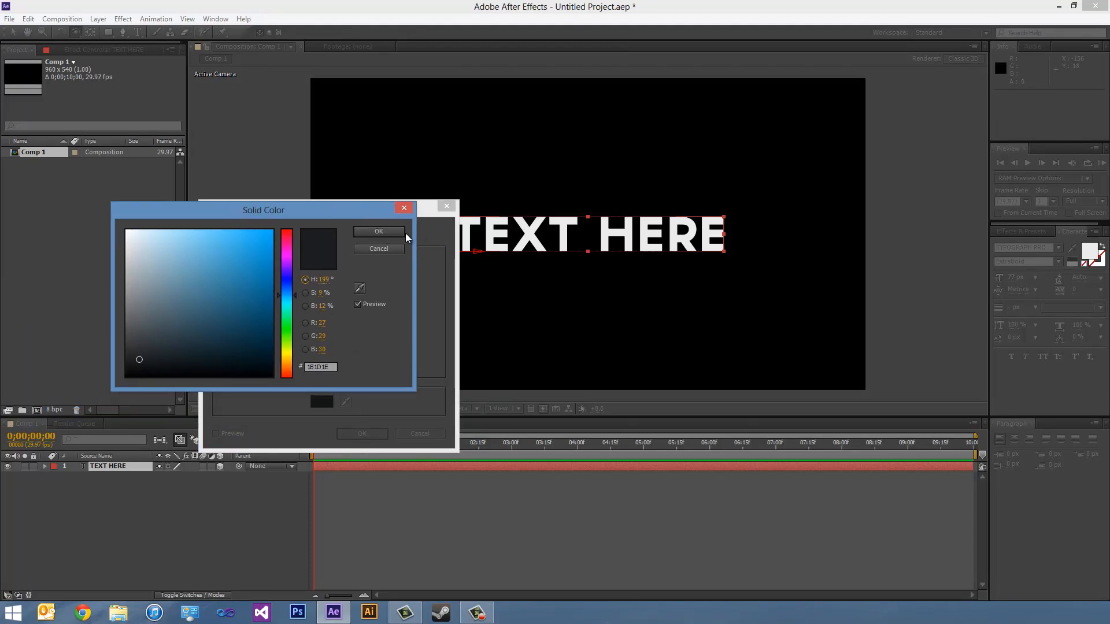
{"action": "left_click", "coordinate": [403, 233]}
{"action": "left_click", "coordinate": [369, 230]}
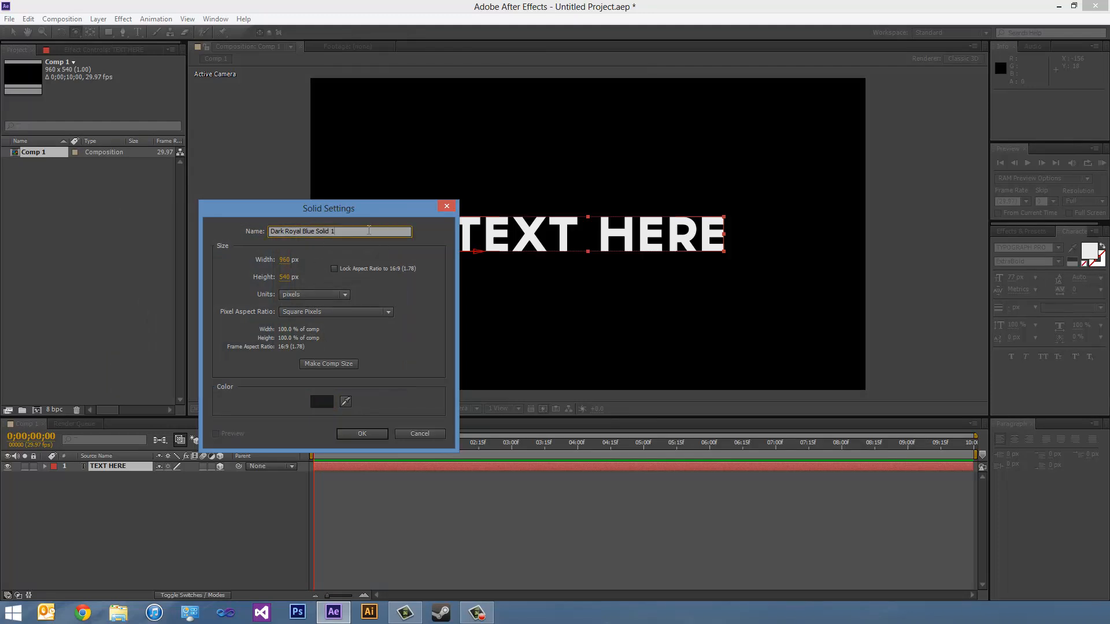
{"action": "left_click_drag", "start_coordinate": [368, 230], "coordinate": [74, 187]}
{"action": "type", "text": "Element 3D"}
{"action": "key", "text": "Return"}
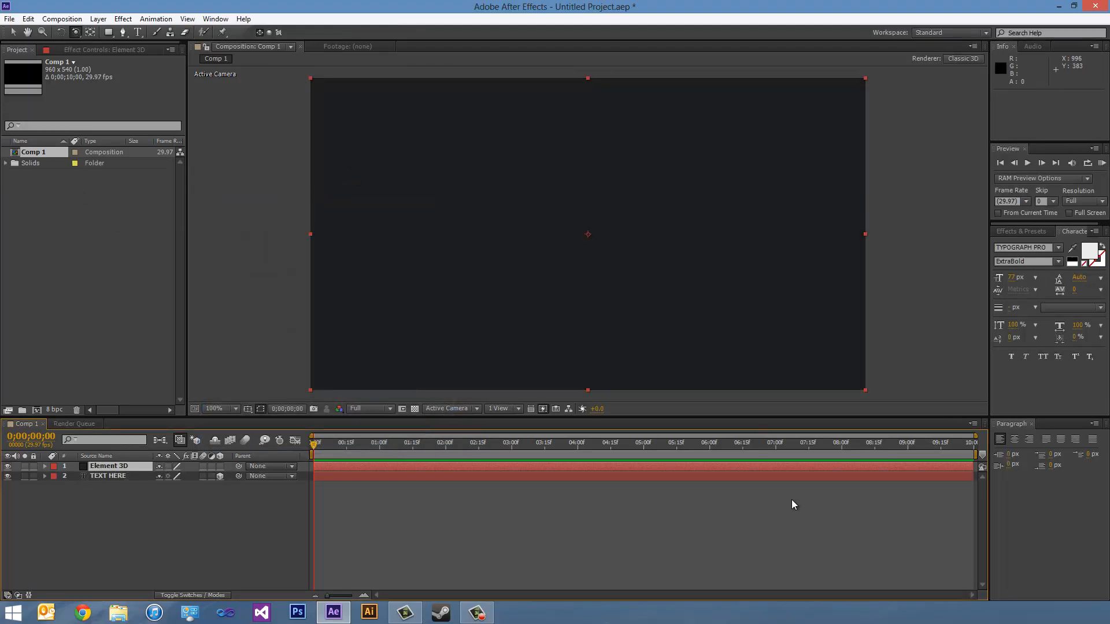
- Apply the Video Copilot Element effect to the Element 3D solid
{"action": "left_click", "coordinate": [123, 19]}
{"action": "mouse_move", "coordinate": [162, 355]}
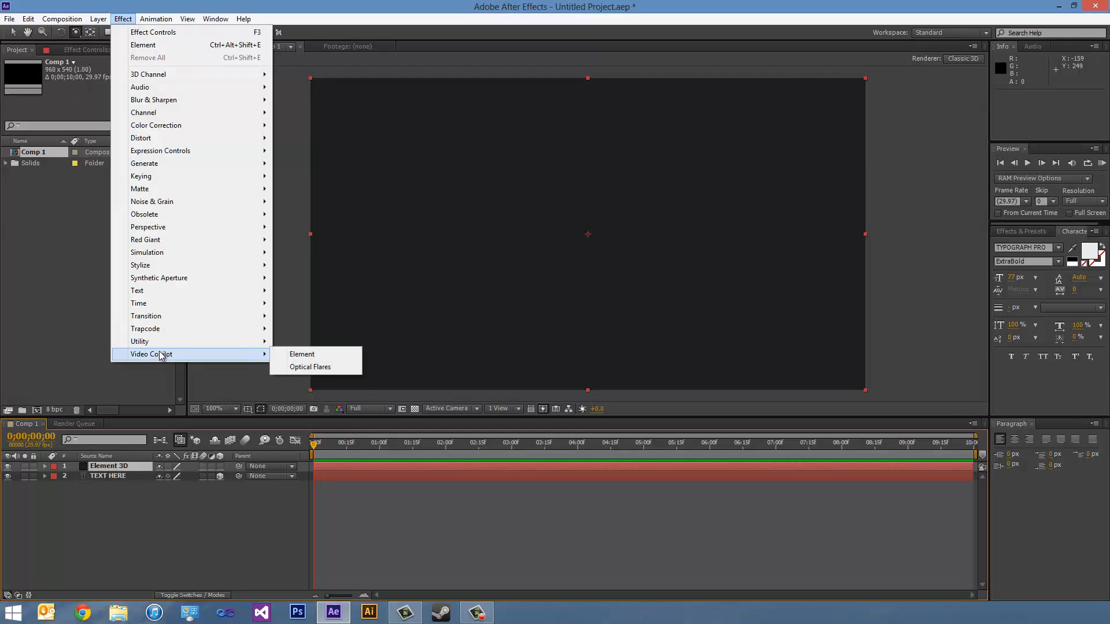
{"action": "left_click", "coordinate": [293, 355]}
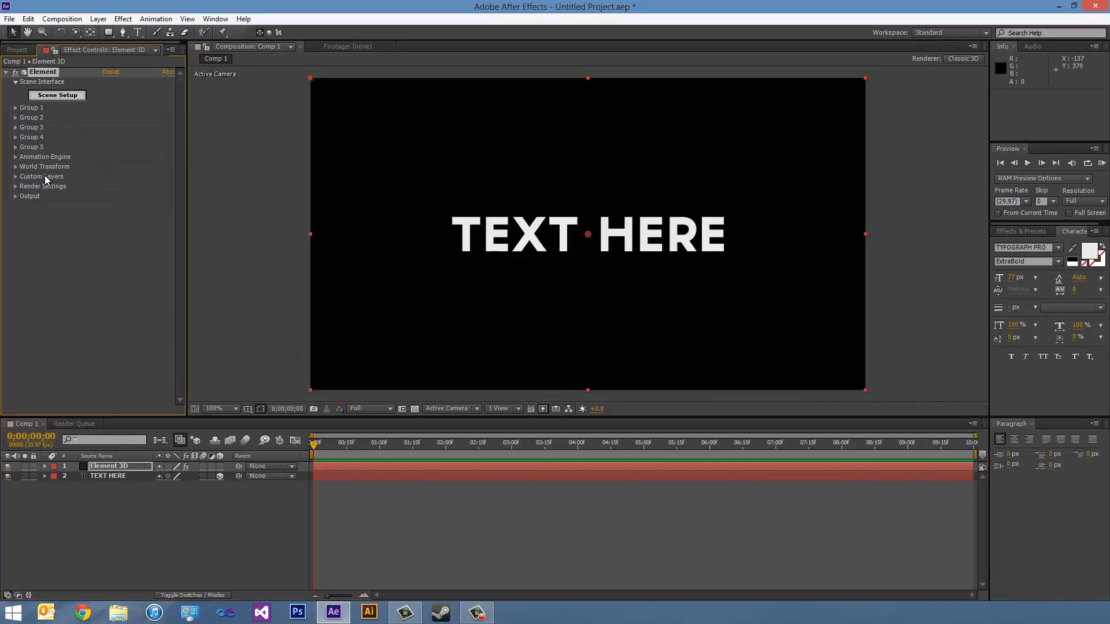
- Assign the TEXT HERE layer as Path Layer 1 in Element's custom text and masks, and hide the original text layer
{"action": "left_click", "coordinate": [15, 176]}
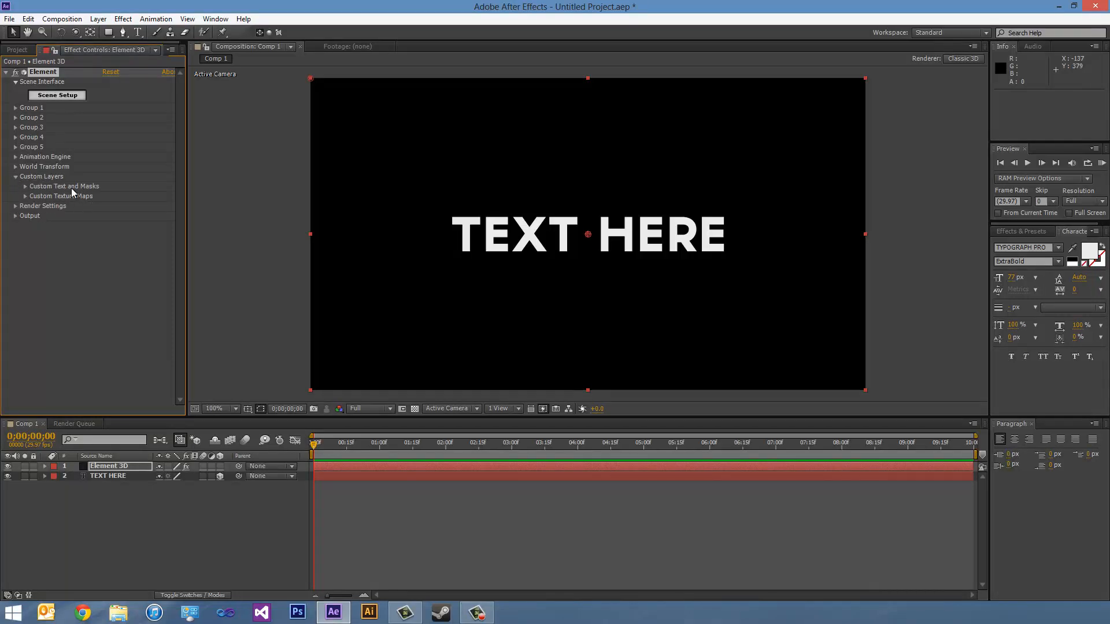
{"action": "left_click", "coordinate": [25, 186]}
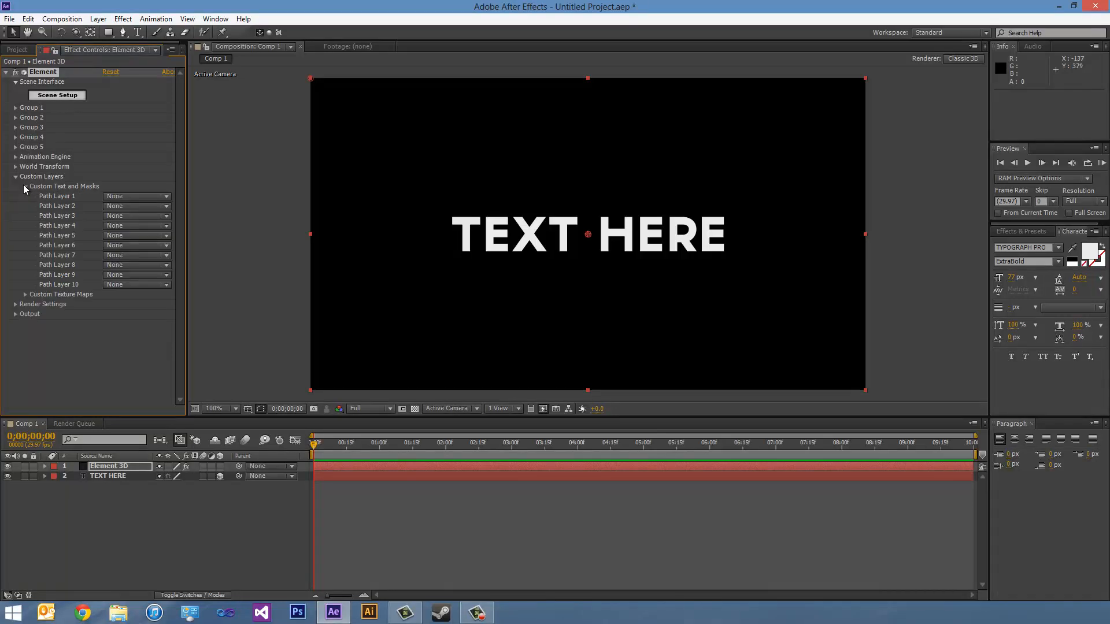
{"action": "left_click", "coordinate": [116, 196]}
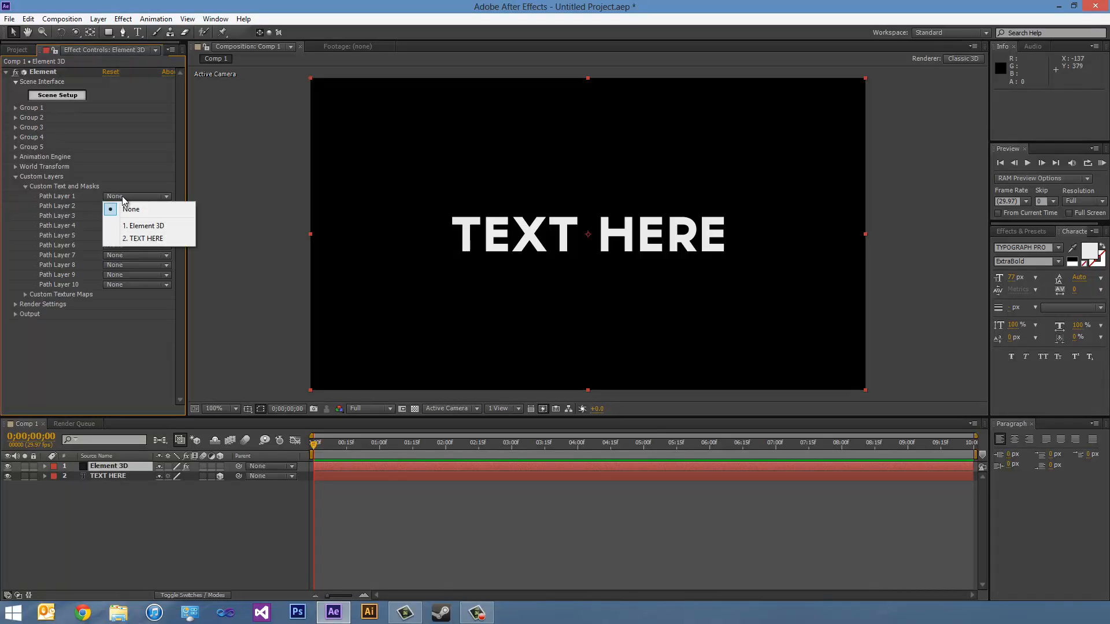
{"action": "left_click", "coordinate": [145, 239]}
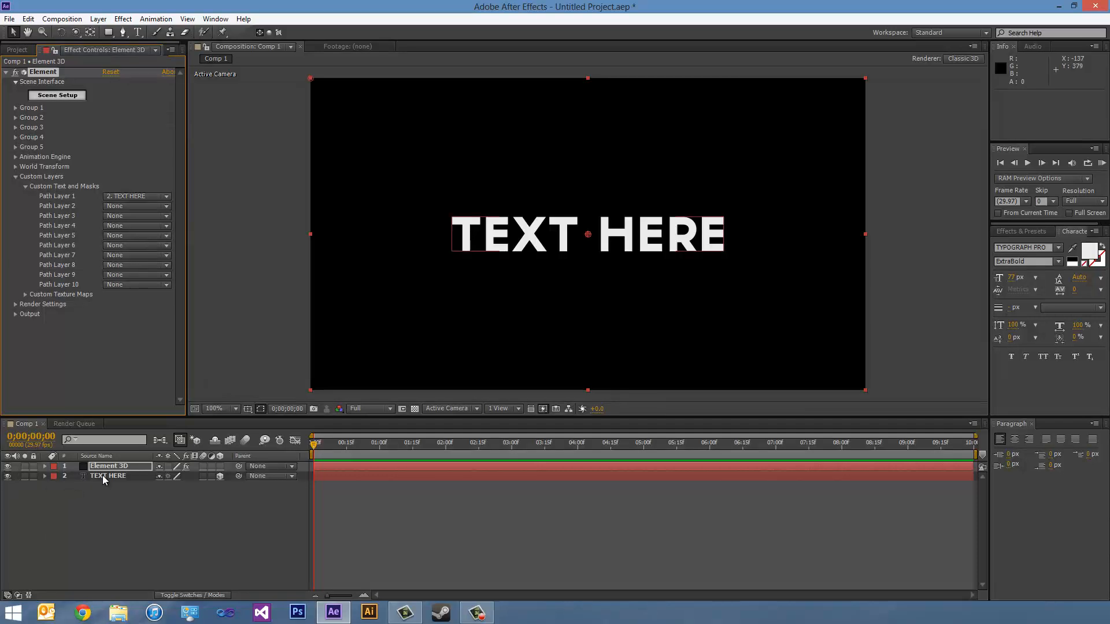
{"action": "left_click", "coordinate": [8, 476]}
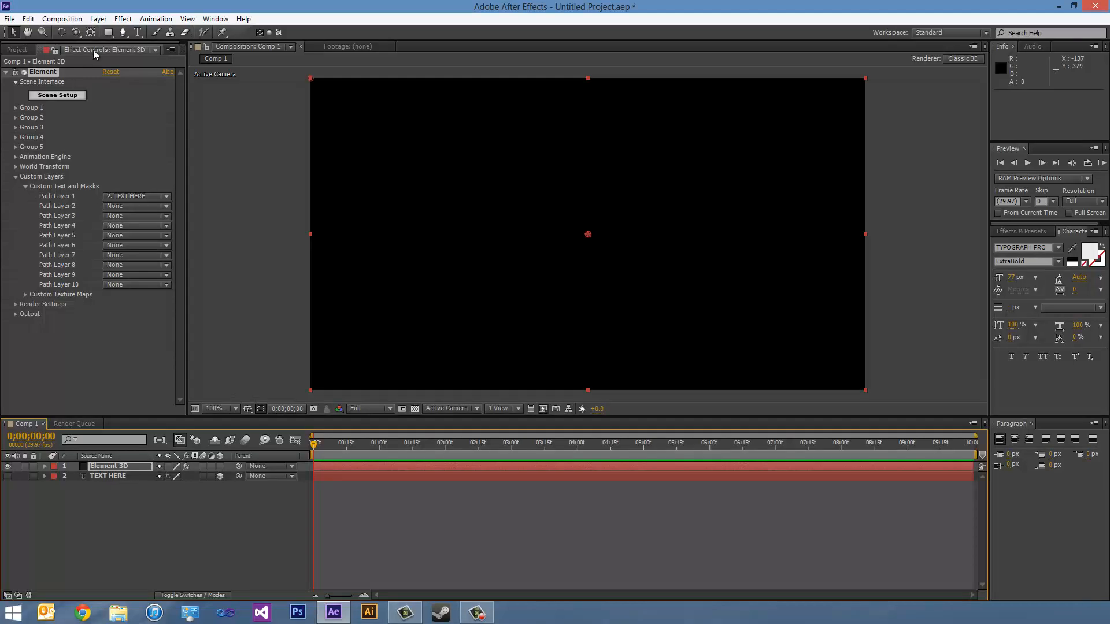
- Open Element's Scene Setup and extrude the custom text path into a 3D model, checking its depth in the preview
{"action": "left_click", "coordinate": [69, 96]}
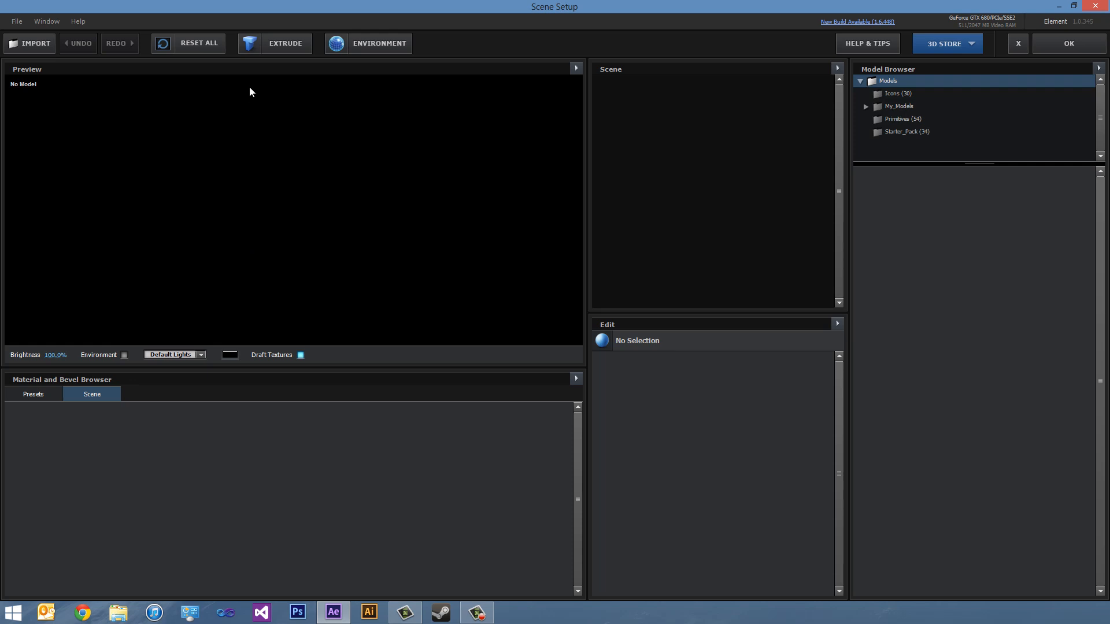
{"action": "left_click", "coordinate": [279, 50]}
{"action": "mouse_move", "coordinate": [206, 203]}
{"action": "left_mouse_down"}
{"action": "mouse_move", "coordinate": [238, 248]}
{"action": "mouse_move", "coordinate": [311, 222]}
{"action": "mouse_move", "coordinate": [258, 170]}
{"action": "mouse_move", "coordinate": [210, 251]}
{"action": "mouse_move", "coordinate": [221, 212]}
{"action": "left_mouse_up"}
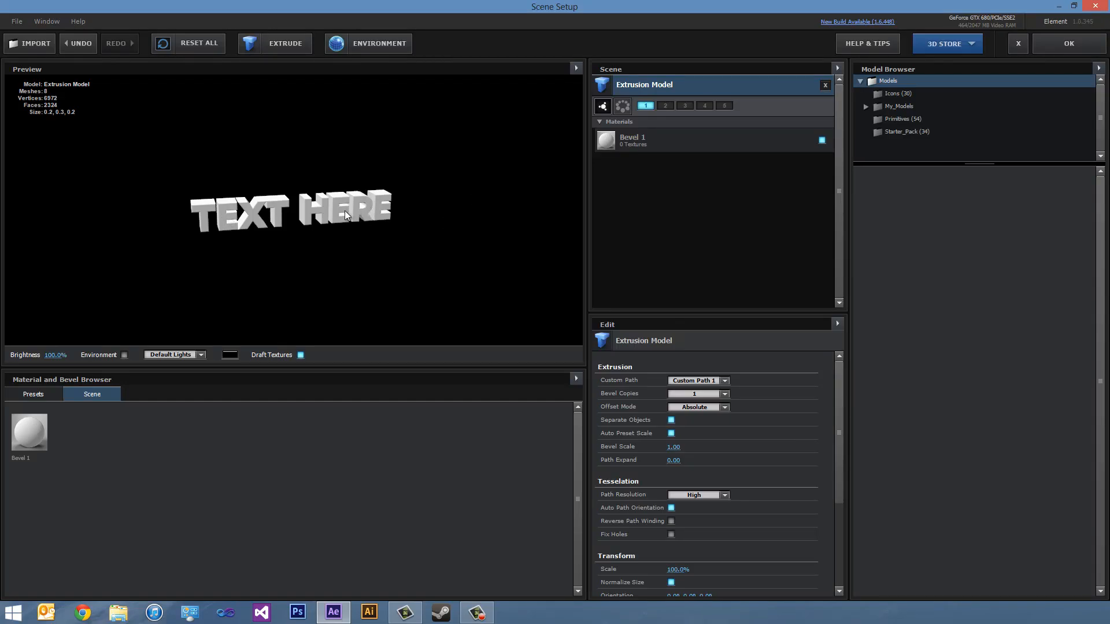
{"action": "left_click_drag", "start_coordinate": [344, 210], "coordinate": [341, 226]}
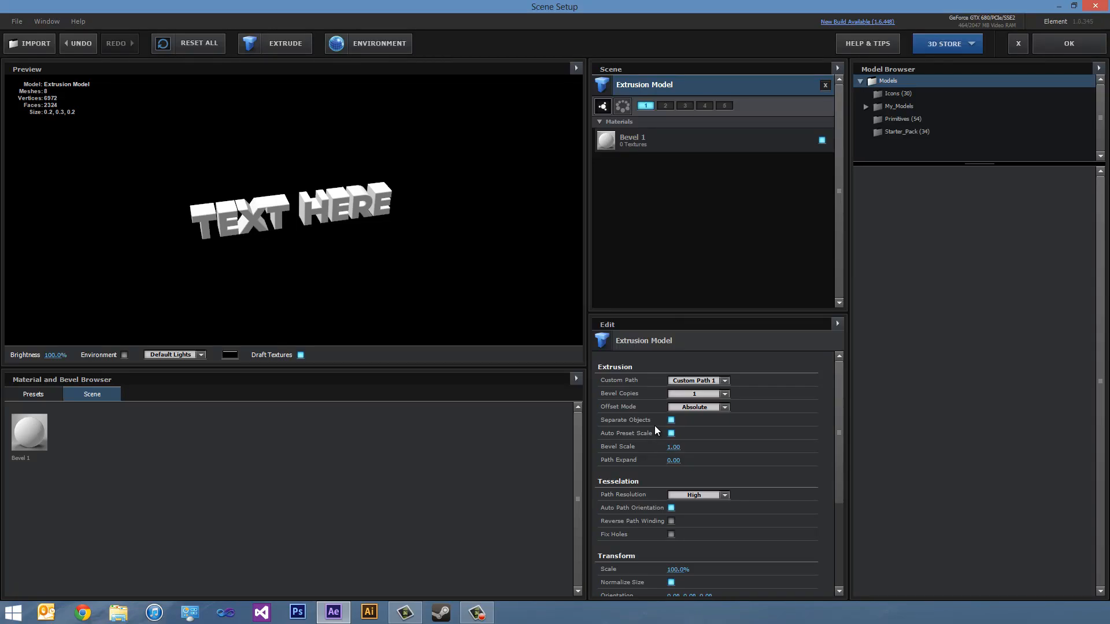
- Set the extrusion model's bevel copies to 2 and select the Bevel 2 material
{"action": "left_click", "coordinate": [696, 395]}
{"action": "left_click", "coordinate": [698, 410]}
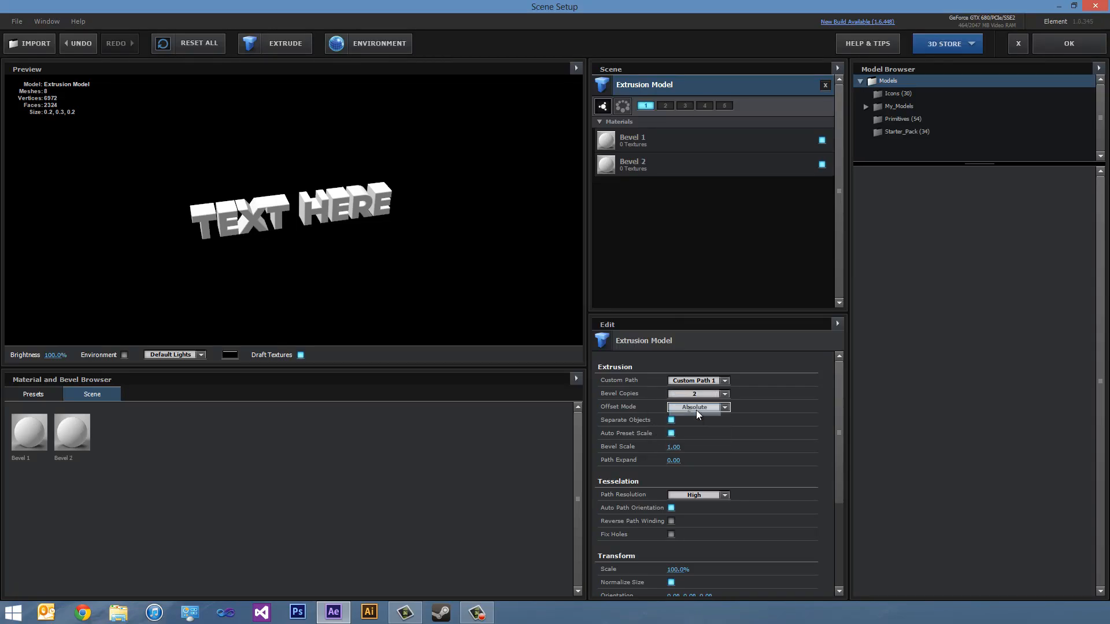
{"action": "left_click", "coordinate": [624, 166]}
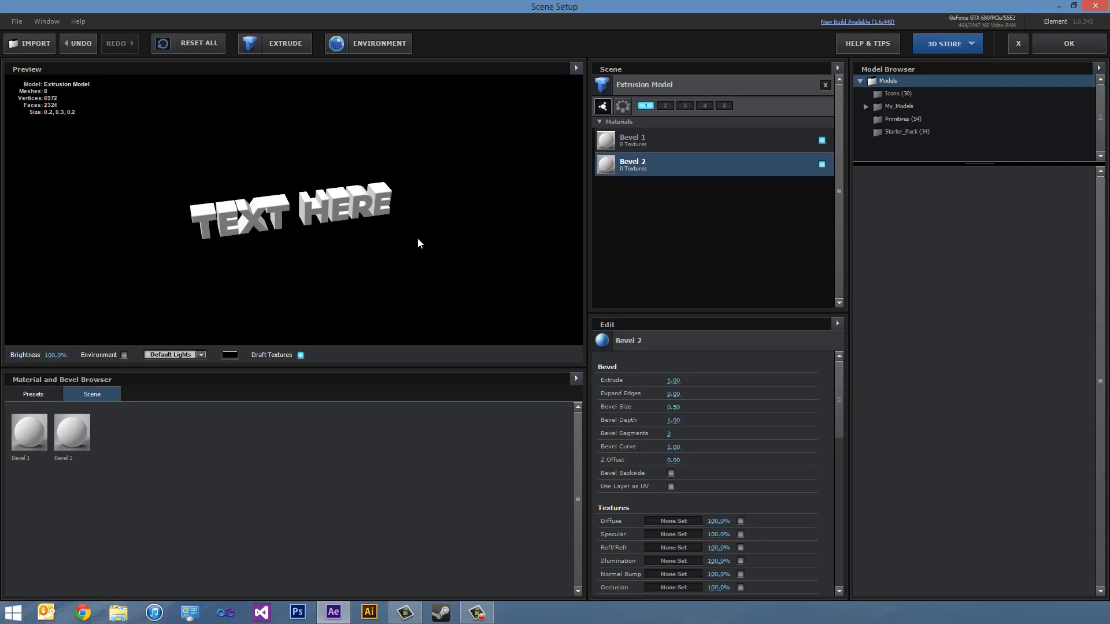
- Examine the extruded text's edges and sides in the preview, both close up and from a distance
{"action": "scroll", "coordinate": [417, 237], "scroll_direction": "up", "scroll_amount": 6}
{"action": "scroll", "coordinate": [382, 235], "scroll_direction": "down", "scroll_amount": 2}
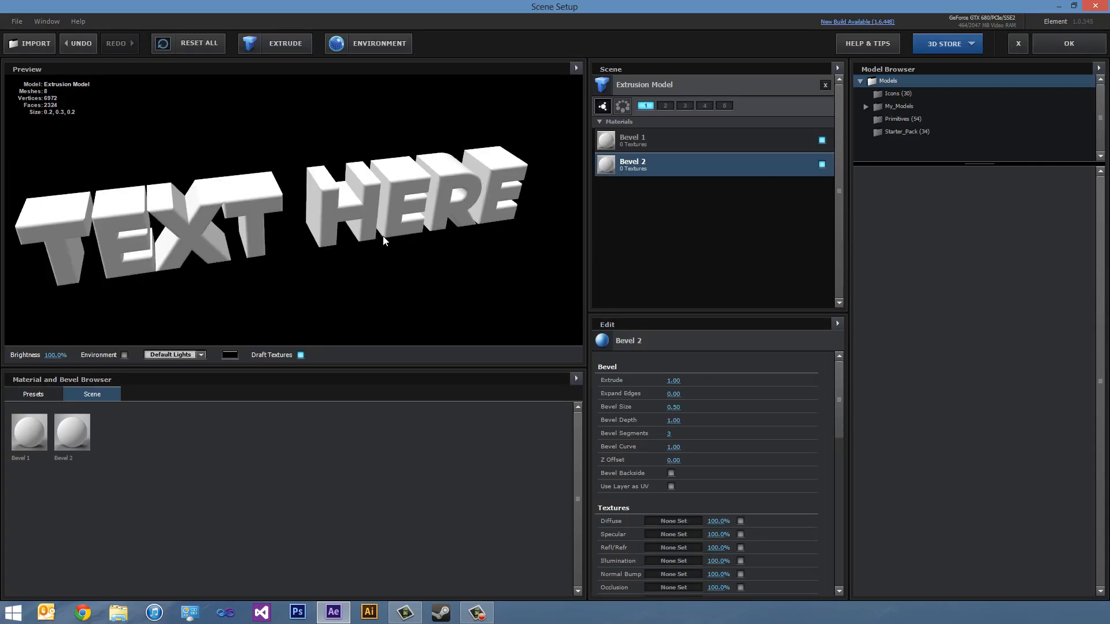
{"action": "mouse_move", "coordinate": [300, 230]}
{"action": "left_mouse_down"}
{"action": "mouse_move", "coordinate": [318, 214]}
{"action": "mouse_move", "coordinate": [300, 224]}
{"action": "left_mouse_up"}
{"action": "scroll", "coordinate": [300, 224], "scroll_direction": "down", "scroll_amount": 4}
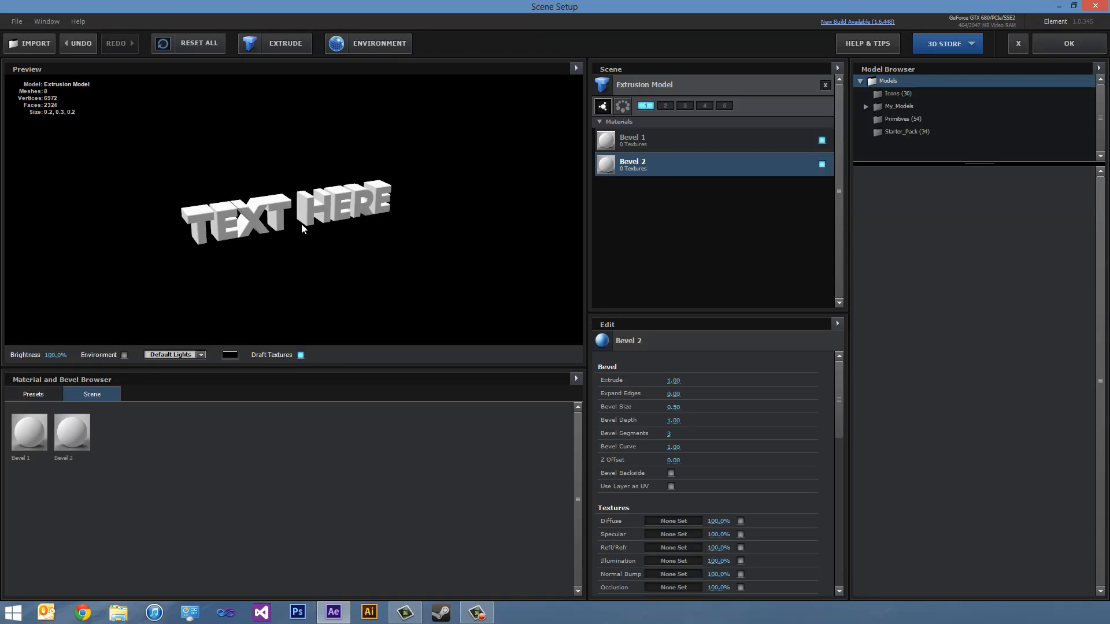
{"action": "scroll", "coordinate": [301, 224], "scroll_direction": "down", "scroll_amount": 2}
{"action": "scroll", "coordinate": [301, 224], "scroll_direction": "up", "scroll_amount": 8}
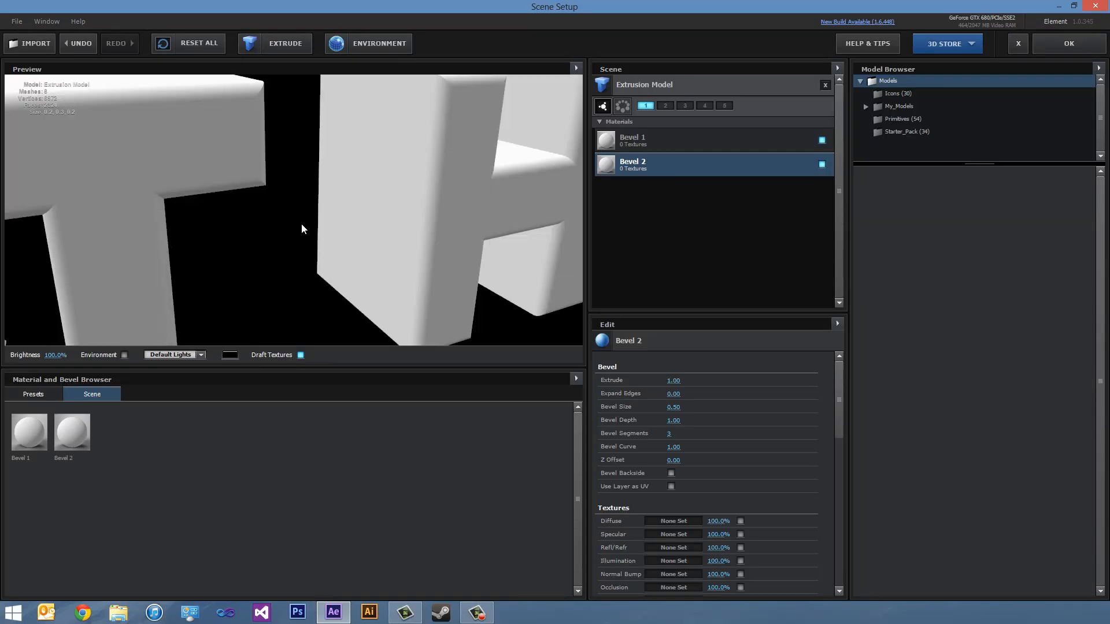
{"action": "scroll", "coordinate": [300, 228], "scroll_direction": "down", "scroll_amount": 8}
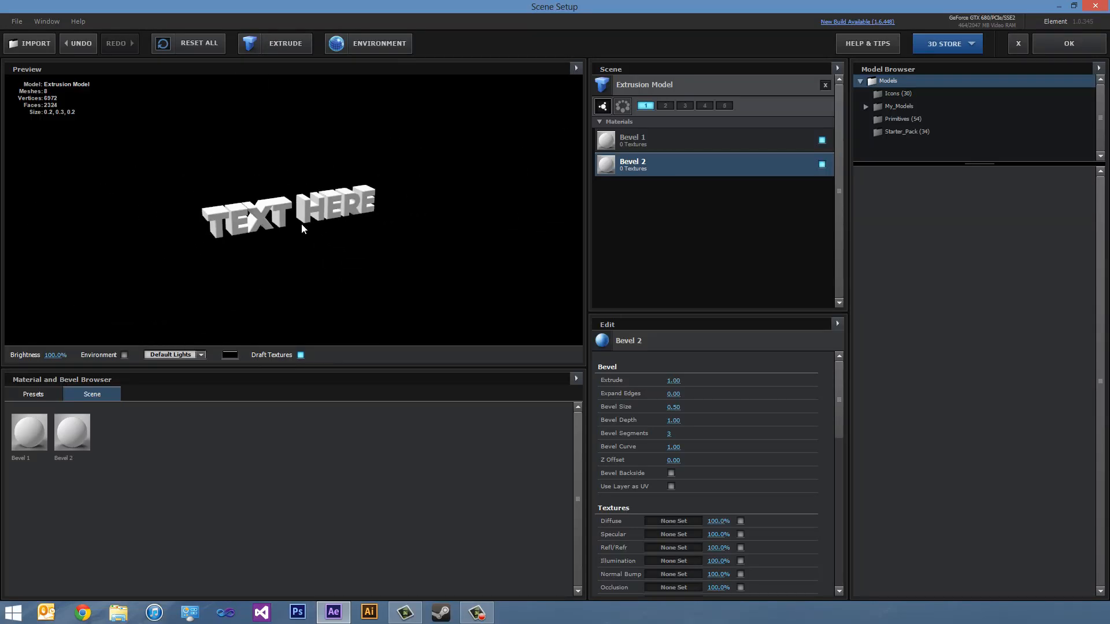
{"action": "left_click_drag", "start_coordinate": [302, 228], "coordinate": [318, 262]}
{"action": "scroll", "coordinate": [288, 216], "scroll_direction": "up", "scroll_amount": 6}
{"action": "scroll", "coordinate": [248, 201], "scroll_direction": "down", "scroll_amount": 5}
{"action": "scroll", "coordinate": [260, 198], "scroll_direction": "up", "scroll_amount": 2}
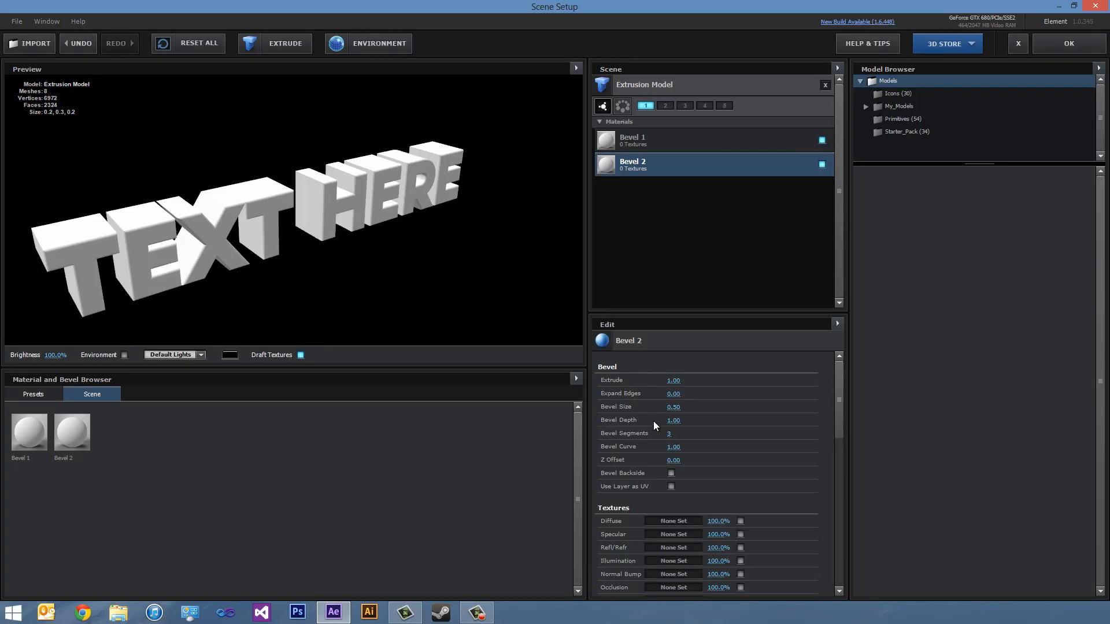
- Set Bevel 2's bevel size to 0.09 and its Z offset to 0.24
{"action": "mouse_move", "coordinate": [671, 408]}
{"action": "left_mouse_down"}
{"action": "mouse_move", "coordinate": [662, 412]}
{"action": "mouse_move", "coordinate": [679, 412]}
{"action": "mouse_move", "coordinate": [666, 414]}
{"action": "left_mouse_up"}
{"action": "left_click_drag", "start_coordinate": [681, 409], "coordinate": [668, 411]}
{"action": "left_click_drag", "start_coordinate": [677, 460], "coordinate": [690, 460]}
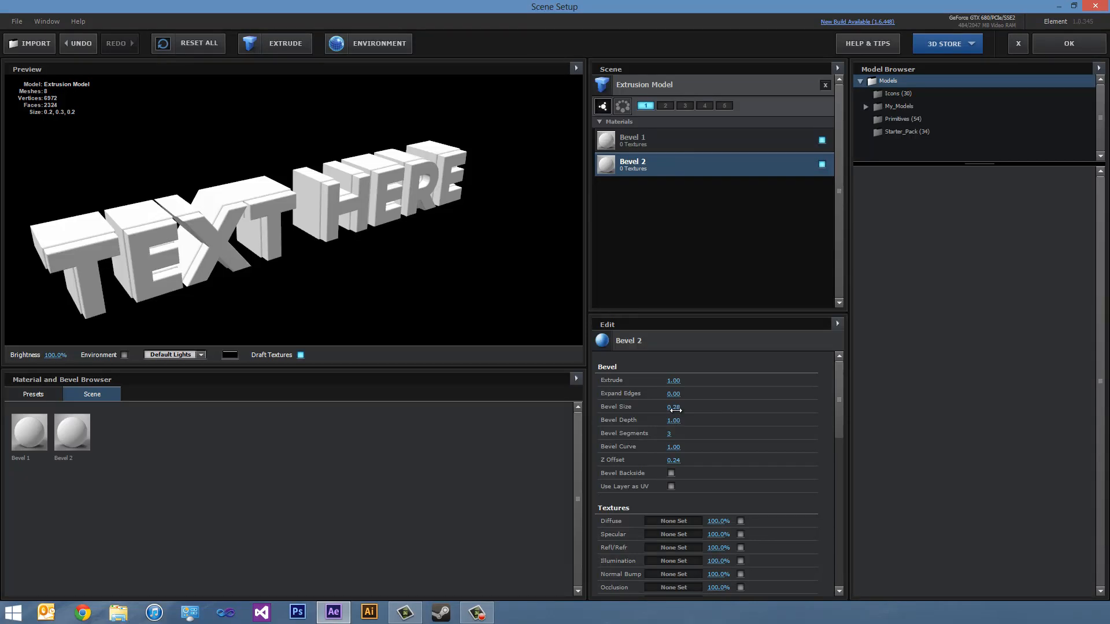
{"action": "left_click_drag", "start_coordinate": [675, 410], "coordinate": [669, 410]}
- Reduce Bevel 1's bevel size to 0.10 and further to 0.00, checking the text's edges from another angle
{"action": "left_click", "coordinate": [649, 139]}
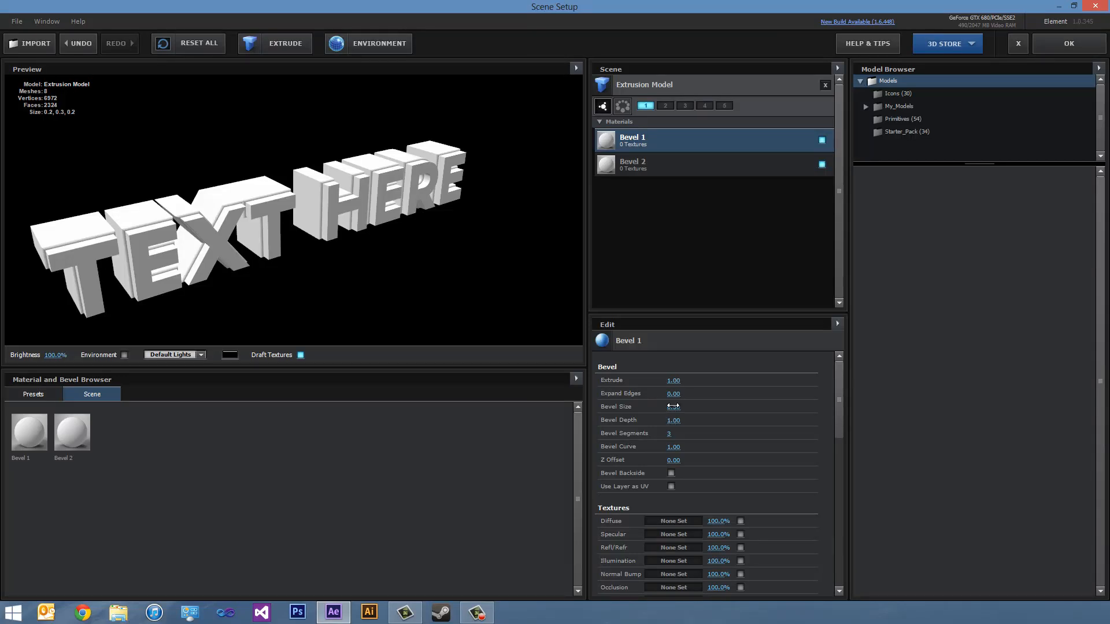
{"action": "left_click_drag", "start_coordinate": [672, 406], "coordinate": [652, 416]}
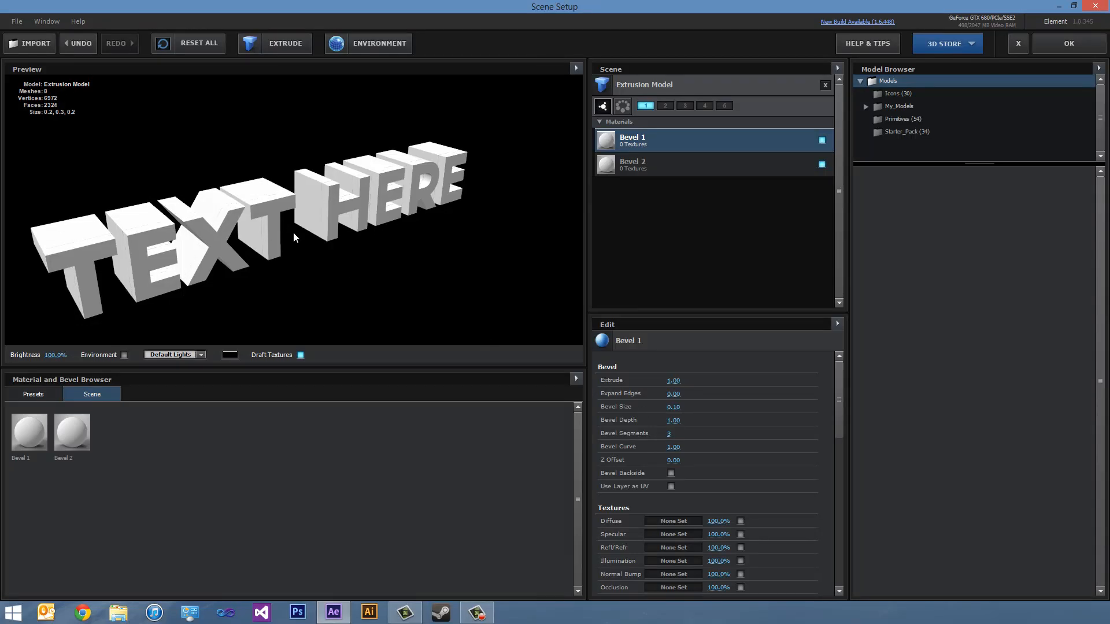
{"action": "left_click_drag", "start_coordinate": [293, 237], "coordinate": [275, 222]}
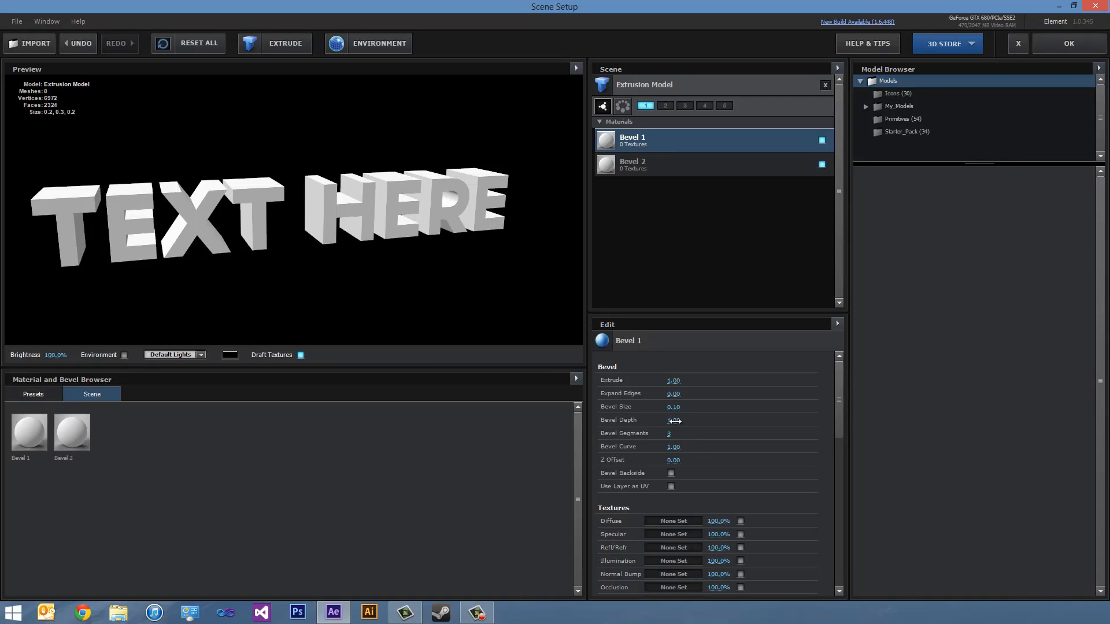
{"action": "mouse_move", "coordinate": [674, 407]}
{"action": "left_mouse_down"}
{"action": "mouse_move", "coordinate": [812, 404]}
{"action": "mouse_move", "coordinate": [670, 417]}
{"action": "left_mouse_up"}
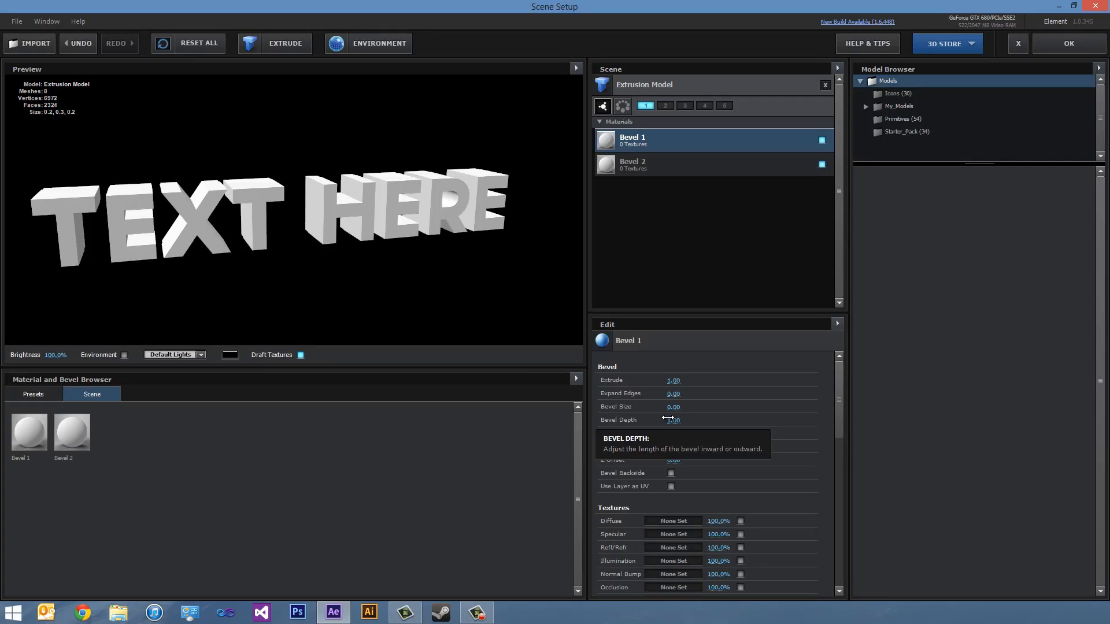
- Set the bevel size to 0.00 on Bevel 2 and 0.30 on Bevel 1, and inspect the layered edges with Bevel 2 selected
{"action": "left_click", "coordinate": [667, 170]}
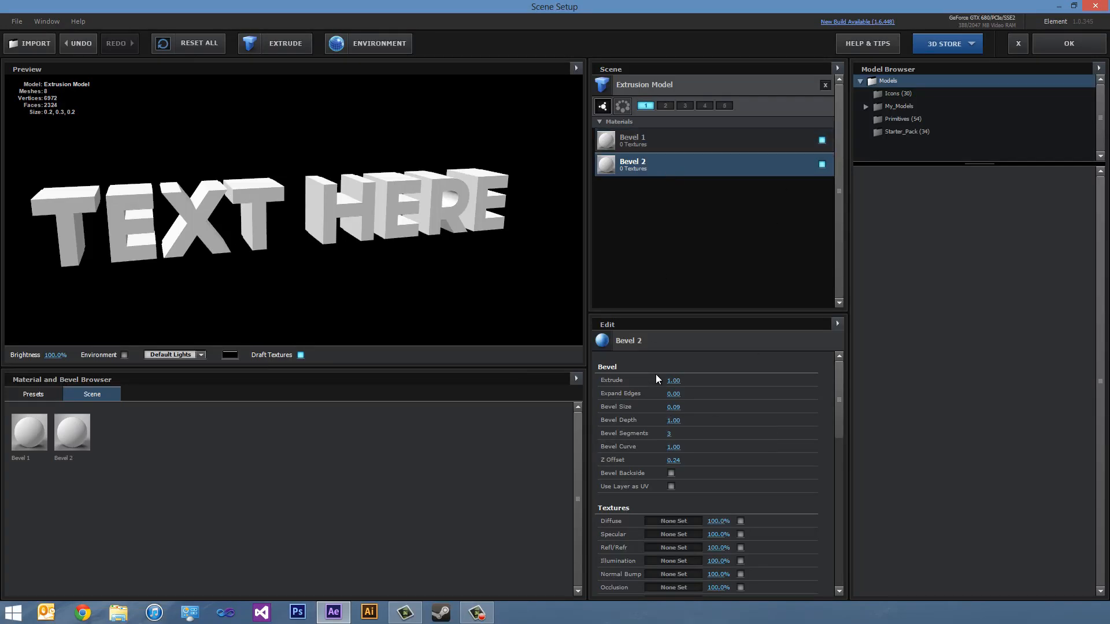
{"action": "left_click_drag", "start_coordinate": [673, 406], "coordinate": [640, 410]}
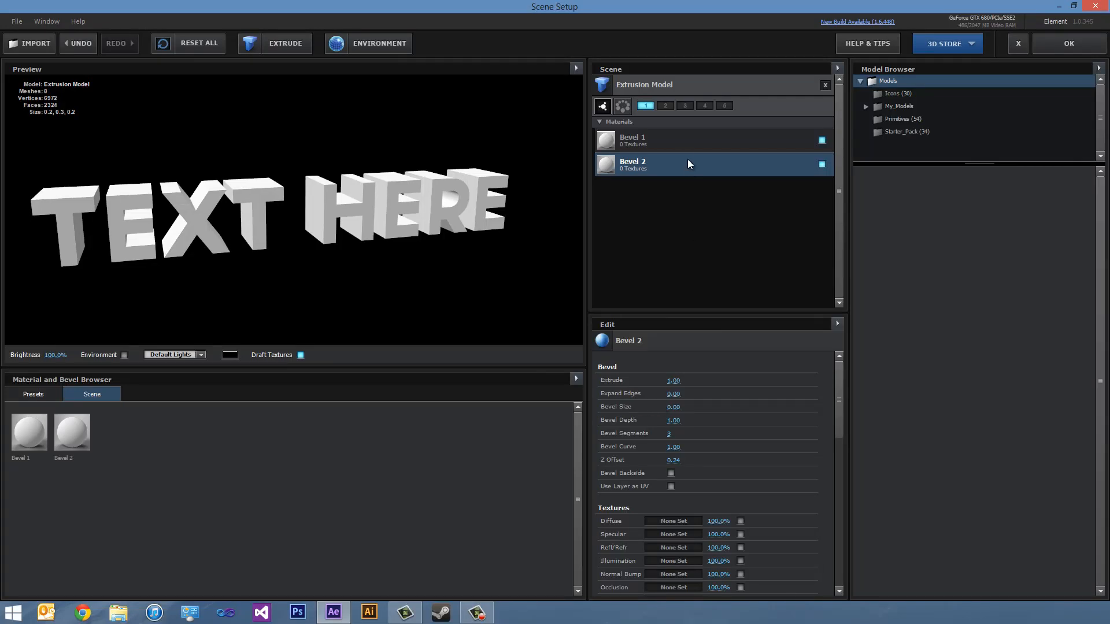
{"action": "left_click", "coordinate": [660, 141]}
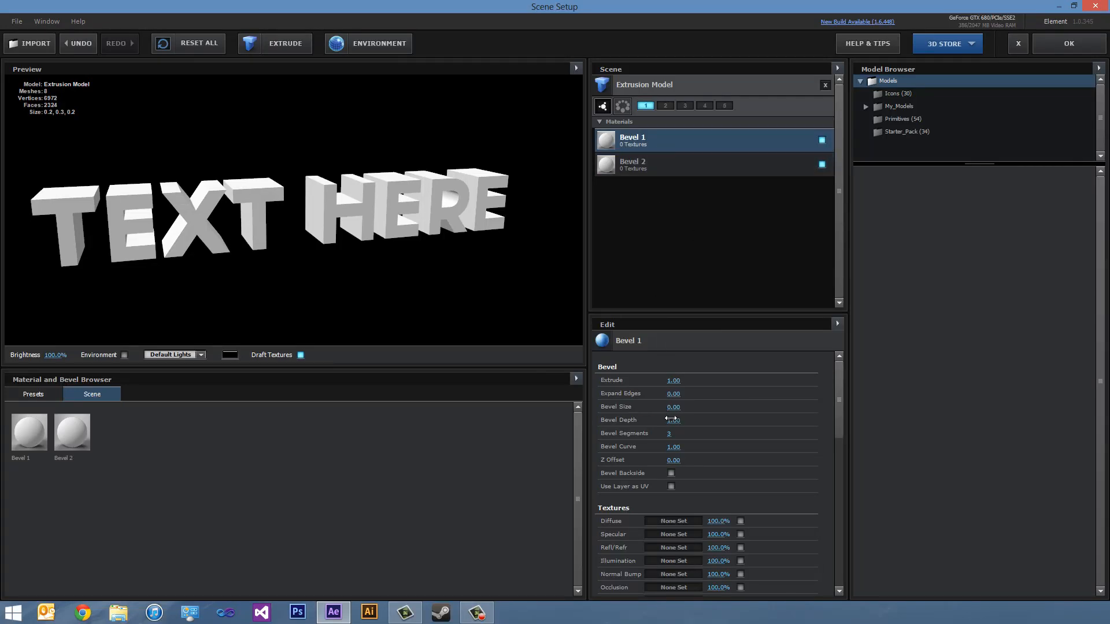
{"action": "left_click_drag", "start_coordinate": [671, 408], "coordinate": [684, 405]}
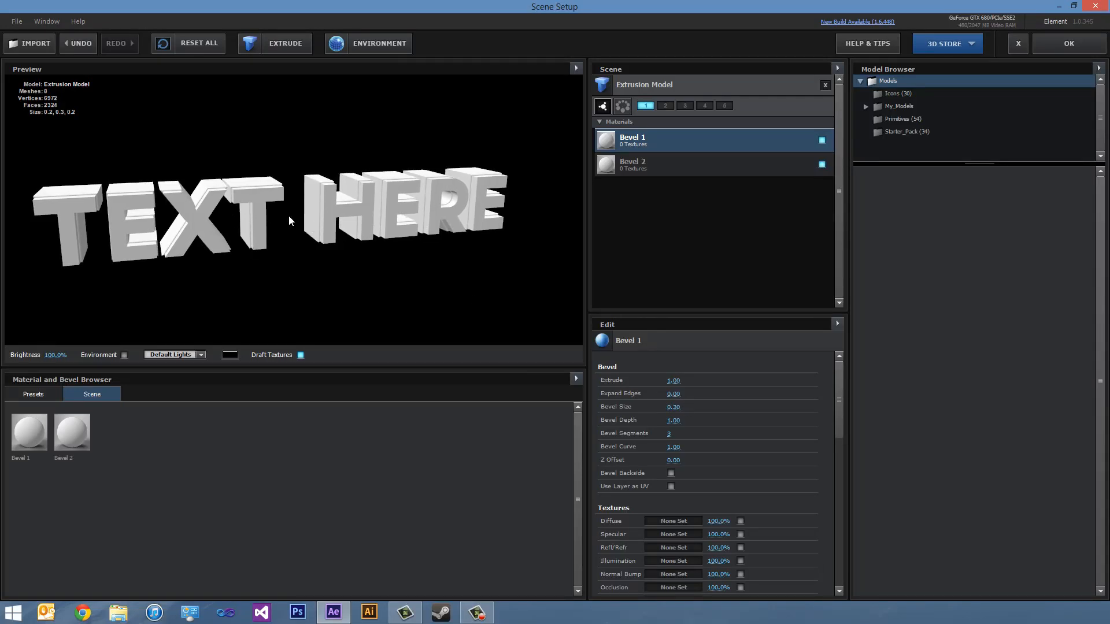
{"action": "left_click_drag", "start_coordinate": [289, 215], "coordinate": [316, 257]}
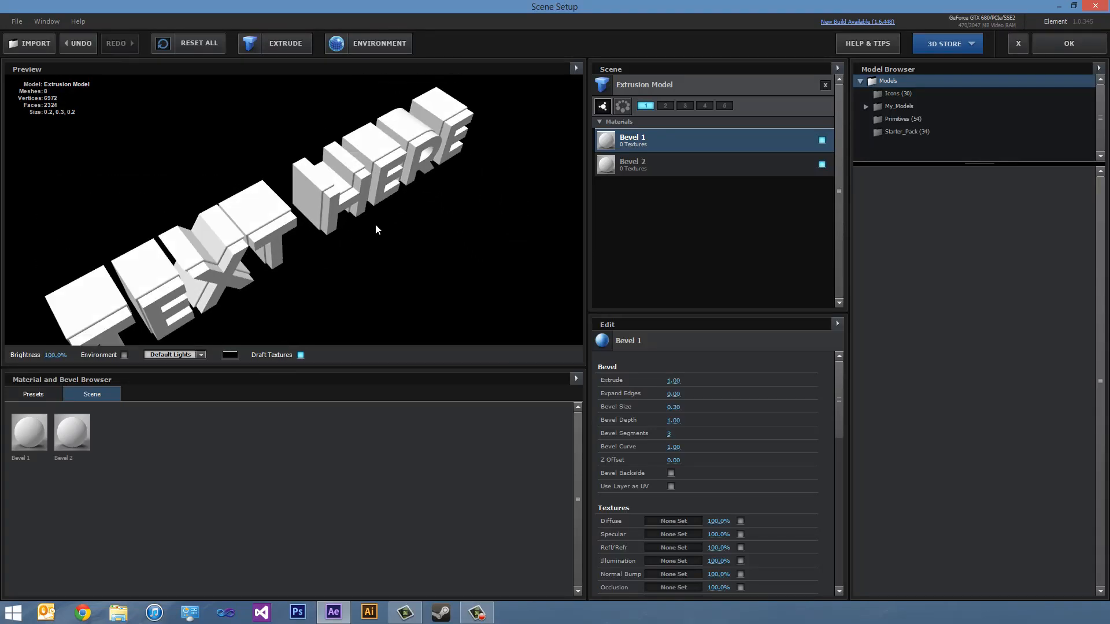
{"action": "left_click", "coordinate": [610, 168]}
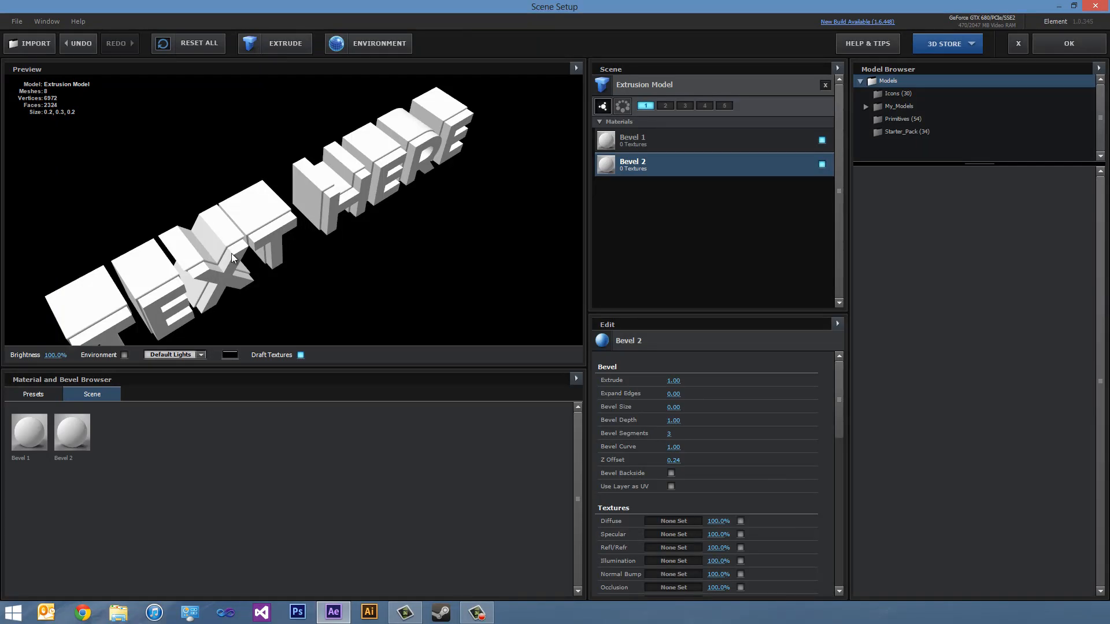
{"action": "left_click_drag", "start_coordinate": [264, 299], "coordinate": [249, 250]}
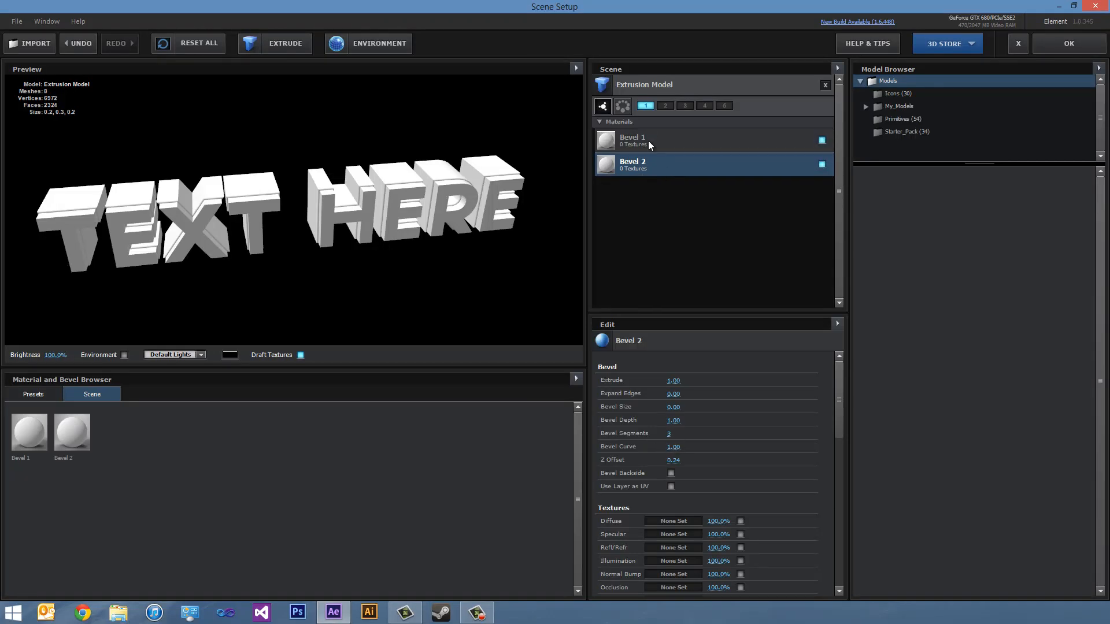
- Browse the Pro_Shaders material presets and apply the translucent blur_orb material to Bevel 2
{"action": "mouse_move", "coordinate": [342, 206]}
{"action": "left_mouse_down"}
{"action": "mouse_move", "coordinate": [345, 183]}
{"action": "mouse_move", "coordinate": [364, 218]}
{"action": "mouse_move", "coordinate": [356, 212]}
{"action": "left_mouse_up"}
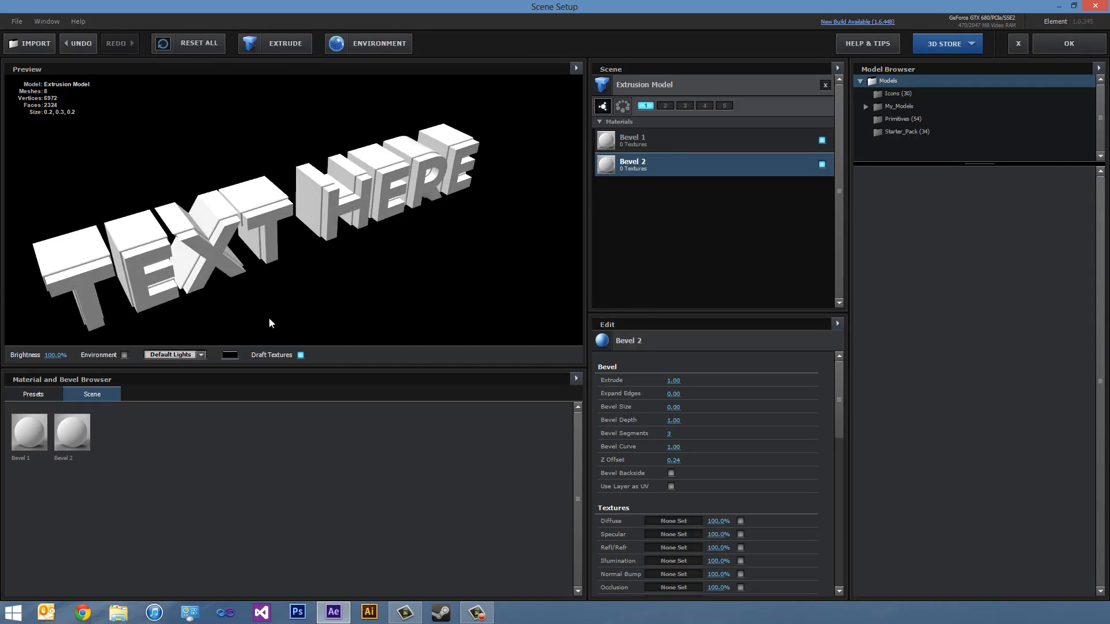
{"action": "left_click", "coordinate": [33, 397]}
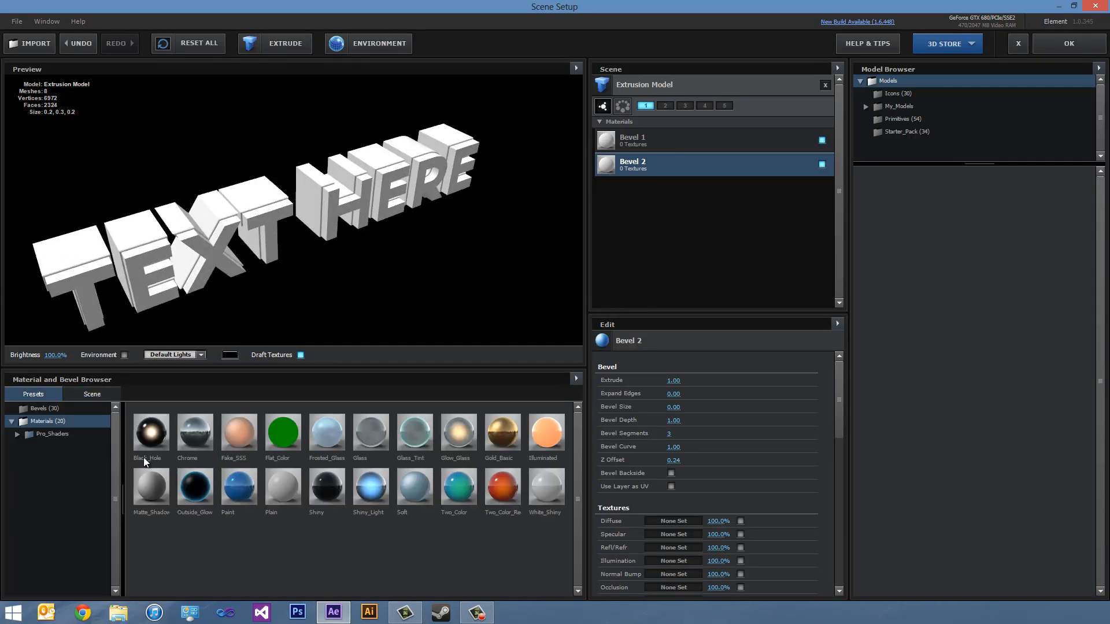
{"action": "left_click", "coordinate": [17, 435]}
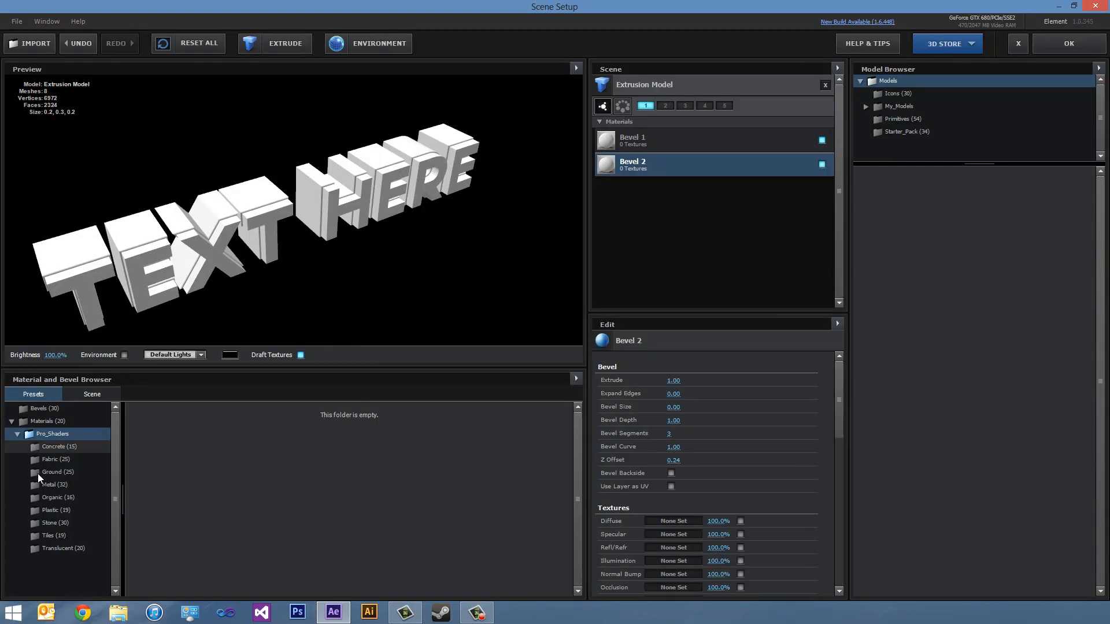
{"action": "left_click", "coordinate": [64, 485]}
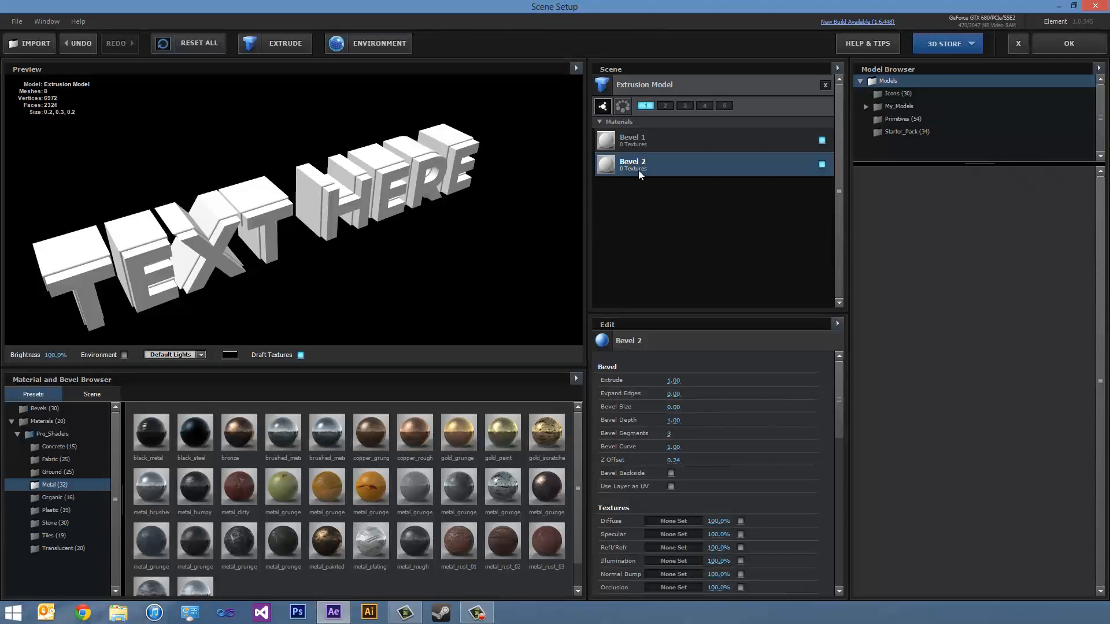
{"action": "left_click", "coordinate": [61, 503]}
{"action": "left_click", "coordinate": [59, 510]}
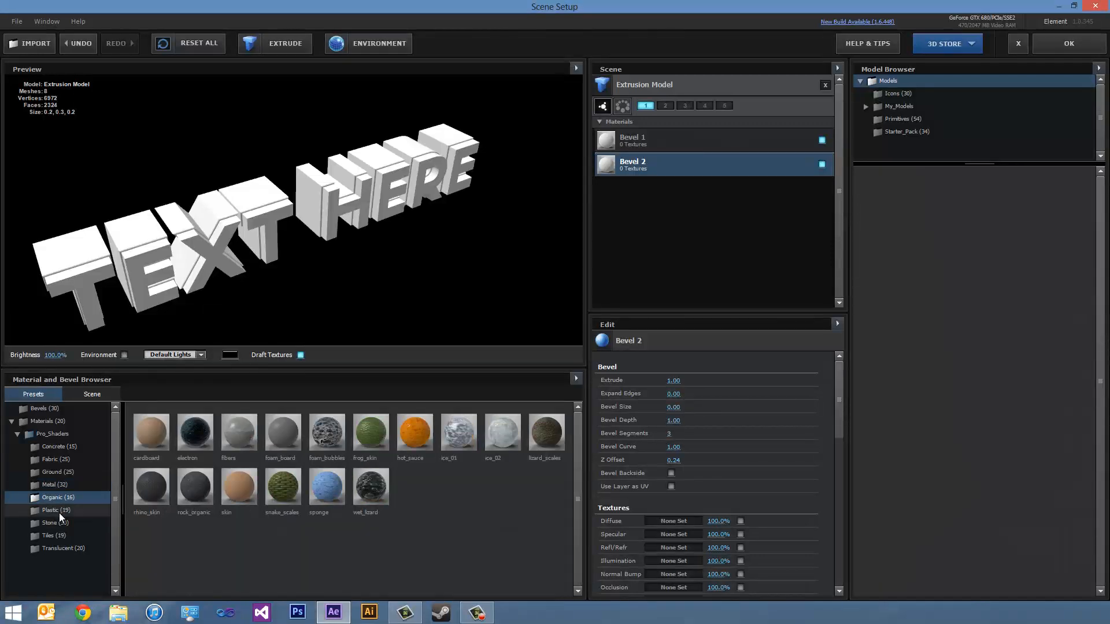
{"action": "left_click", "coordinate": [56, 552]}
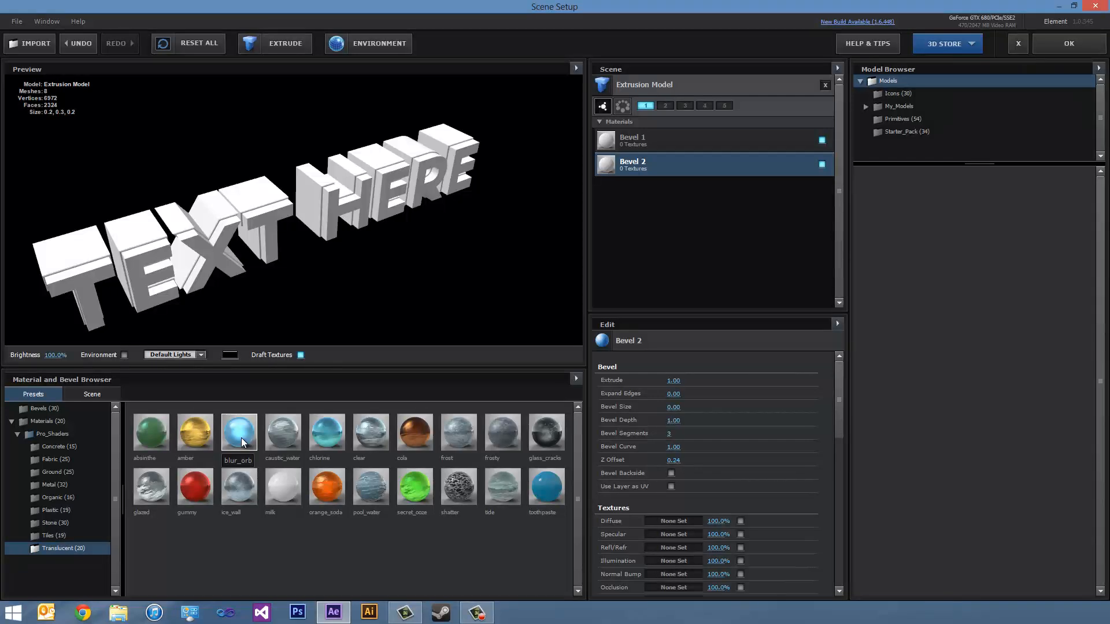
{"action": "left_click_drag", "start_coordinate": [241, 438], "coordinate": [668, 168]}
{"action": "left_click_drag", "start_coordinate": [390, 203], "coordinate": [287, 250]}
- Apply the black_metal preset from the Metal shaders to Bevel 1 and check the sides of the text
{"action": "left_click", "coordinate": [609, 145]}
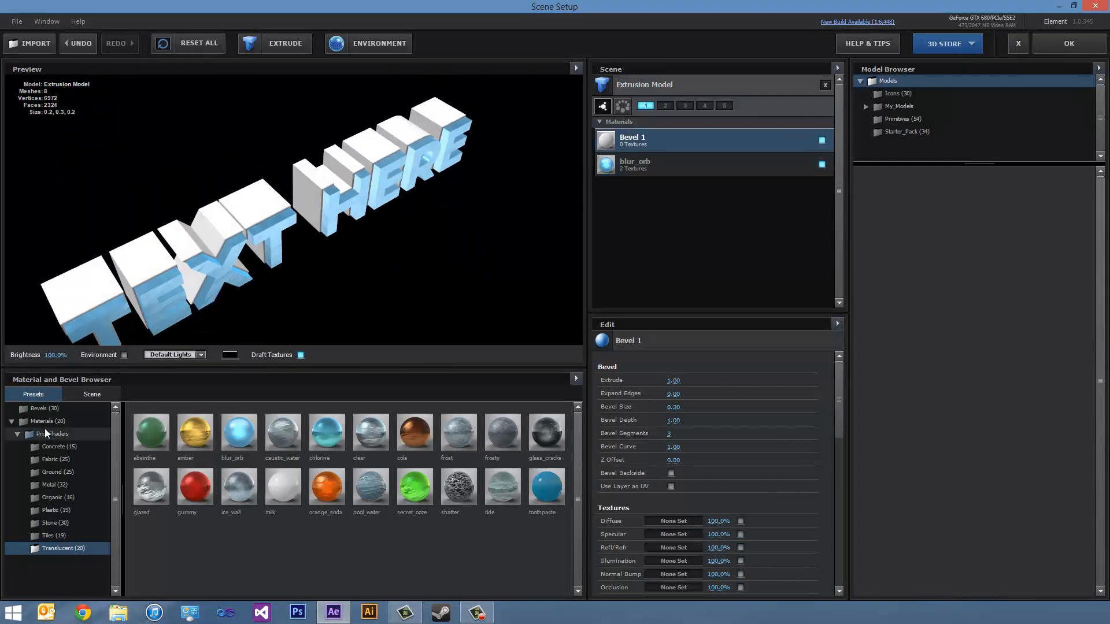
{"action": "left_click", "coordinate": [57, 485]}
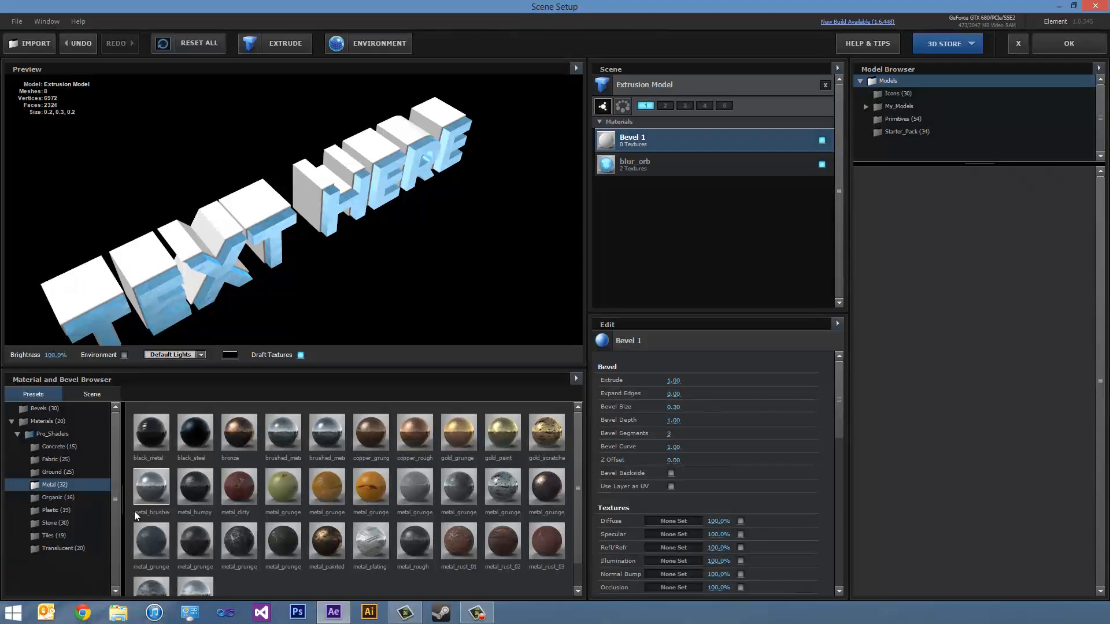
{"action": "left_click_drag", "start_coordinate": [152, 436], "coordinate": [669, 145]}
{"action": "left_click_drag", "start_coordinate": [265, 222], "coordinate": [296, 168]}
- Set the Z offset of the blur_orb bevel to 0.15 and inspect the text from the front
{"action": "left_click", "coordinate": [635, 168]}
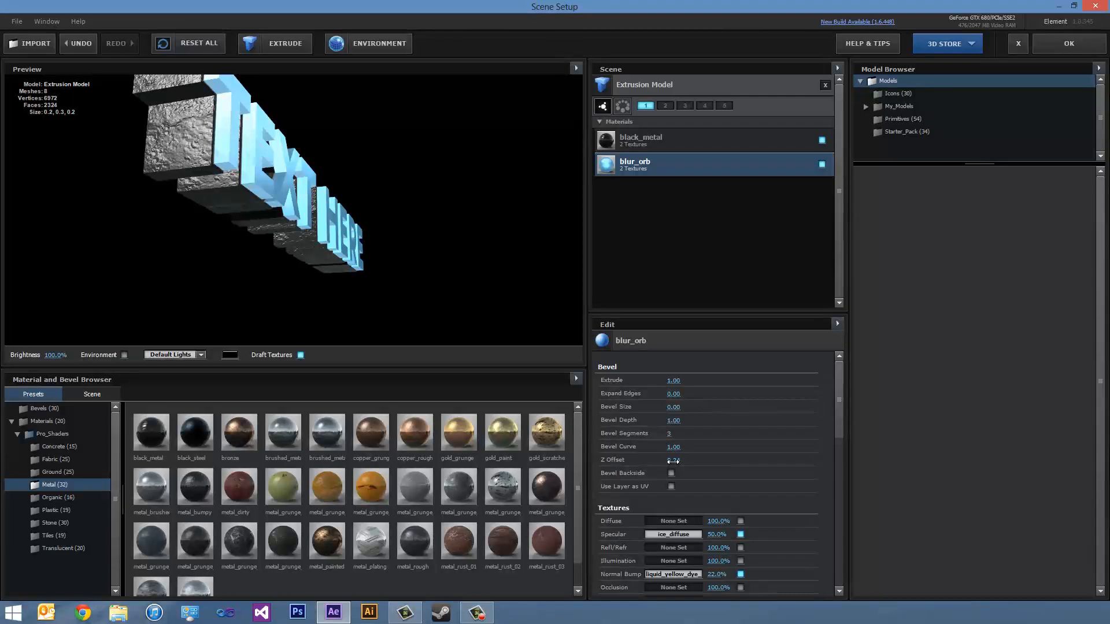
{"action": "left_click_drag", "start_coordinate": [673, 461], "coordinate": [669, 464]}
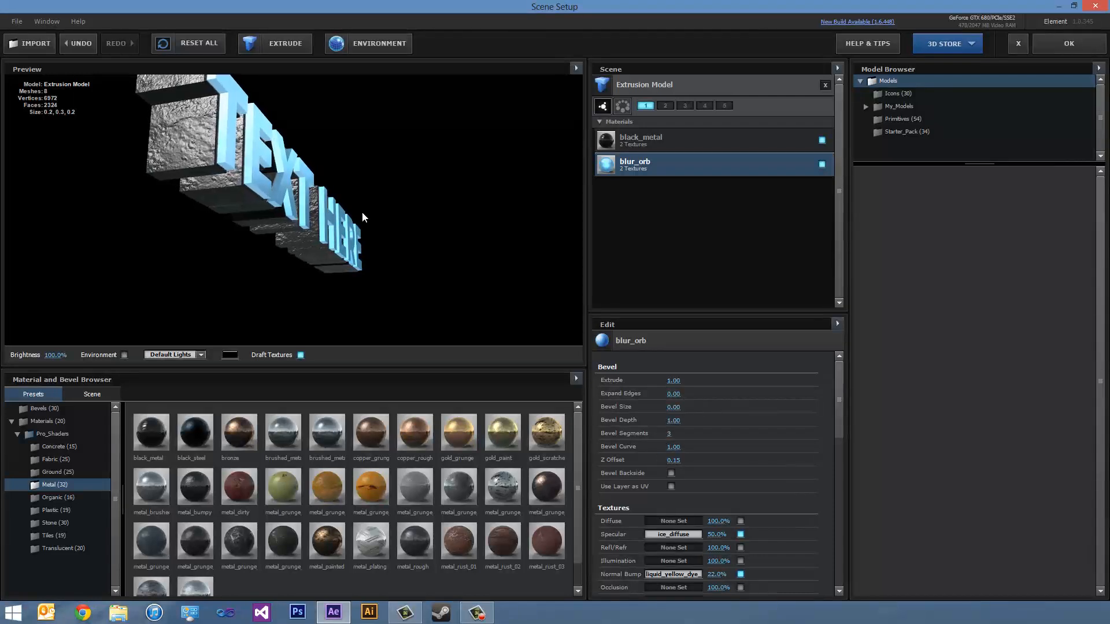
{"action": "left_click_drag", "start_coordinate": [362, 212], "coordinate": [297, 233]}
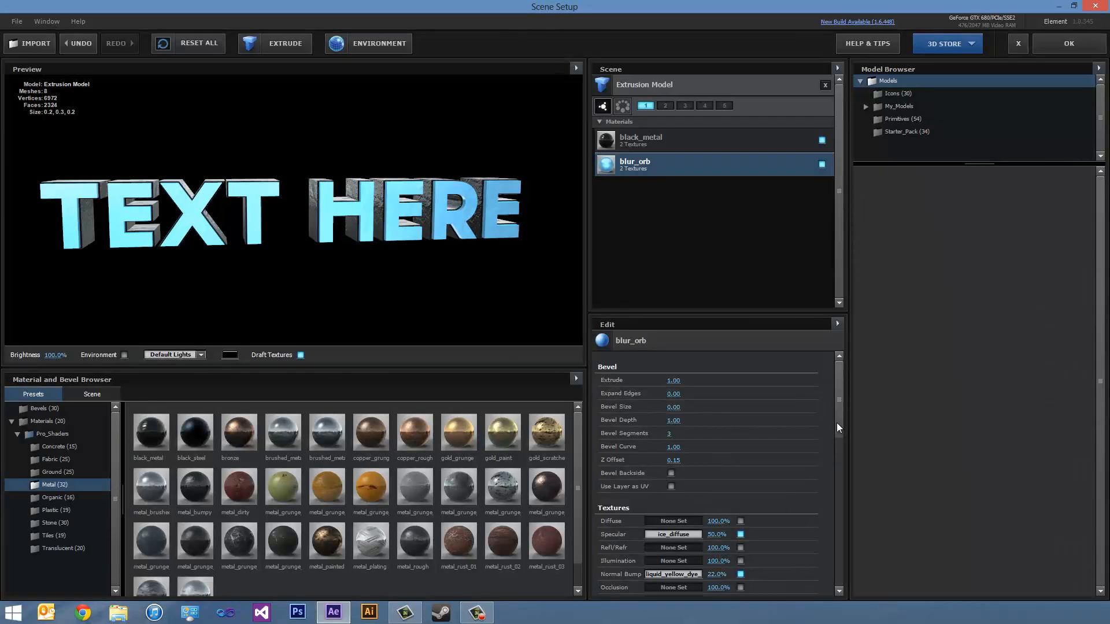
{"action": "left_click_drag", "start_coordinate": [301, 214], "coordinate": [330, 223]}
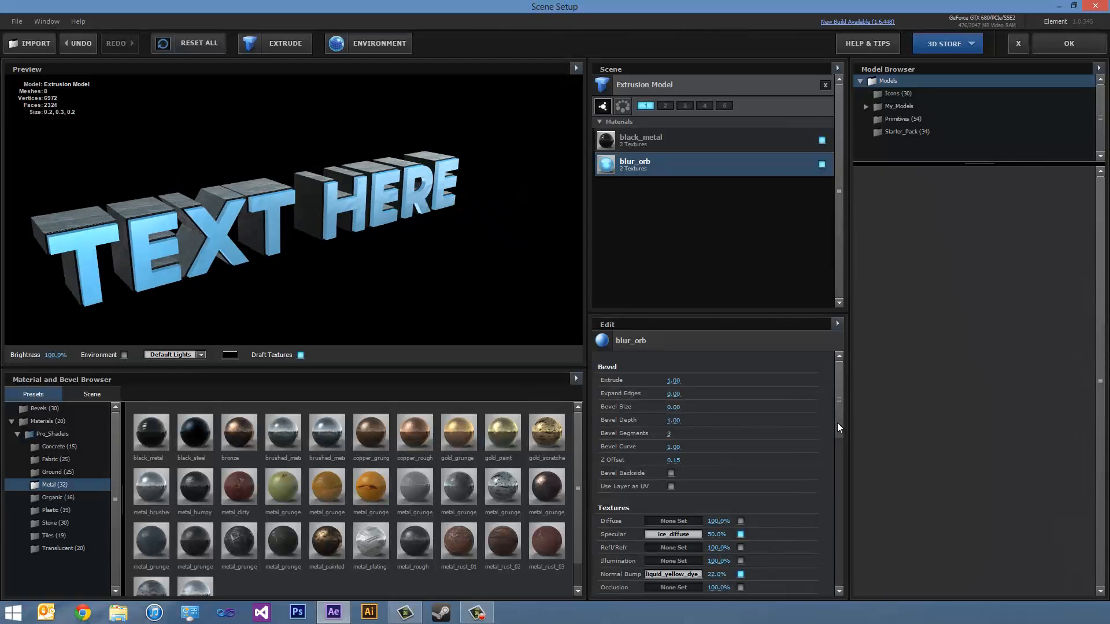
- Set black_metal's specular to 0.47, shininess to 0.77 and ambient to 0.41, and apply the scene to the composition
{"action": "left_click_drag", "start_coordinate": [836, 422], "coordinate": [843, 466]}
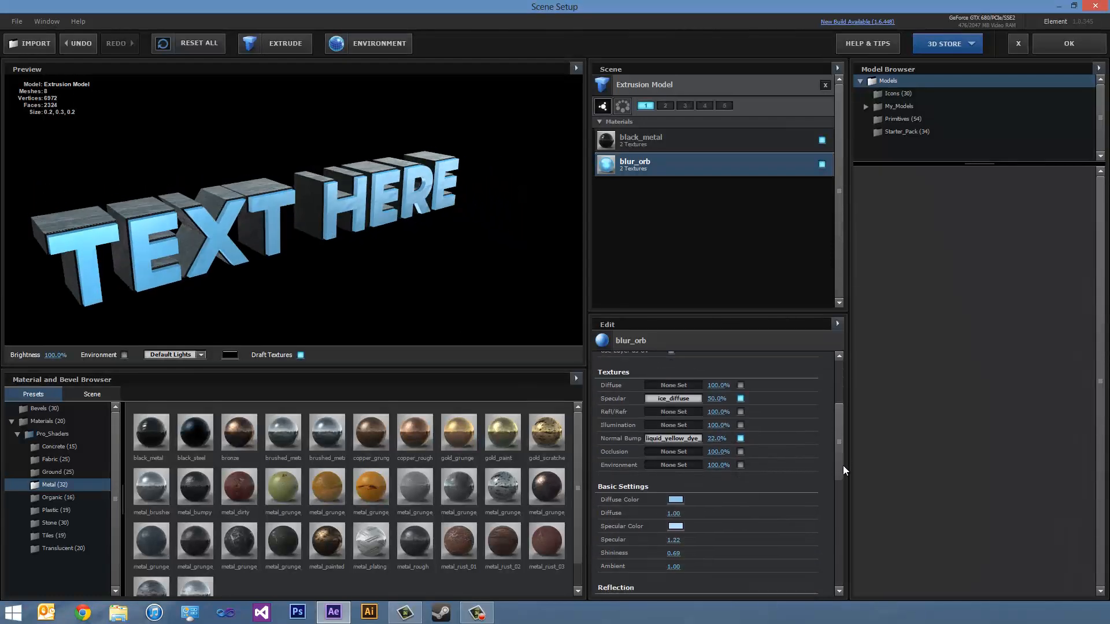
{"action": "left_click", "coordinate": [647, 142]}
{"action": "left_click_drag", "start_coordinate": [330, 175], "coordinate": [304, 219]}
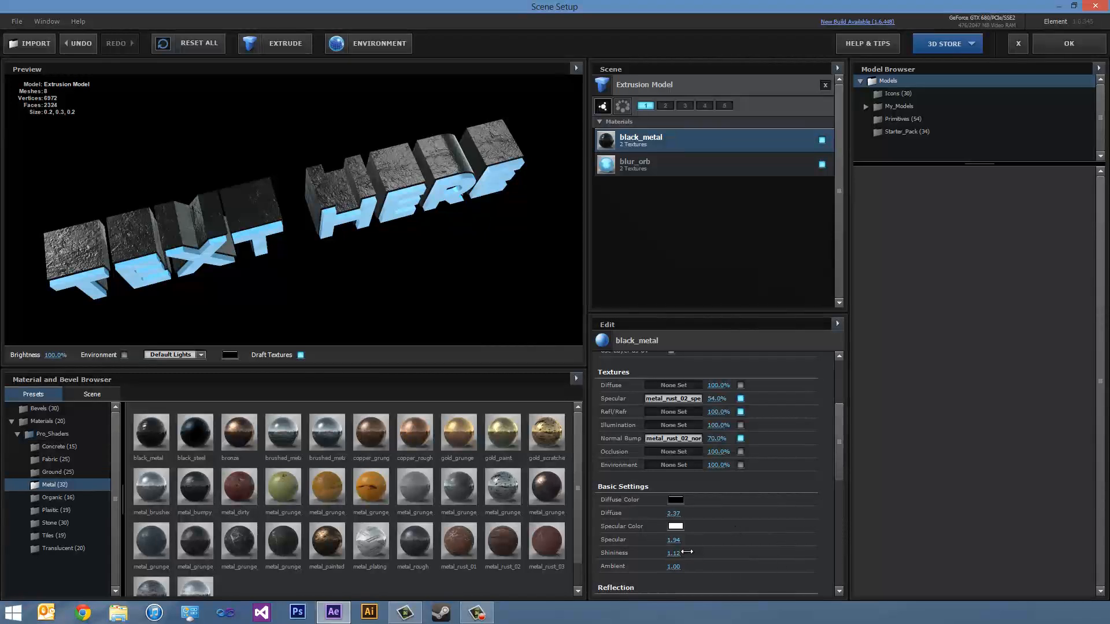
{"action": "left_click_drag", "start_coordinate": [664, 556], "coordinate": [585, 537]}
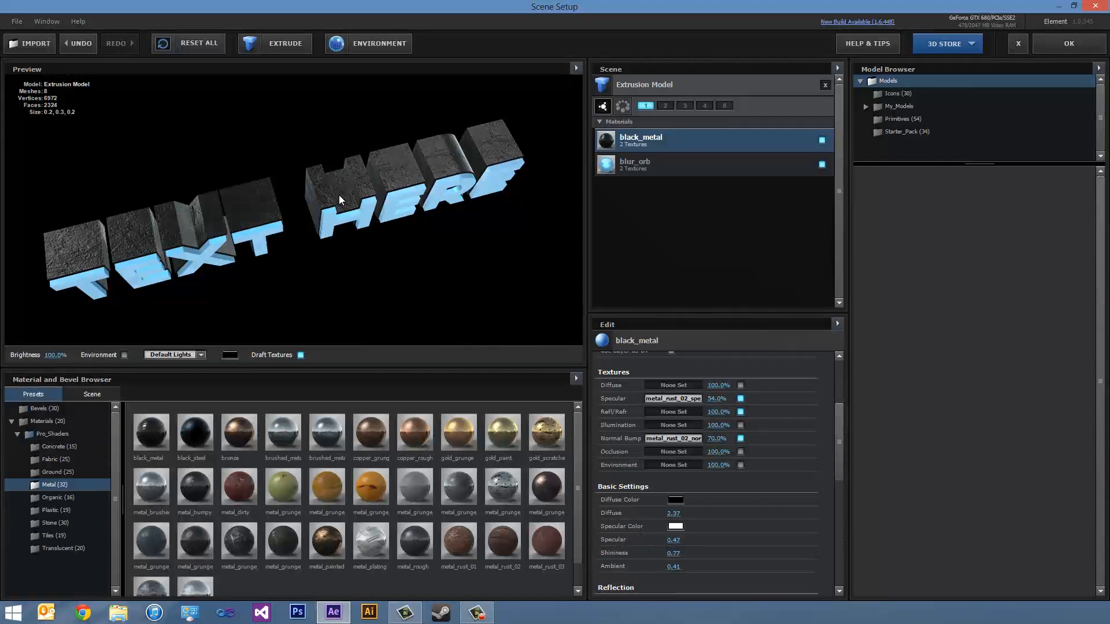
{"action": "left_click_drag", "start_coordinate": [338, 198], "coordinate": [359, 218]}
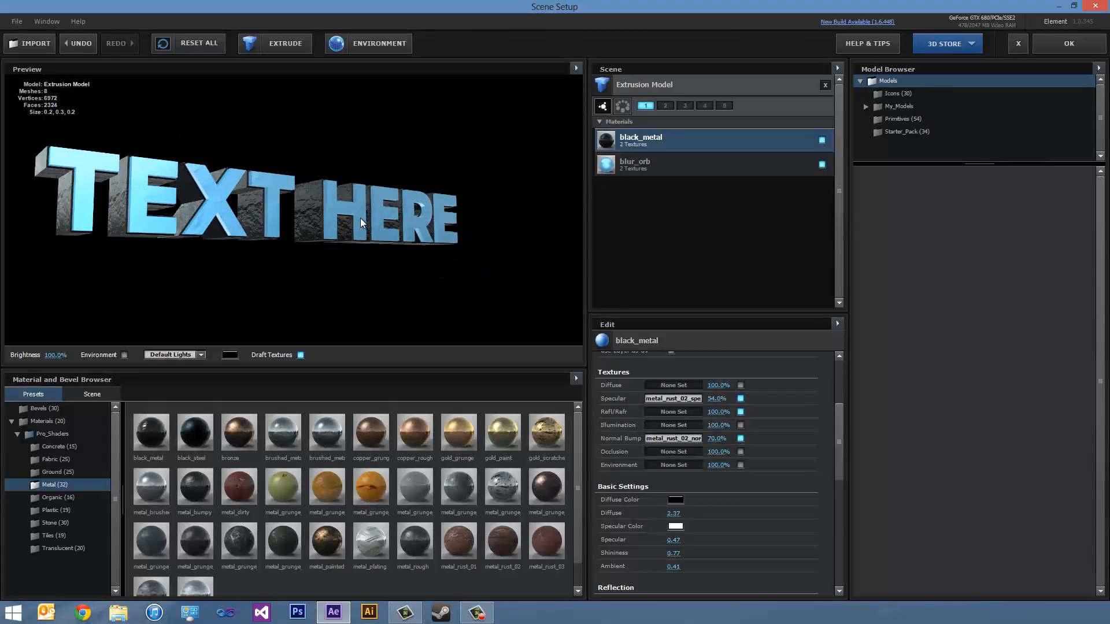
{"action": "left_click", "coordinate": [665, 166]}
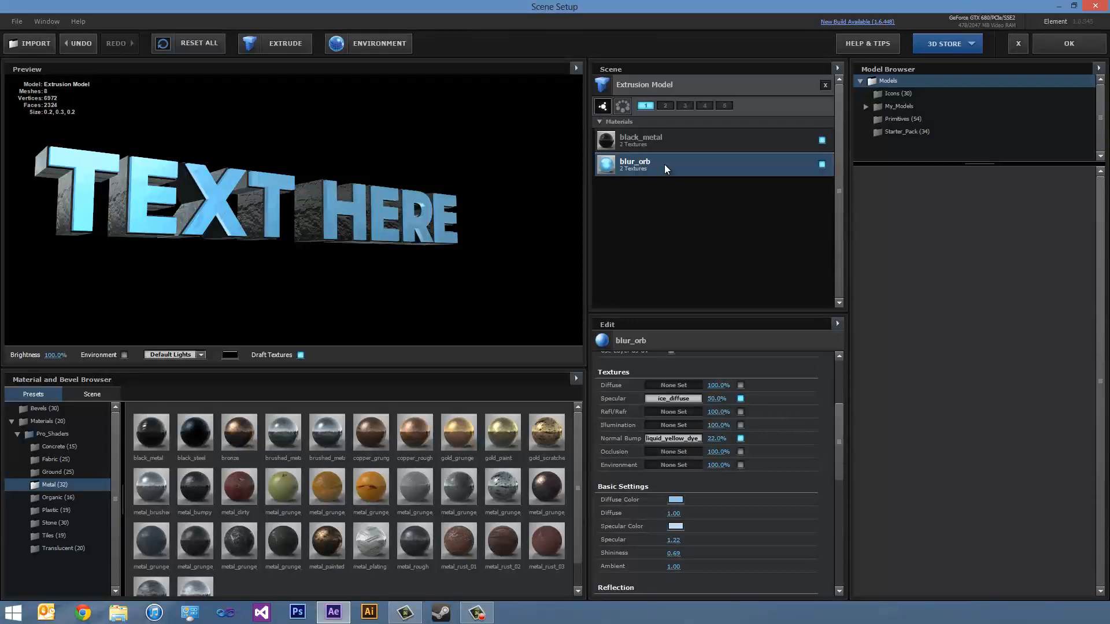
{"action": "left_click", "coordinate": [1061, 50]}
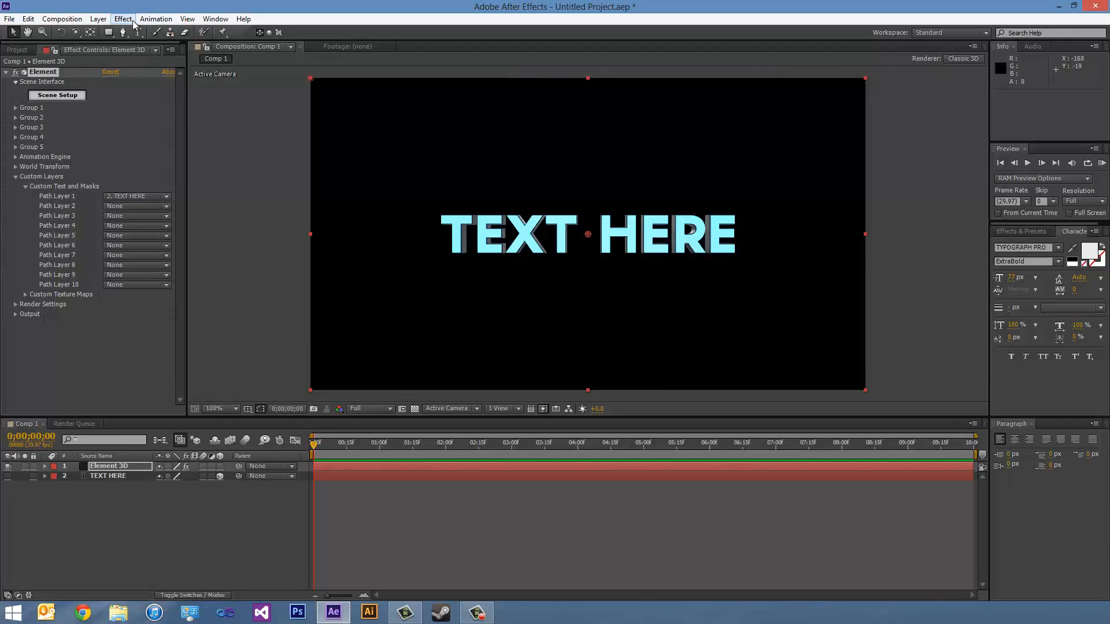
- Add a two-node camera layer to the composition with the 35mm preset
{"action": "left_click", "coordinate": [98, 19]}
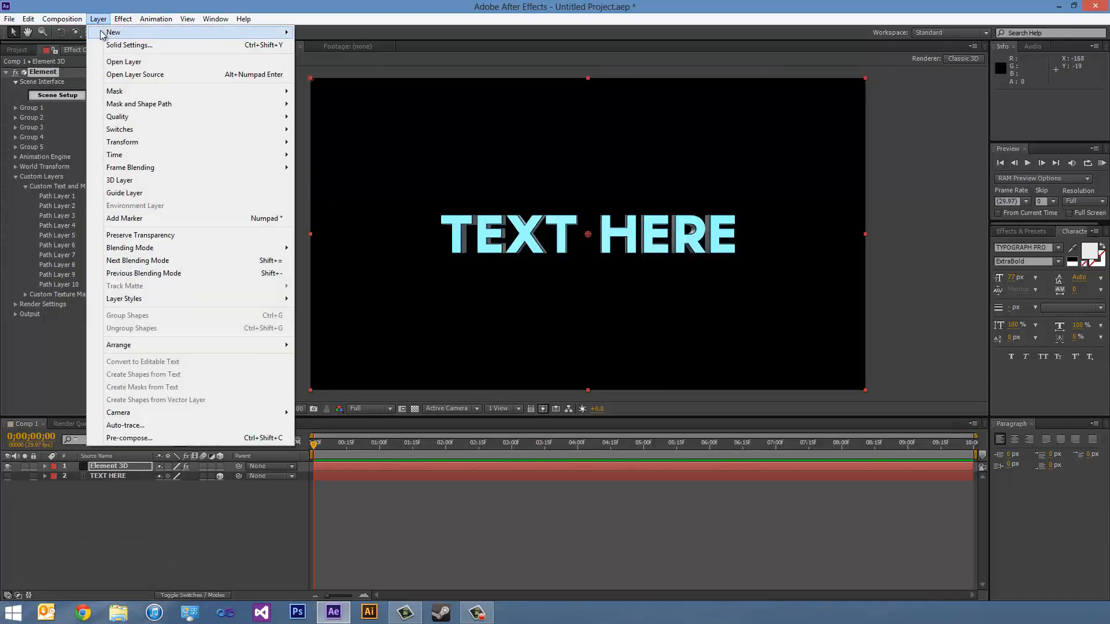
{"action": "mouse_move", "coordinate": [277, 32]}
{"action": "left_click", "coordinate": [321, 72]}
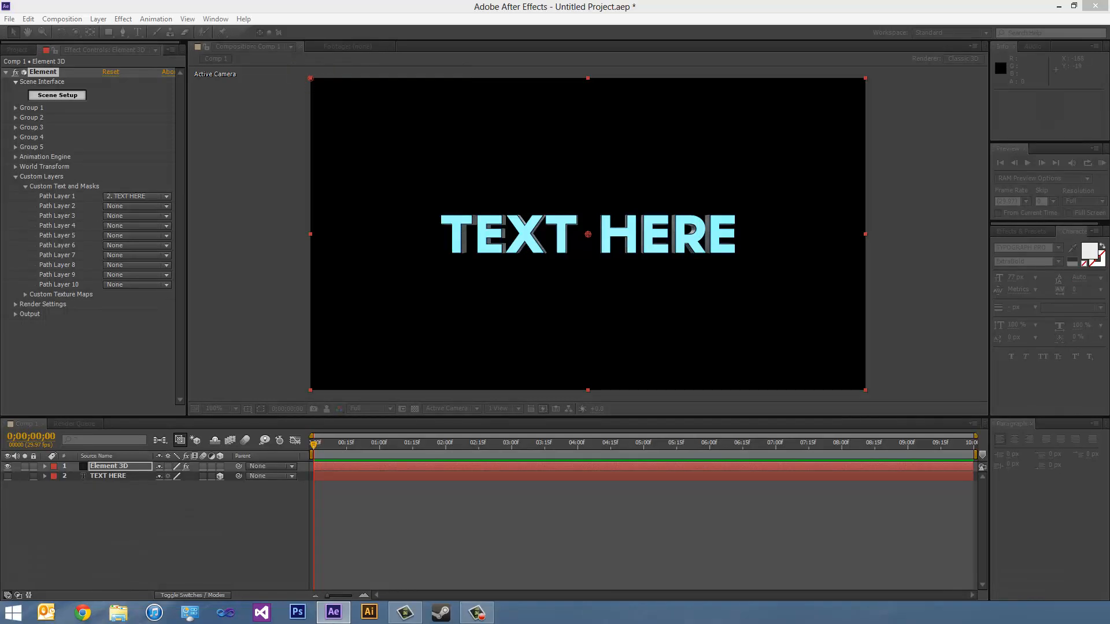
{"action": "left_click_drag", "start_coordinate": [166, 171], "coordinate": [387, 108]}
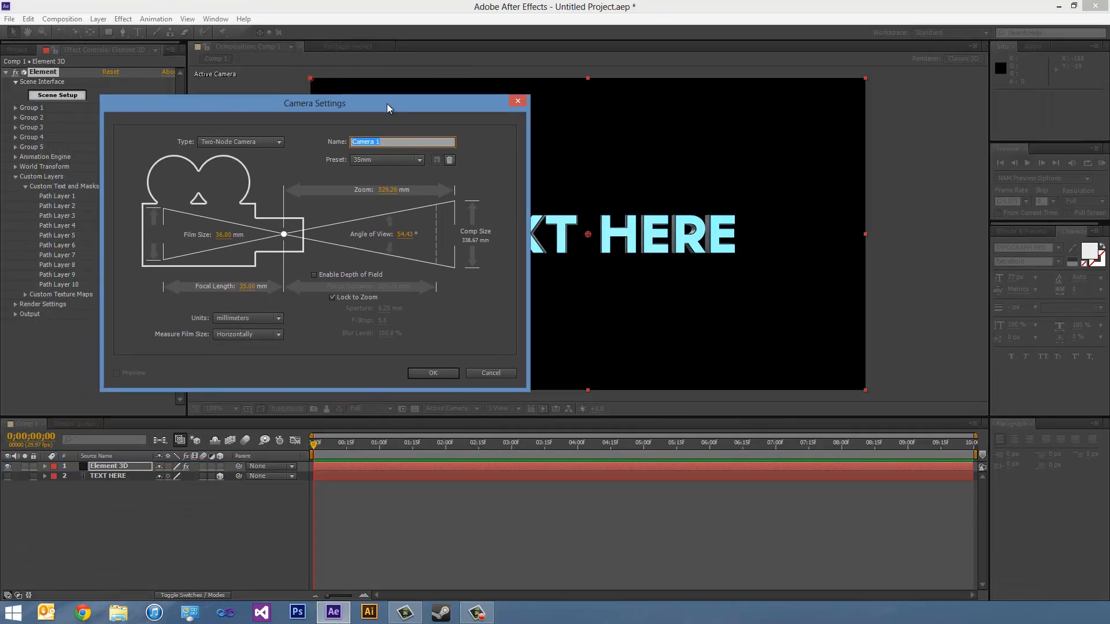
{"action": "left_click", "coordinate": [386, 160]}
{"action": "left_click", "coordinate": [376, 241]}
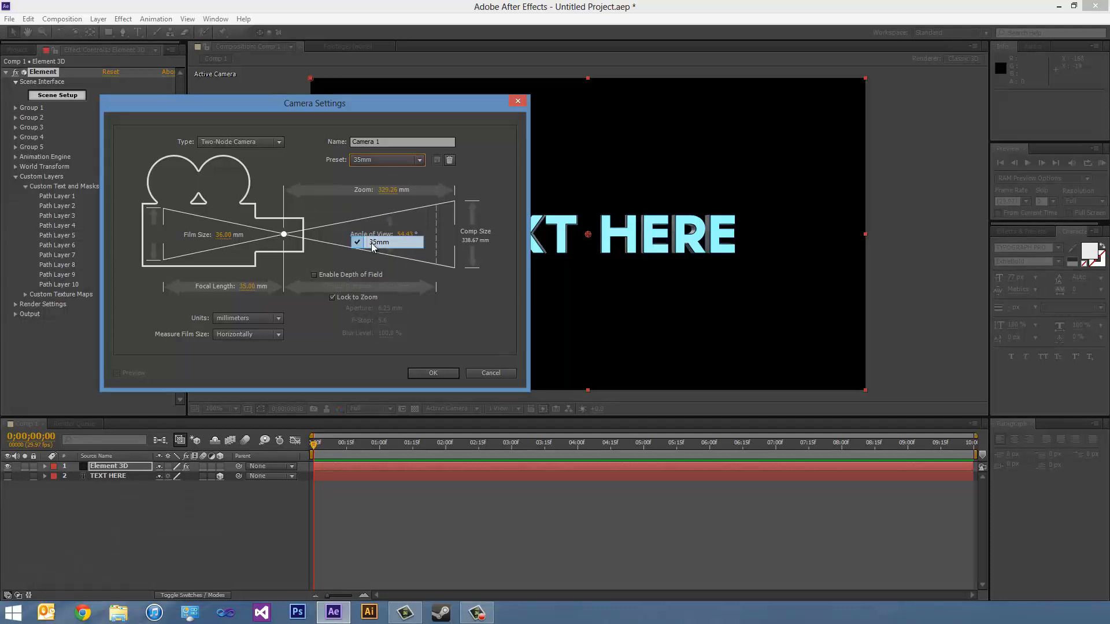
{"action": "left_click", "coordinate": [432, 374]}
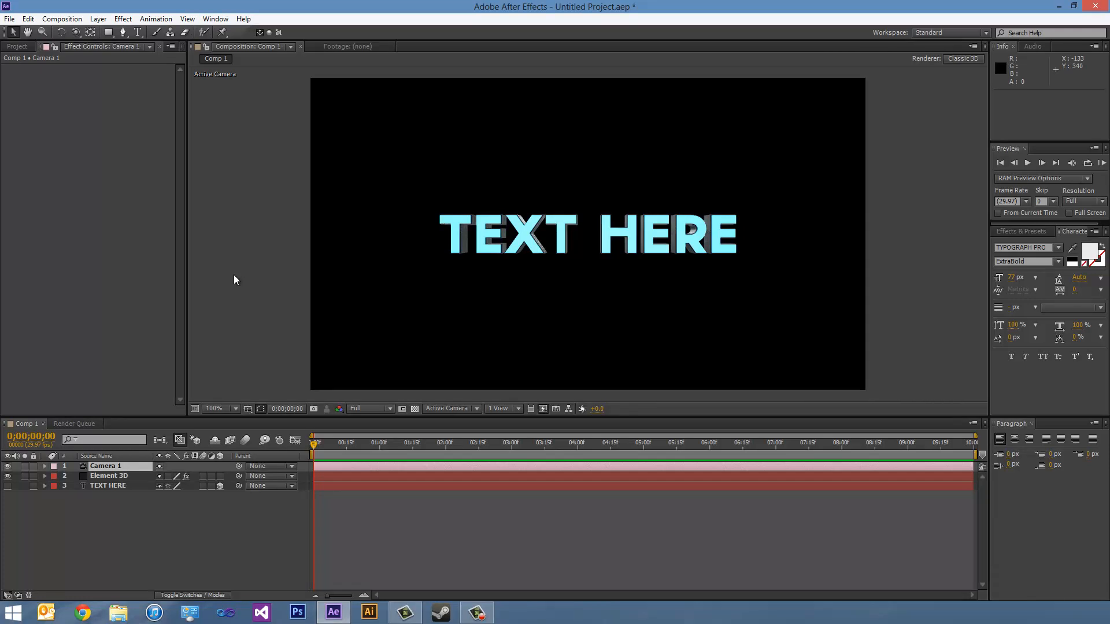
- Check in the Element 3D layer's Scene Setup which group the extrusion model is assigned to, and return to the composition
{"action": "left_click", "coordinate": [123, 479]}
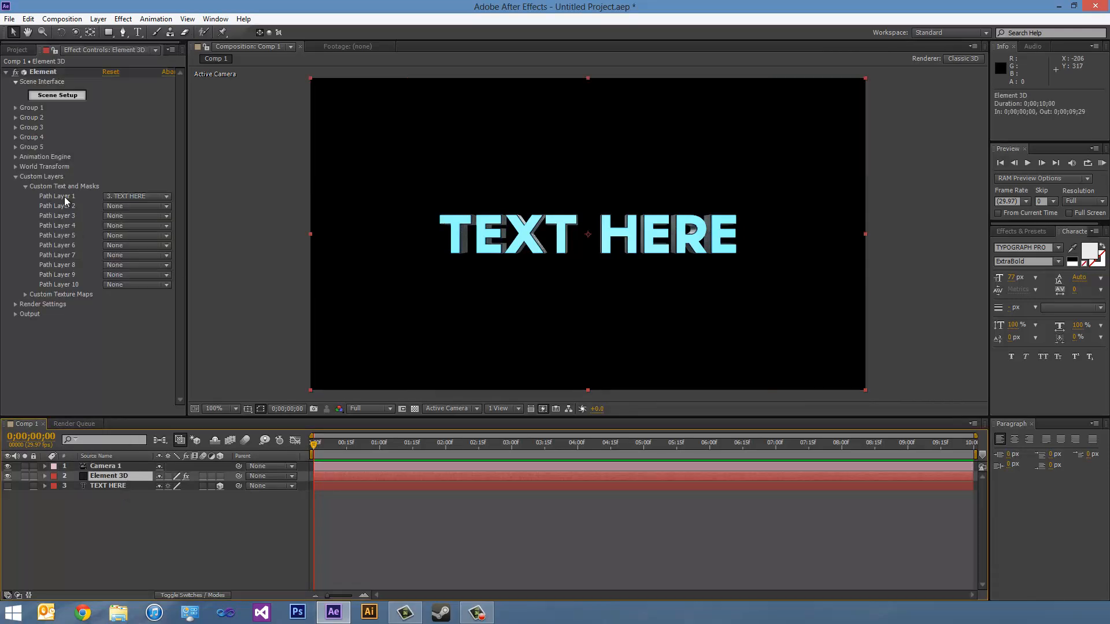
{"action": "left_click", "coordinate": [65, 95]}
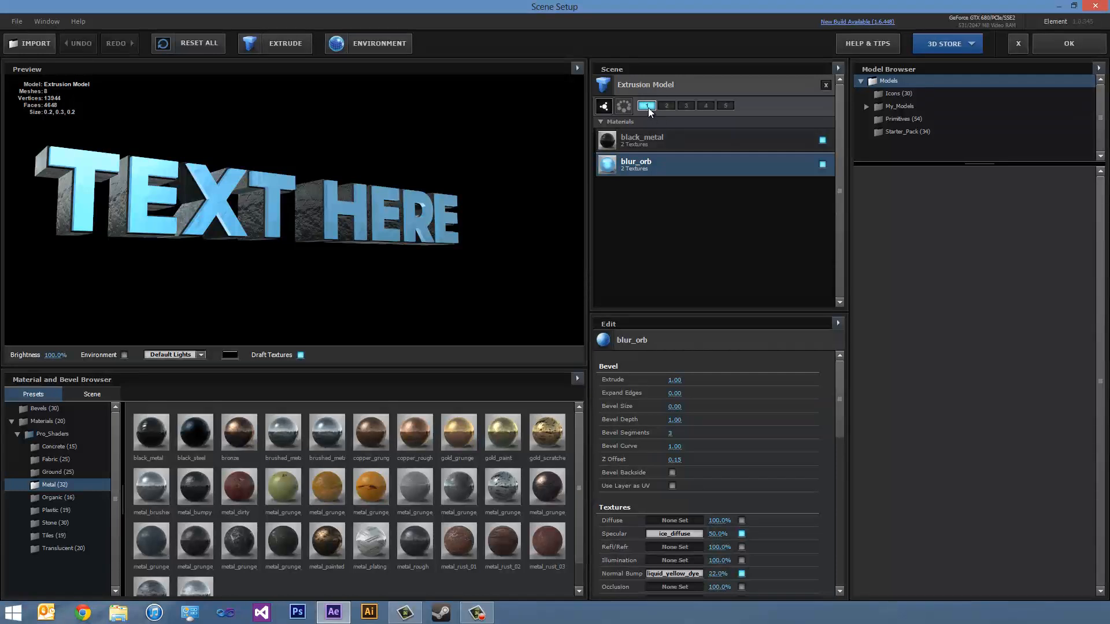
{"action": "left_click", "coordinate": [1069, 43]}
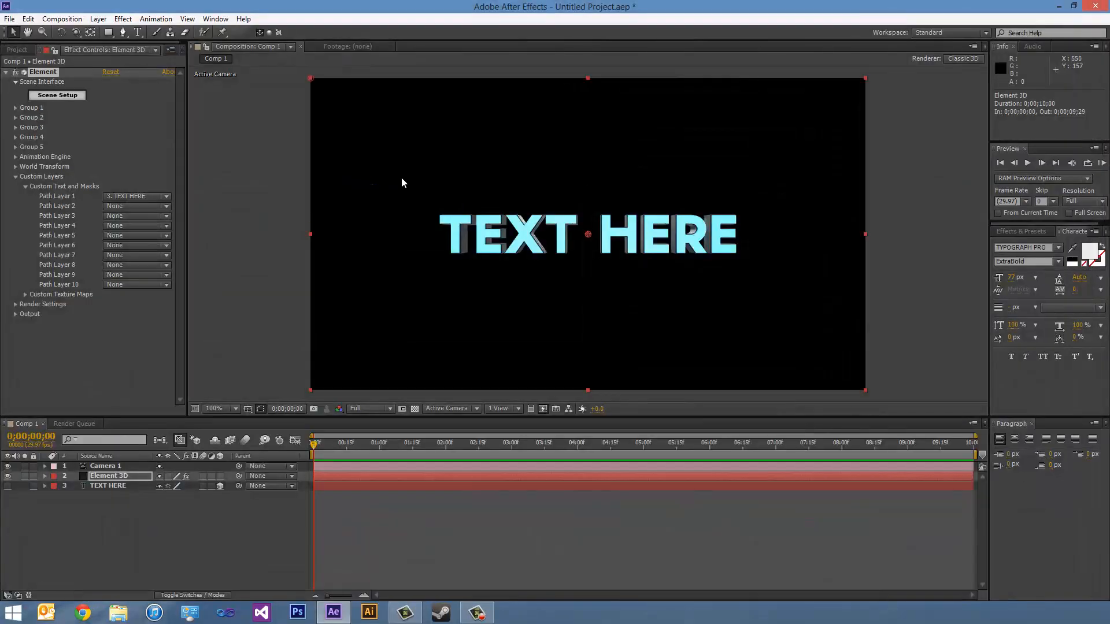
- Set Group 1's Particle Look size to 10.68 and its size random to 22%
{"action": "left_click", "coordinate": [15, 108]}
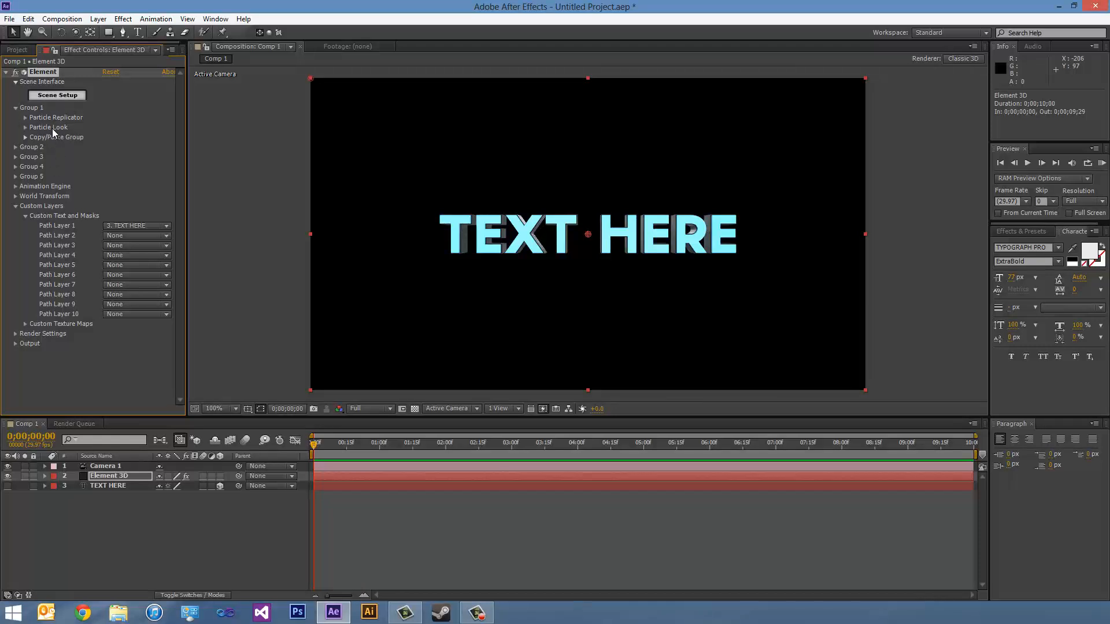
{"action": "left_click", "coordinate": [29, 129]}
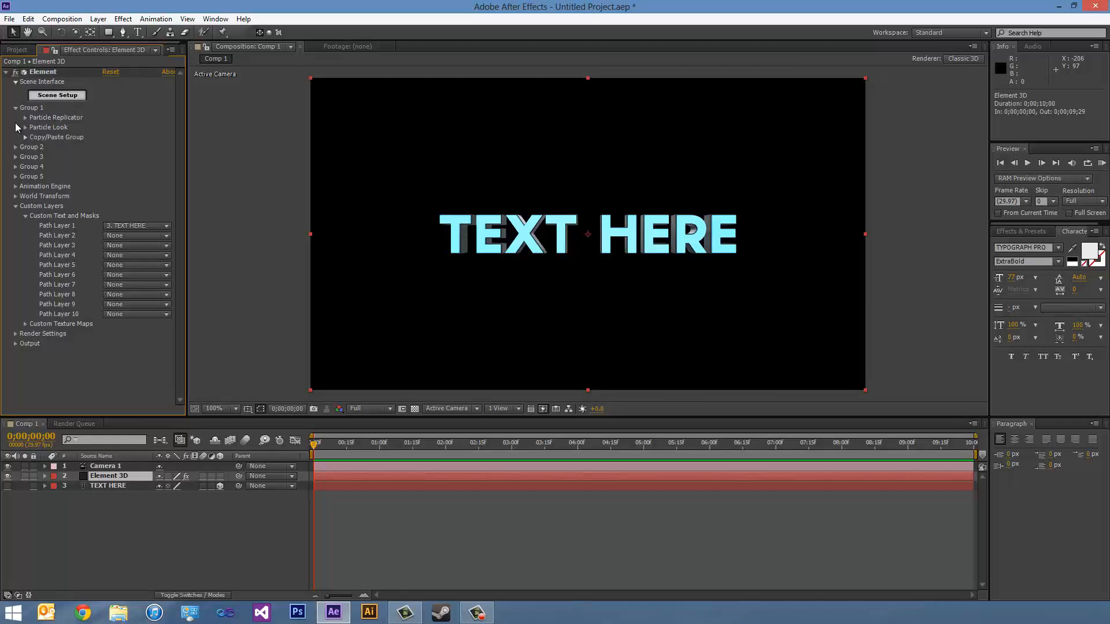
{"action": "left_click", "coordinate": [25, 128]}
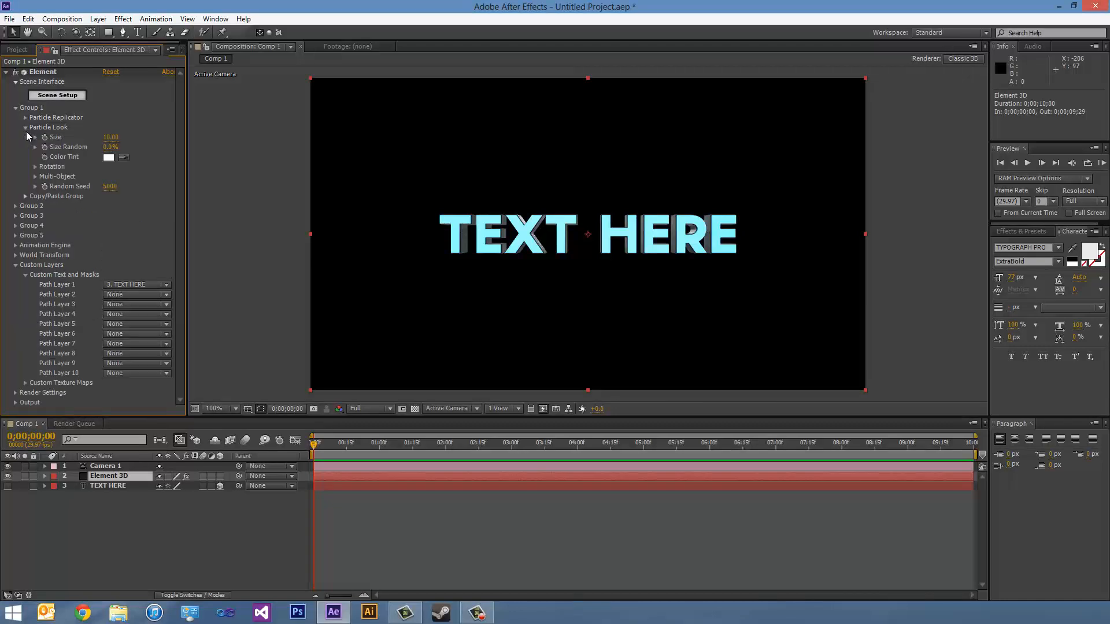
{"action": "left_click_drag", "start_coordinate": [111, 138], "coordinate": [169, 160]}
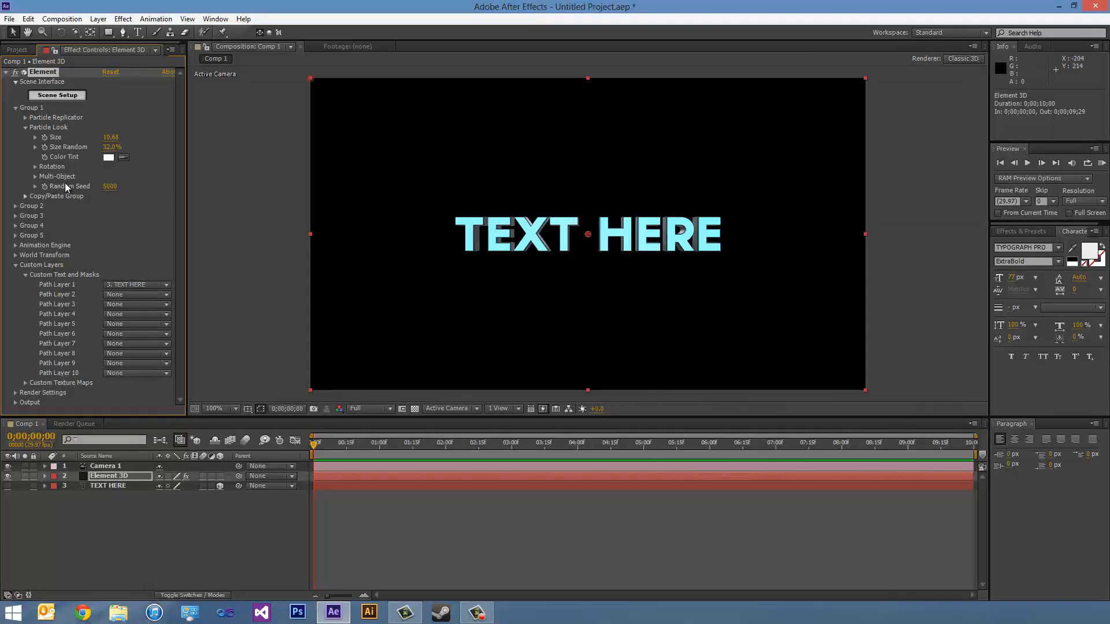
- Enable Multi-Object for Group 1's particle look and set its size to 0.82
{"action": "left_click", "coordinate": [35, 177]}
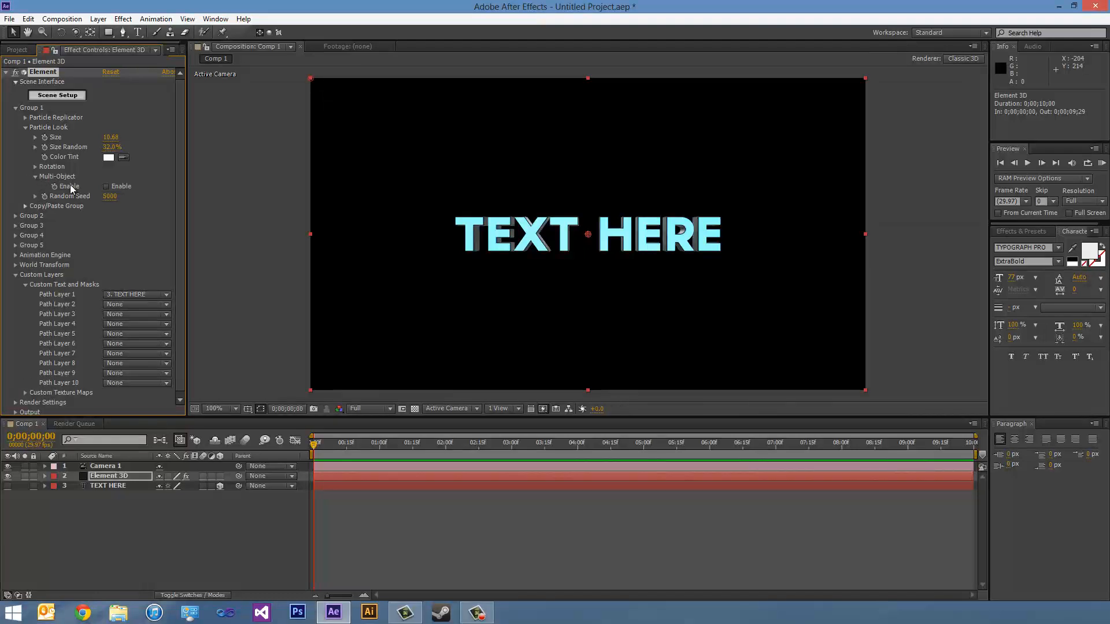
{"action": "left_click", "coordinate": [106, 187]}
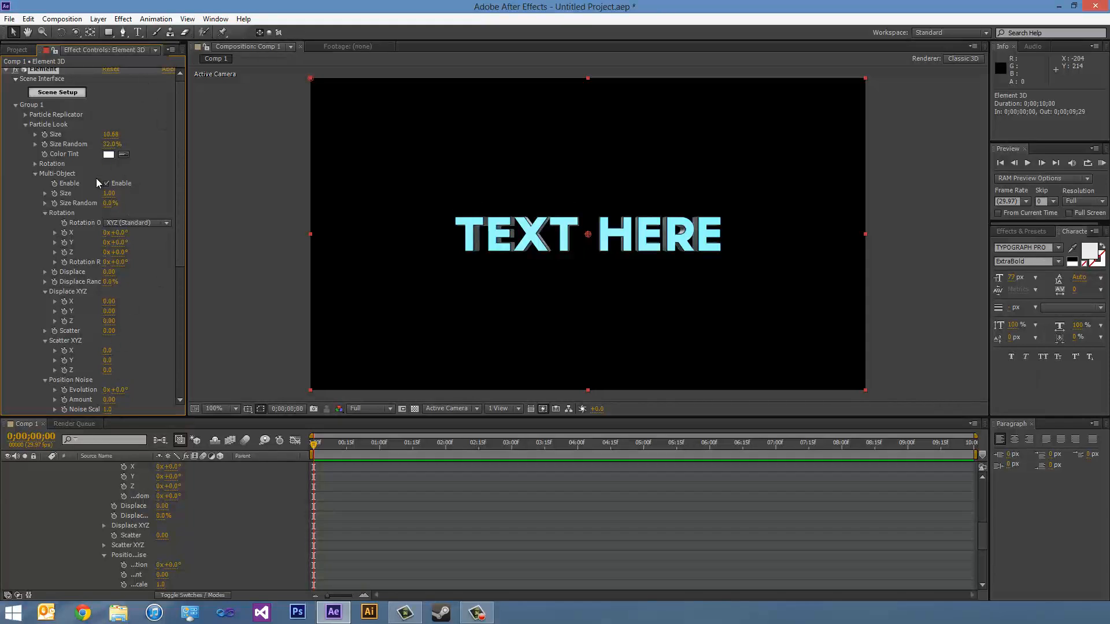
{"action": "mouse_move", "coordinate": [109, 193]}
{"action": "left_mouse_down"}
{"action": "mouse_move", "coordinate": [366, 206]}
{"action": "mouse_move", "coordinate": [92, 204]}
{"action": "mouse_move", "coordinate": [111, 204]}
{"action": "left_mouse_up"}
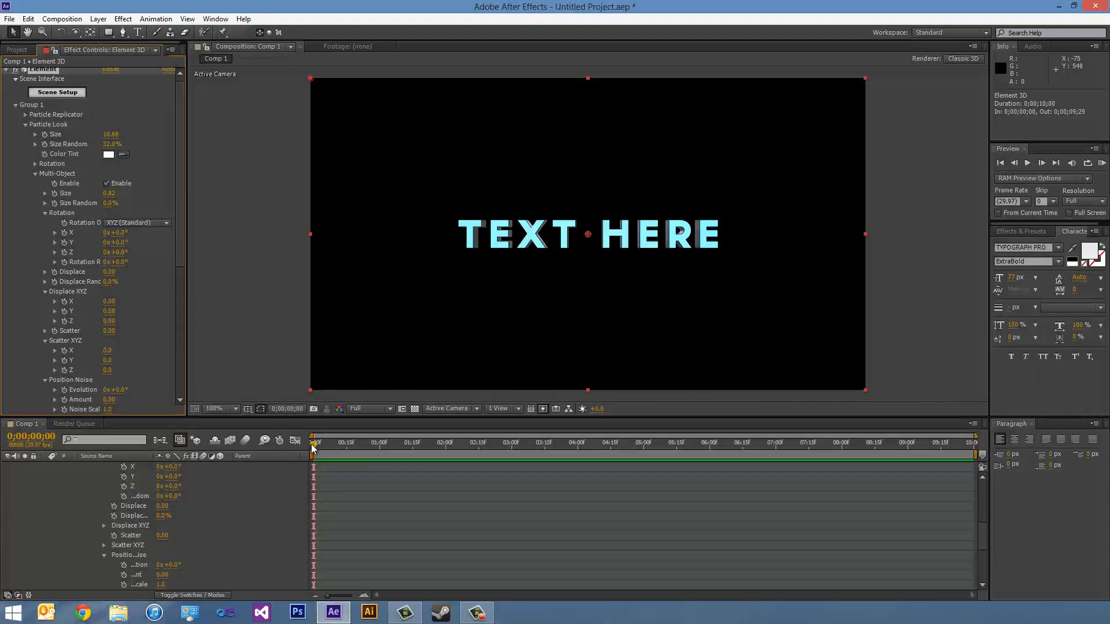
- Set keyframes at 0;00;01;15 for Multi-Object's X, Y and Z rotation, Displace XYZ and Scatter XYZ
{"action": "left_click_drag", "start_coordinate": [312, 447], "coordinate": [413, 449]}
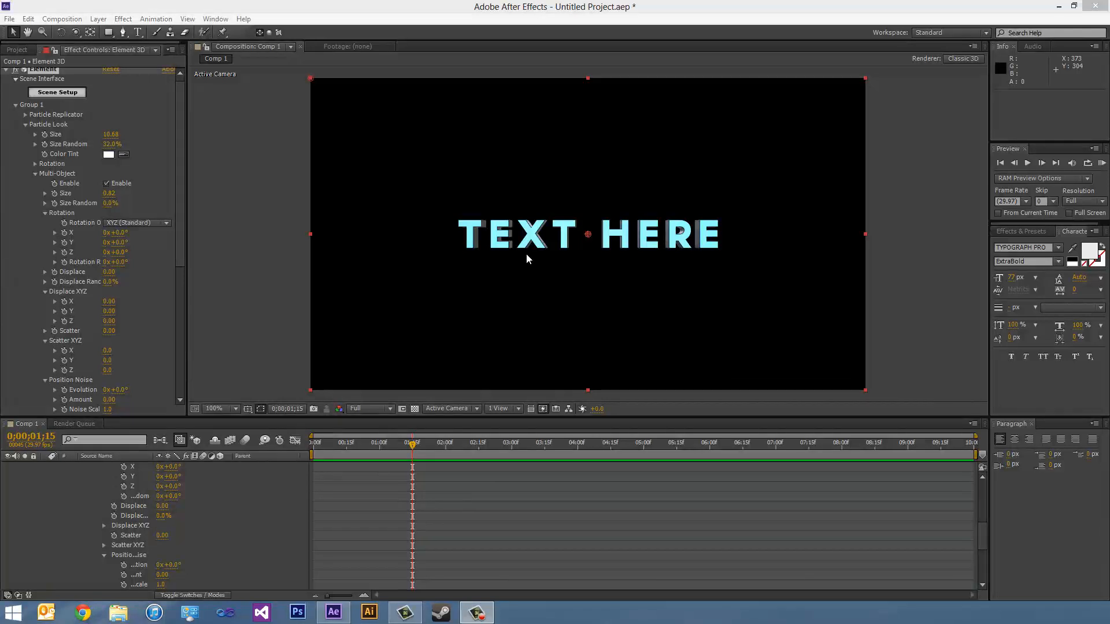
{"action": "left_click", "coordinate": [66, 244]}
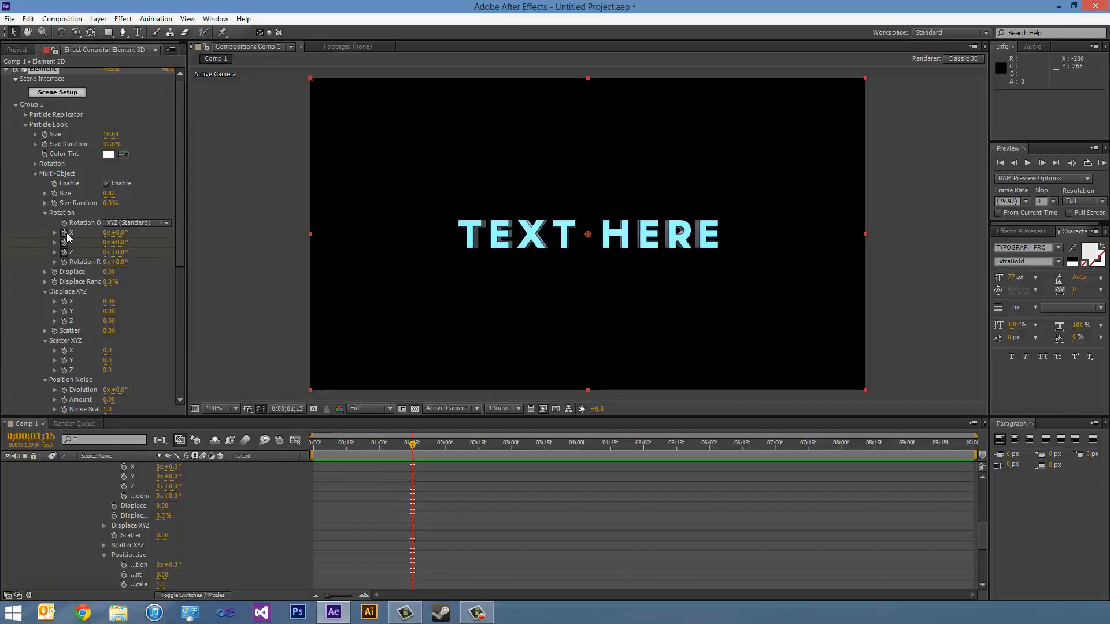
{"action": "left_click_drag", "start_coordinate": [65, 233], "coordinate": [64, 253]}
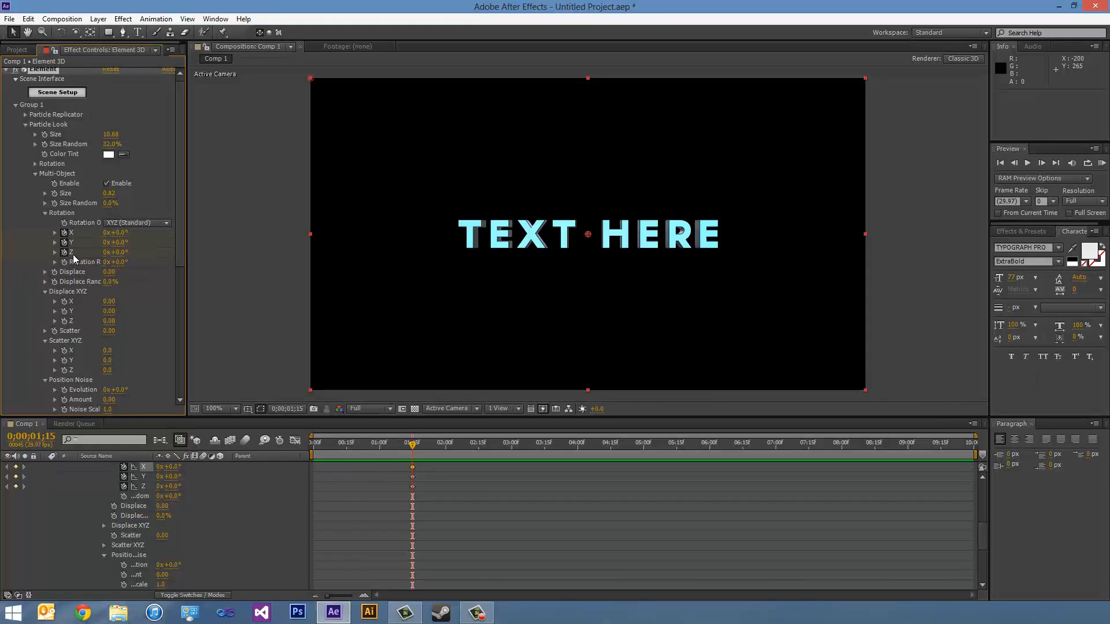
{"action": "left_click", "coordinate": [65, 301]}
{"action": "left_click", "coordinate": [65, 311]}
{"action": "left_click", "coordinate": [65, 320]}
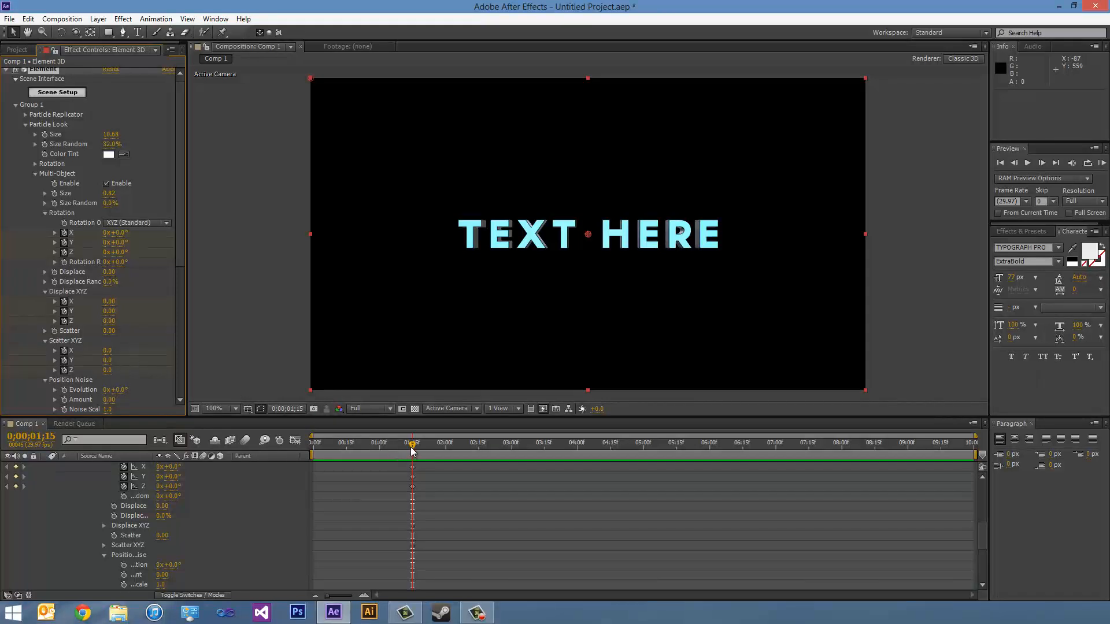
- At 0;00;00;00, set the Multi-Object X rotation to 90°
{"action": "left_click_drag", "start_coordinate": [412, 450], "coordinate": [308, 446]}
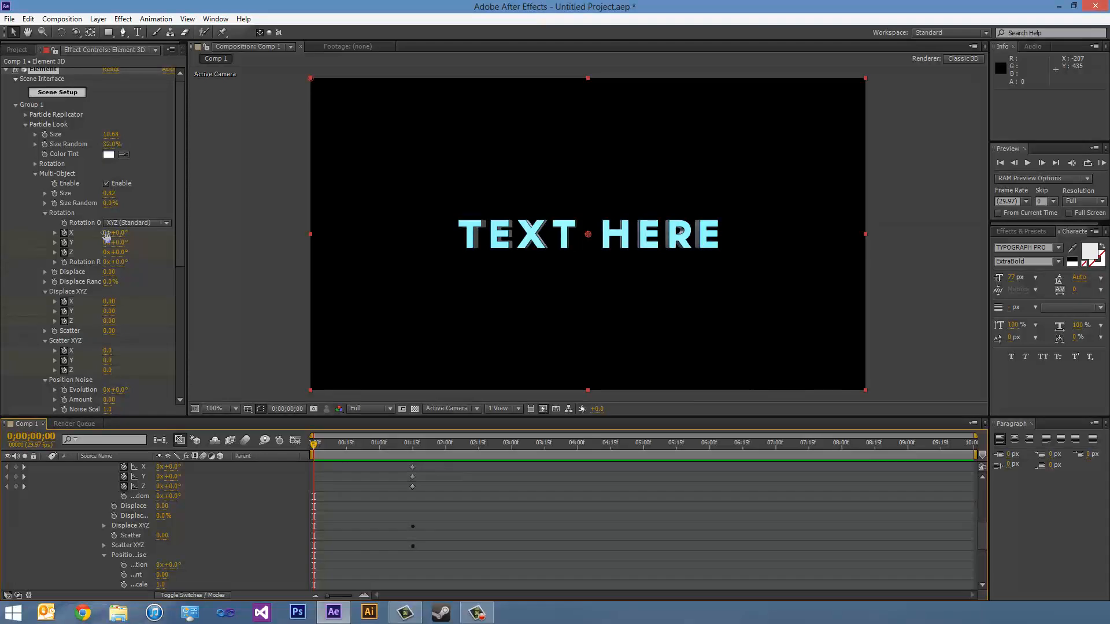
{"action": "mouse_move", "coordinate": [107, 236]}
{"action": "left_mouse_down"}
{"action": "mouse_move", "coordinate": [126, 233]}
{"action": "mouse_move", "coordinate": [112, 234]}
{"action": "left_mouse_up"}
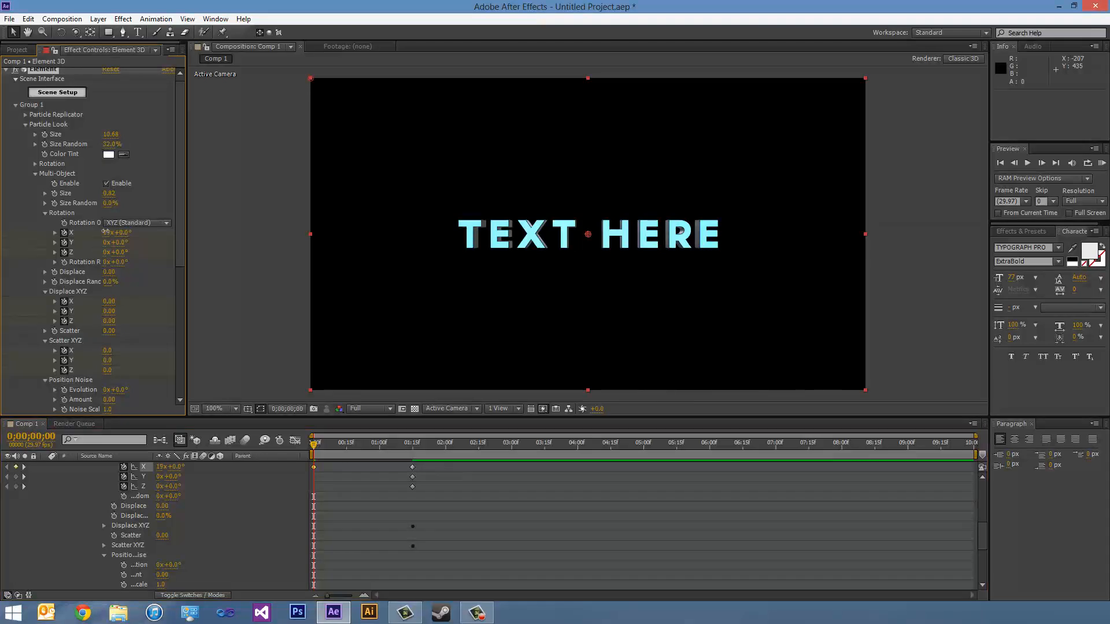
{"action": "left_click", "coordinate": [106, 233]}
{"action": "type", "text": "0"}
{"action": "key", "text": "Return"}
{"action": "left_click_drag", "start_coordinate": [118, 232], "coordinate": [147, 231]}
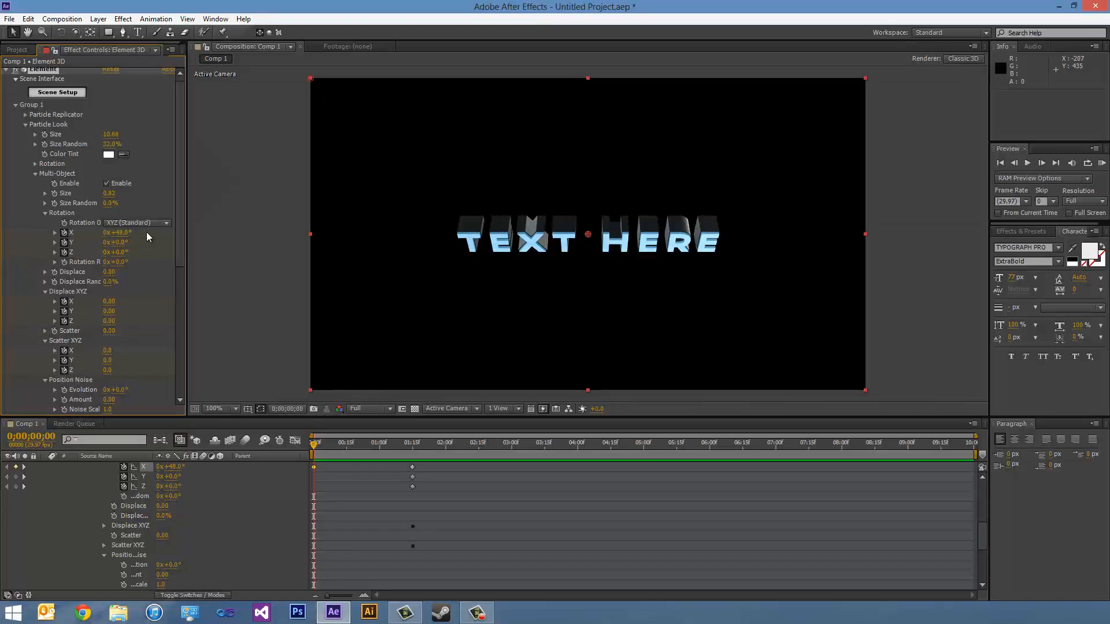
{"action": "left_click", "coordinate": [132, 232]}
{"action": "type", "text": "90"}
{"action": "key", "text": "Return"}
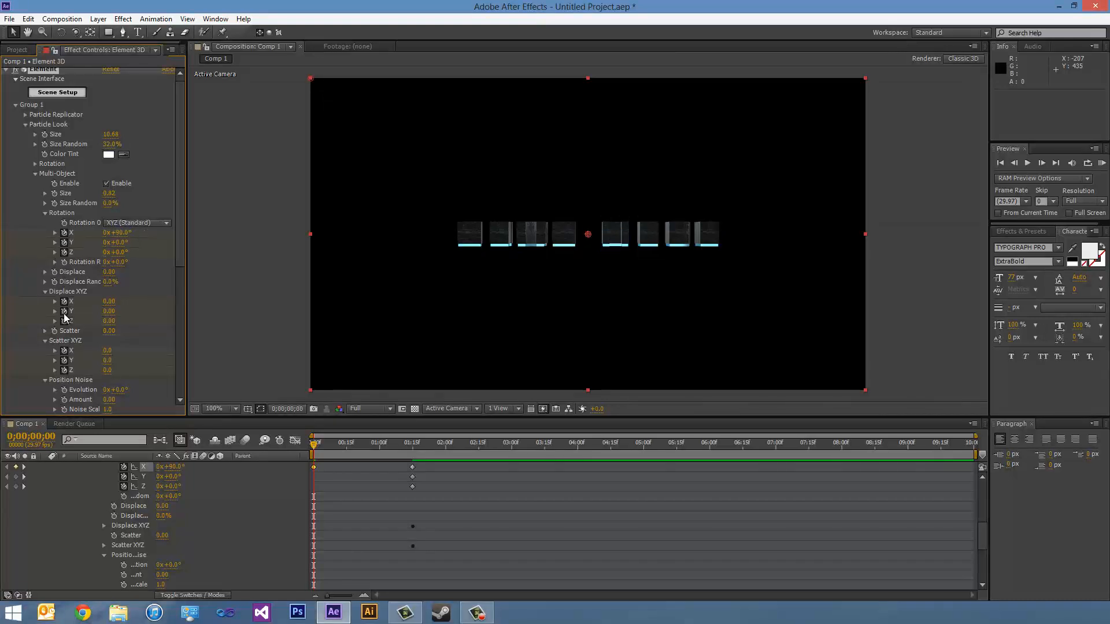
- Set the Multi-Object Y rotation to 0° and the Z rotation to 63° at the first frame
{"action": "left_click_drag", "start_coordinate": [120, 242], "coordinate": [131, 241]}
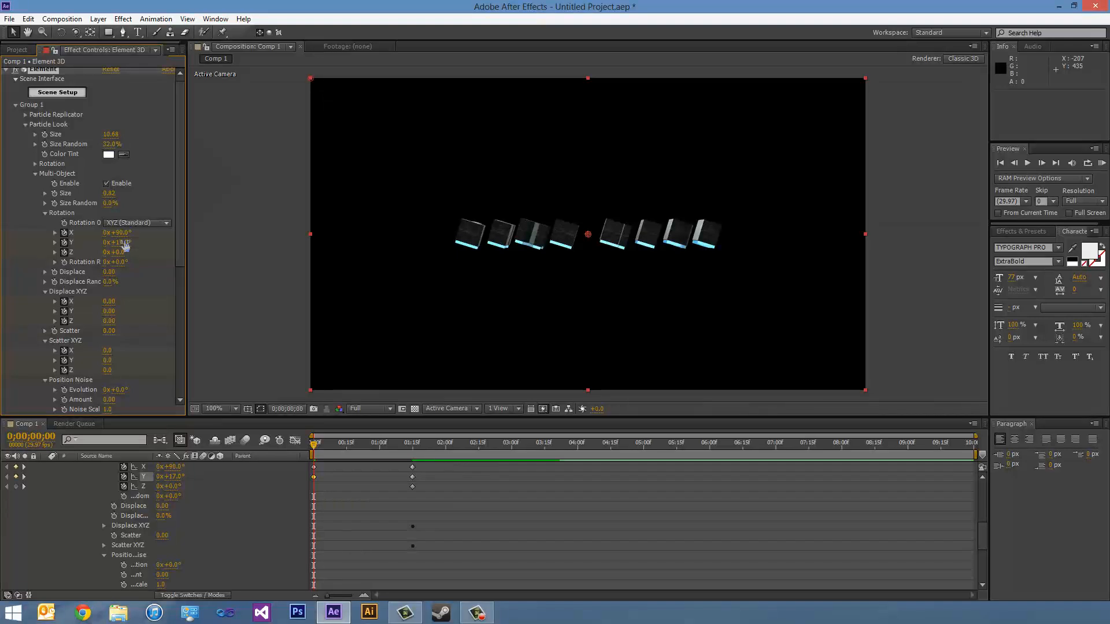
{"action": "left_click", "coordinate": [124, 244]}
{"action": "type", "text": "0"}
{"action": "key", "text": "Return"}
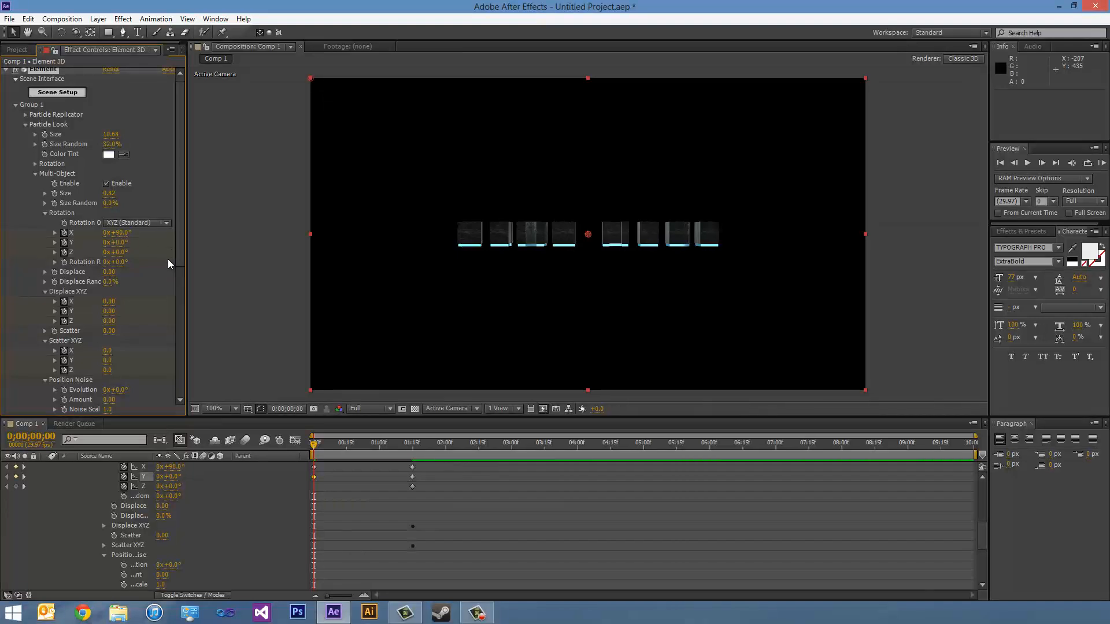
{"action": "left_click_drag", "start_coordinate": [122, 256], "coordinate": [166, 257]}
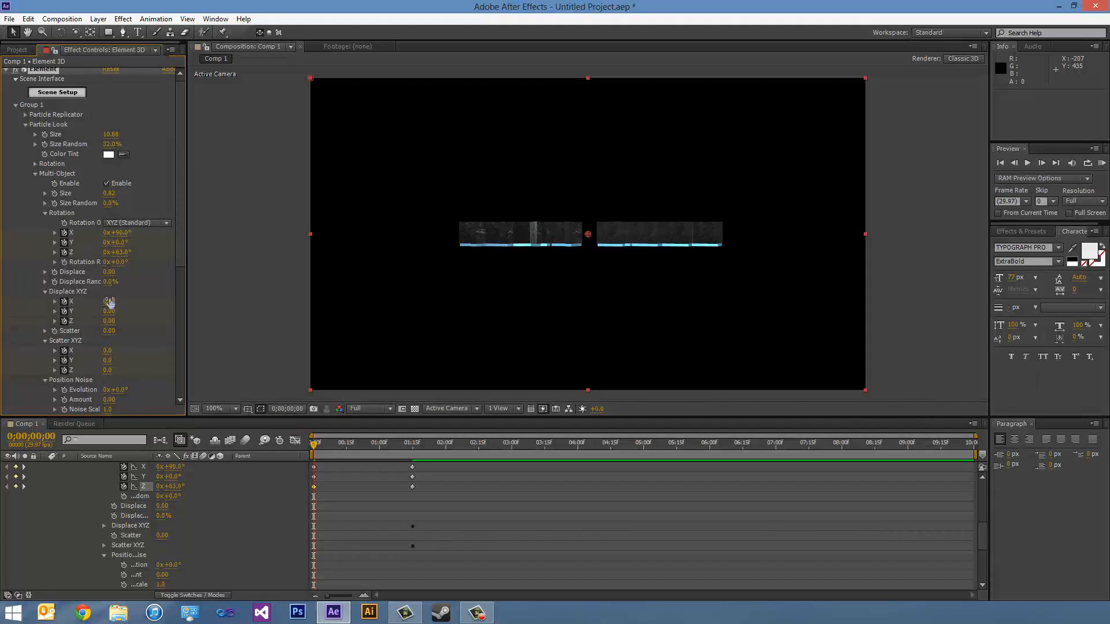
- Set Multi-Object's Displace XYZ at the first frame to X 0.88, Y 0.26 and Z 0.35
{"action": "left_click_drag", "start_coordinate": [109, 301], "coordinate": [172, 301]}
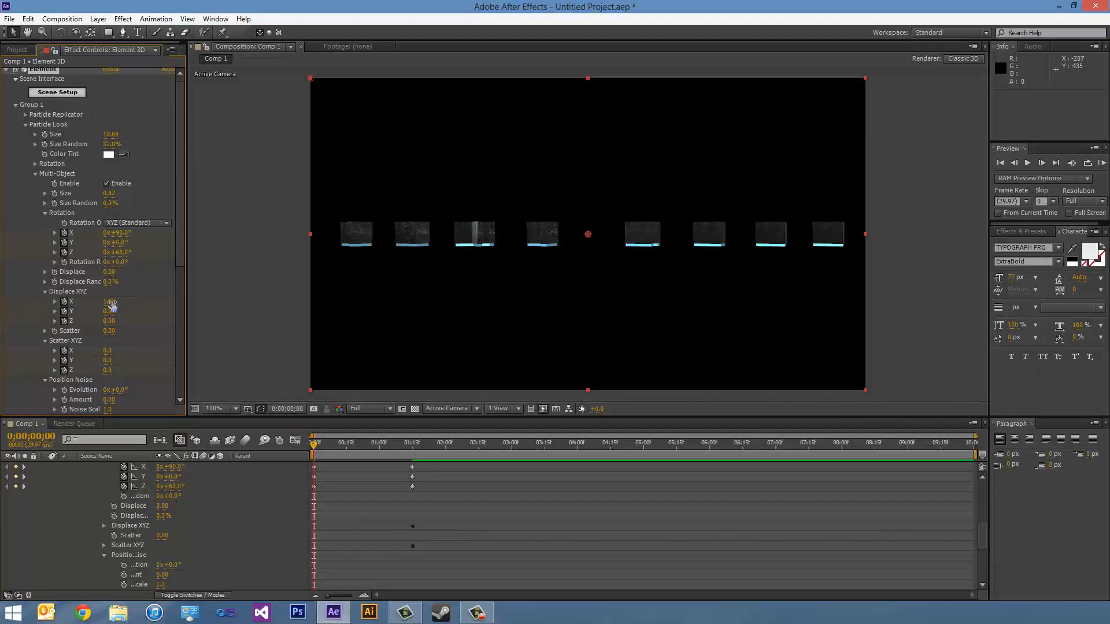
{"action": "left_click_drag", "start_coordinate": [106, 301], "coordinate": [109, 304]}
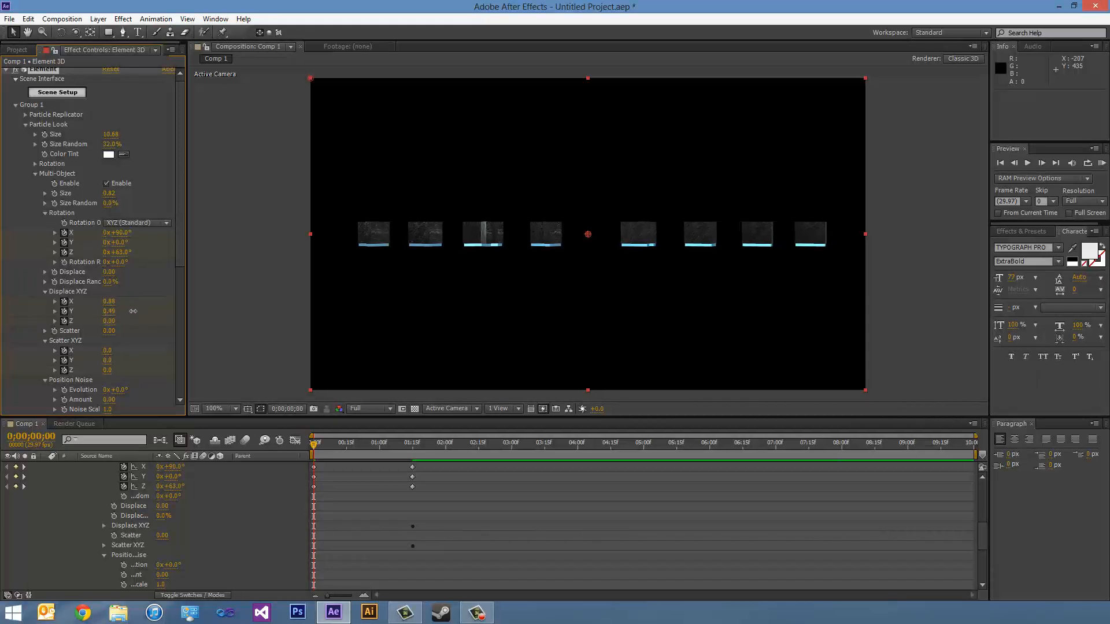
{"action": "left_click_drag", "start_coordinate": [123, 319], "coordinate": [135, 319]}
- Try a Multi-Object Scatter of 1.23 with Scatter XYZ's X at 1.0, and reset Scatter to 0
{"action": "left_click_drag", "start_coordinate": [109, 331], "coordinate": [182, 342]}
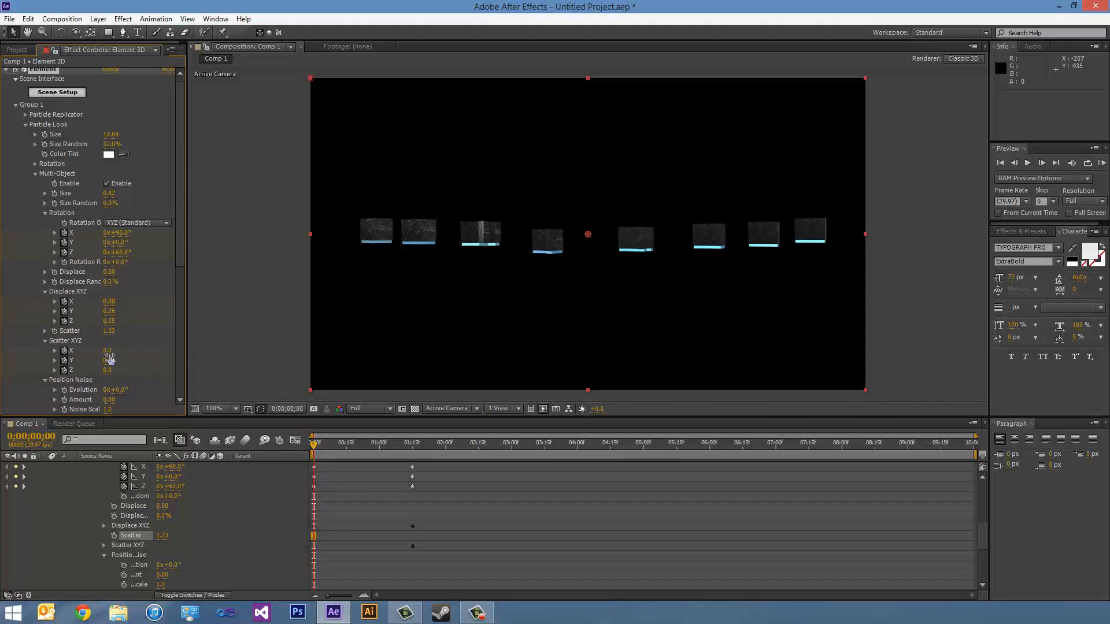
{"action": "left_click_drag", "start_coordinate": [108, 351], "coordinate": [193, 350]}
{"action": "left_click", "coordinate": [111, 331]}
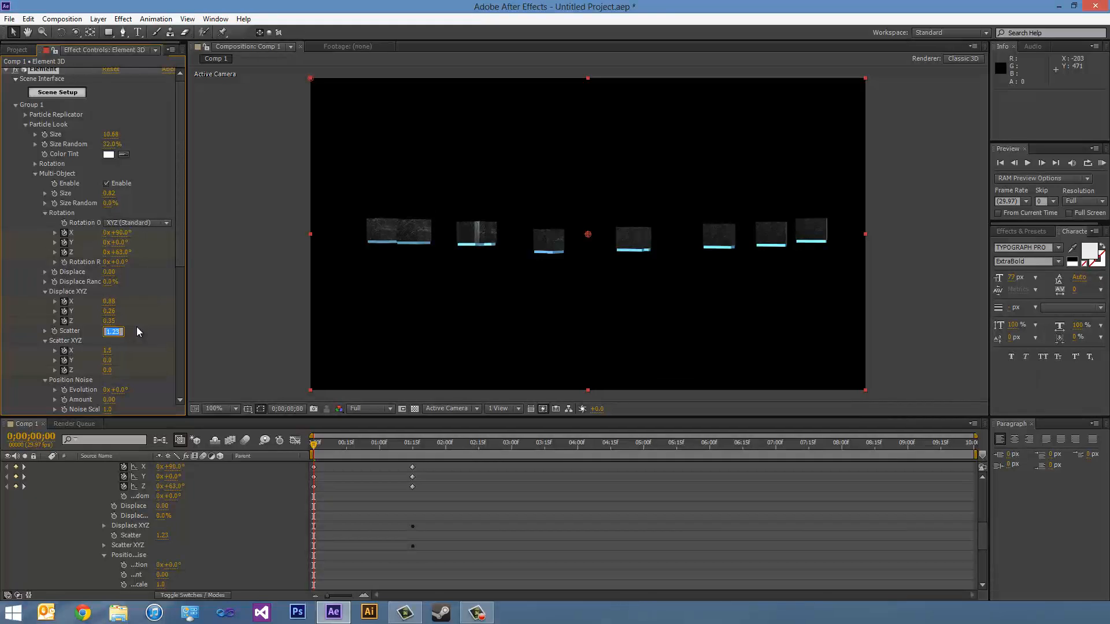
{"action": "type", "text": "0"}
{"action": "key", "text": "Return"}
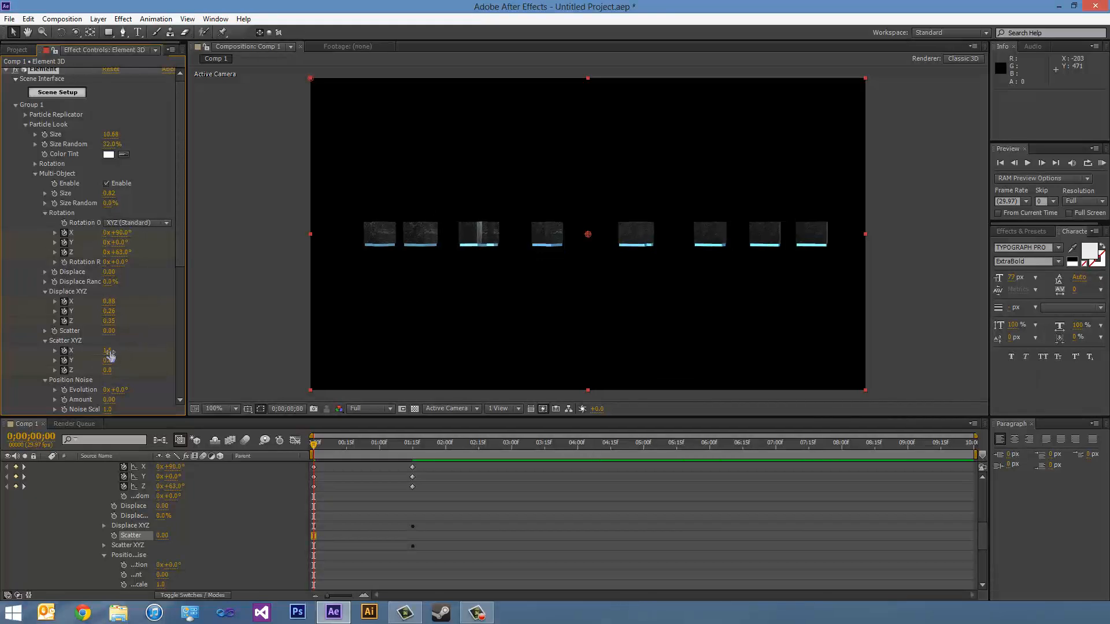
- Set Multi-Object's Scatter XYZ at the first frame to X 4.3, Y 2.8 and Z -68.2
{"action": "left_click_drag", "start_coordinate": [110, 354], "coordinate": [278, 359]}
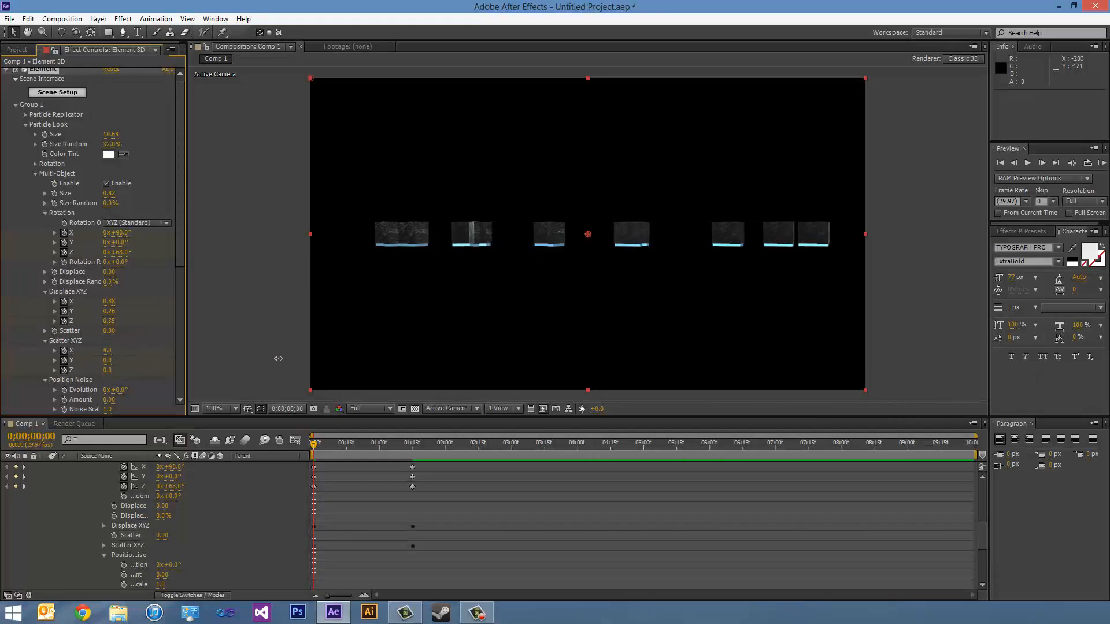
{"action": "left_click_drag", "start_coordinate": [108, 360], "coordinate": [253, 382]}
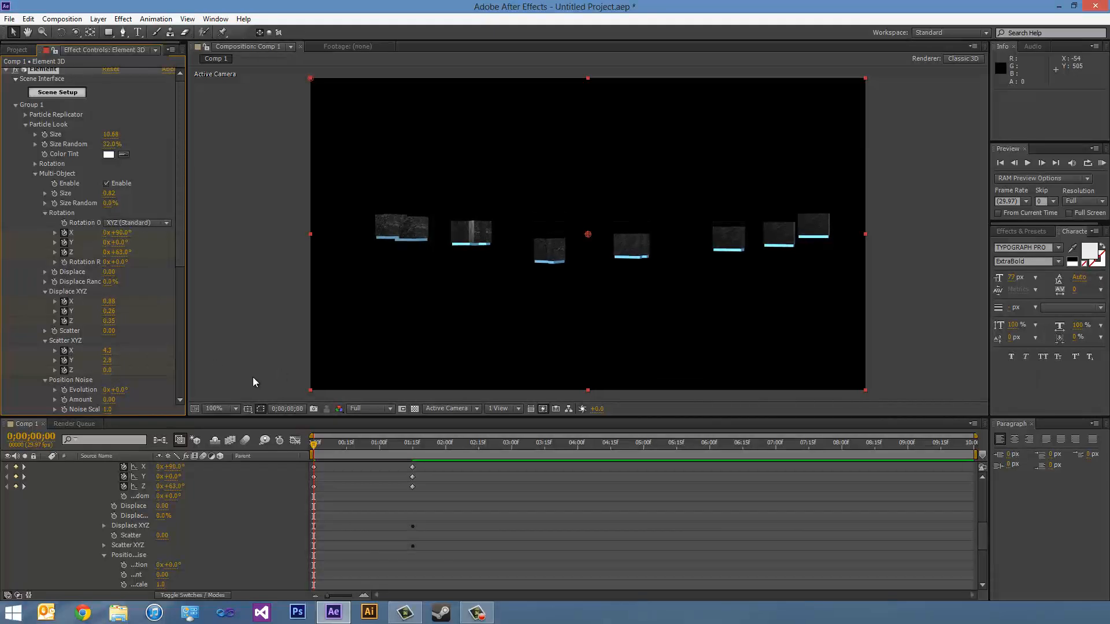
{"action": "left_click_drag", "start_coordinate": [107, 370], "coordinate": [13, 356]}
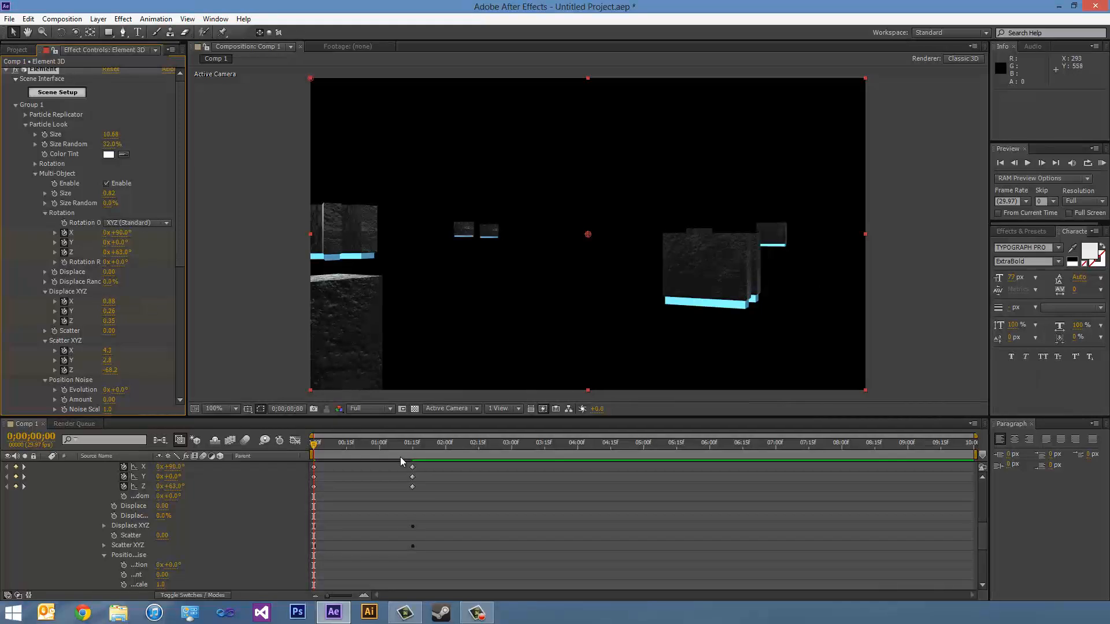
- End the work area at 0;00;01;27 and apply Easy Ease to all keyframes of the Element 3D layer
{"action": "left_click_drag", "start_coordinate": [412, 452], "coordinate": [439, 450]}
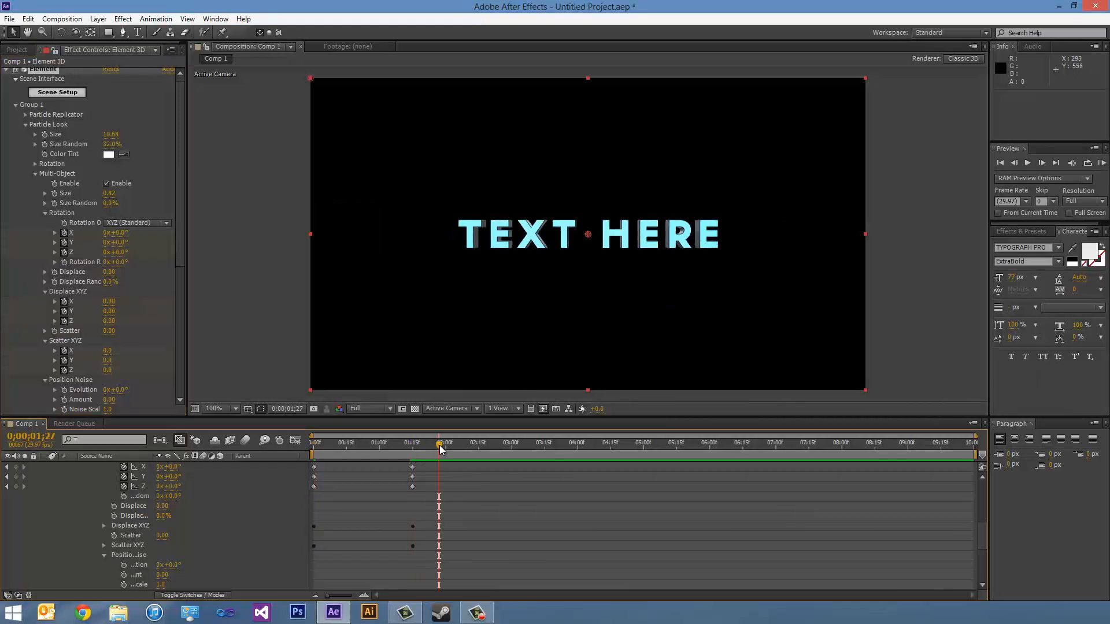
{"action": "key", "text": "n"}
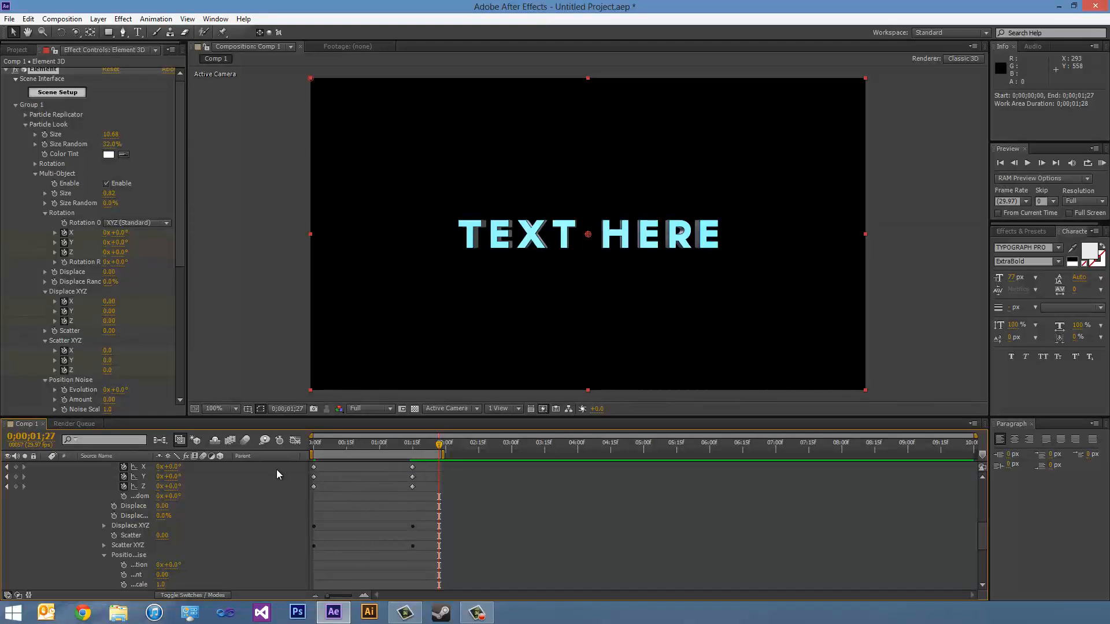
{"action": "scroll", "coordinate": [167, 508], "scroll_direction": "up", "scroll_amount": 6}
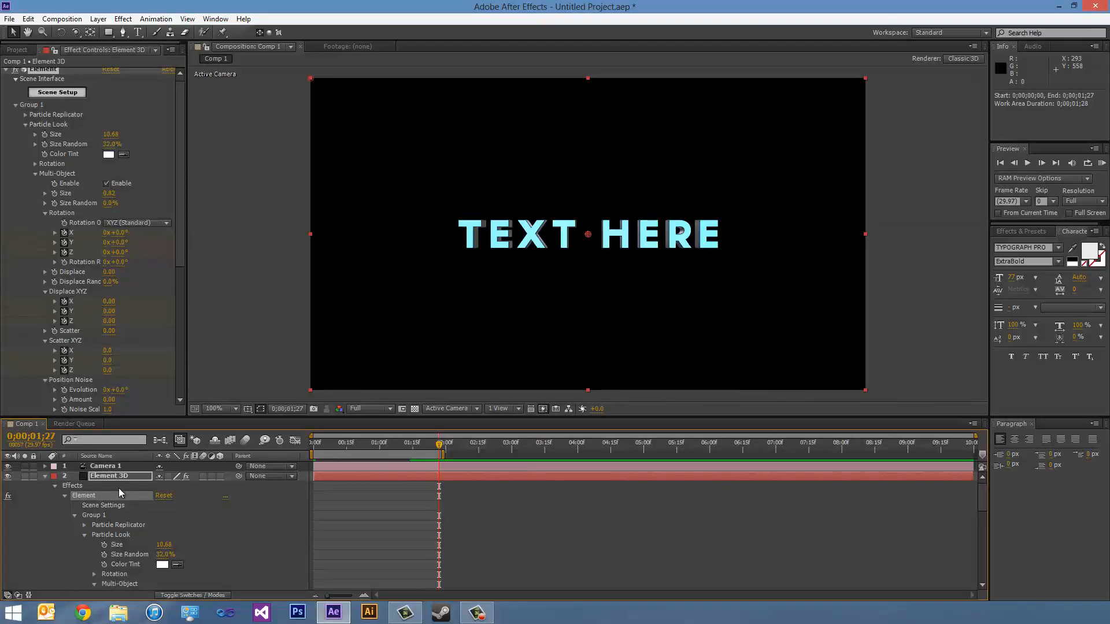
{"action": "left_click", "coordinate": [120, 477]}
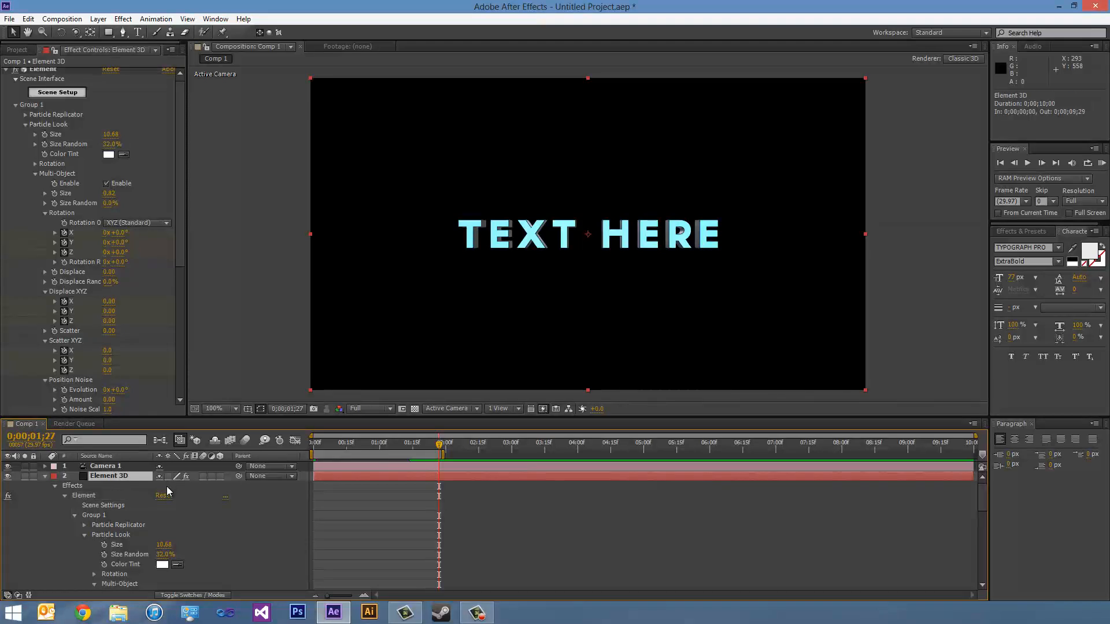
{"action": "key", "text": "u"}
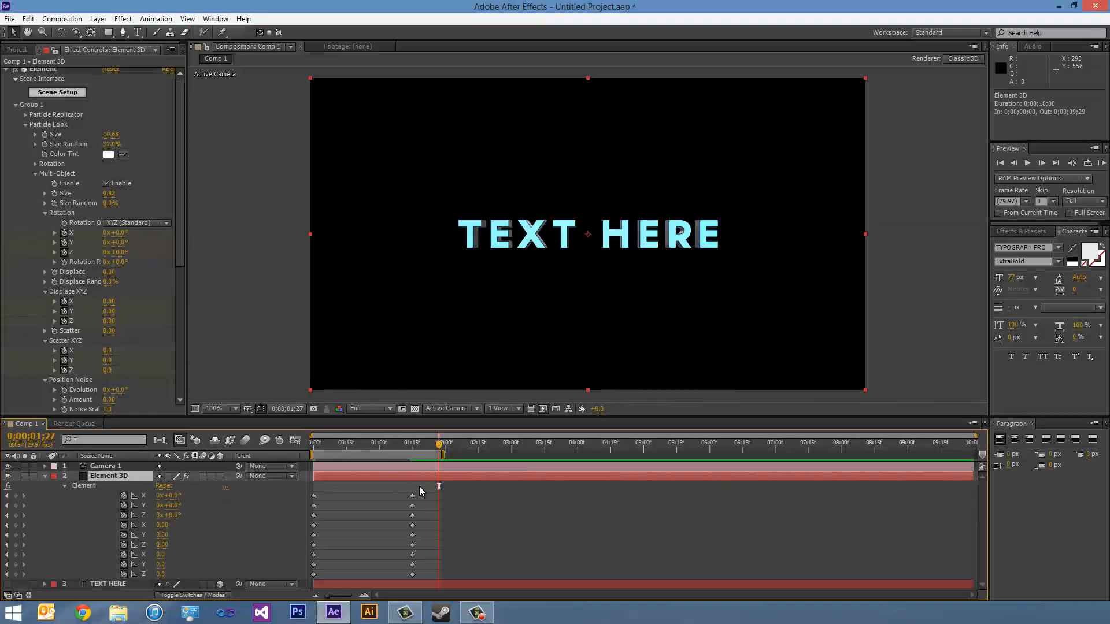
{"action": "left_click_drag", "start_coordinate": [427, 491], "coordinate": [299, 576]}
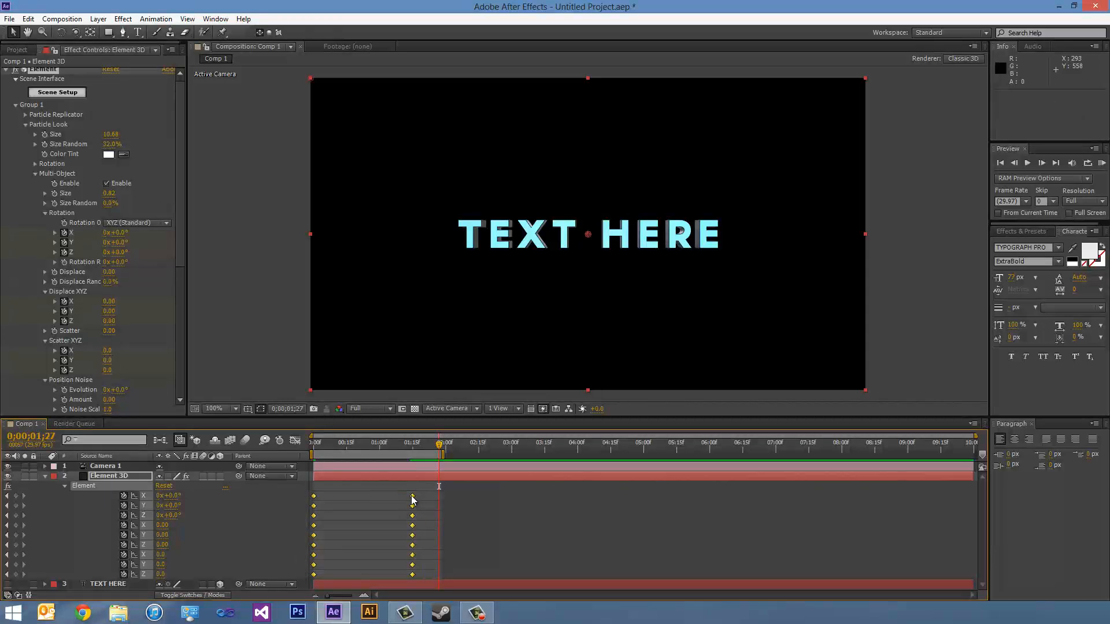
{"action": "right_click", "coordinate": [413, 501]}
{"action": "mouse_move", "coordinate": [434, 487]}
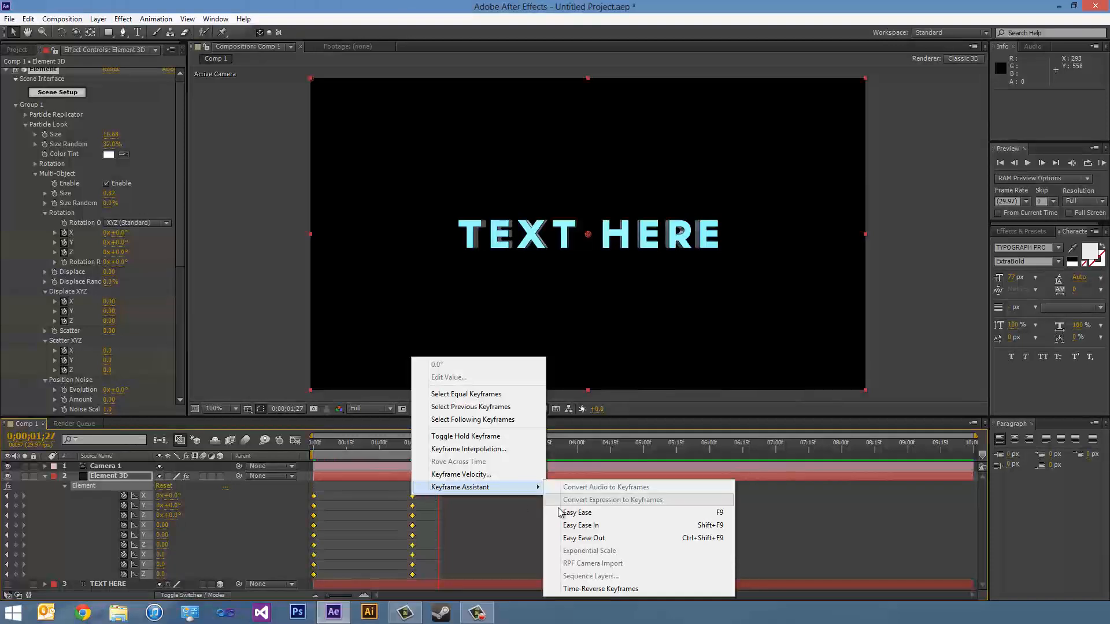
{"action": "left_click", "coordinate": [590, 516]}
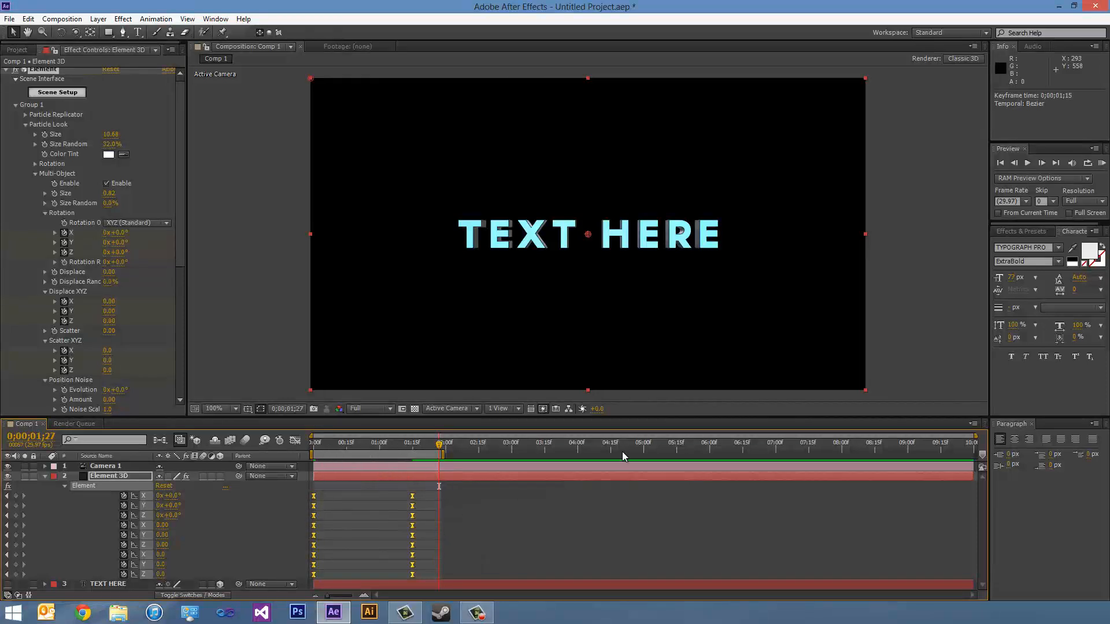
- RAM preview the letter animation over the work area and return to the first frame
{"action": "left_click", "coordinate": [1102, 165]}
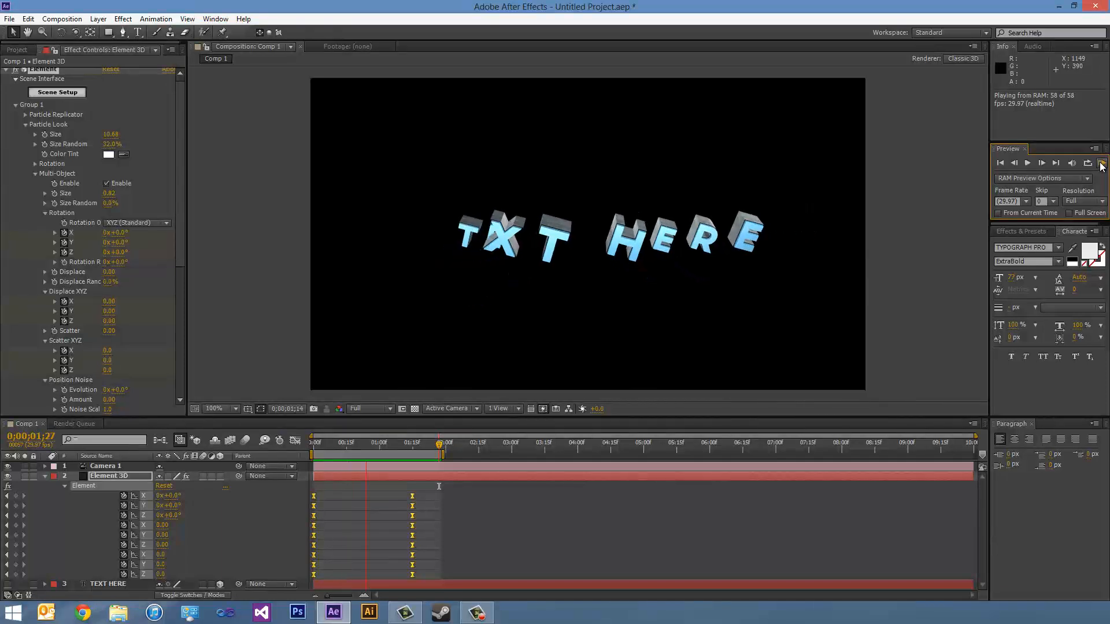
{"action": "left_click", "coordinate": [1101, 165]}
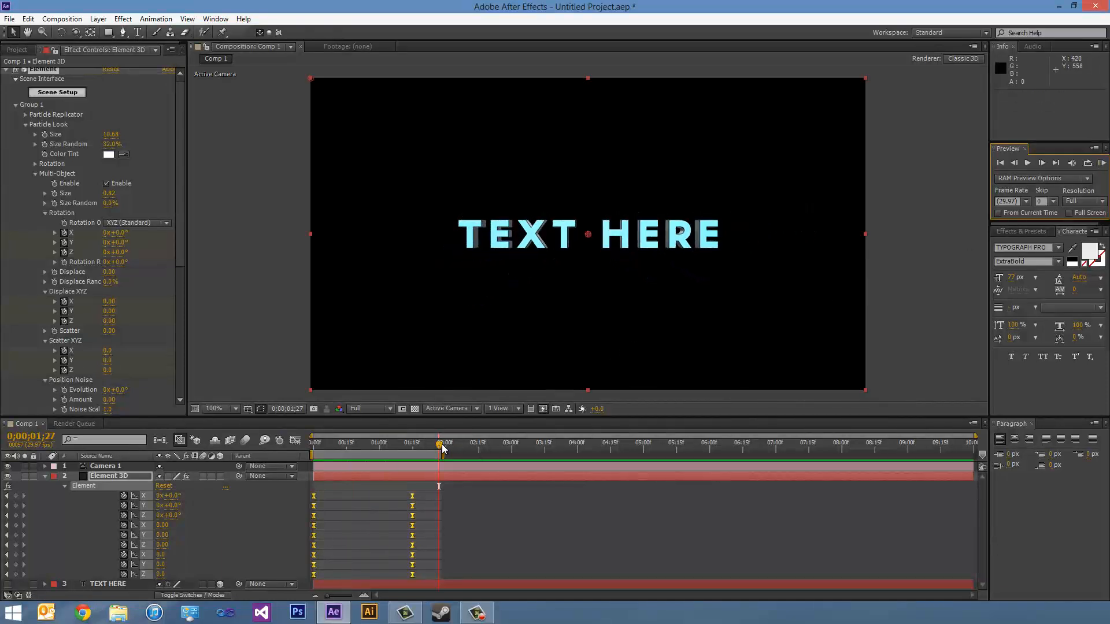
{"action": "left_click_drag", "start_coordinate": [429, 443], "coordinate": [313, 443]}
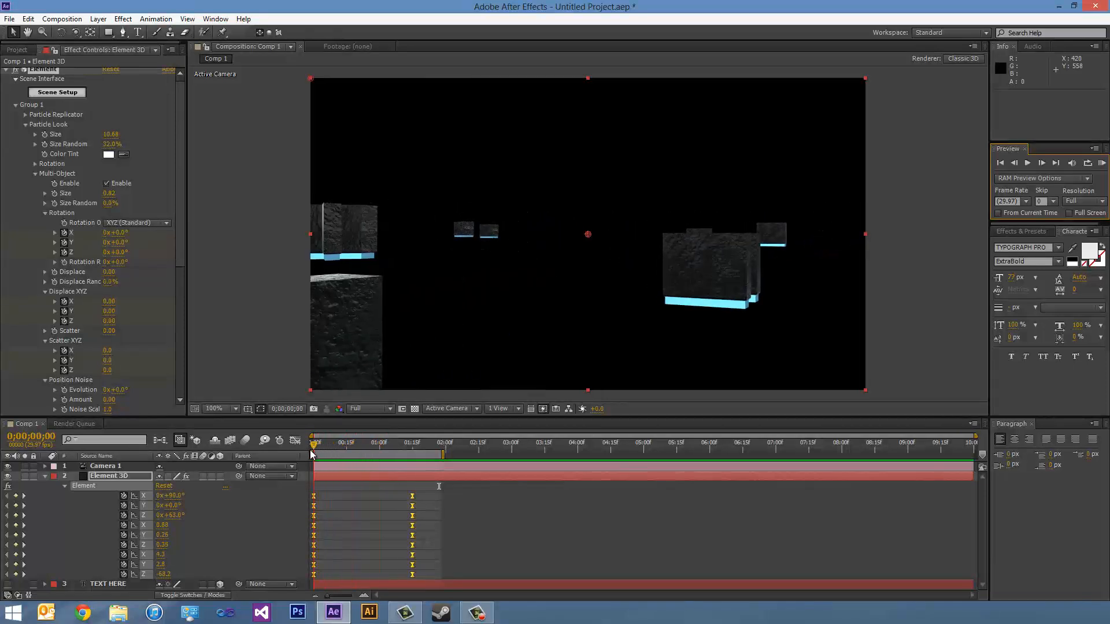
- Set a position keyframe for Camera 1 at 0;00;01;15
{"action": "left_click", "coordinate": [119, 466]}
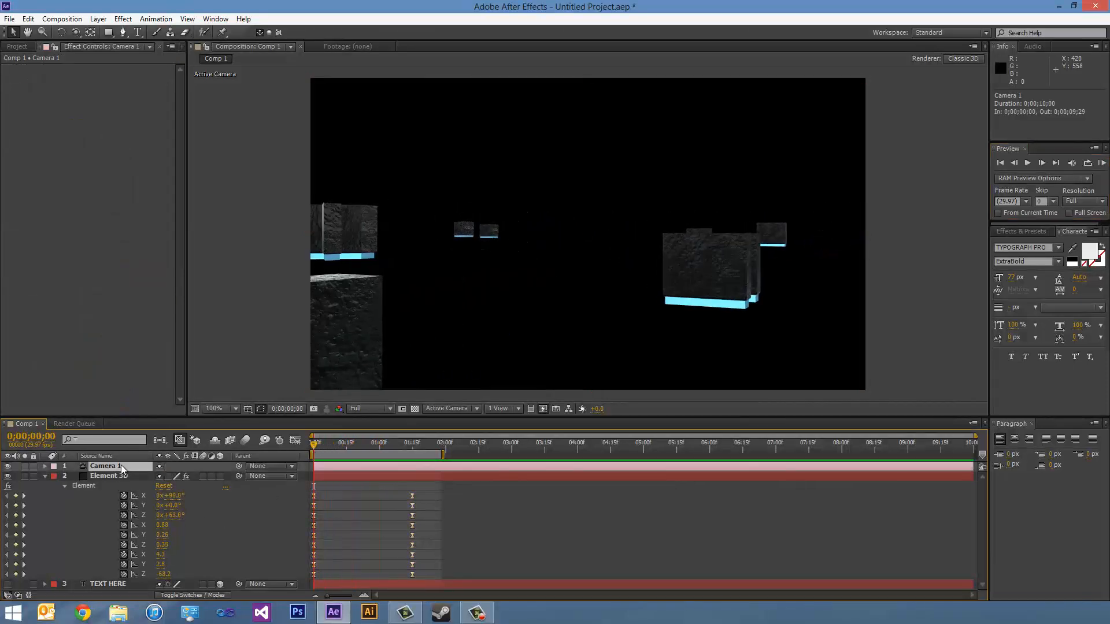
{"action": "key", "text": "p"}
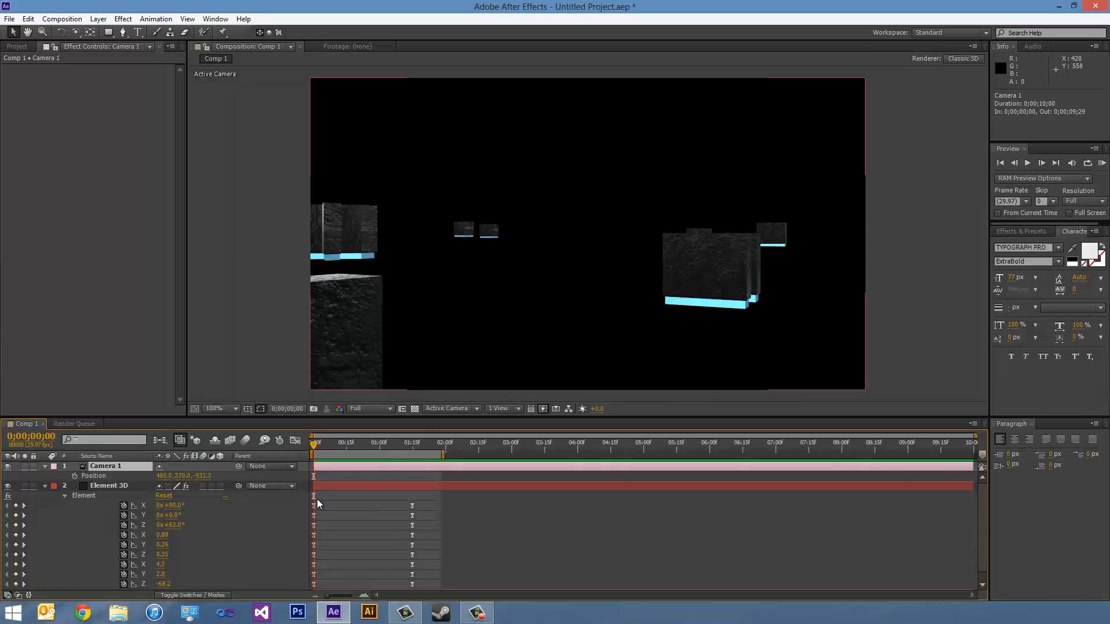
{"action": "left_click_drag", "start_coordinate": [314, 443], "coordinate": [412, 446]}
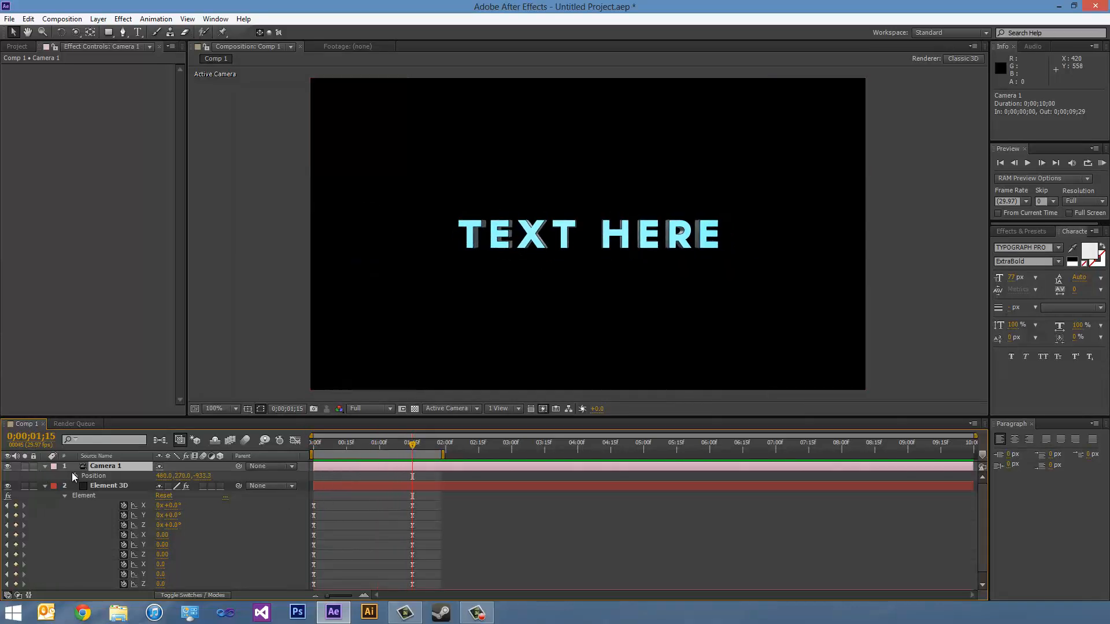
{"action": "left_click", "coordinate": [74, 474]}
- Set Camera 1's position at the first frame to 416, 330, -872.3
{"action": "left_click_drag", "start_coordinate": [412, 445], "coordinate": [312, 446]}
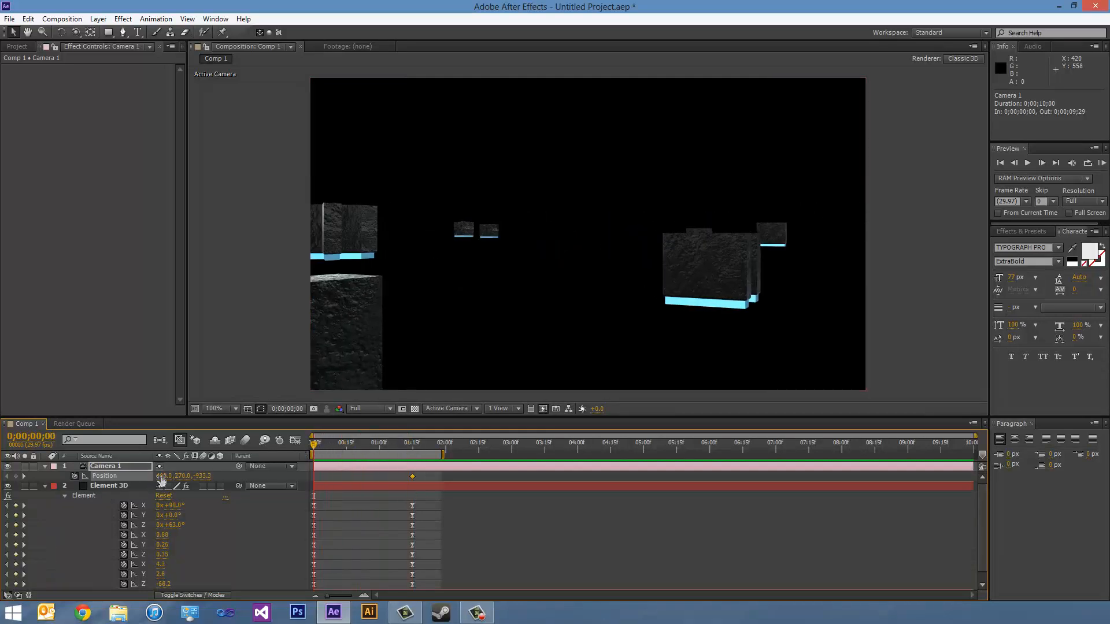
{"action": "left_click_drag", "start_coordinate": [159, 475], "coordinate": [241, 475]}
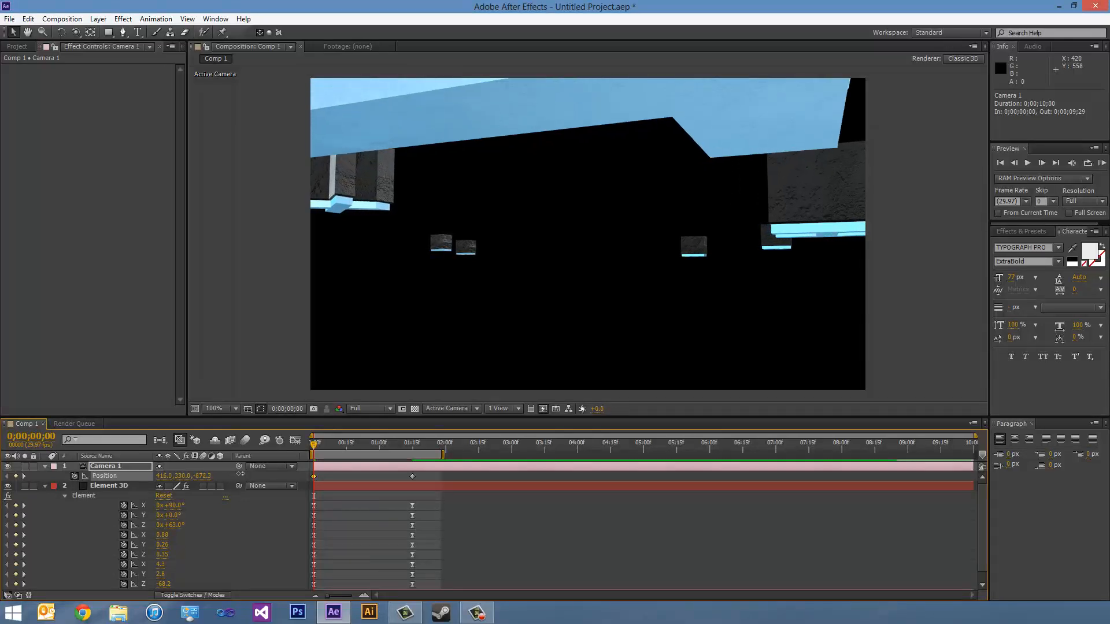
- Examine the camera and scattered letters from several angles in Custom View 1, and return to the Active Camera view
{"action": "left_click", "coordinate": [466, 412]}
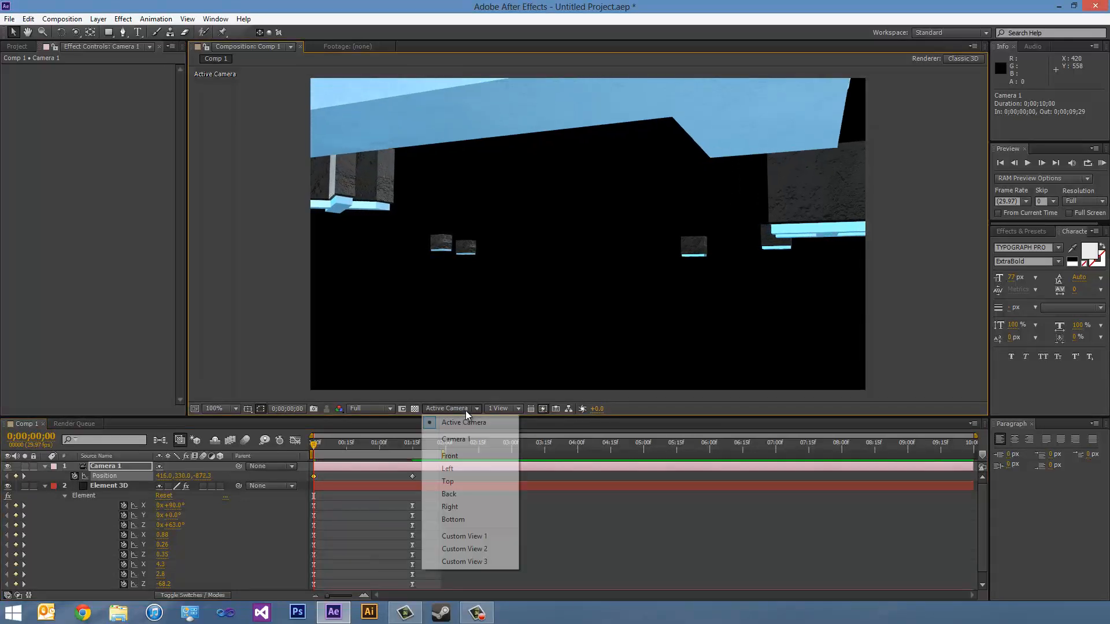
{"action": "left_click", "coordinate": [454, 537]}
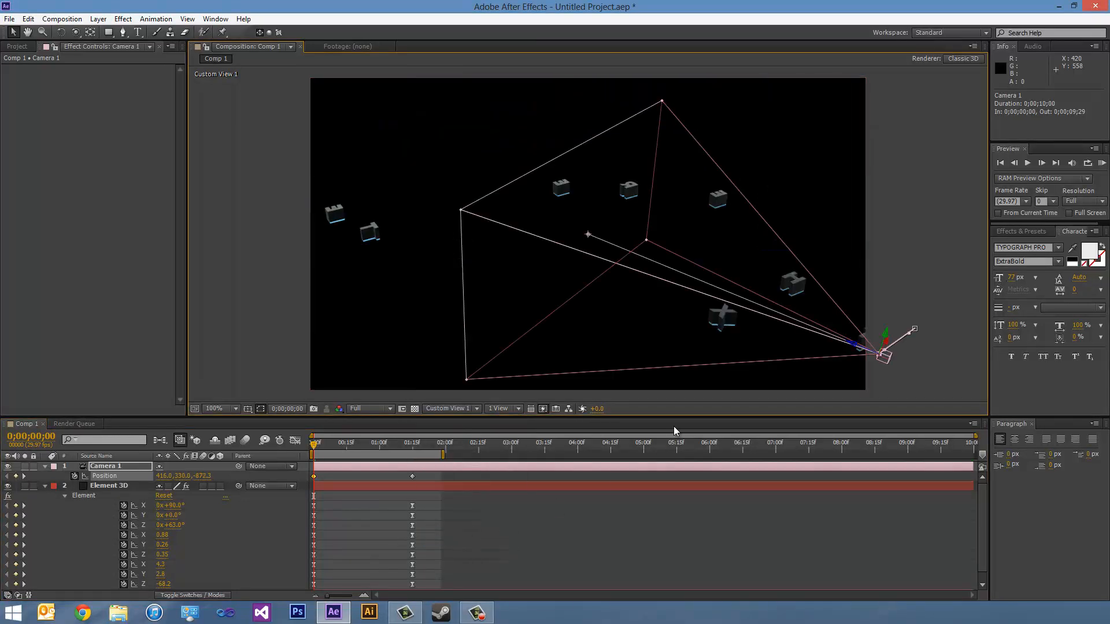
{"action": "key", "text": "h"}
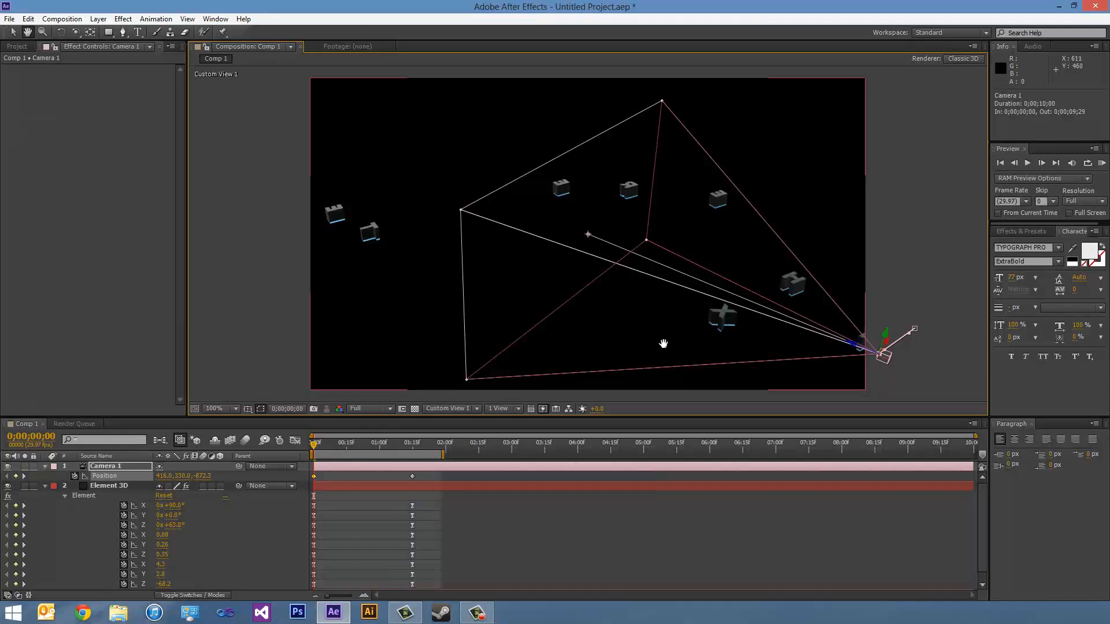
{"action": "mouse_move", "coordinate": [664, 343]}
{"action": "left_mouse_down"}
{"action": "mouse_move", "coordinate": [595, 314]}
{"action": "mouse_move", "coordinate": [648, 345]}
{"action": "left_mouse_up"}
{"action": "key", "text": "v"}
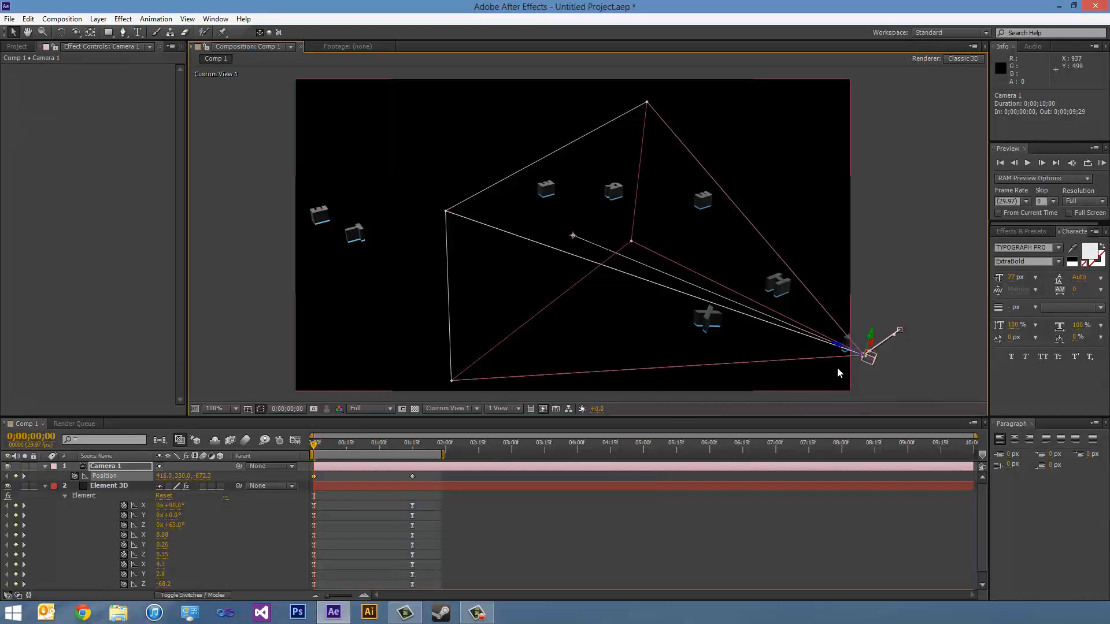
{"action": "left_click", "coordinate": [76, 33]}
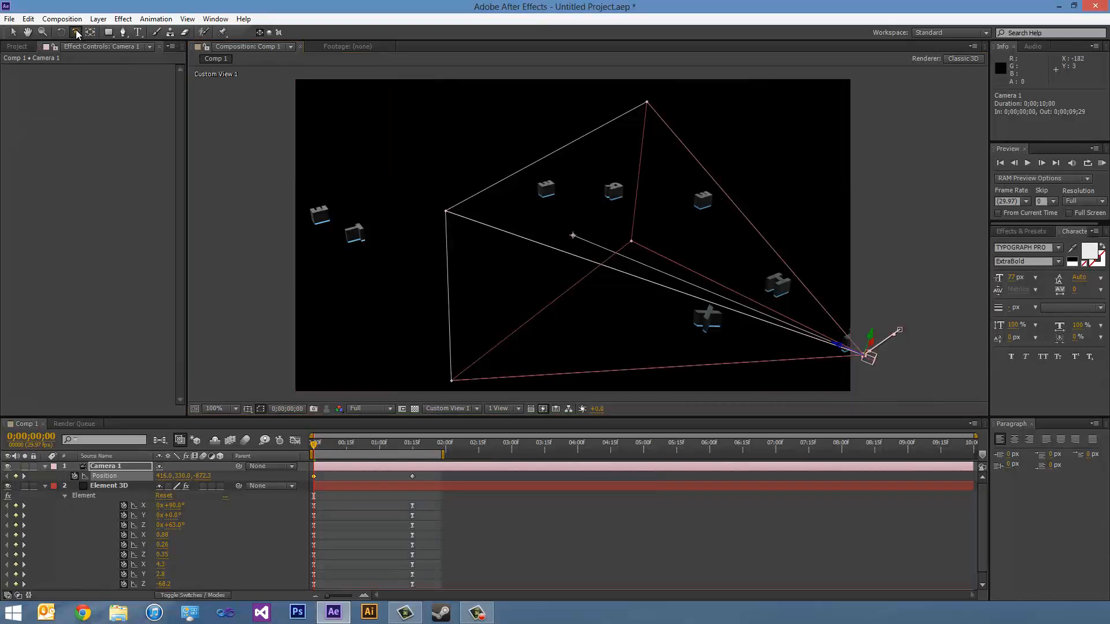
{"action": "left_click_drag", "start_coordinate": [76, 33], "coordinate": [102, 41]}
{"action": "left_click_drag", "start_coordinate": [579, 281], "coordinate": [526, 46]}
{"action": "left_click_drag", "start_coordinate": [535, 231], "coordinate": [478, 181]}
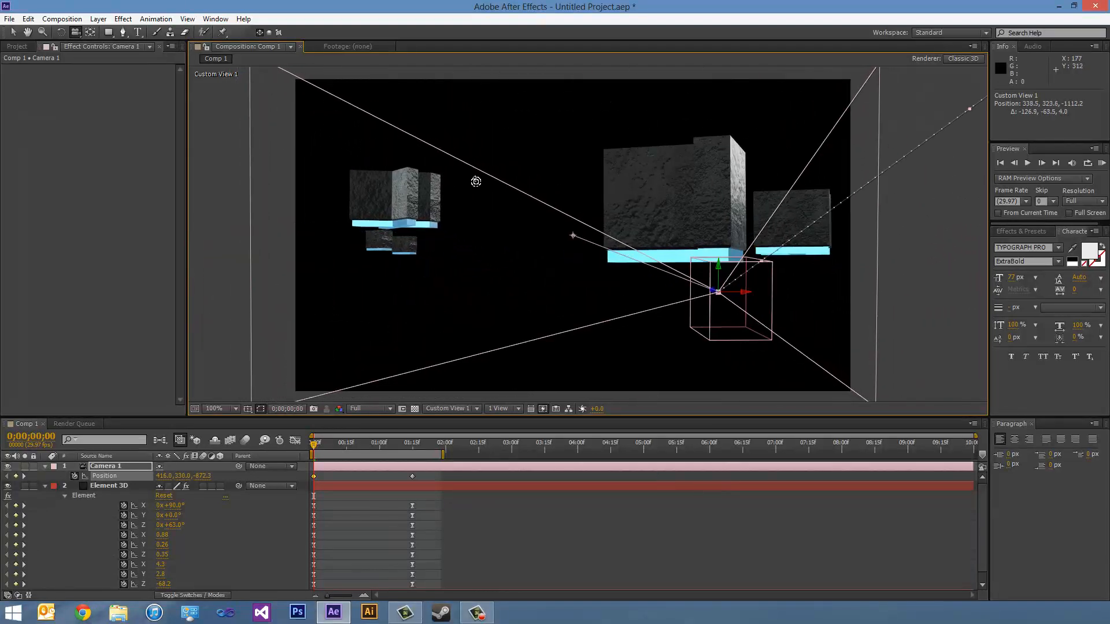
{"action": "left_click", "coordinate": [383, 406]}
{"action": "left_click", "coordinate": [437, 409]}
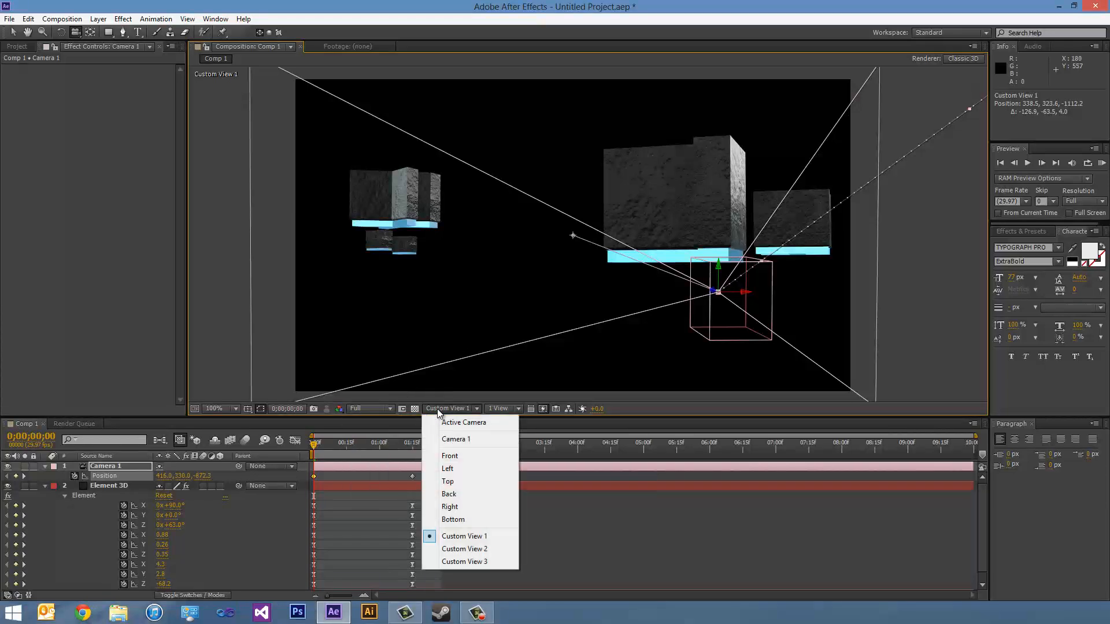
{"action": "left_click", "coordinate": [453, 423]}
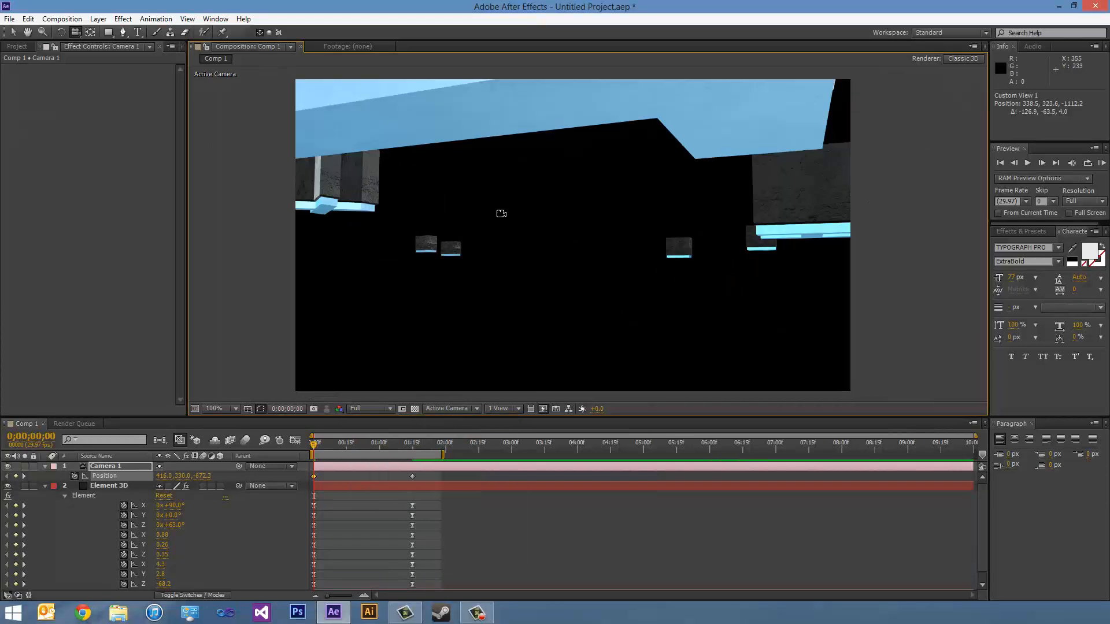
- Apply Easy Ease to both of Camera 1's position keyframes
{"action": "left_click", "coordinate": [99, 466]}
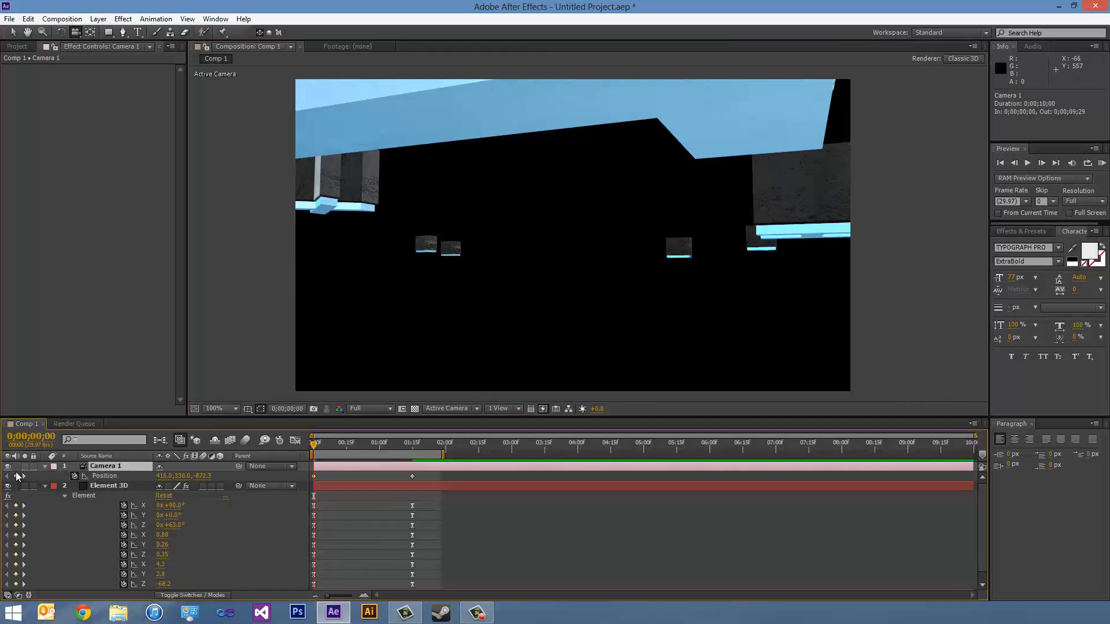
{"action": "left_click_drag", "start_coordinate": [314, 448], "coordinate": [407, 450]}
{"action": "left_click", "coordinate": [412, 476]}
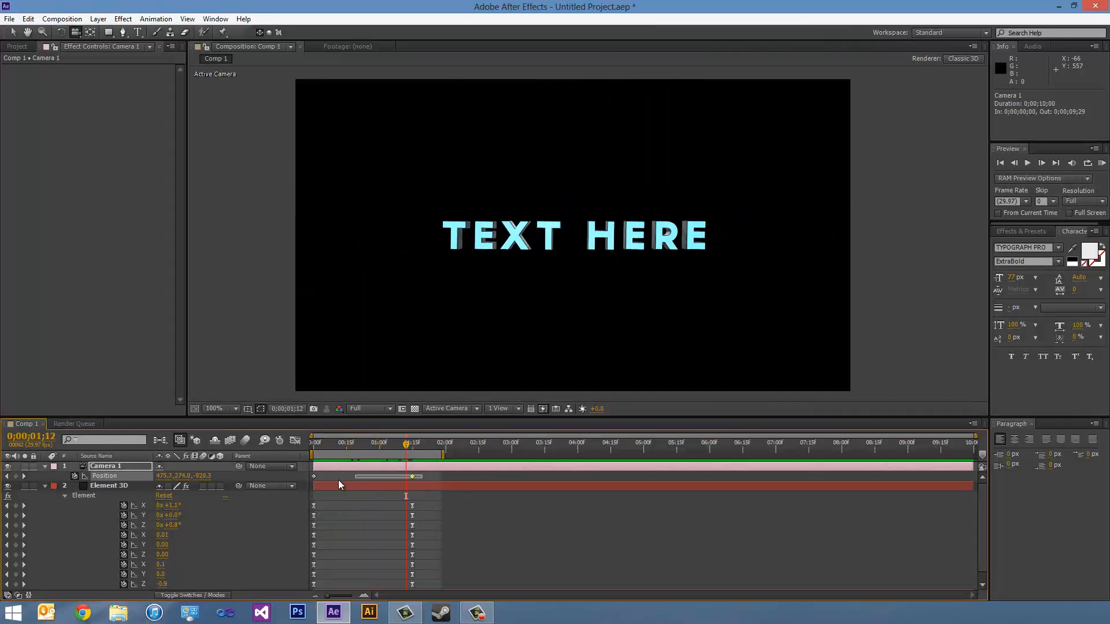
{"action": "left_click", "coordinate": [313, 476], "text": "shift"}
{"action": "right_click", "coordinate": [314, 476]}
{"action": "mouse_move", "coordinate": [331, 468]}
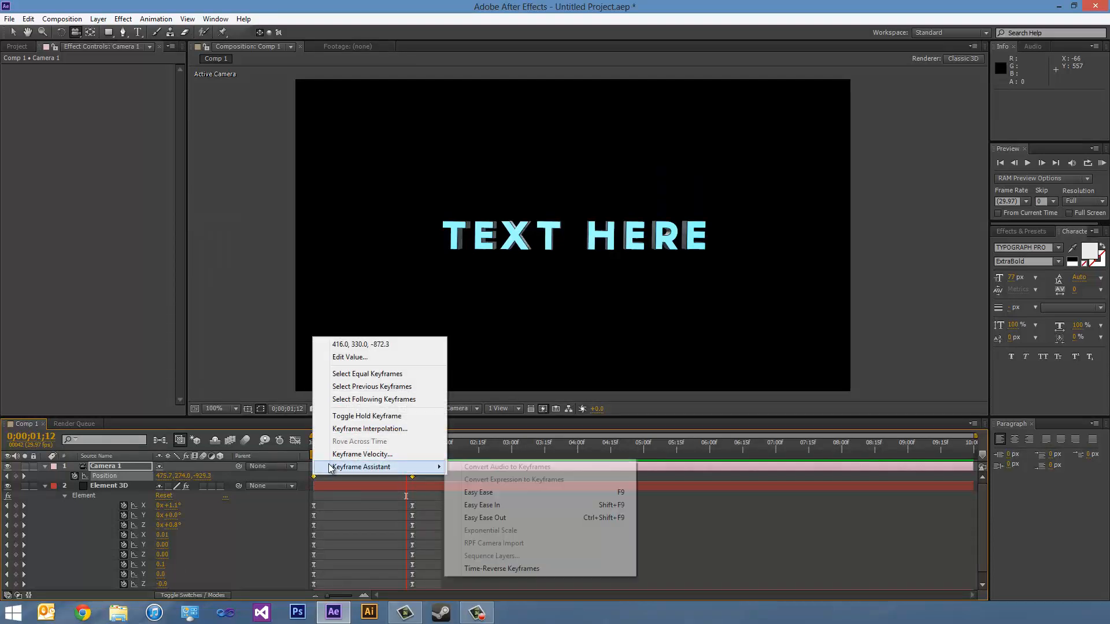
{"action": "left_click", "coordinate": [480, 493]}
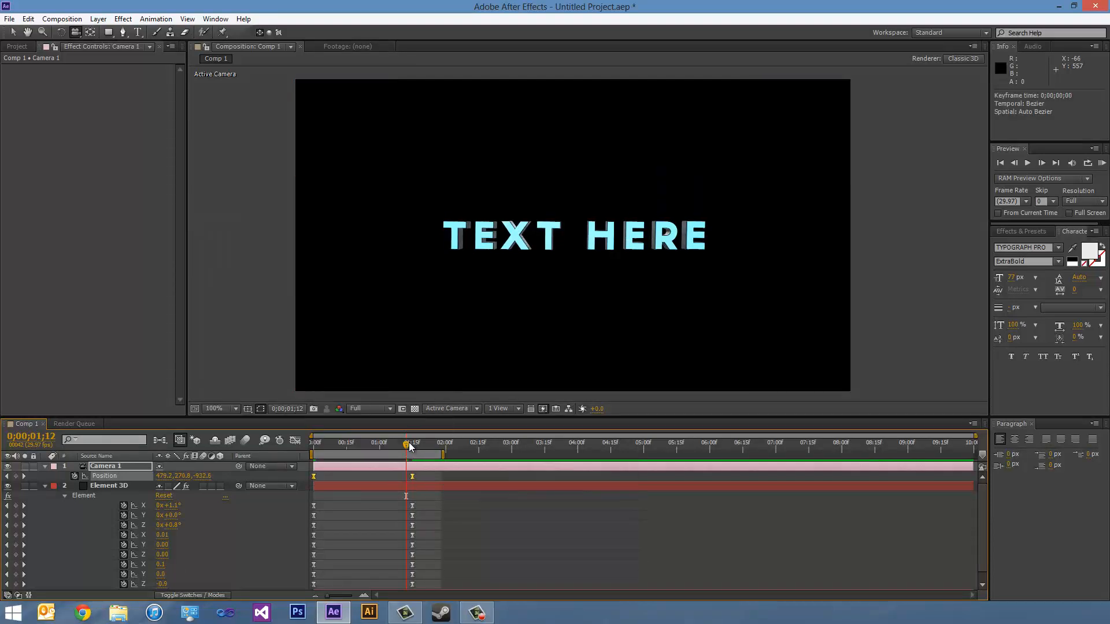
- Return to the first frame and turn on Depth of Field for Camera 1
{"action": "left_click_drag", "start_coordinate": [372, 447], "coordinate": [313, 453]}
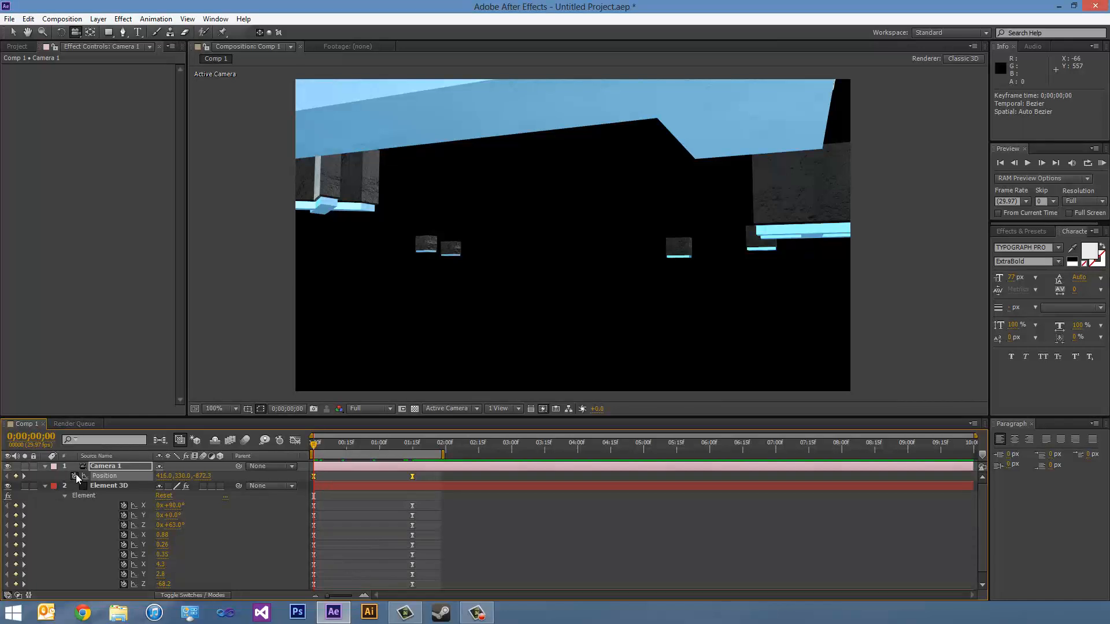
{"action": "left_click", "coordinate": [45, 485]}
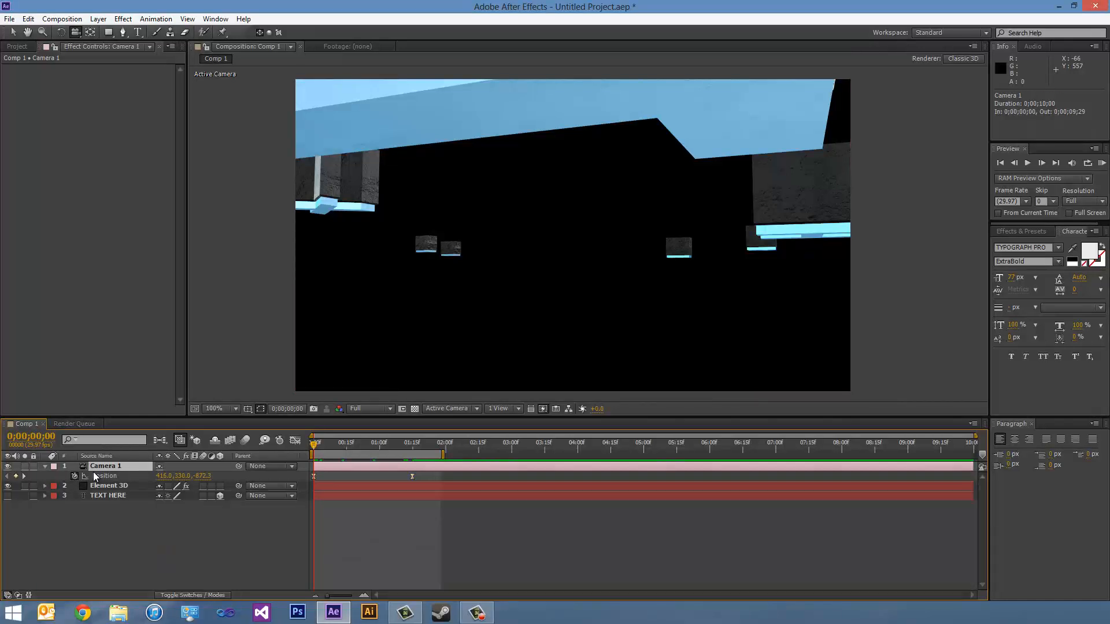
{"action": "left_click", "coordinate": [44, 466]}
{"action": "left_click", "coordinate": [44, 466]}
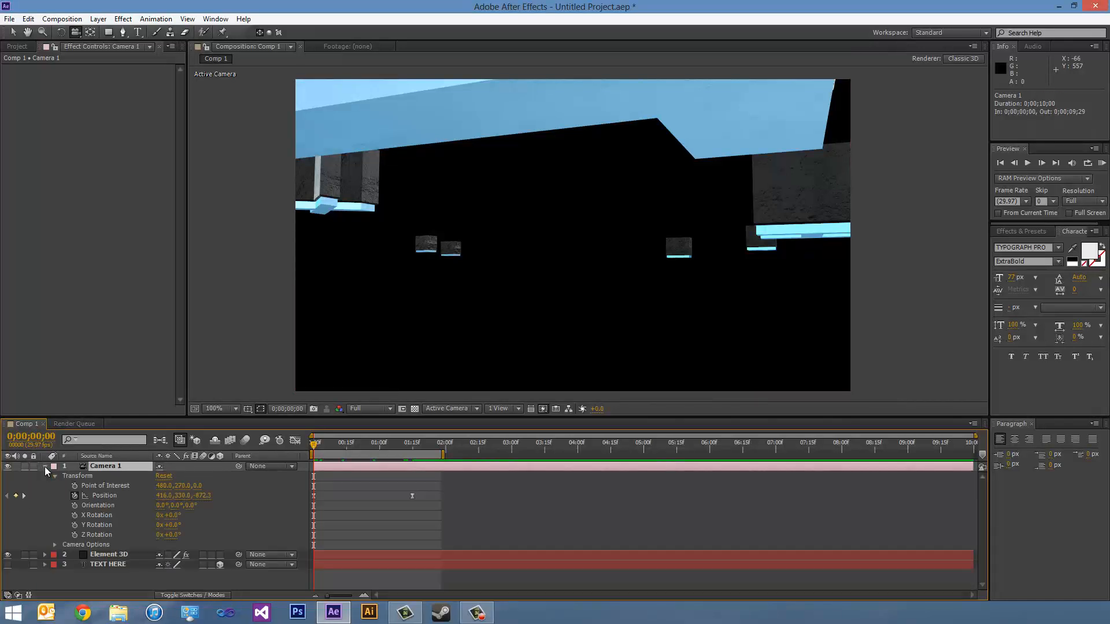
{"action": "left_click", "coordinate": [54, 545]}
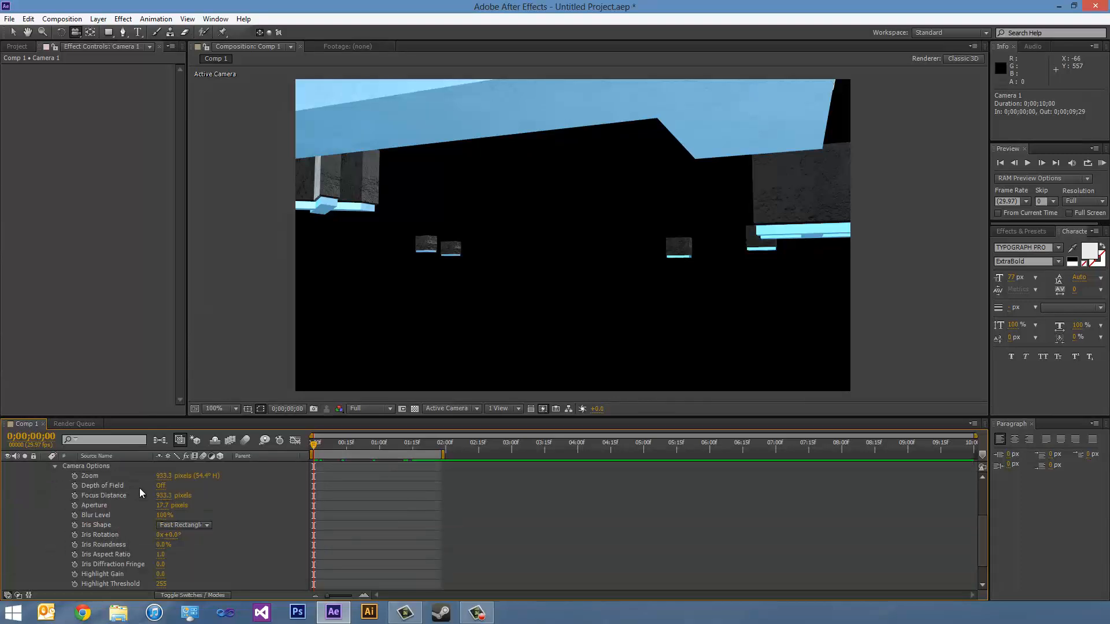
{"action": "left_click", "coordinate": [160, 488]}
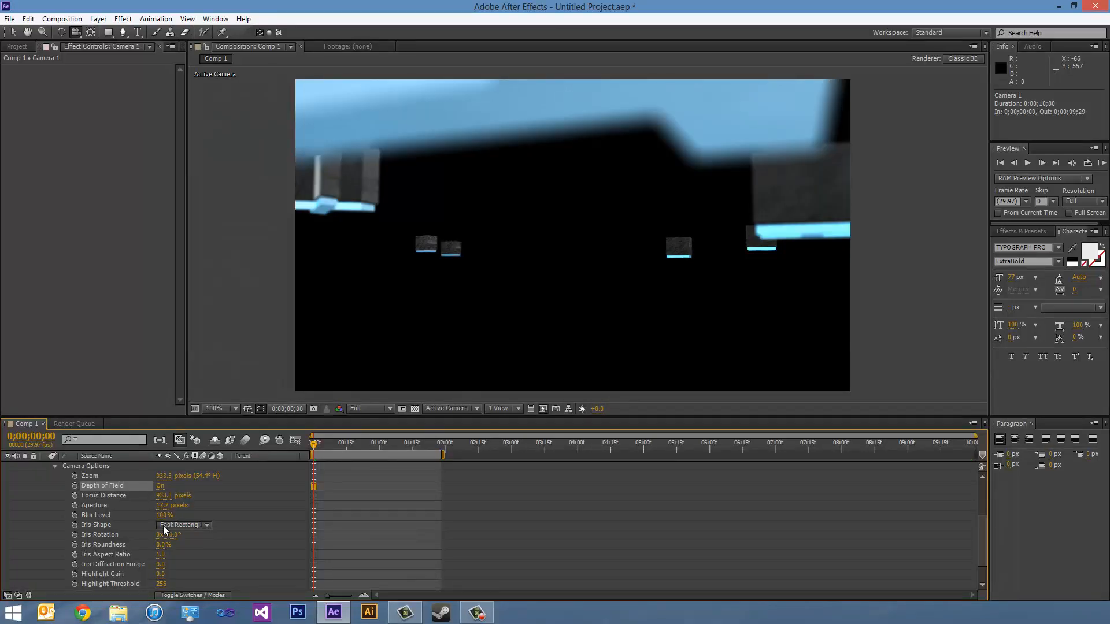
- Set Camera 1's Focus Distance to 40 pixels and its Aperture to 19 pixels, checking the blur on the nearest letter
{"action": "left_click_drag", "start_coordinate": [165, 495], "coordinate": [140, 495]}
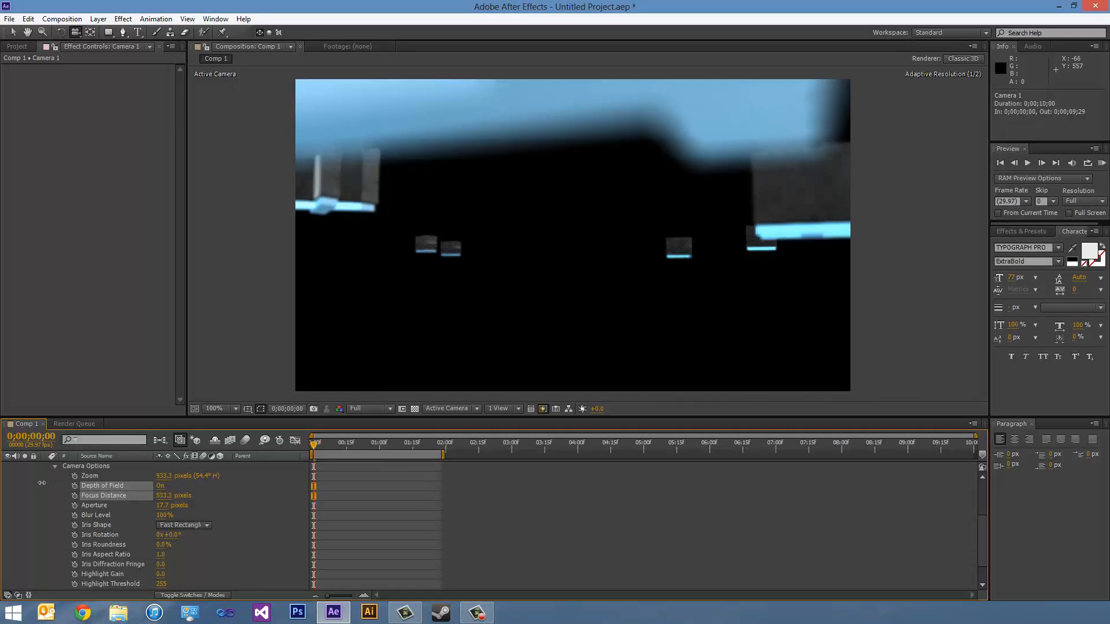
{"action": "left_click_drag", "start_coordinate": [42, 482], "coordinate": [18, 487]}
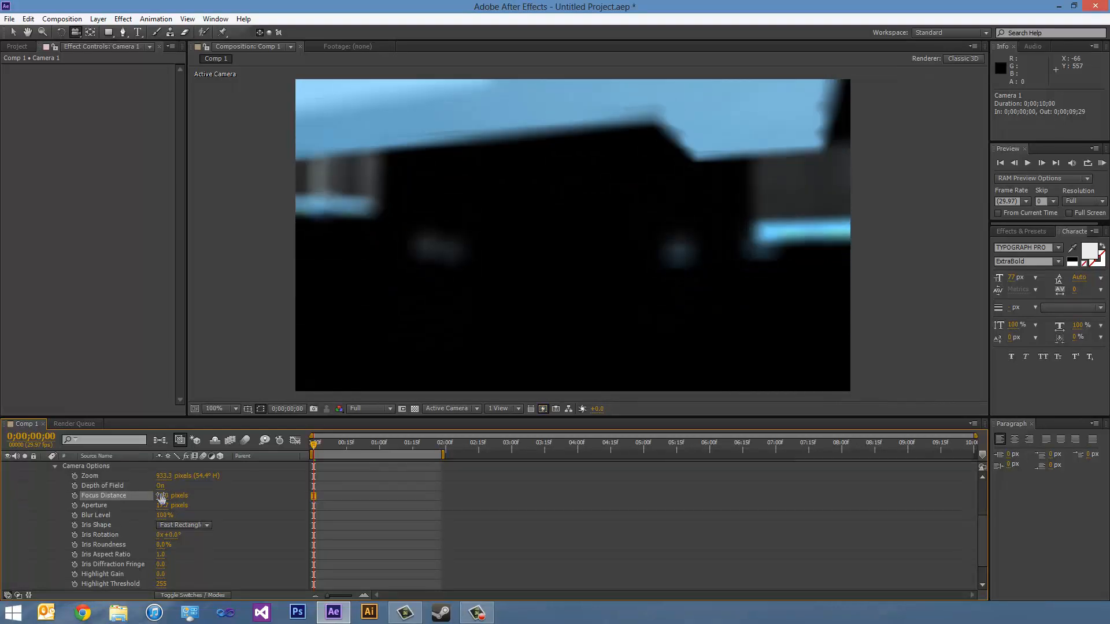
{"action": "left_click_drag", "start_coordinate": [163, 495], "coordinate": [147, 498]}
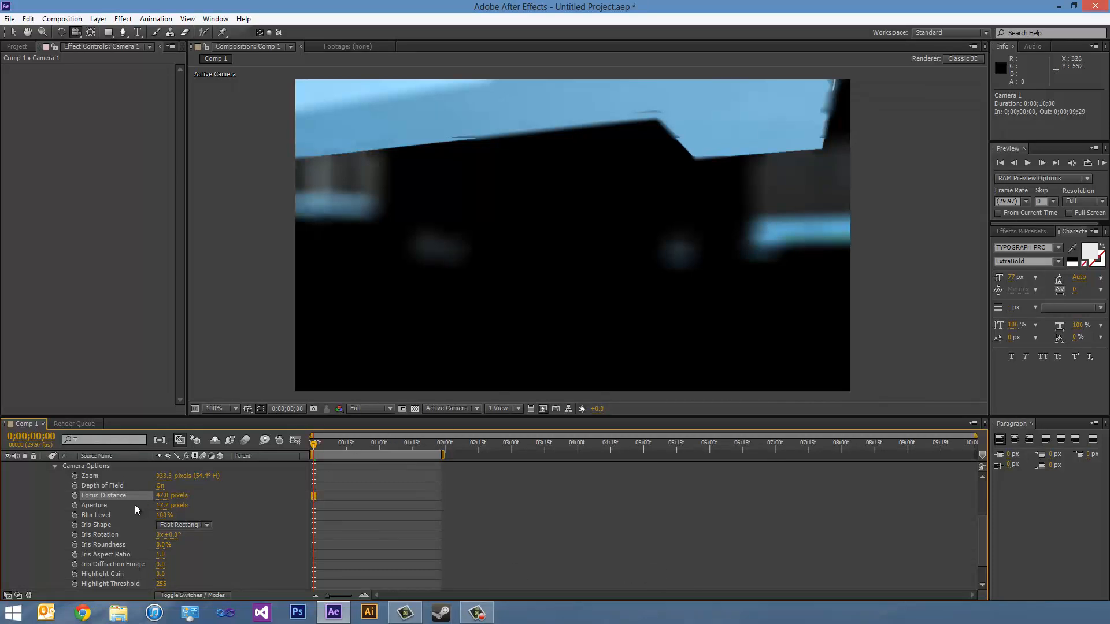
{"action": "left_click_drag", "start_coordinate": [158, 507], "coordinate": [152, 498]}
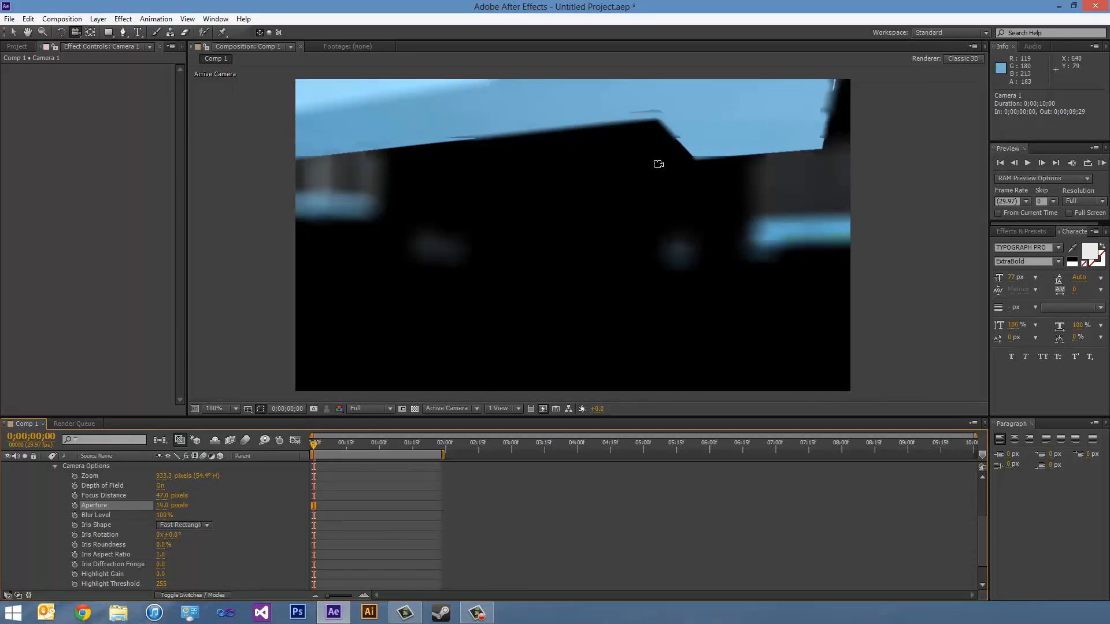
{"action": "left_click_drag", "start_coordinate": [313, 443], "coordinate": [323, 444]}
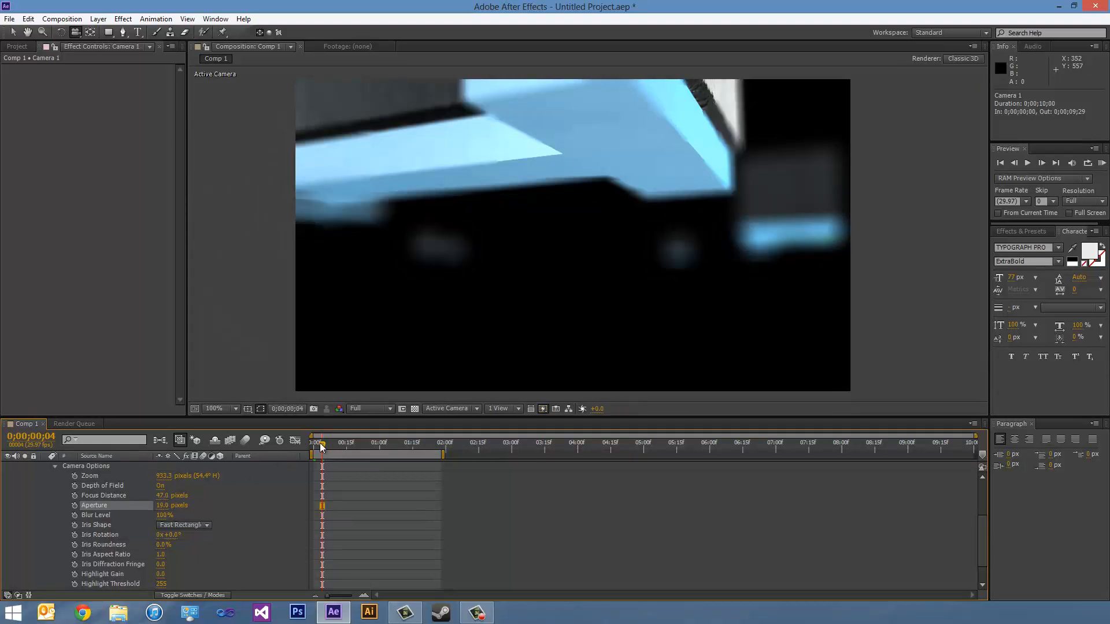
{"action": "left_click_drag", "start_coordinate": [321, 442], "coordinate": [304, 444]}
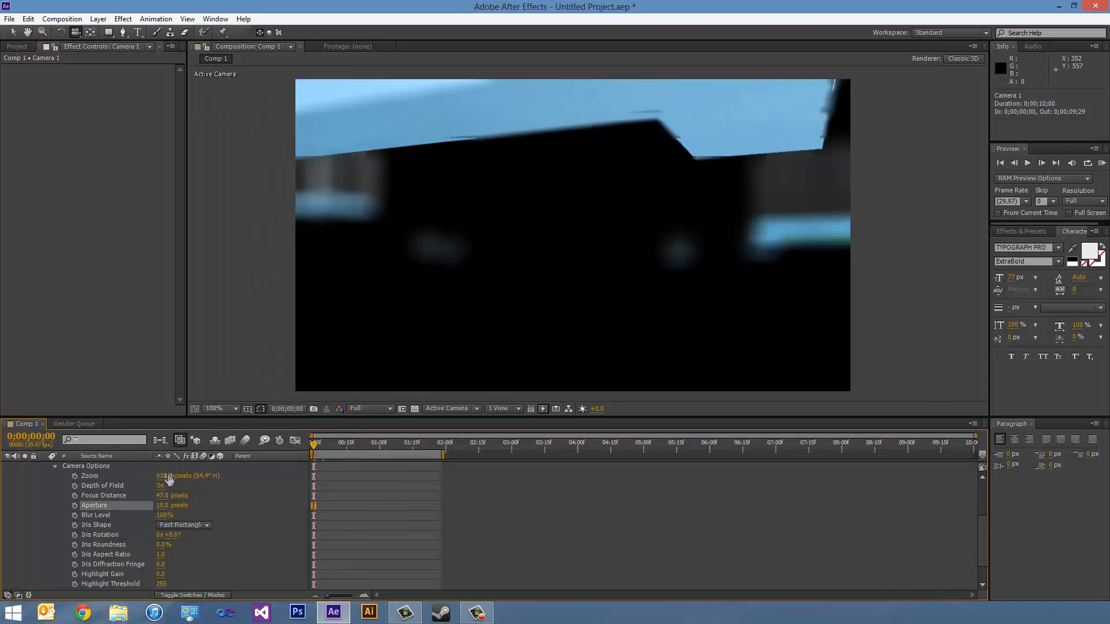
{"action": "left_click_drag", "start_coordinate": [161, 496], "coordinate": [161, 496]}
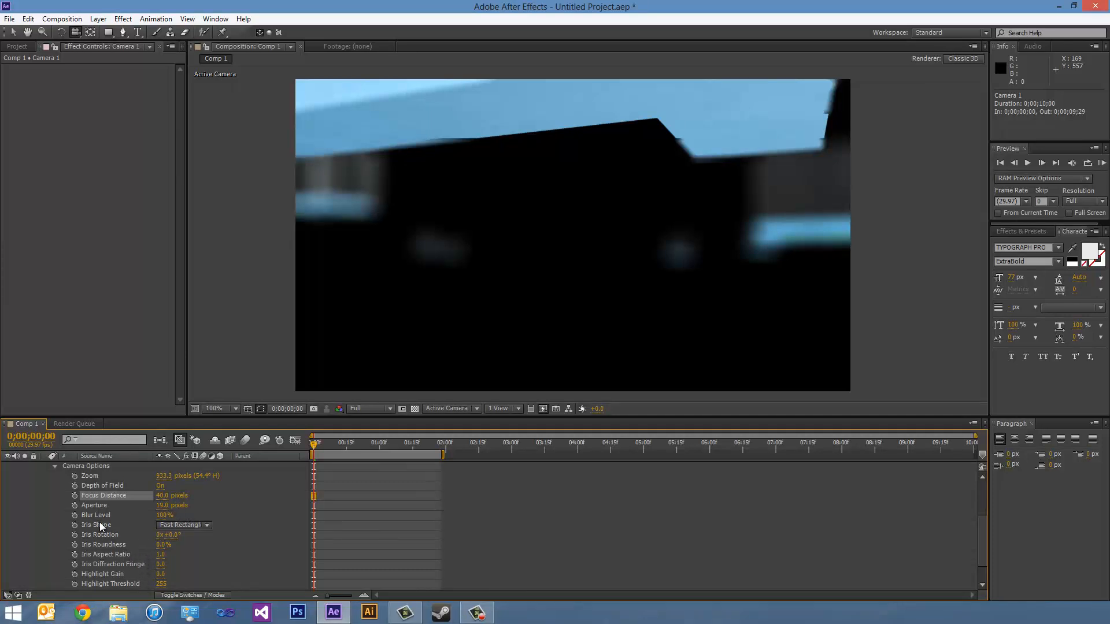
- Reduce Camera 1's Aperture to 5 pixels and its Blur Level to 84%
{"action": "left_click_drag", "start_coordinate": [164, 515], "coordinate": [144, 515]}
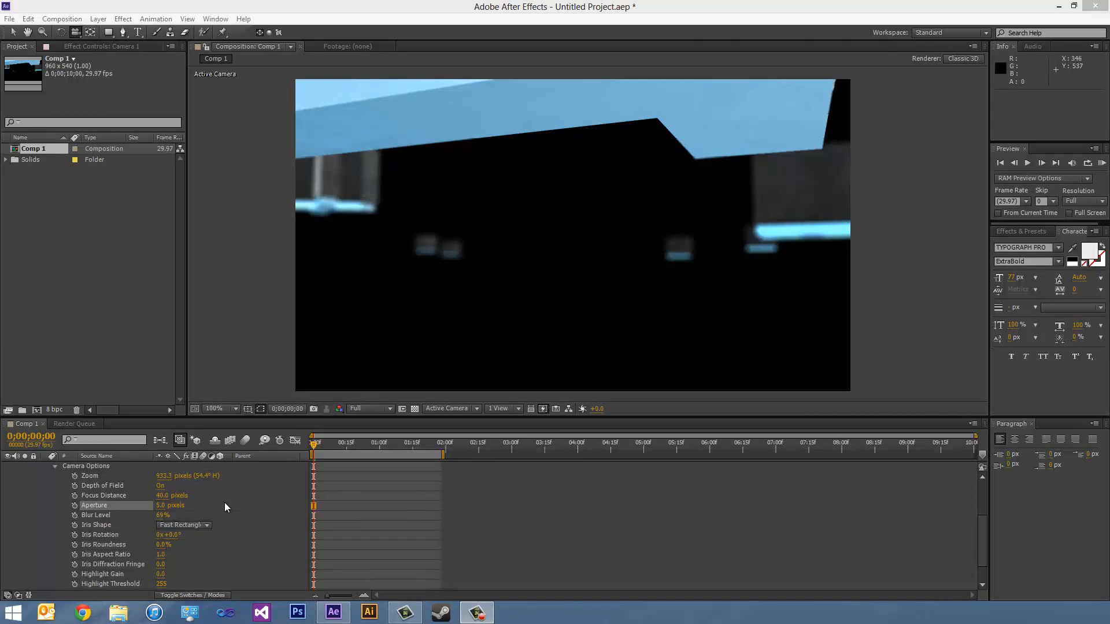
{"action": "left_click_drag", "start_coordinate": [165, 514], "coordinate": [171, 514]}
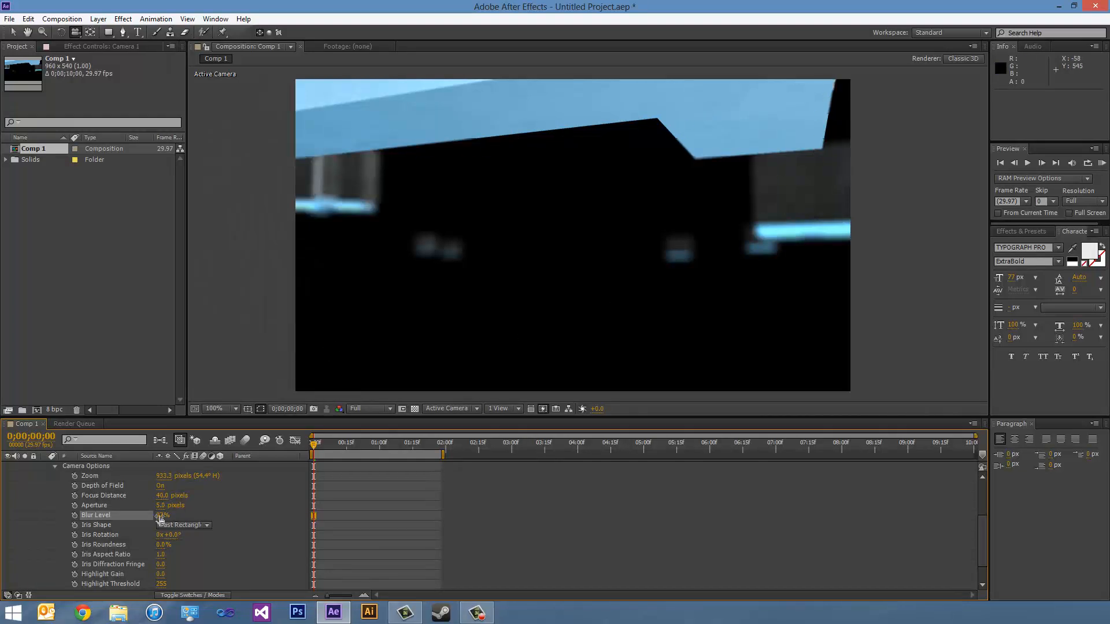
{"action": "left_click_drag", "start_coordinate": [160, 518], "coordinate": [155, 518]}
{"action": "left_click", "coordinate": [160, 515]}
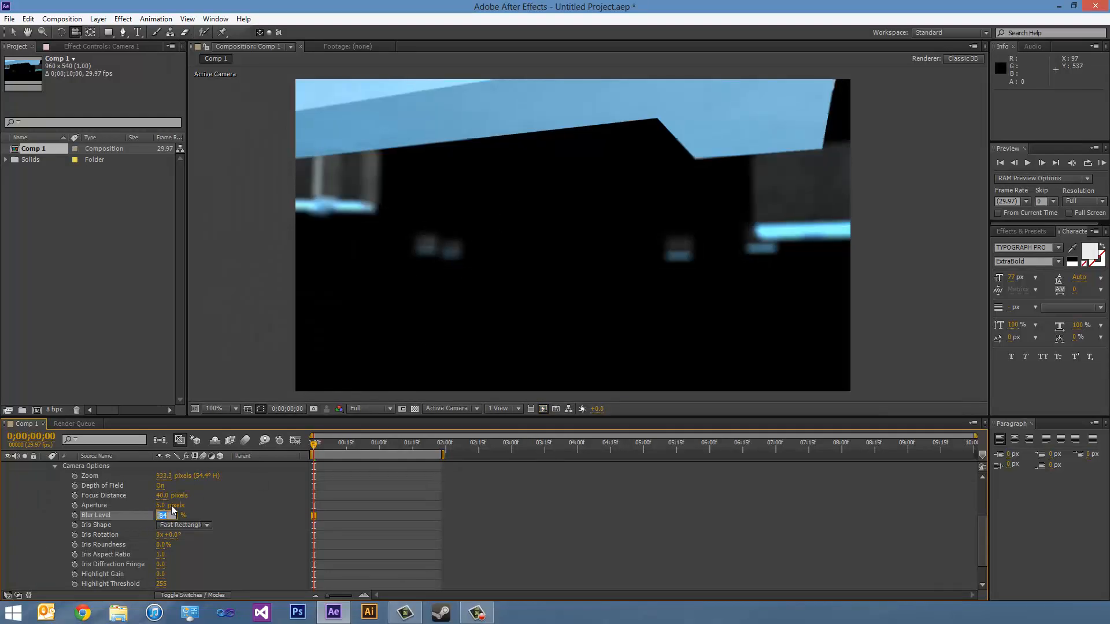
{"action": "left_click", "coordinate": [224, 515]}
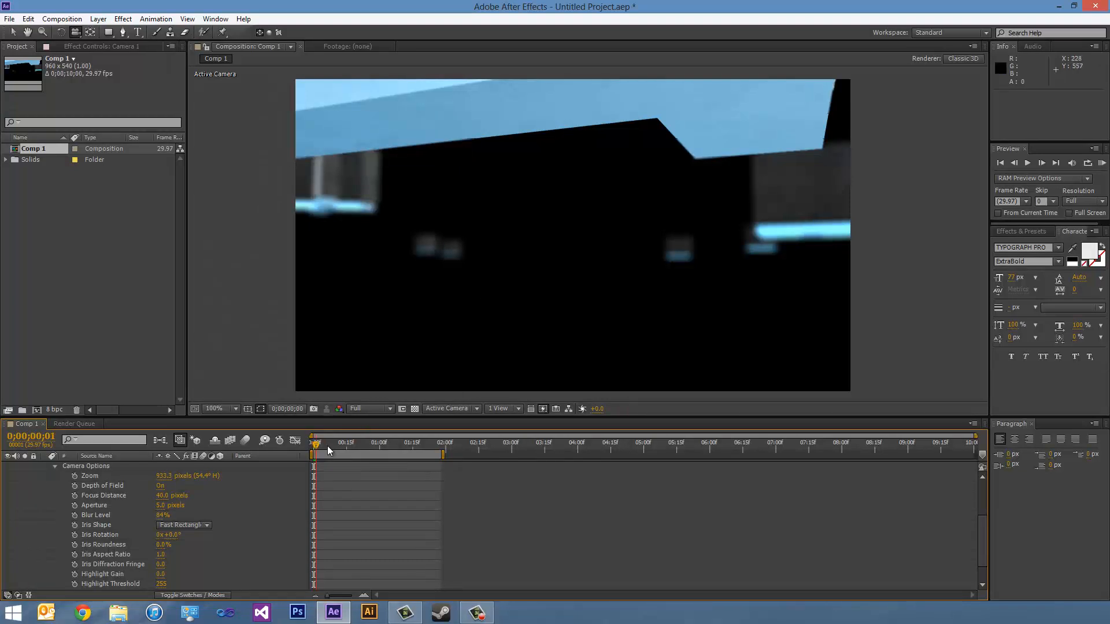
- Keyframe Camera 1's Focus Distance at 40 pixels on the first frame and 71 pixels at 0;00;00;07
{"action": "left_click_drag", "start_coordinate": [327, 446], "coordinate": [438, 453]}
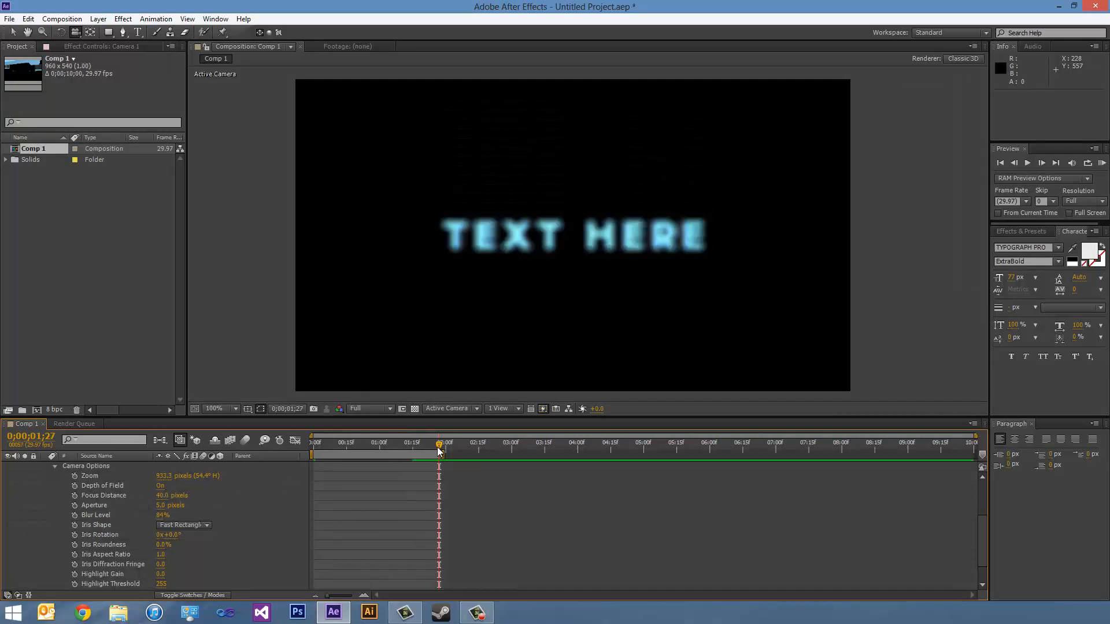
{"action": "left_click_drag", "start_coordinate": [439, 448], "coordinate": [314, 448]}
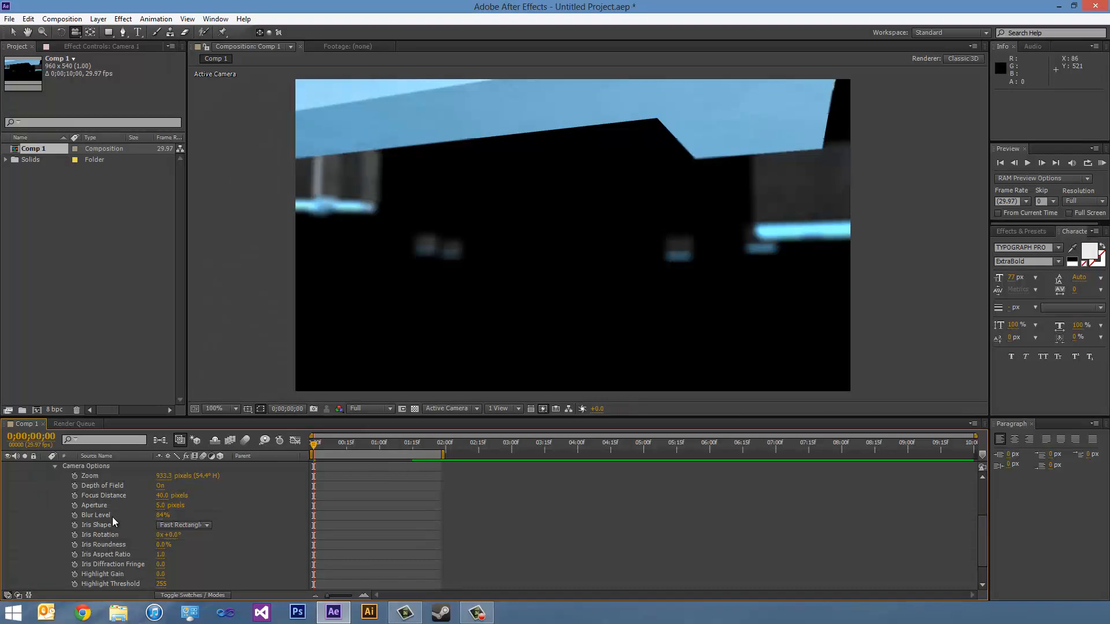
{"action": "left_click", "coordinate": [74, 495]}
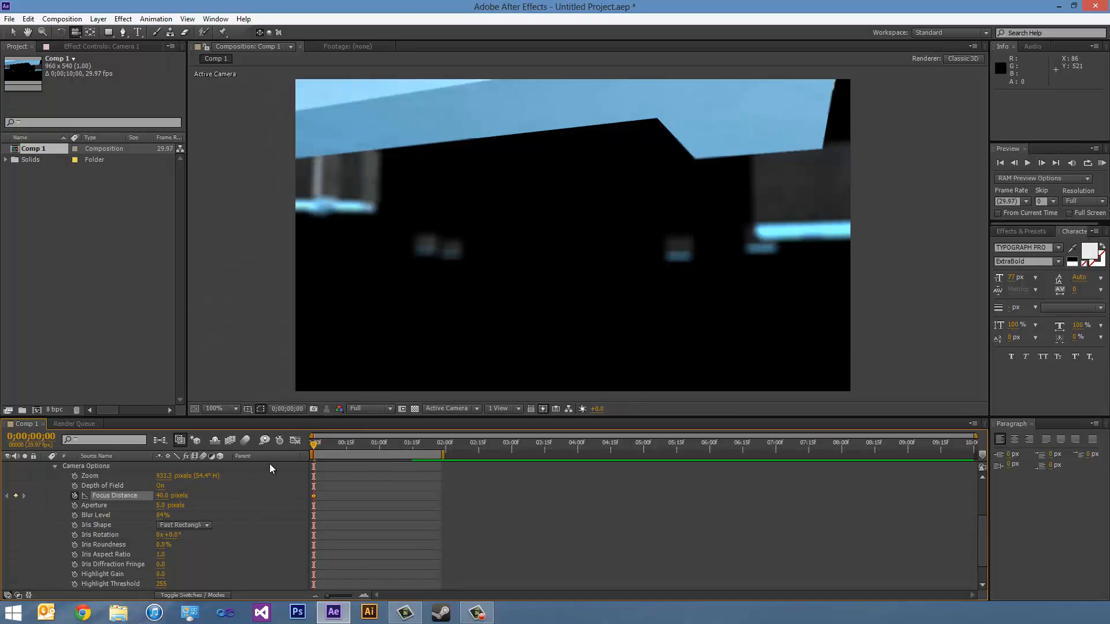
{"action": "left_click_drag", "start_coordinate": [313, 445], "coordinate": [328, 449]}
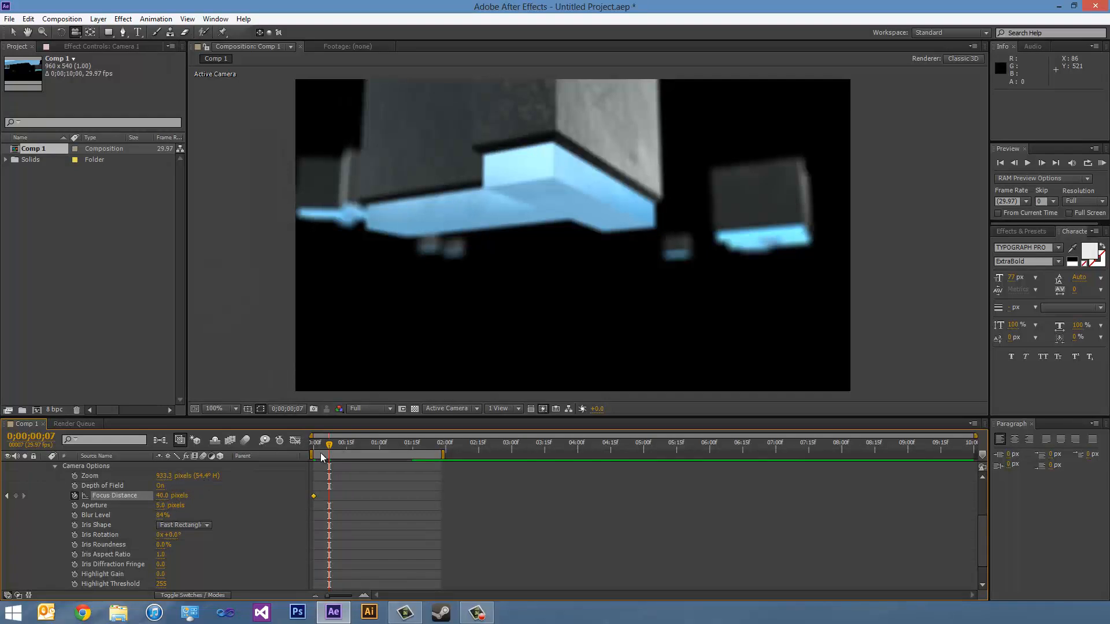
{"action": "mouse_move", "coordinate": [162, 499]}
{"action": "left_mouse_down"}
{"action": "mouse_move", "coordinate": [193, 485]}
{"action": "mouse_move", "coordinate": [161, 486]}
{"action": "mouse_move", "coordinate": [171, 484]}
{"action": "left_mouse_up"}
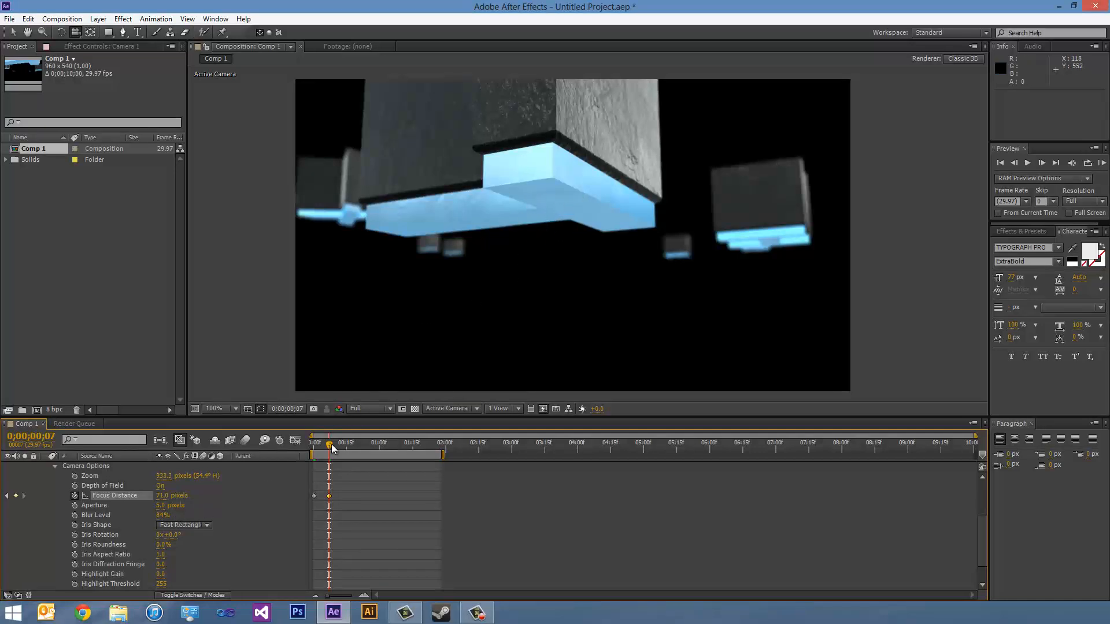
- Keyframe Camera 1's Focus Distance at 254 pixels at 0;00;00;17 and 337 pixels at 0;00;01;10
{"action": "left_click_drag", "start_coordinate": [330, 448], "coordinate": [350, 449]}
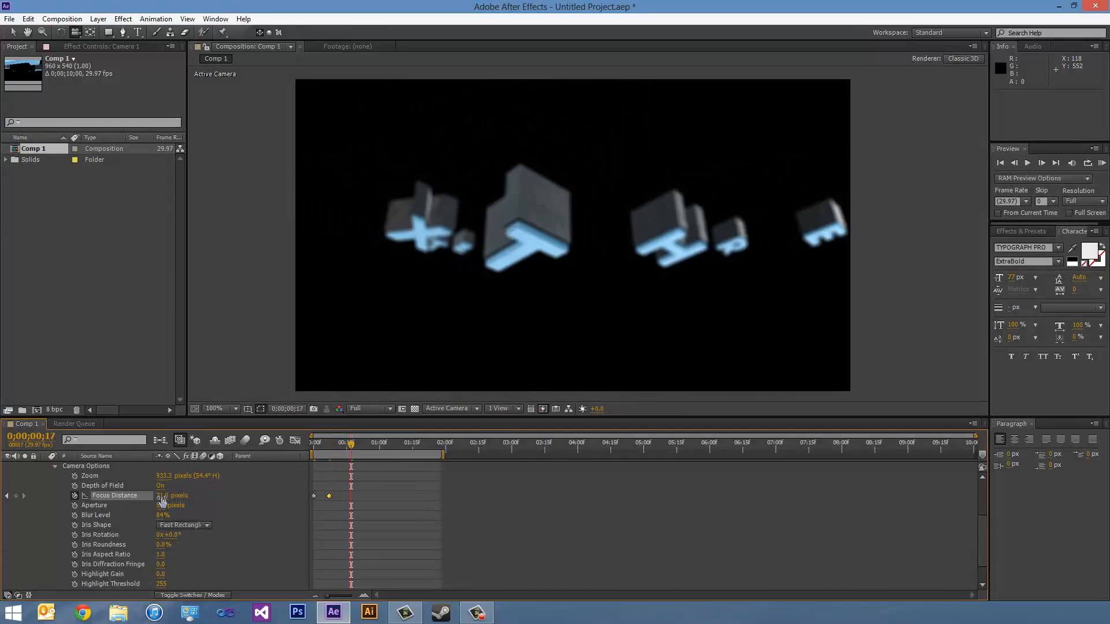
{"action": "left_click_drag", "start_coordinate": [164, 496], "coordinate": [181, 498]}
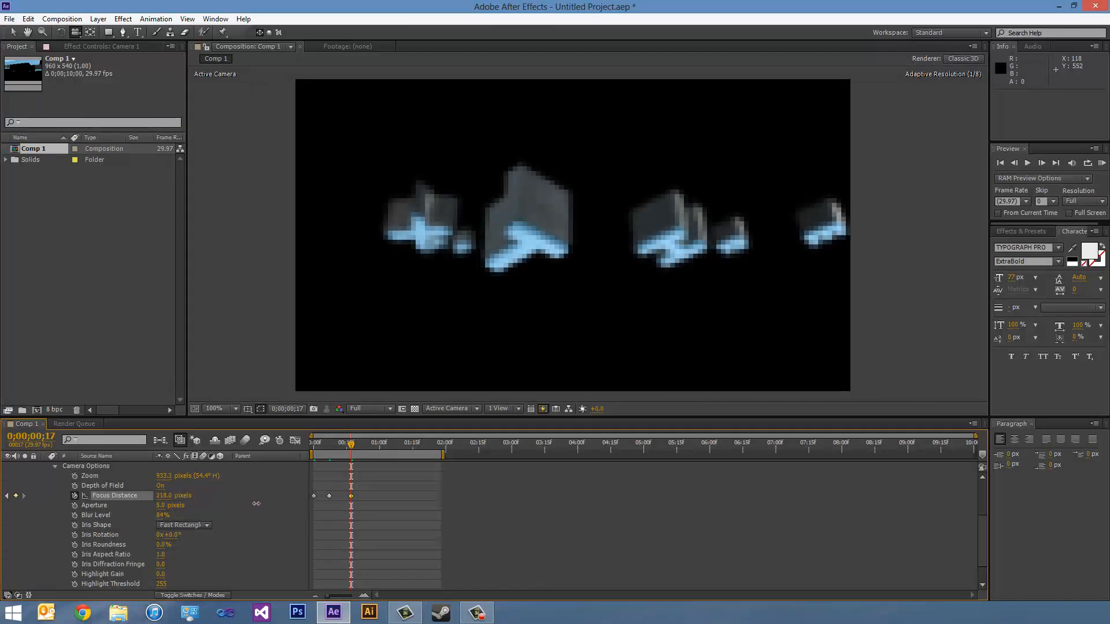
{"action": "left_click_drag", "start_coordinate": [256, 504], "coordinate": [313, 495]}
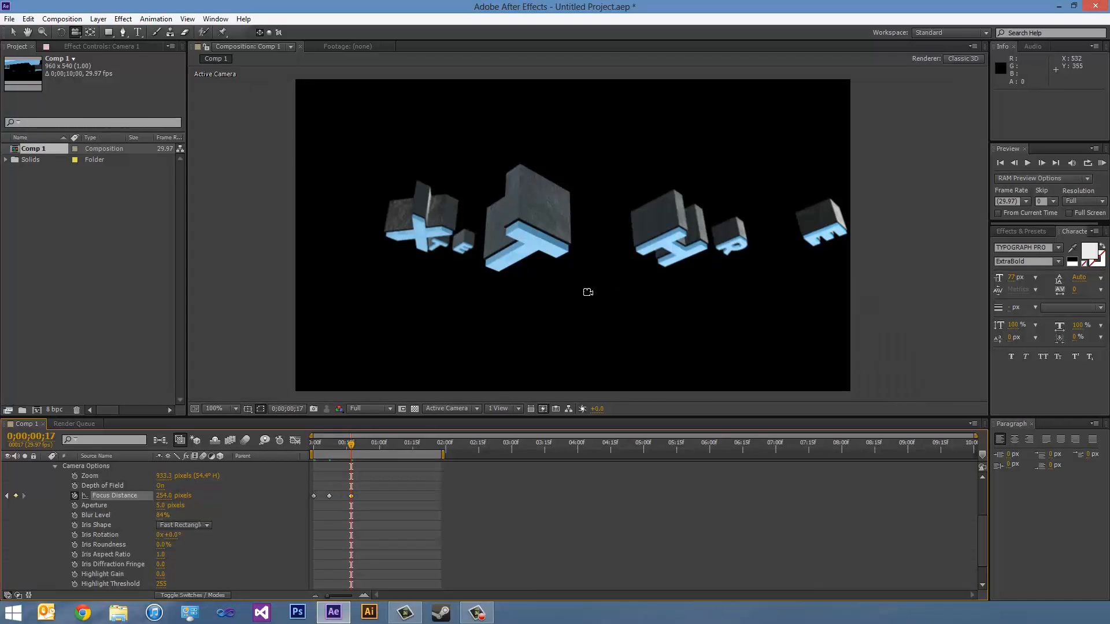
{"action": "left_click_drag", "start_coordinate": [363, 442], "coordinate": [401, 446]}
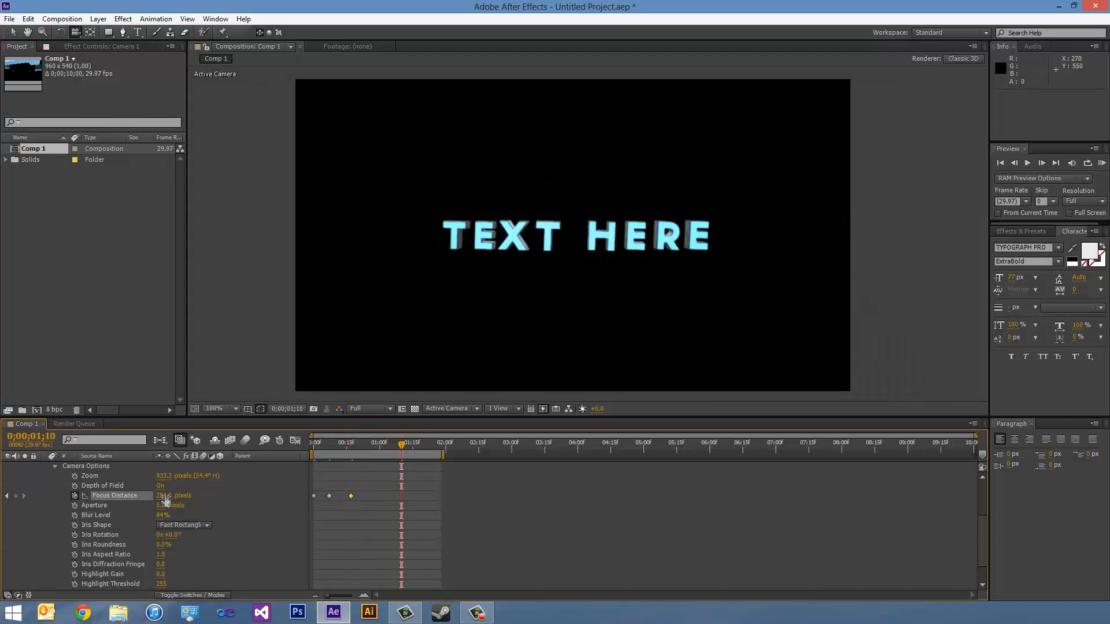
{"action": "left_click_drag", "start_coordinate": [166, 500], "coordinate": [187, 493]}
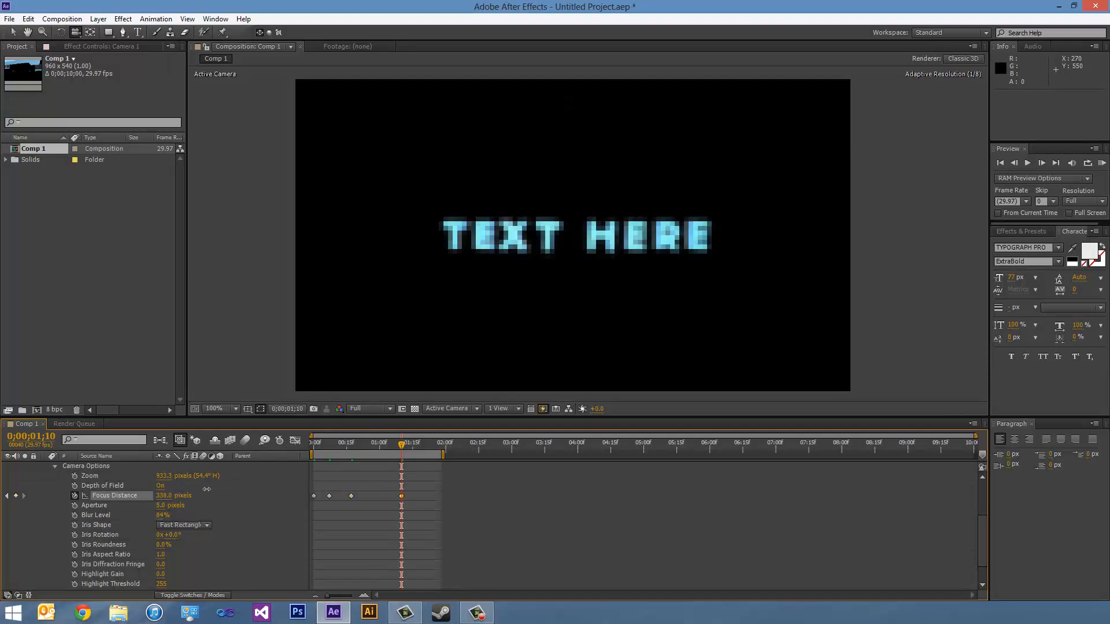
{"action": "left_click_drag", "start_coordinate": [206, 489], "coordinate": [206, 489]}
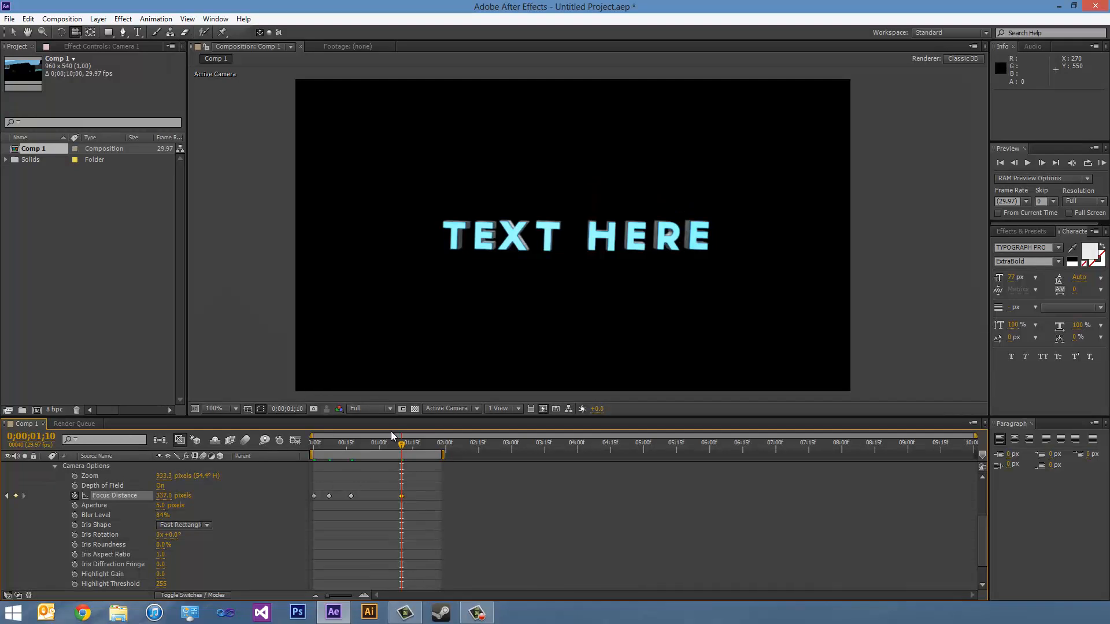
- Keyframe Camera 1's Focus Distance at 420 pixels at 0;00;01;27 and play a RAM preview of the animation
{"action": "left_click_drag", "start_coordinate": [402, 449], "coordinate": [439, 451]}
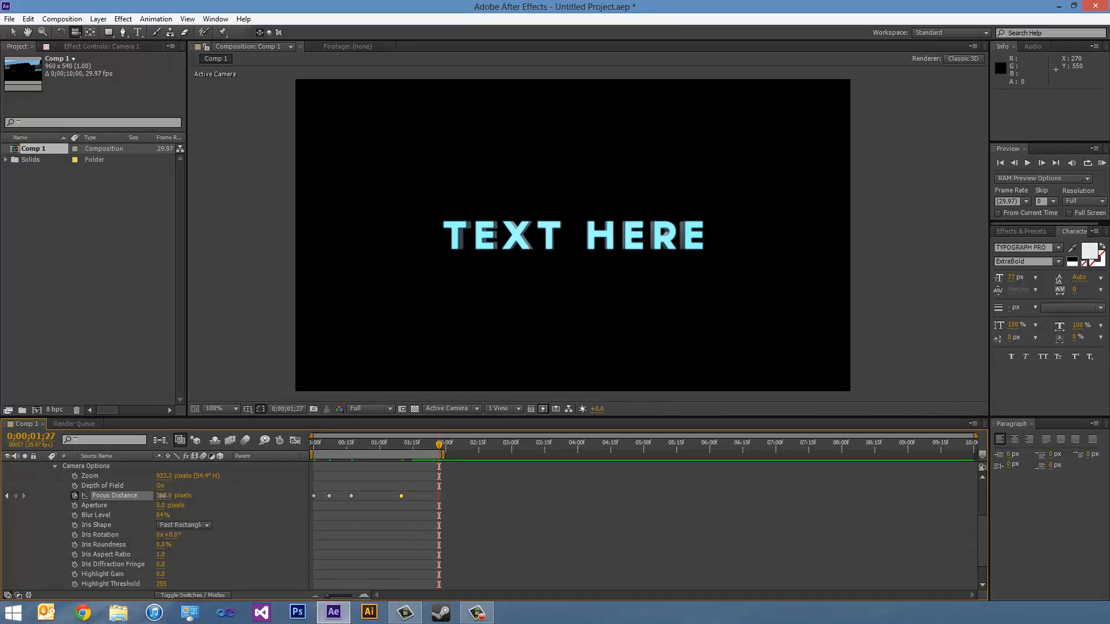
{"action": "left_click_drag", "start_coordinate": [161, 496], "coordinate": [168, 496]}
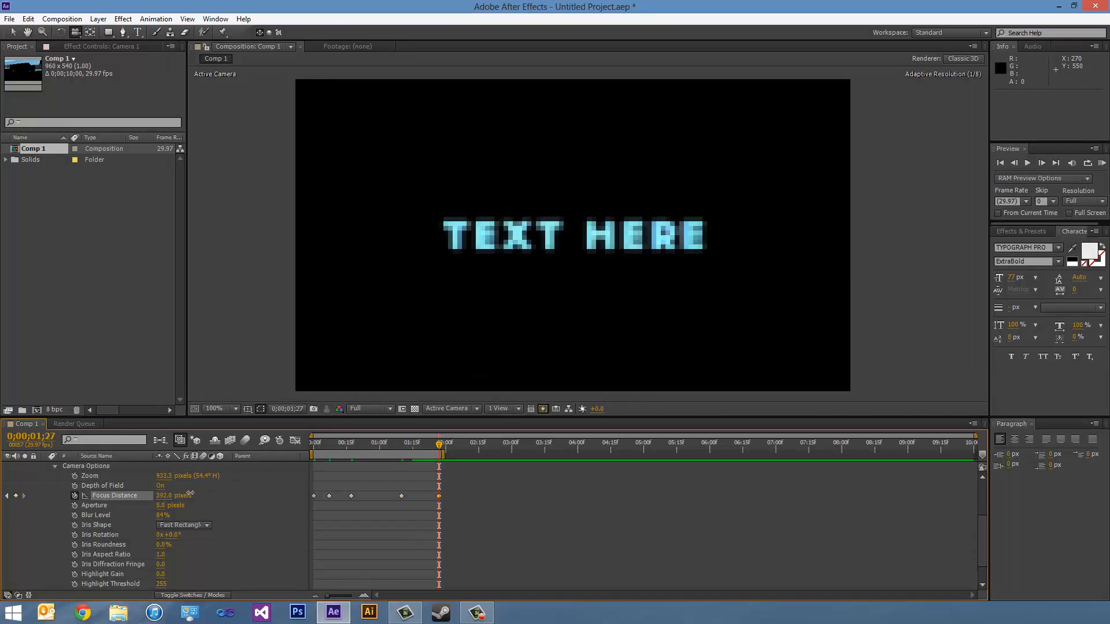
{"action": "left_click_drag", "start_coordinate": [184, 497], "coordinate": [214, 501]}
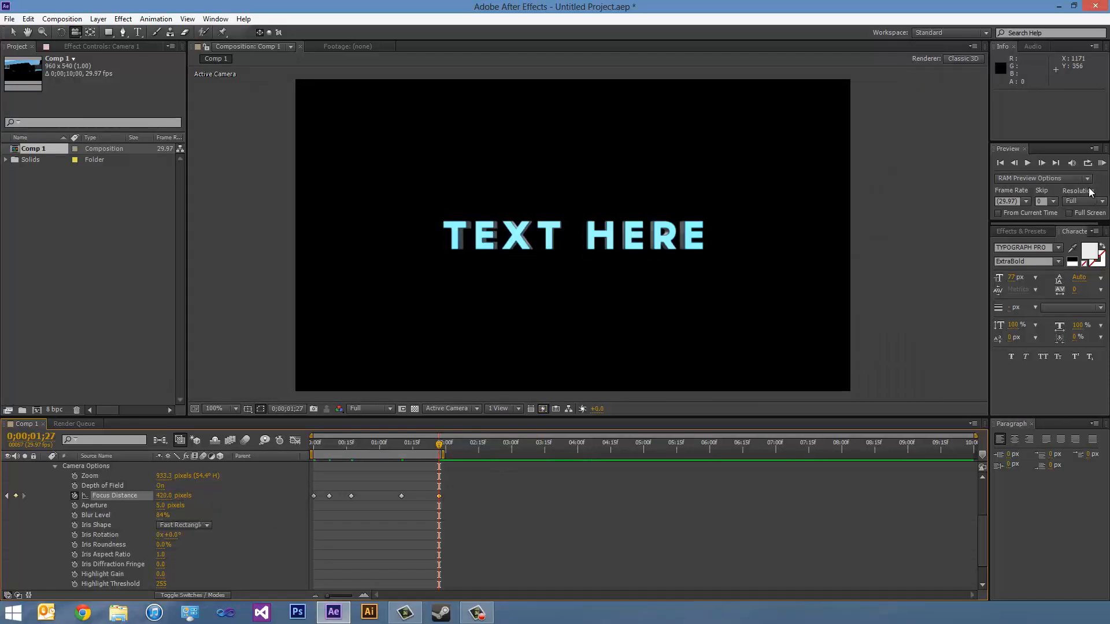
{"action": "left_click", "coordinate": [1102, 163]}
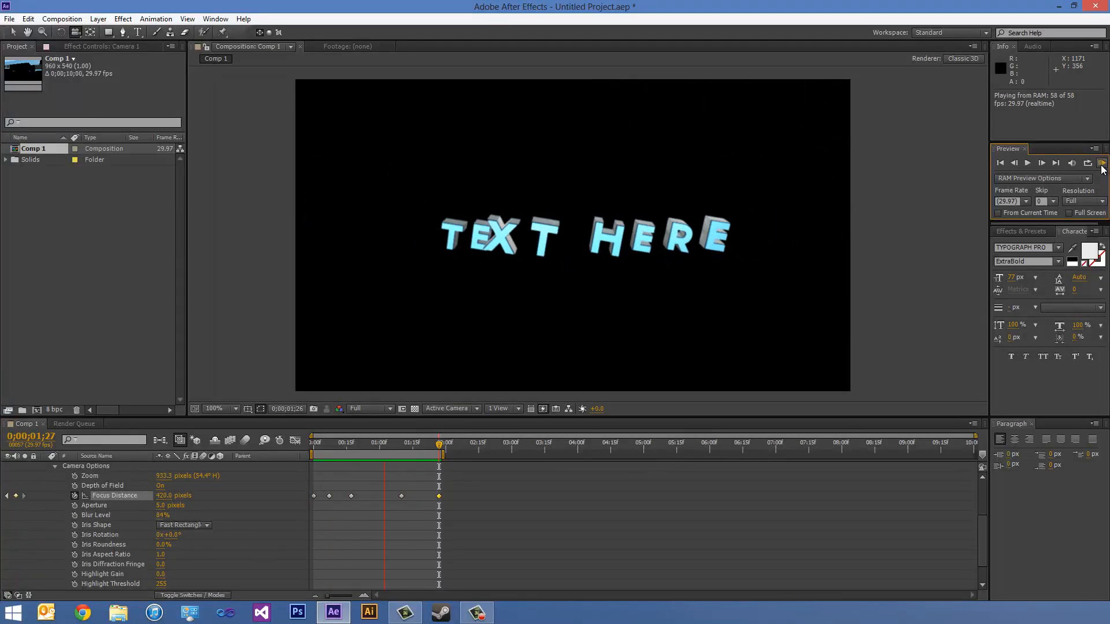
{"action": "left_click", "coordinate": [1102, 166]}
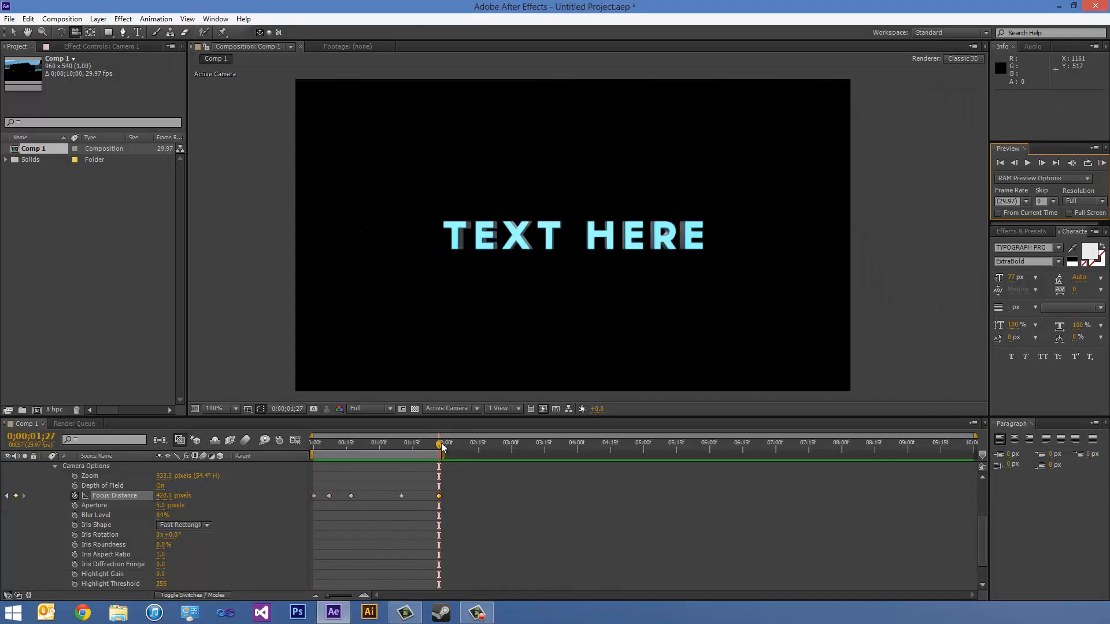
- Near the start of the timeline, add the expression wiggle(1,5) to Camera 1's Orientation and preview the camera shake
{"action": "left_click_drag", "start_coordinate": [438, 446], "coordinate": [316, 439]}
{"action": "scroll", "coordinate": [136, 495], "scroll_direction": "up", "scroll_amount": 4}
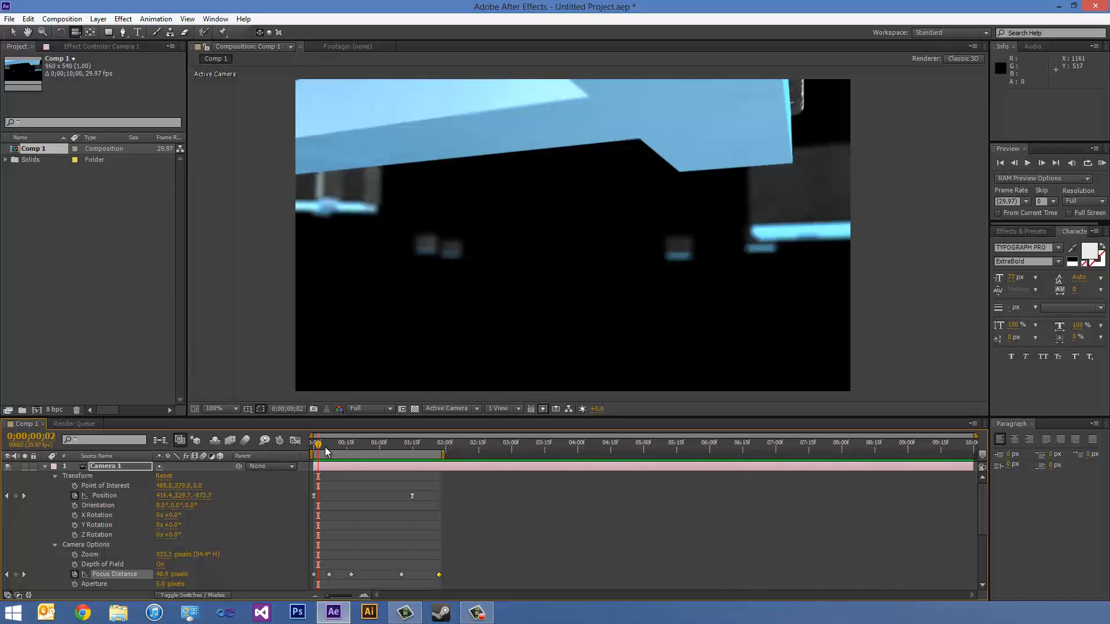
{"action": "left_click", "coordinate": [74, 505], "text": "alt"}
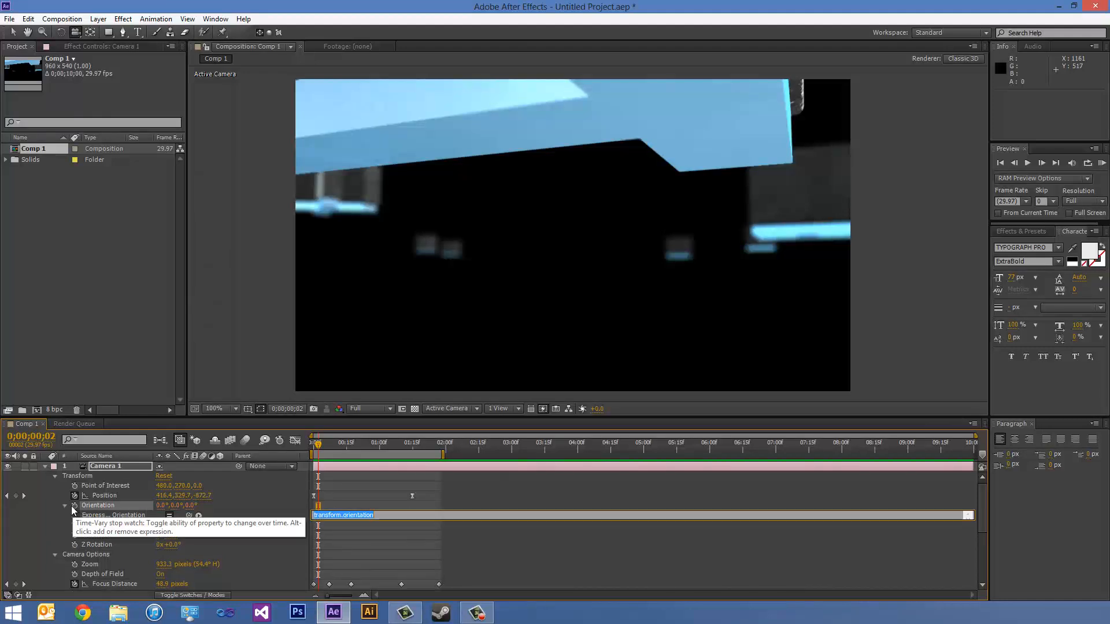
{"action": "type", "text": "wiggle(1,5"}
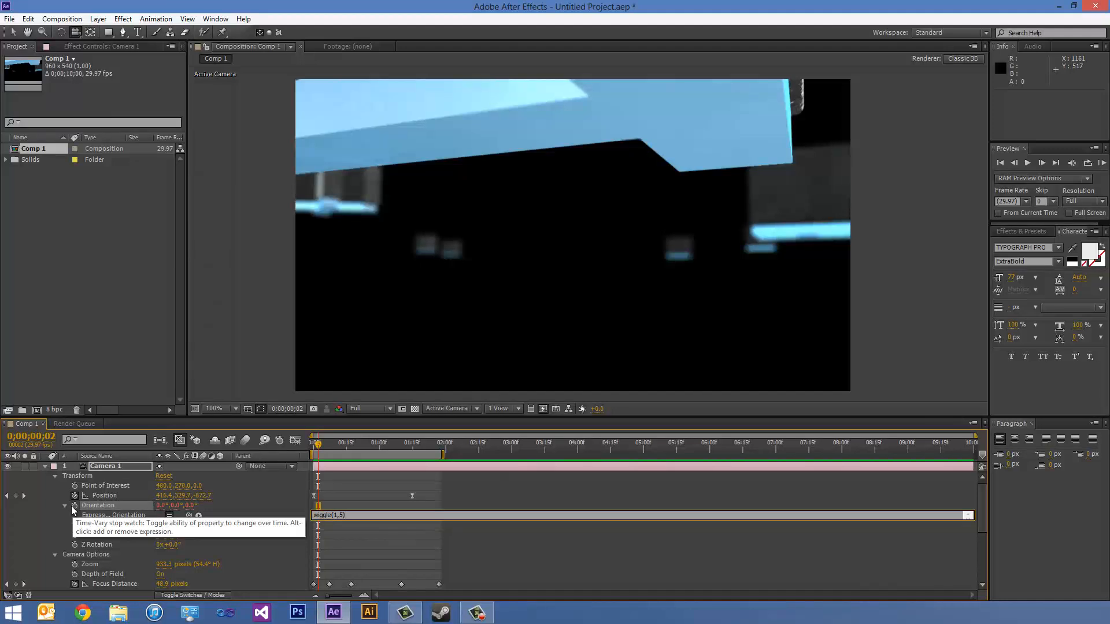
{"action": "left_click", "coordinate": [1102, 164]}
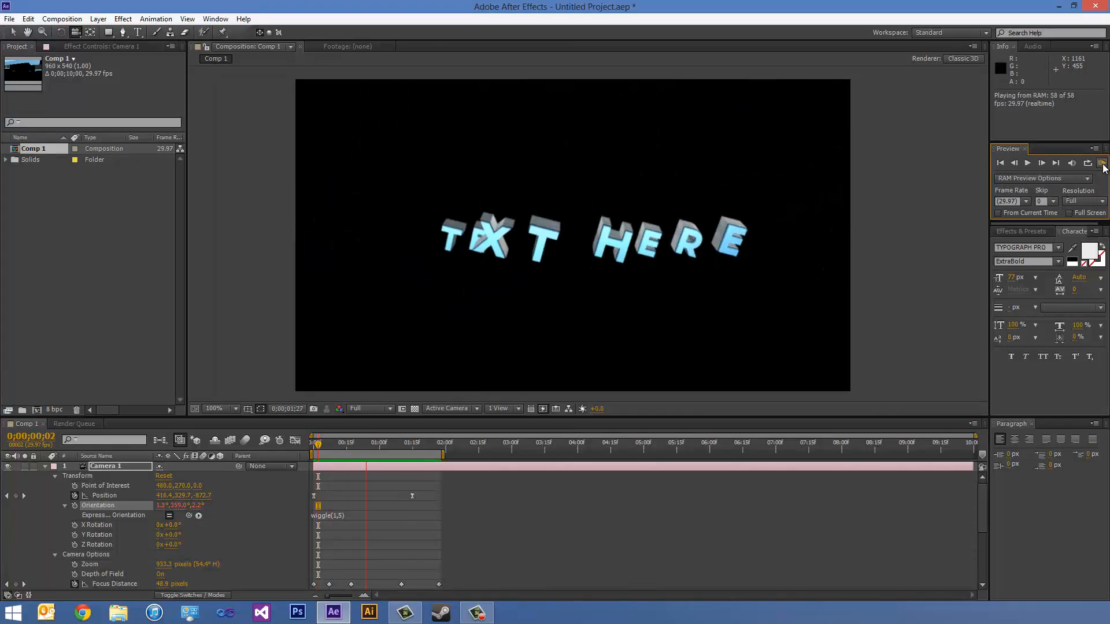
{"action": "left_click", "coordinate": [1102, 166]}
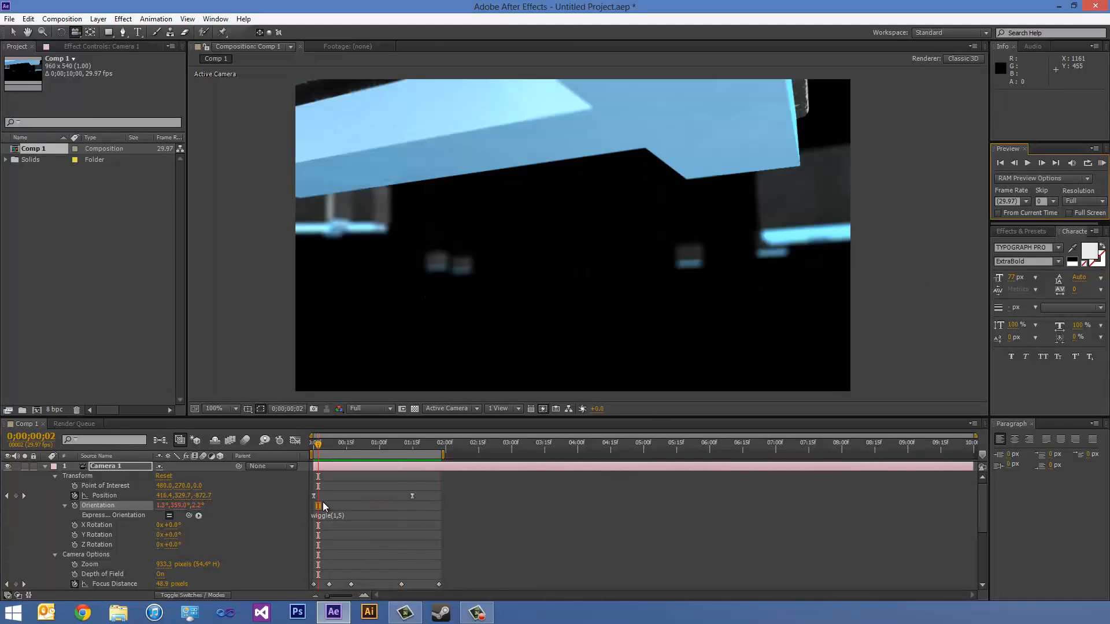
- Change Camera 1's Orientation expression to wiggle(1,2) and preview the shake
{"action": "left_click", "coordinate": [333, 515]}
{"action": "left_click", "coordinate": [350, 513]}
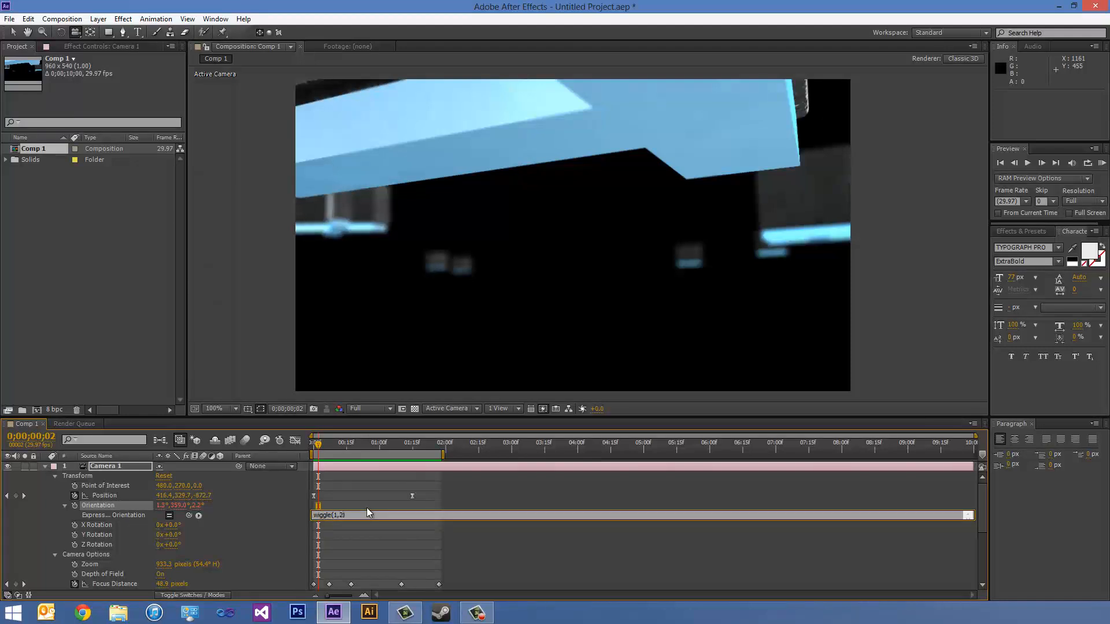
{"action": "left_click", "coordinate": [1103, 164]}
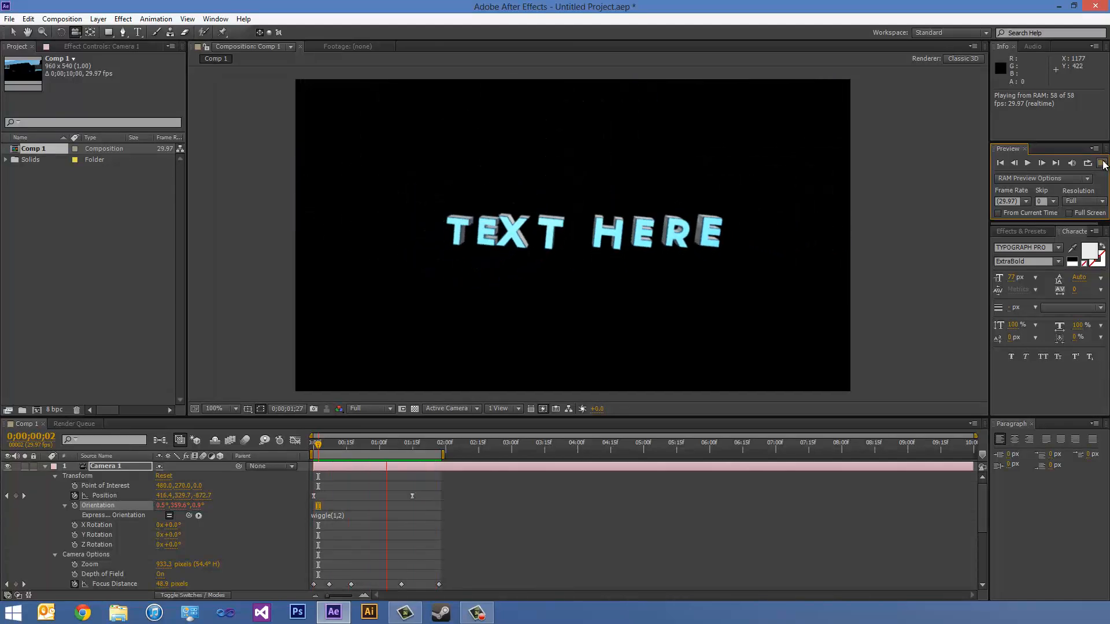
- Reduce Camera 1's Orientation expression to wiggle(1,1) and preview the animation
{"action": "left_click", "coordinate": [341, 515]}
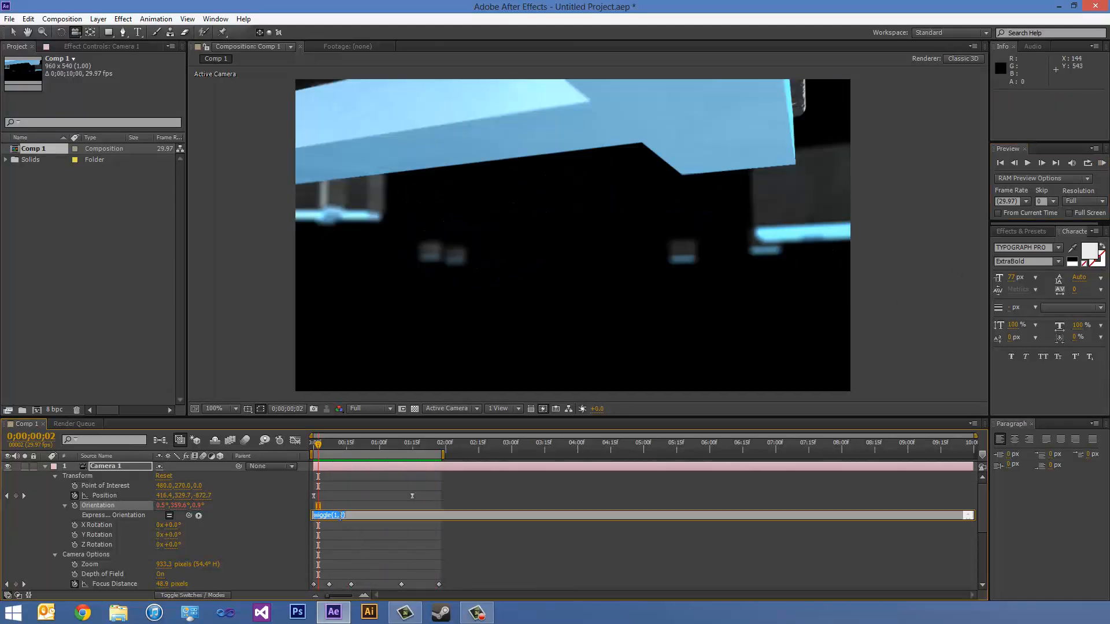
{"action": "left_click", "coordinate": [344, 516]}
{"action": "key", "text": "BackSpace"}
{"action": "type", "text": "1"}
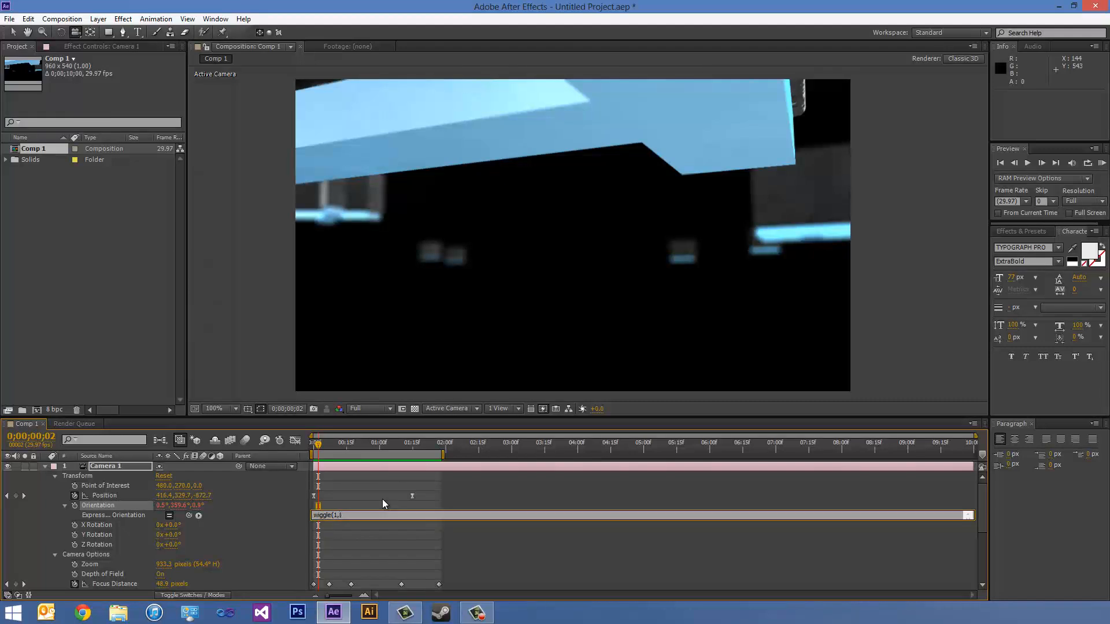
{"action": "left_click", "coordinate": [1102, 164]}
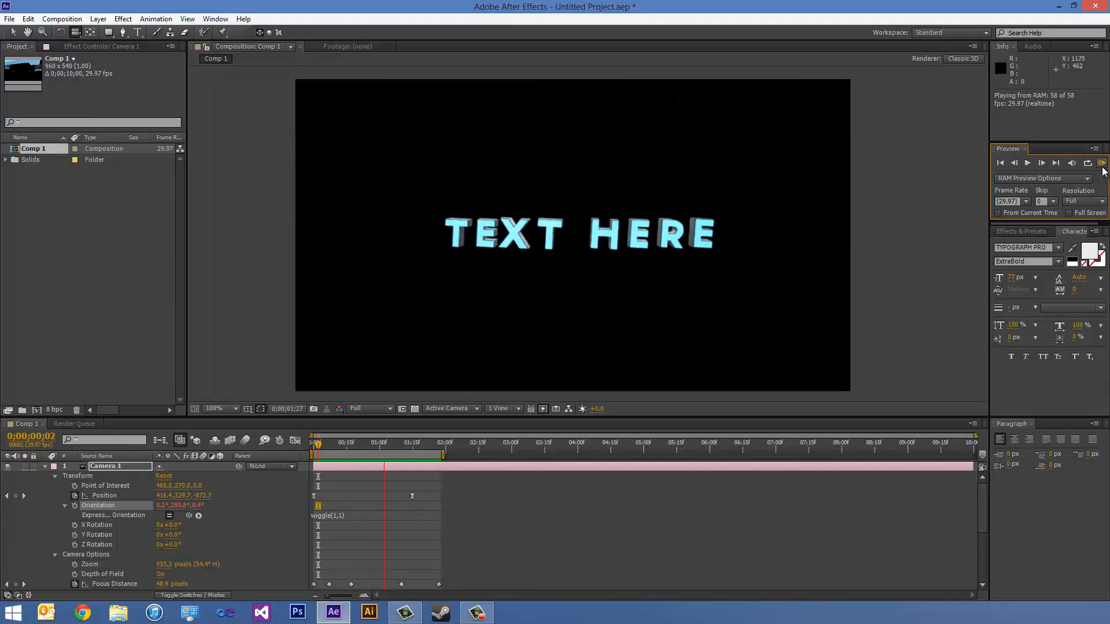
{"action": "left_click", "coordinate": [1101, 165]}
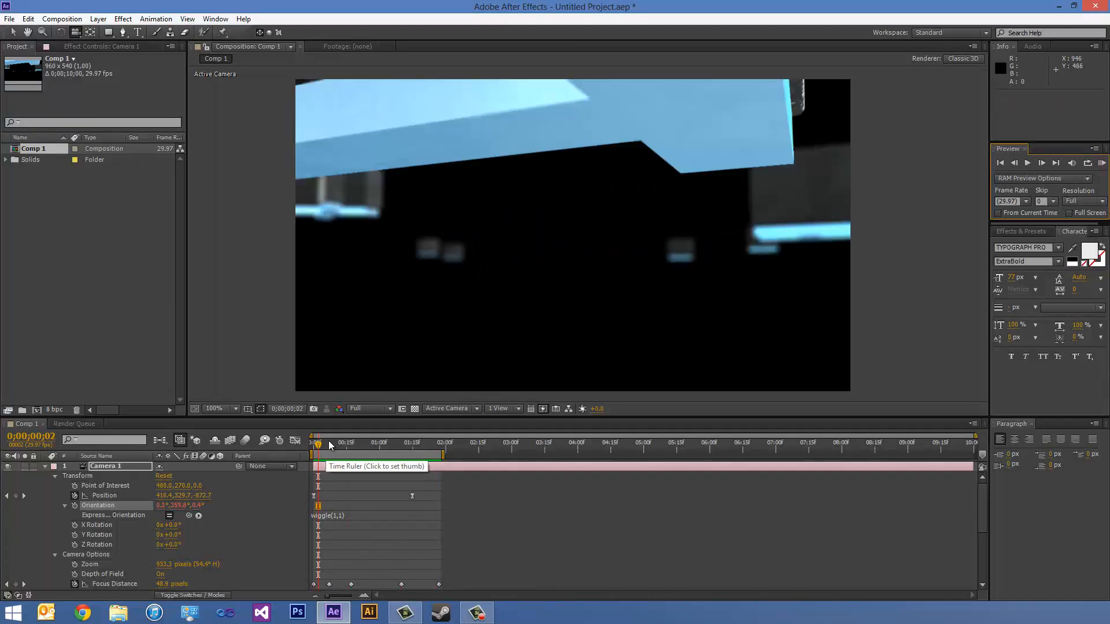
- Collapse Camera 1's properties, enable motion blur for the Element 3D layer and the composition, and preview the animation
{"action": "left_click_drag", "start_coordinate": [328, 442], "coordinate": [373, 456]}
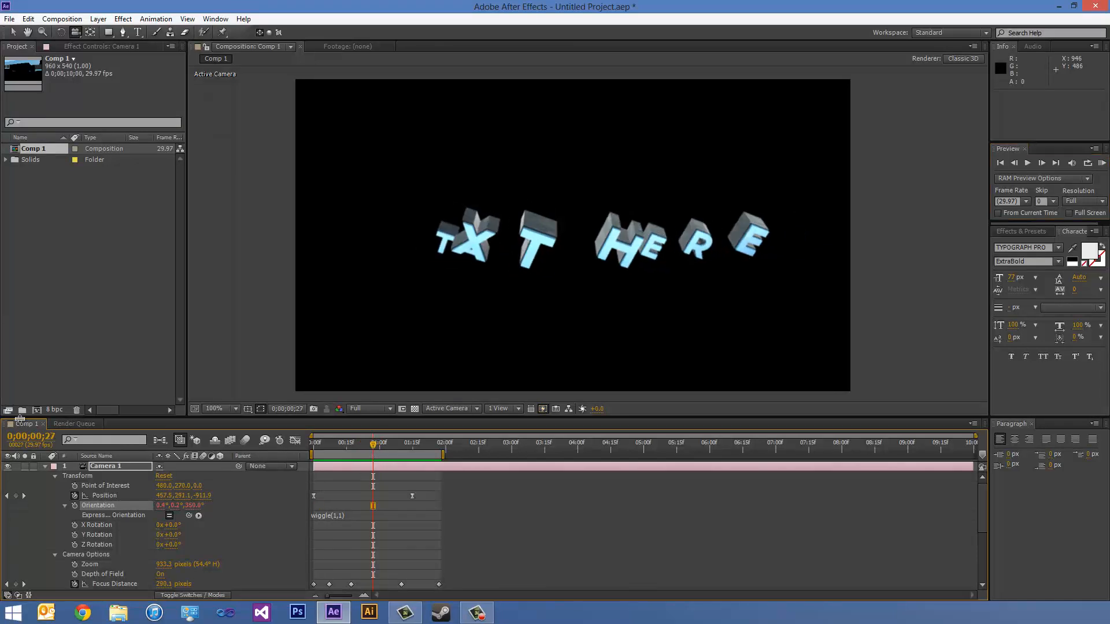
{"action": "left_click", "coordinate": [45, 463]}
{"action": "left_click", "coordinate": [46, 466]}
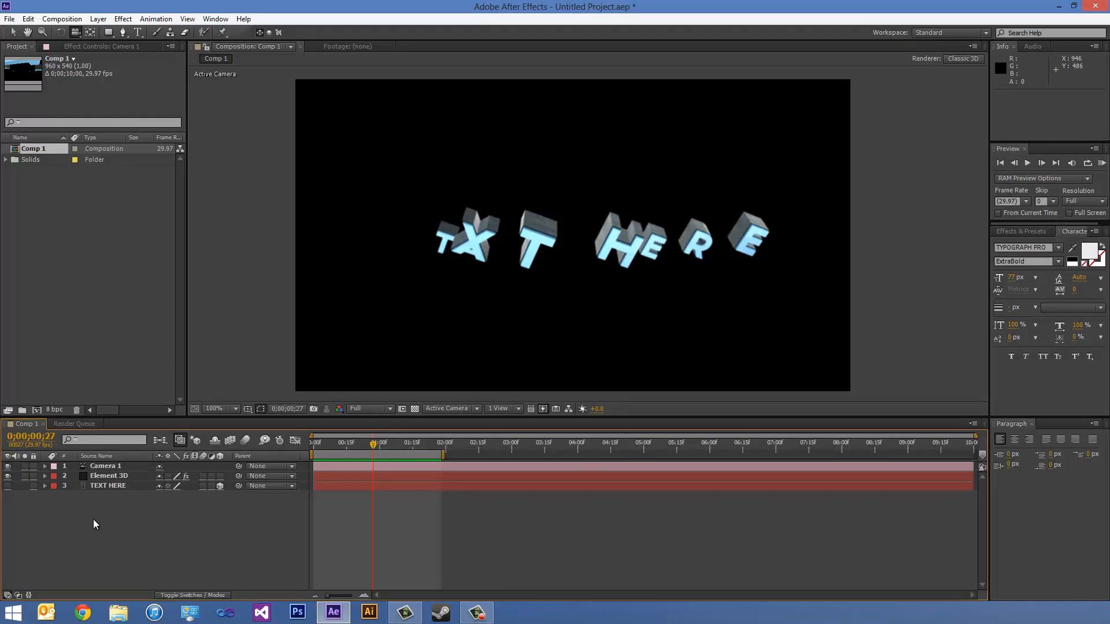
{"action": "left_click", "coordinate": [202, 476]}
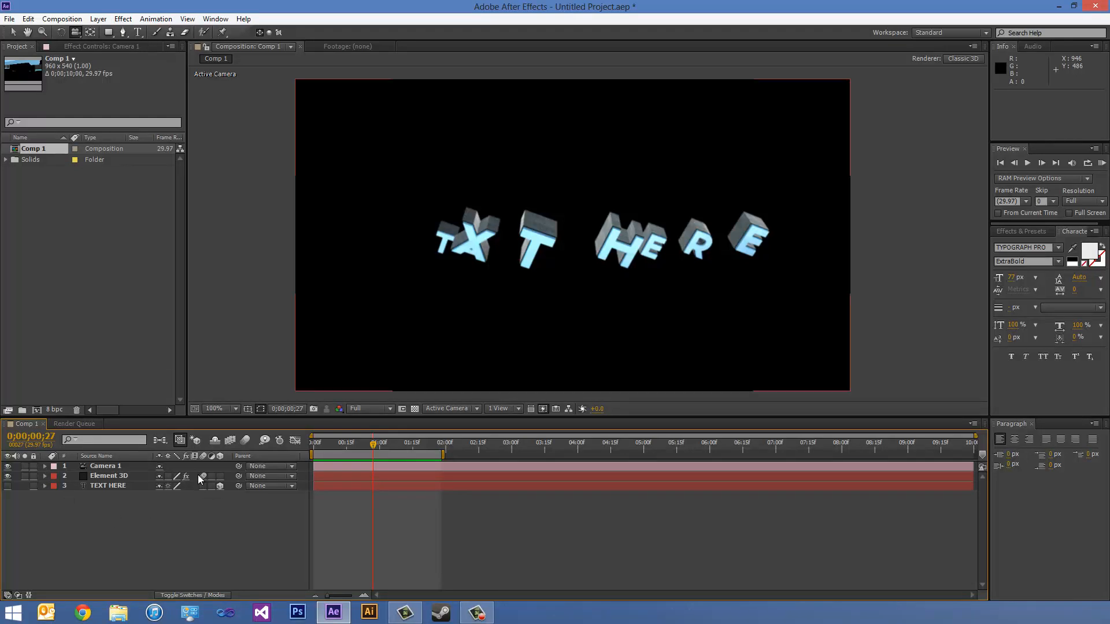
{"action": "left_click", "coordinate": [242, 441]}
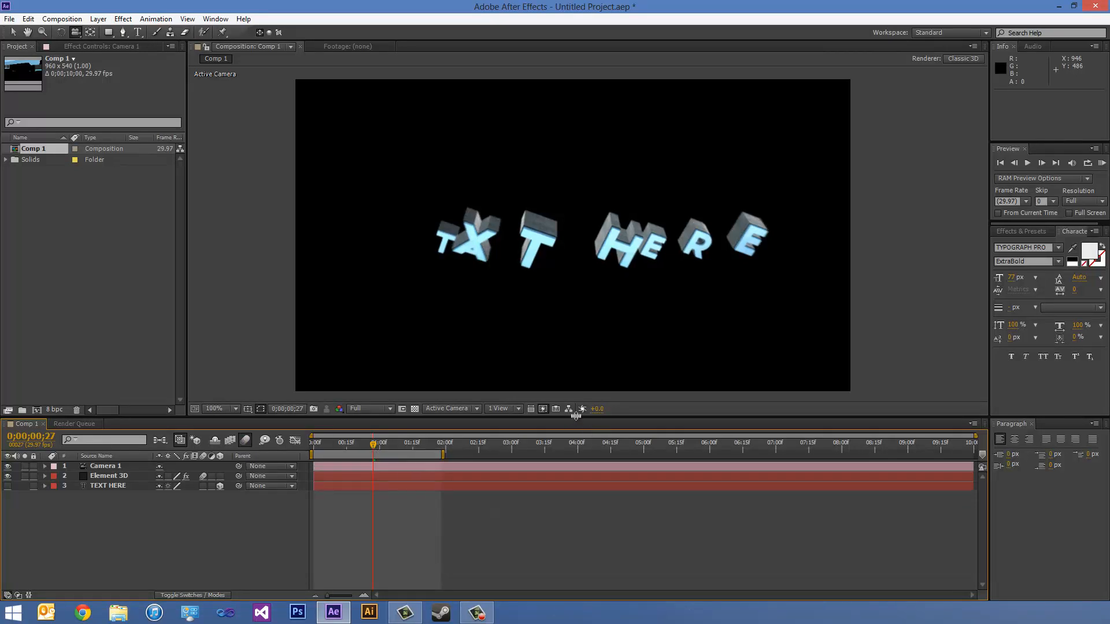
{"action": "left_click", "coordinate": [245, 440]}
{"action": "left_click_drag", "start_coordinate": [373, 444], "coordinate": [340, 451]}
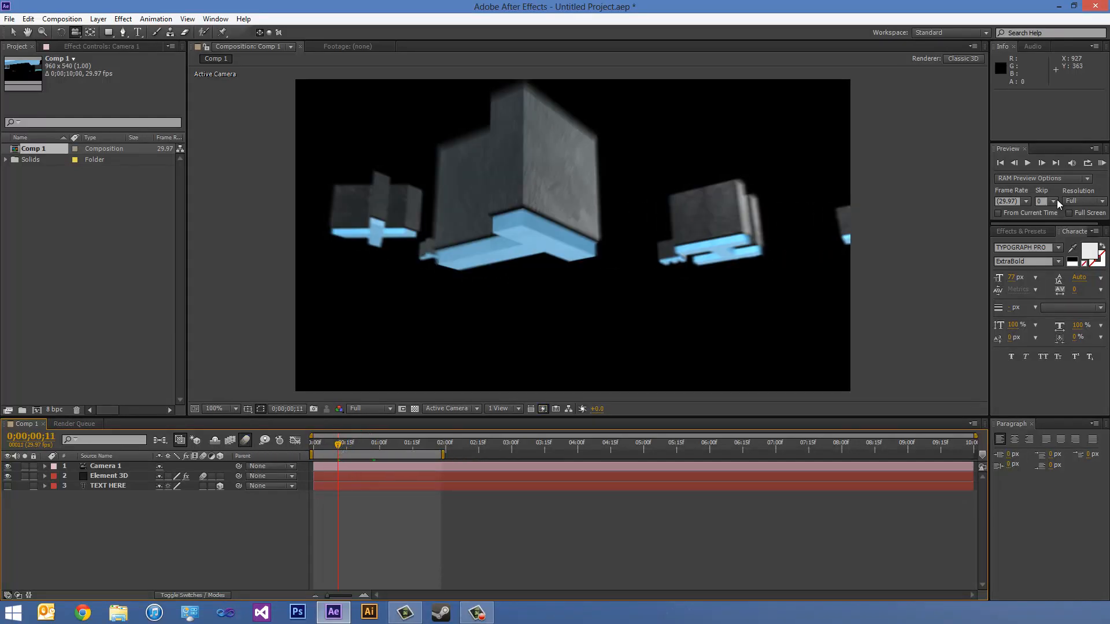
{"action": "left_click", "coordinate": [1102, 163]}
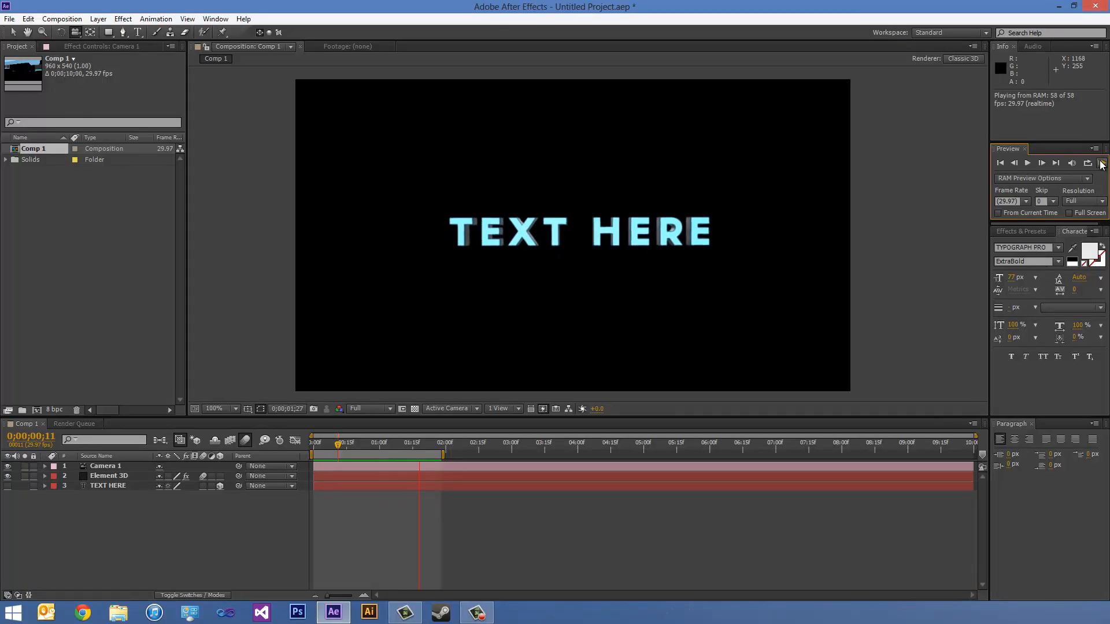
{"action": "left_click", "coordinate": [1100, 162]}
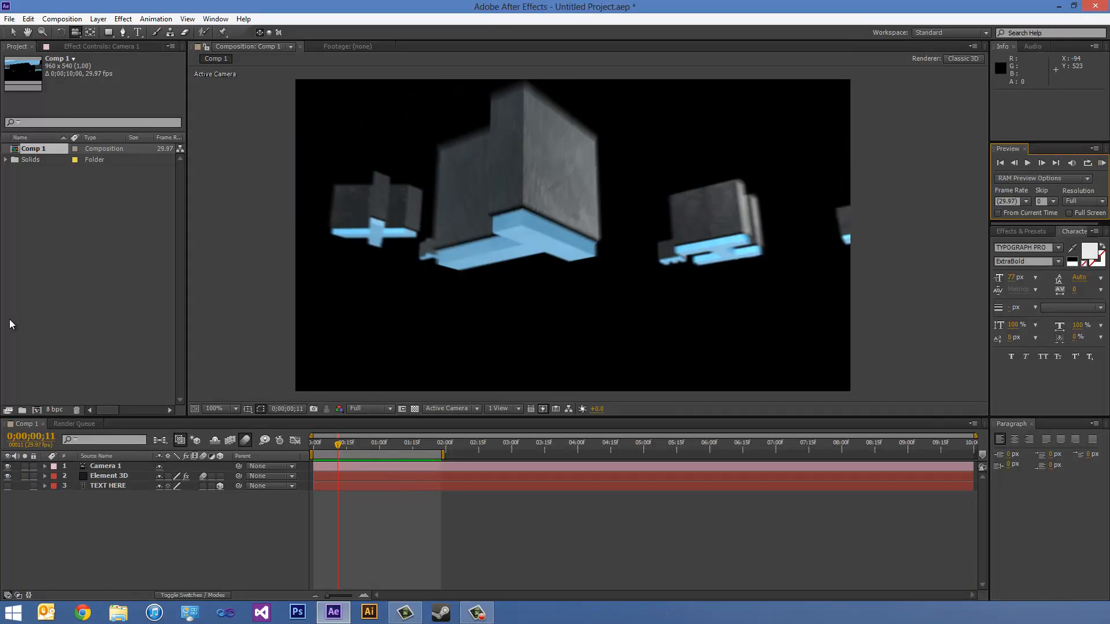
- Set the Motion Blur Samples in the Element 3D effect's Render Settings to 6
{"action": "left_click", "coordinate": [103, 466]}
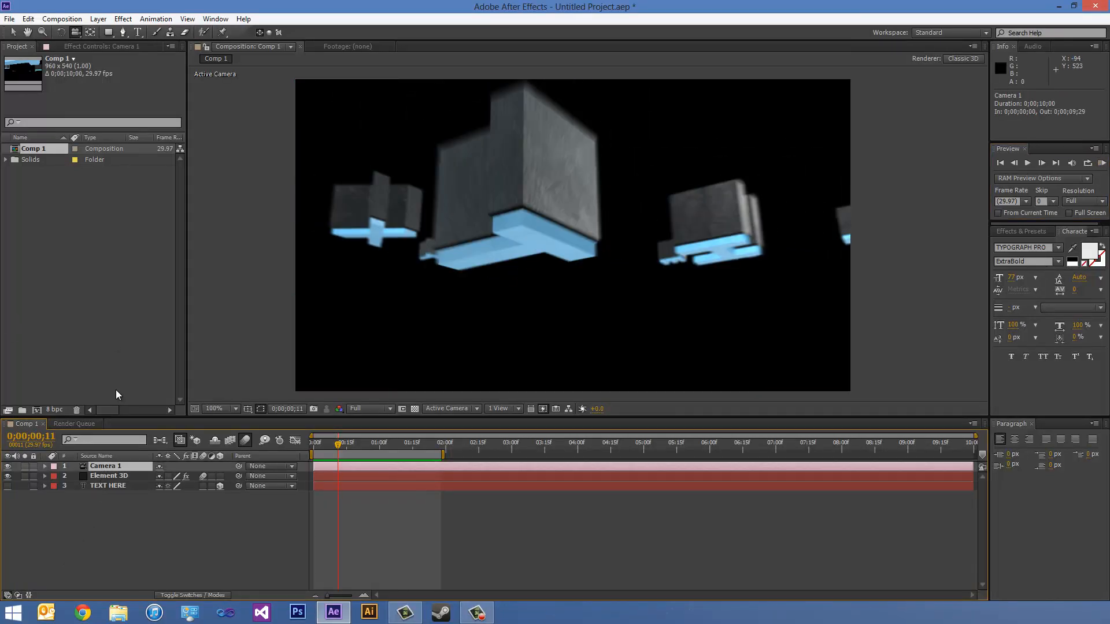
{"action": "left_click", "coordinate": [101, 476]}
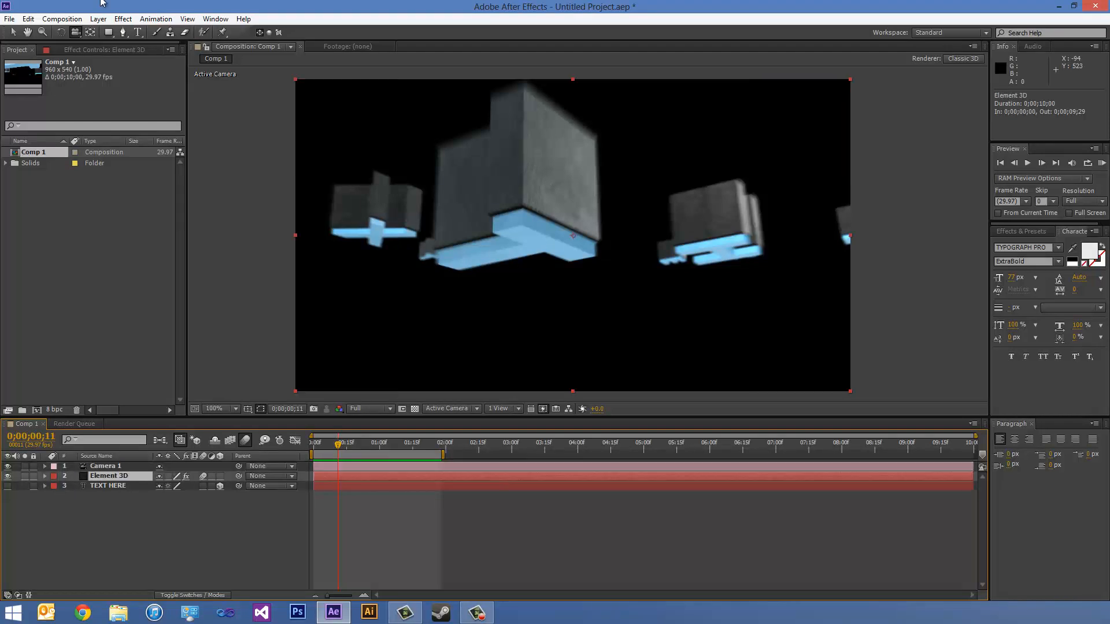
{"action": "left_click", "coordinate": [89, 50]}
{"action": "left_click_drag", "start_coordinate": [178, 234], "coordinate": [192, 365]}
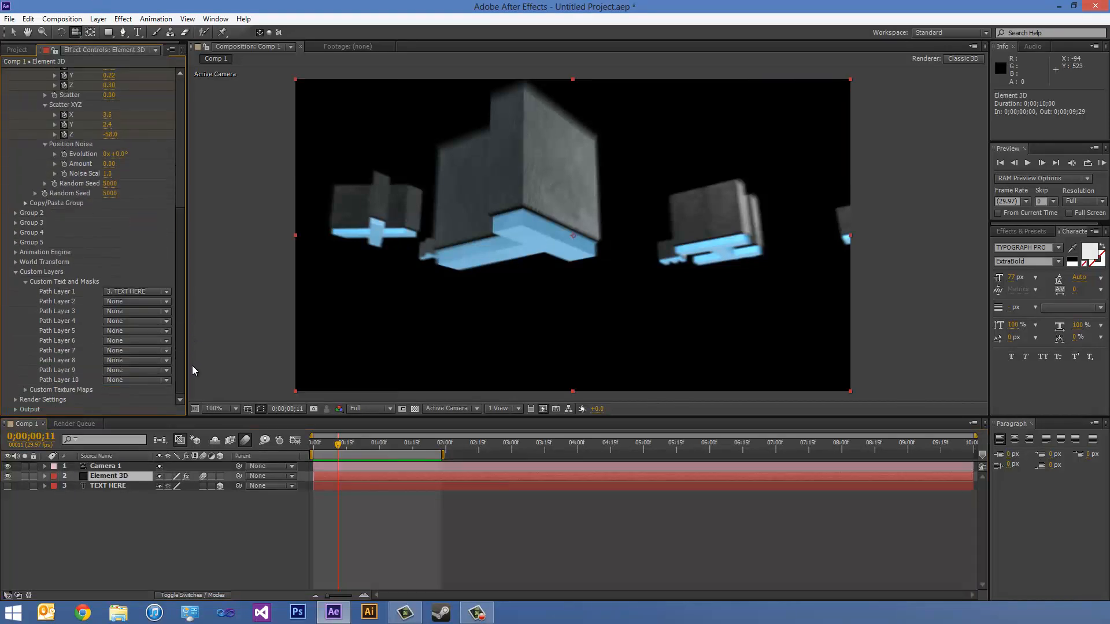
{"action": "left_click", "coordinate": [14, 398]}
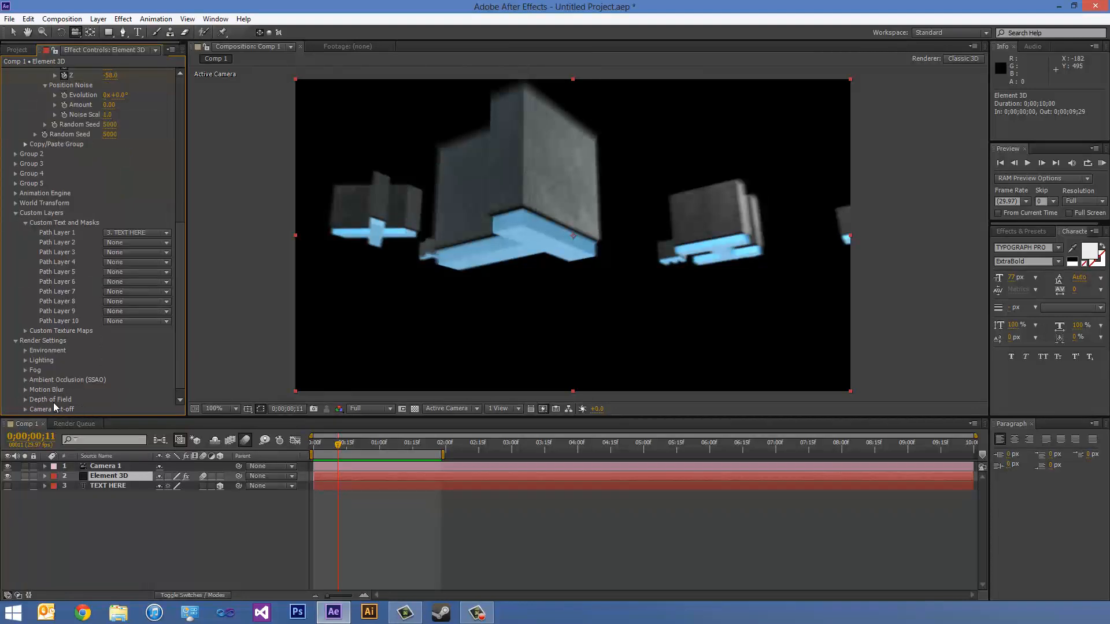
{"action": "left_click", "coordinate": [26, 389]}
{"action": "left_click_drag", "start_coordinate": [179, 314], "coordinate": [176, 371]}
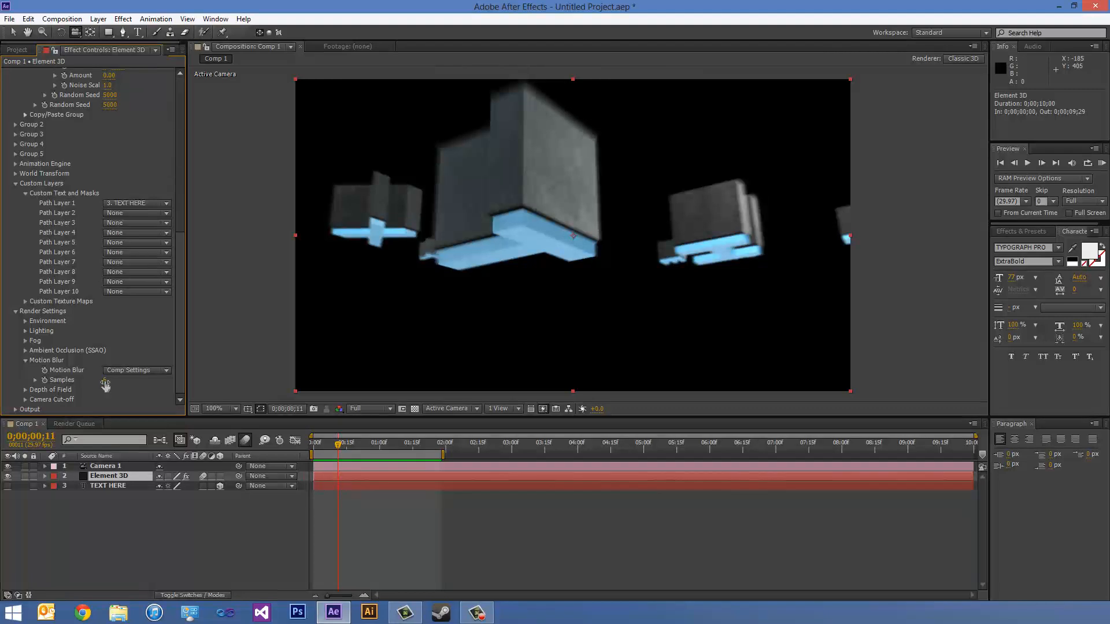
{"action": "left_click_drag", "start_coordinate": [106, 381], "coordinate": [176, 374]}
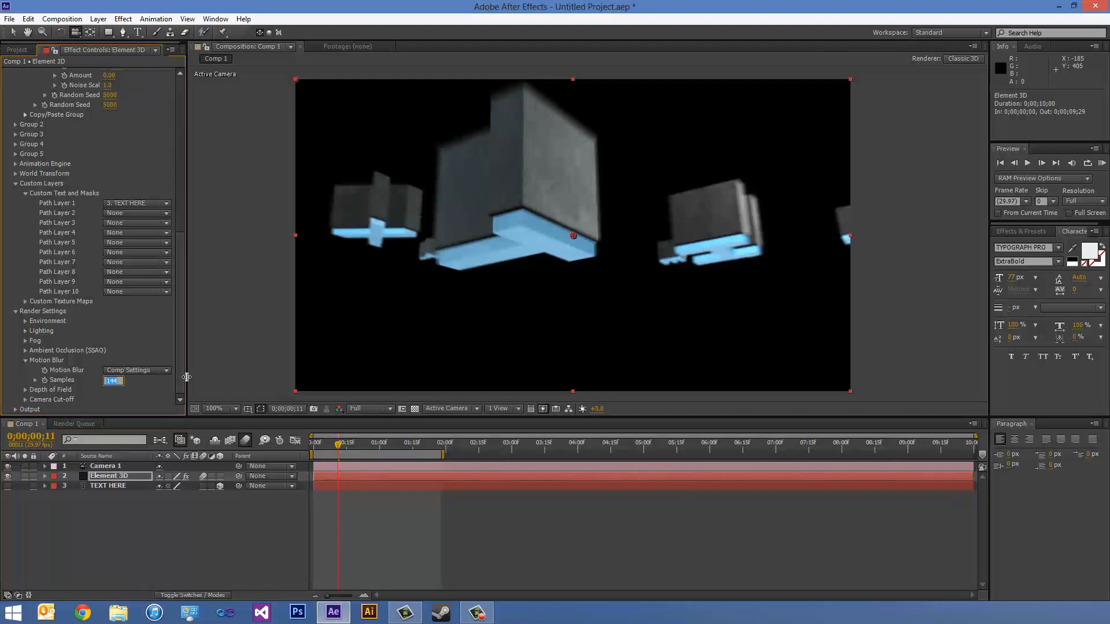
{"action": "type", "text": "6"}
{"action": "key", "text": "Return"}
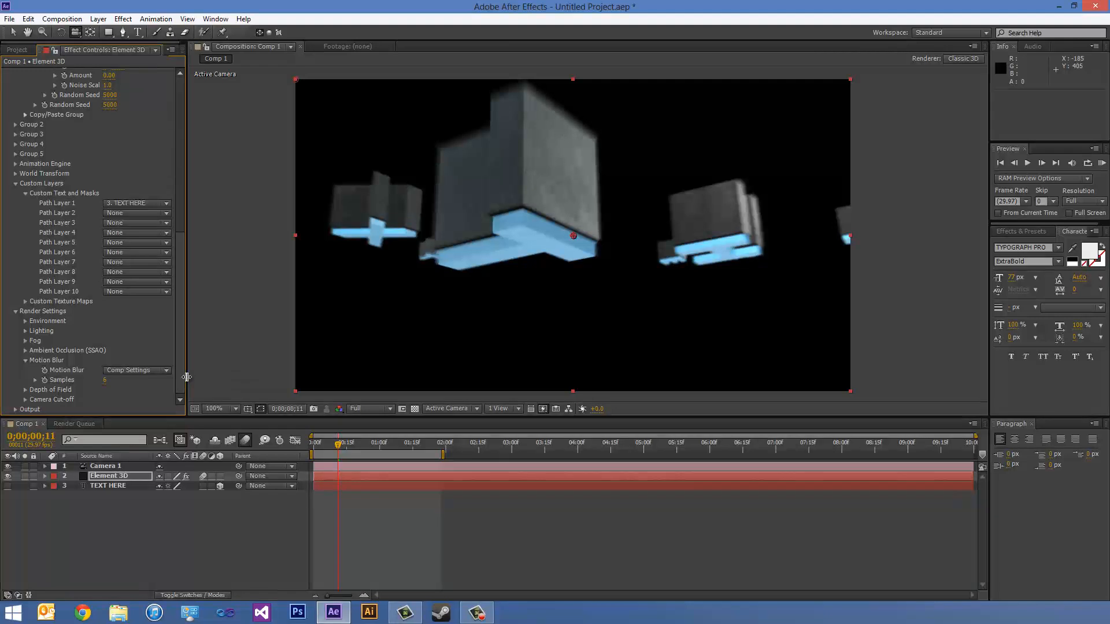
- Try a Motion Blur Samples value of 3 in Element 3D's Render Settings and return it to 6
{"action": "left_click", "coordinate": [105, 381]}
{"action": "type", "text": "3"}
{"action": "key", "text": "Return"}
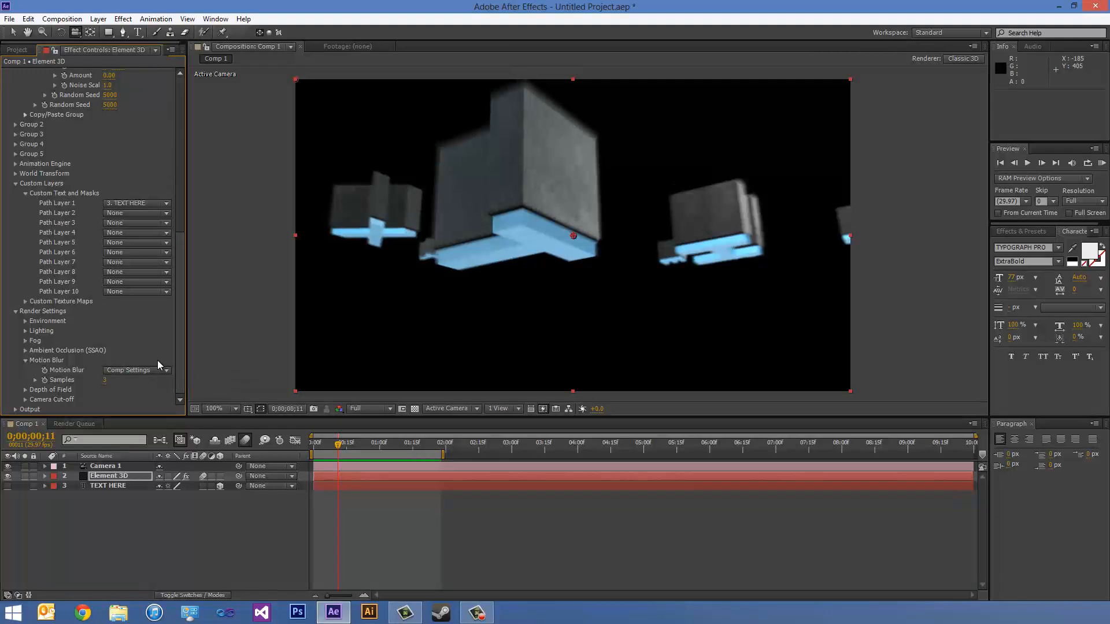
{"action": "left_click", "coordinate": [107, 380]}
{"action": "key", "text": "Return"}
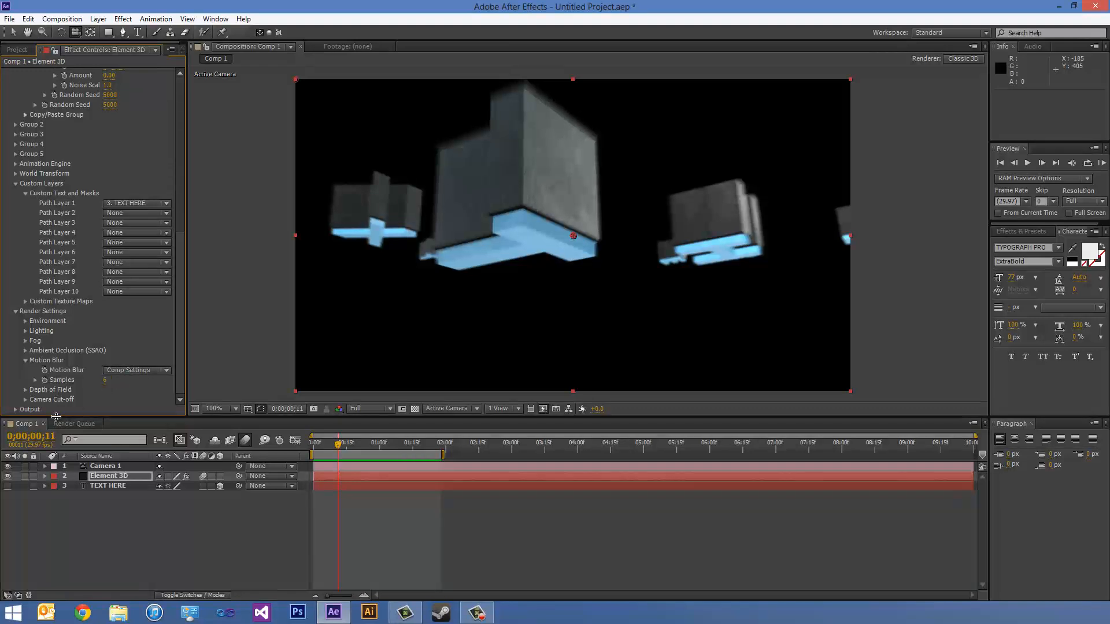
- In Element 3D's Depth of Field render settings, set Max Radius to 101 and Radius Multiplier to 2.20
{"action": "left_click", "coordinate": [26, 390]}
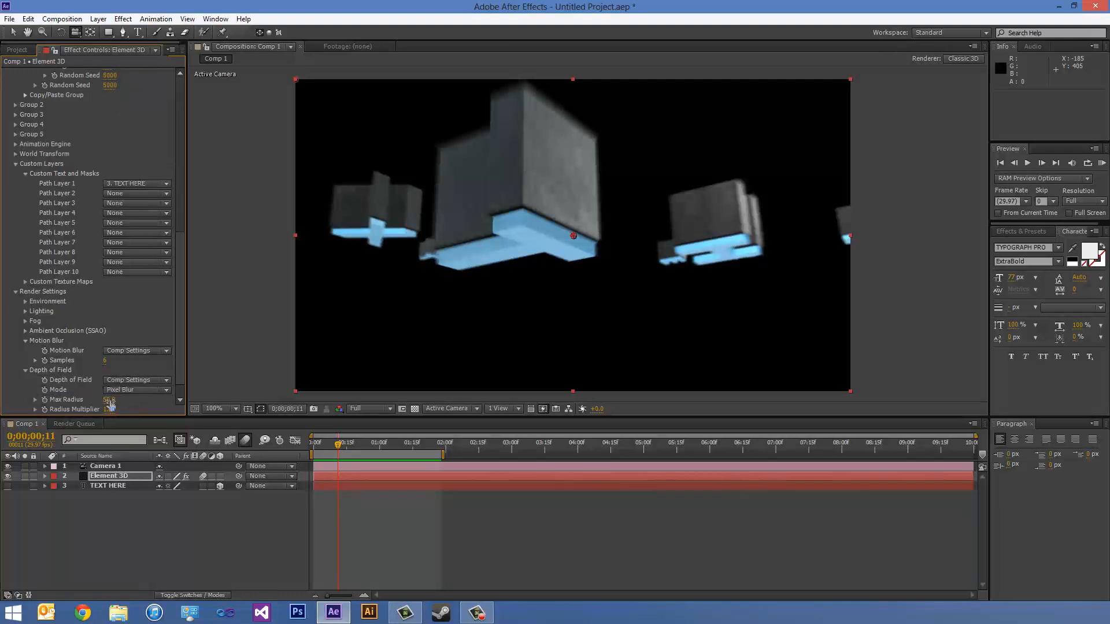
{"action": "left_click_drag", "start_coordinate": [108, 399], "coordinate": [77, 401]}
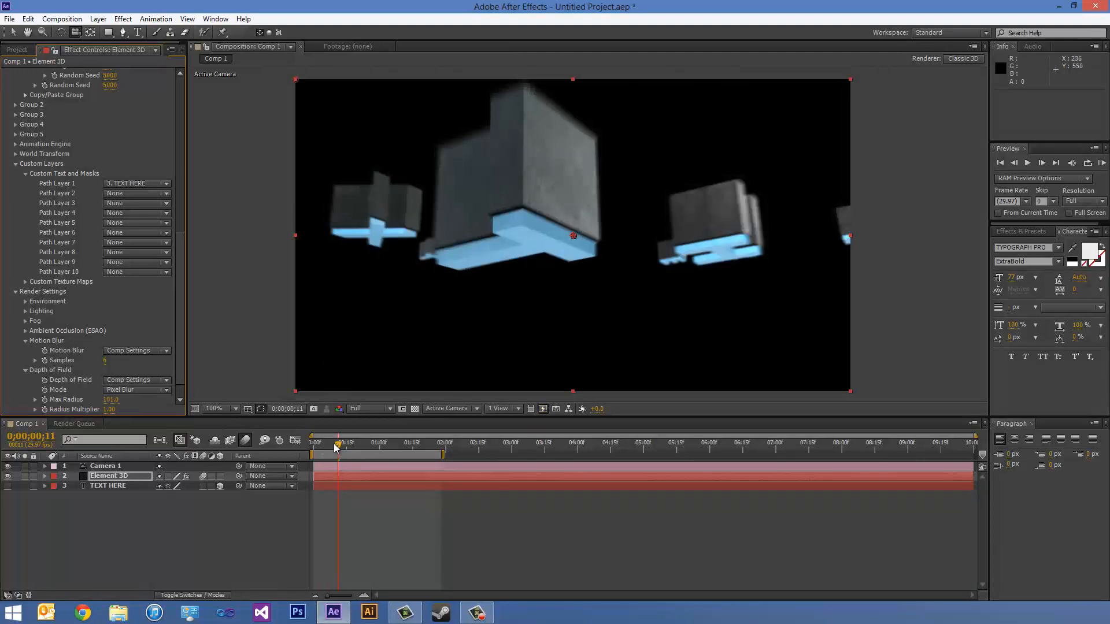
{"action": "left_click_drag", "start_coordinate": [337, 448], "coordinate": [314, 445]}
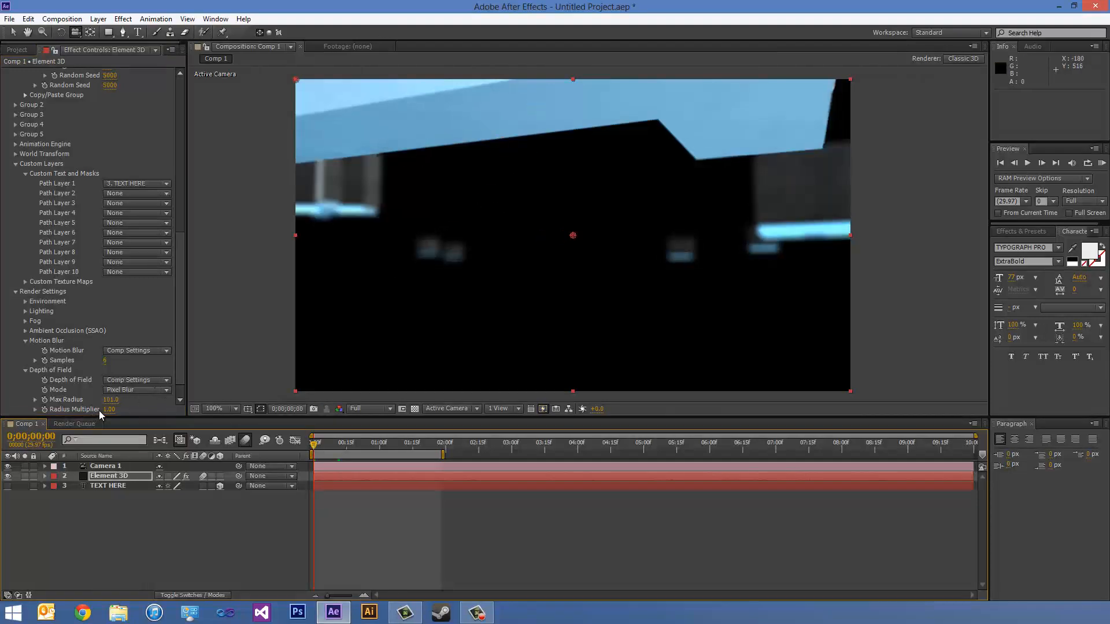
{"action": "left_click_drag", "start_coordinate": [109, 410], "coordinate": [255, 402]}
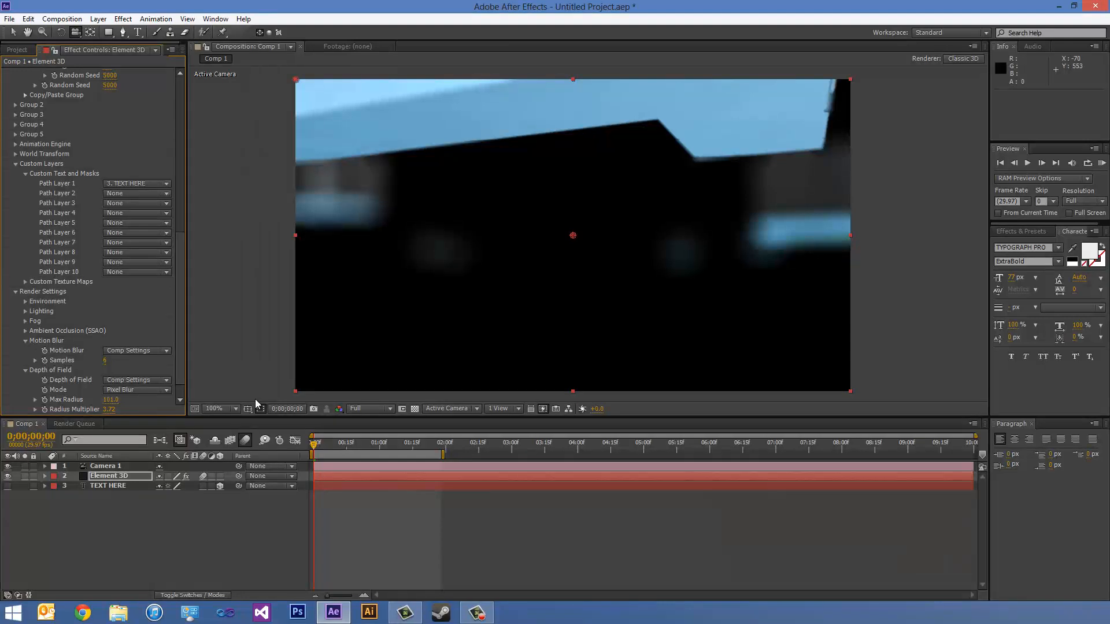
{"action": "left_click_drag", "start_coordinate": [113, 410], "coordinate": [27, 414]}
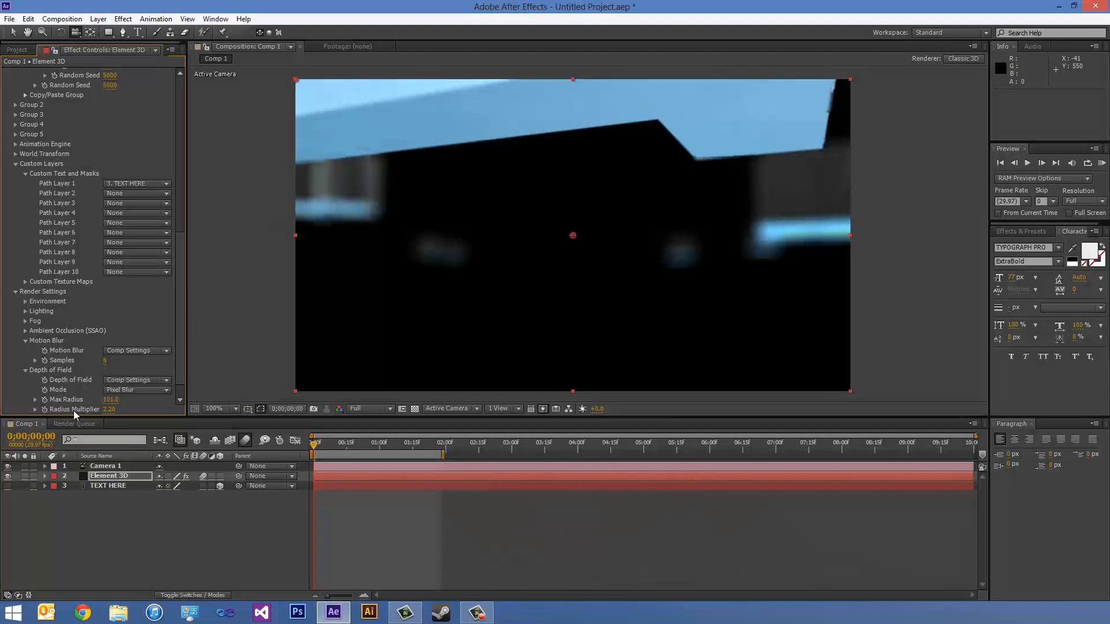
{"action": "scroll", "coordinate": [181, 349], "scroll_direction": "down", "scroll_amount": 2}
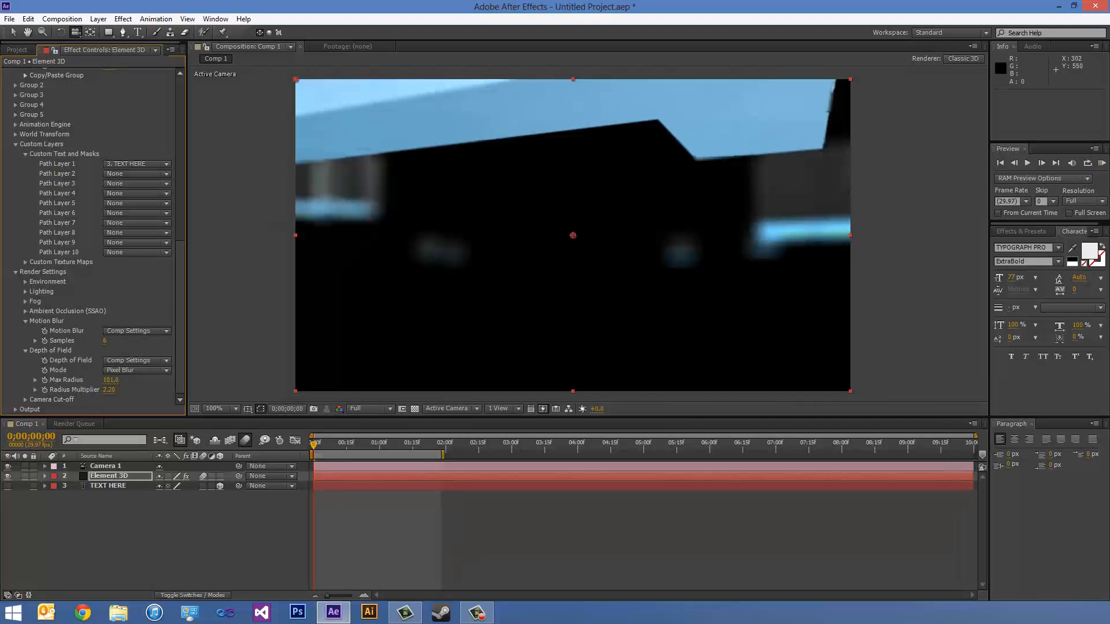
- Check the blur at frame 0;00;00;17 and run a RAM preview of the animation
{"action": "left_click_drag", "start_coordinate": [315, 445], "coordinate": [350, 443]}
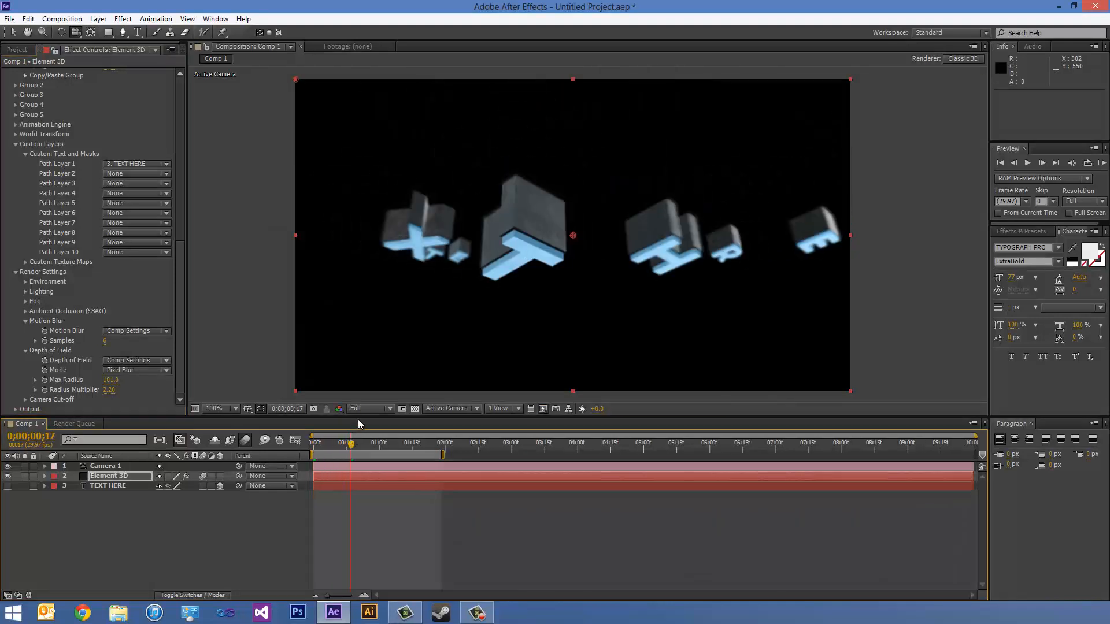
{"action": "left_click", "coordinate": [1102, 163]}
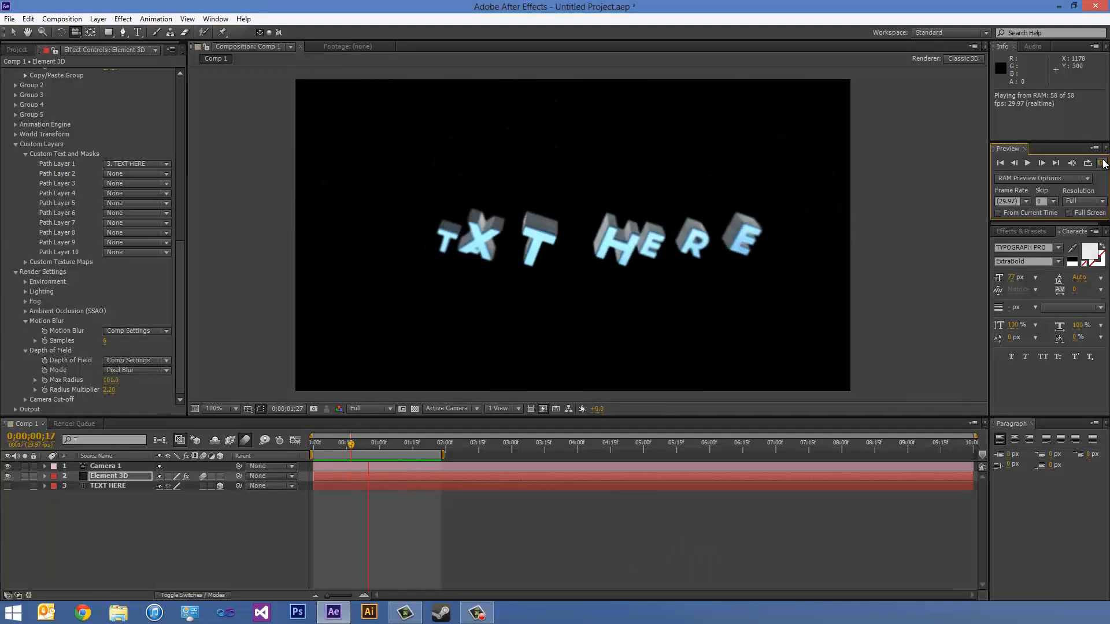
{"action": "left_click", "coordinate": [1103, 164]}
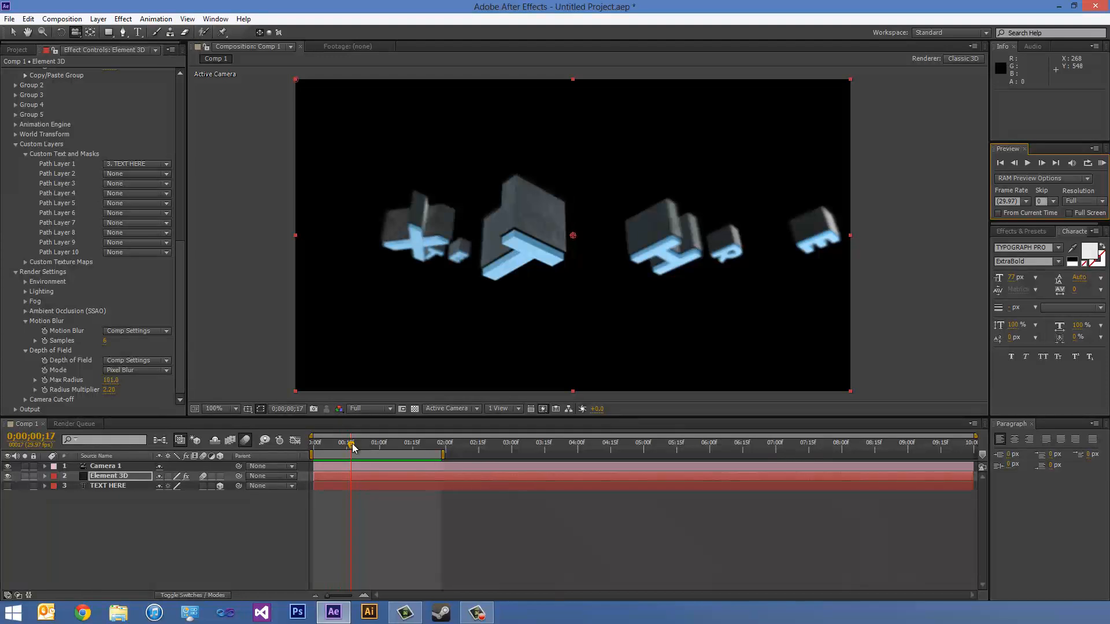
- Show the TEXT HERE layer, replace its text with Hello World, and check the 3D letters at the start and around 0;00;01;14
{"action": "left_click", "coordinate": [86, 487]}
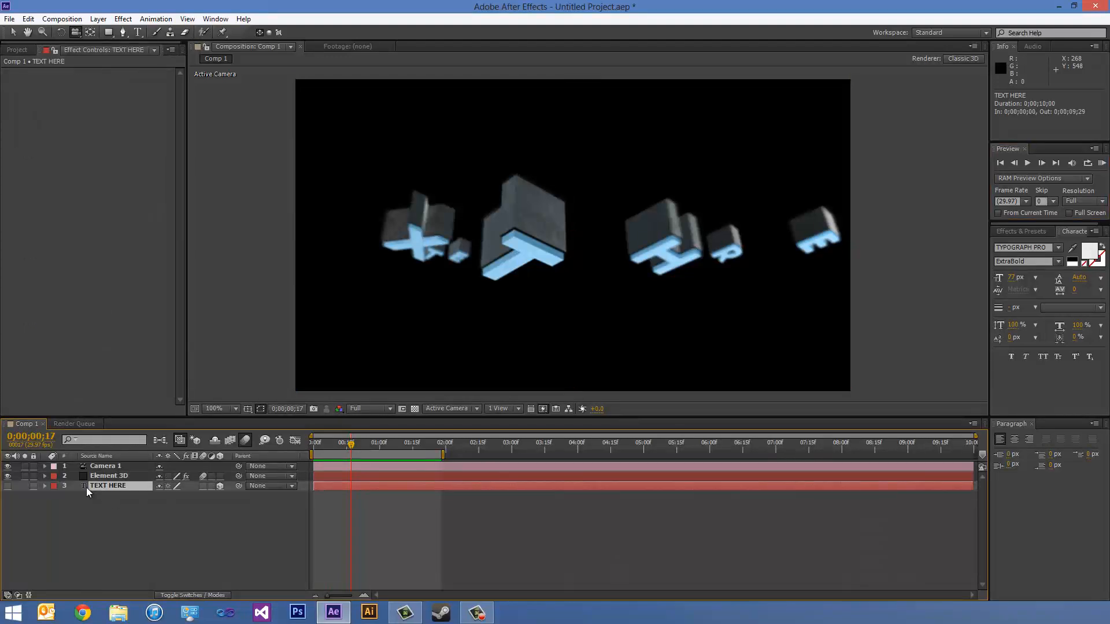
{"action": "left_click", "coordinate": [8, 485]}
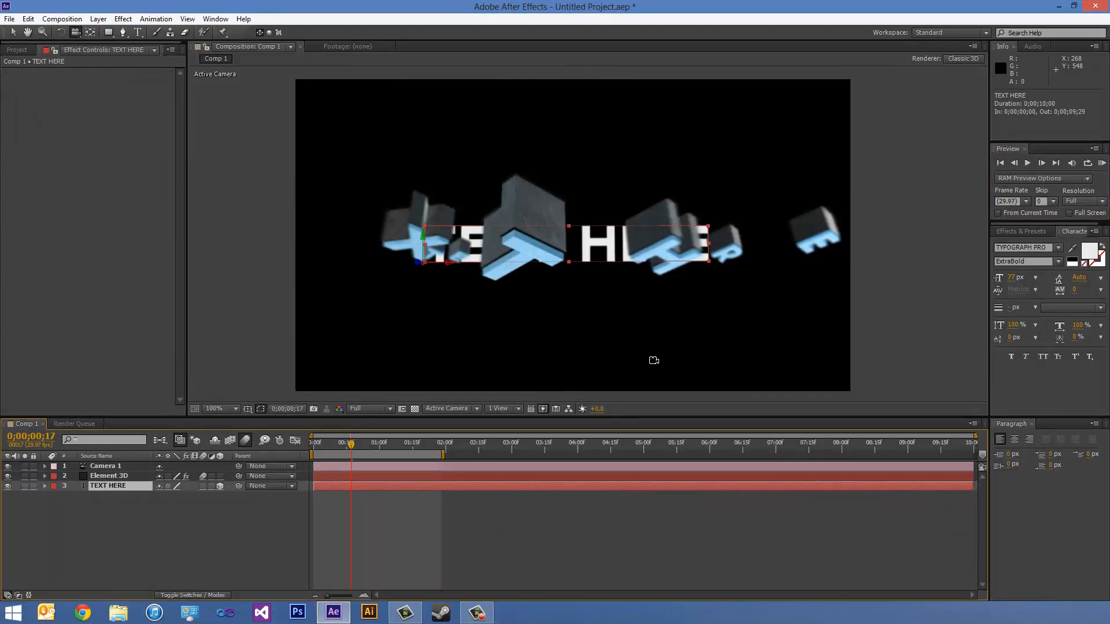
{"action": "left_click", "coordinate": [137, 32]}
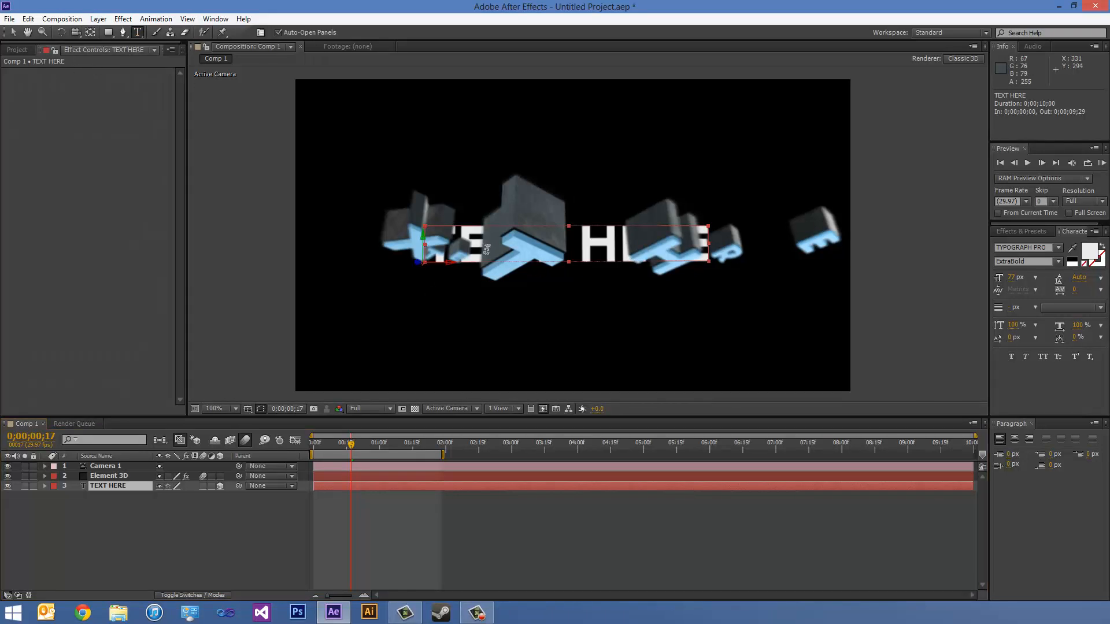
{"action": "key", "text": "ctrl+a"}
{"action": "type", "text": "H"}
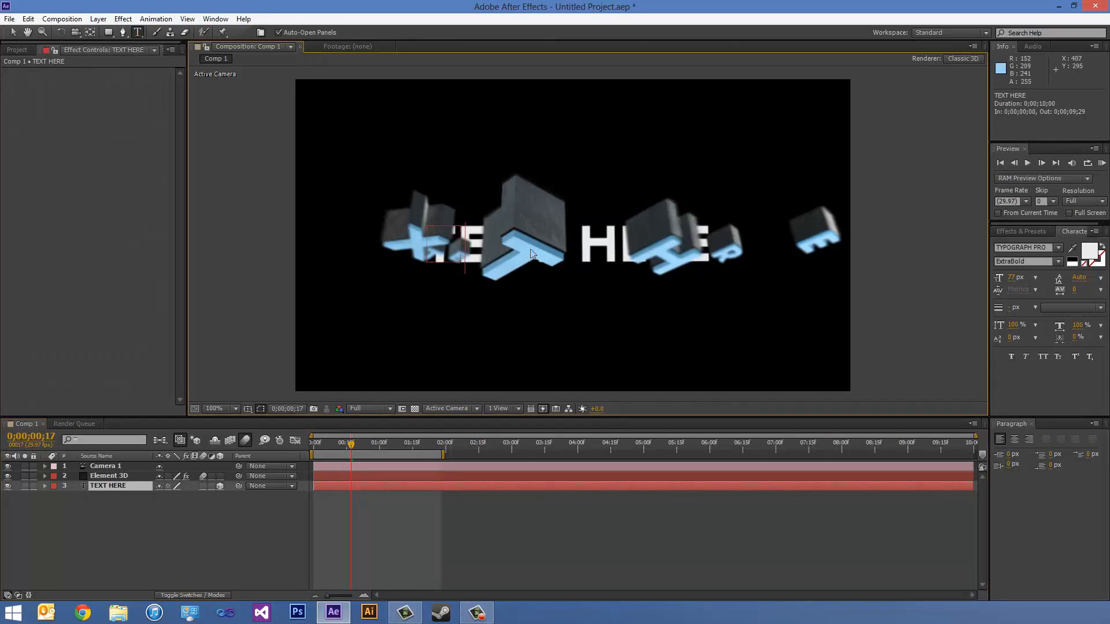
{"action": "type", "text": "ELLO WORLD"}
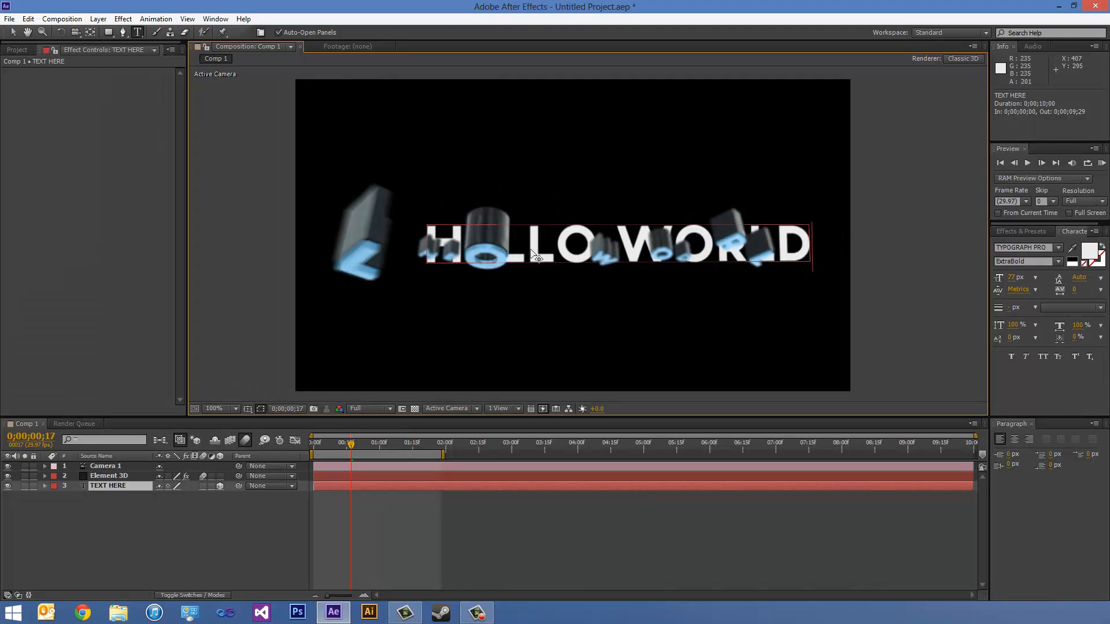
{"action": "key", "text": "KP_Enter"}
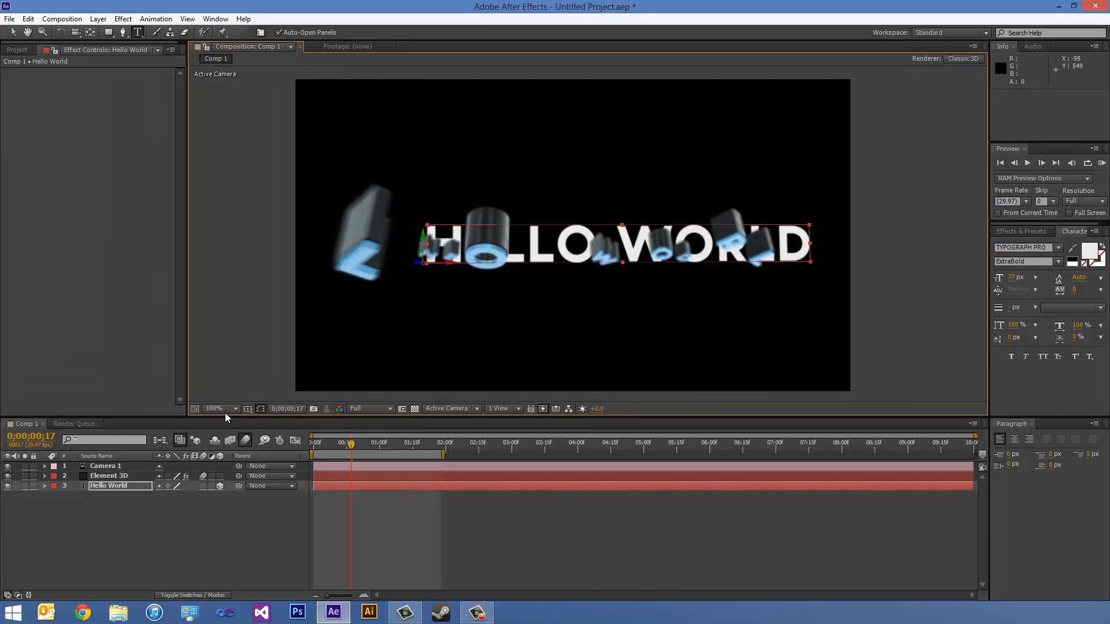
{"action": "left_click_drag", "start_coordinate": [341, 446], "coordinate": [306, 446]}
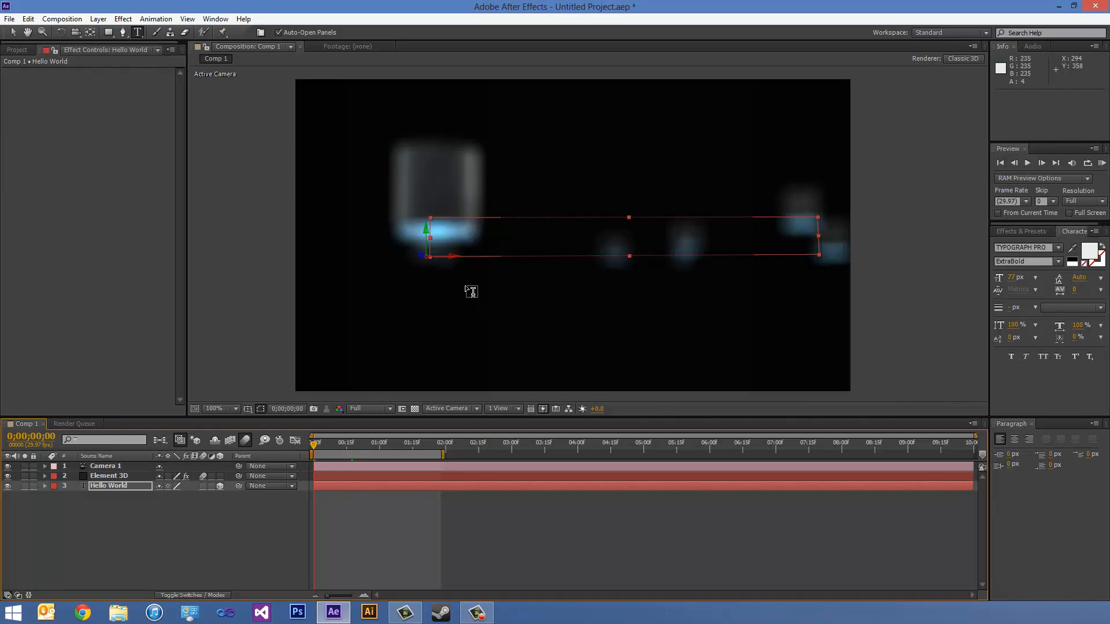
{"action": "left_click_drag", "start_coordinate": [316, 446], "coordinate": [408, 444]}
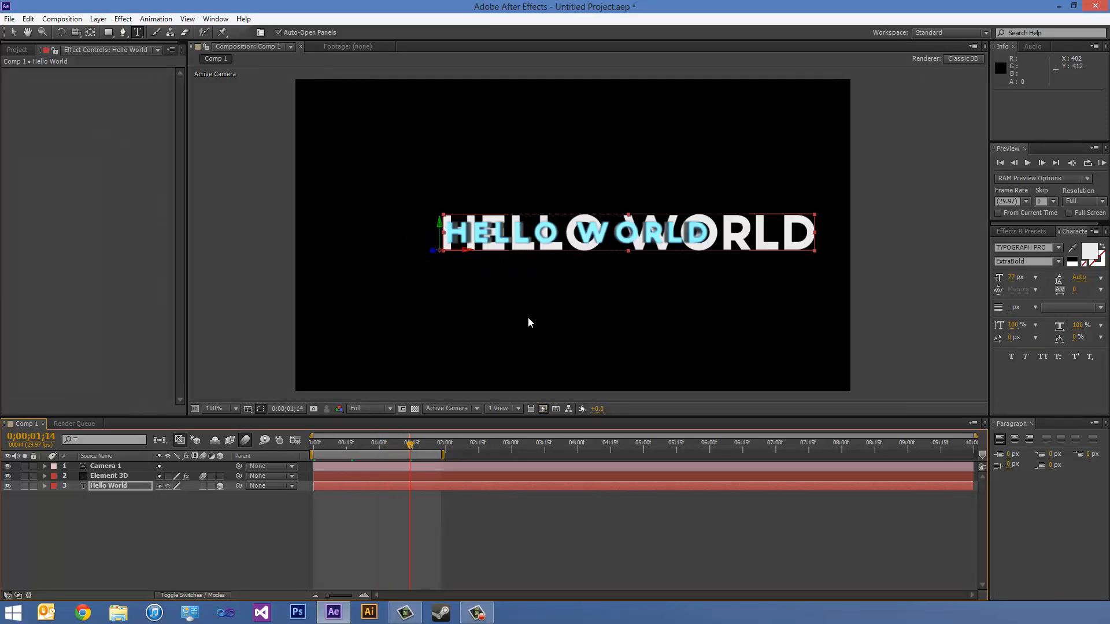
- Undo the text replacement, return to the first frame, and hide the TEXT HERE layer
{"action": "key", "text": "ctrl+z"}
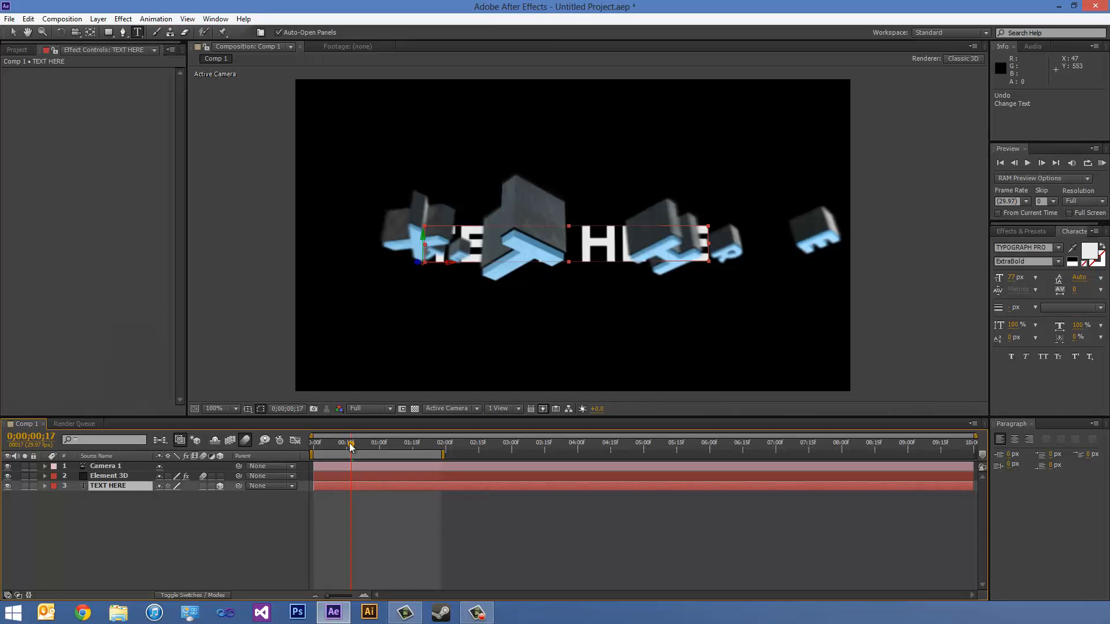
{"action": "left_click_drag", "start_coordinate": [351, 446], "coordinate": [308, 448]}
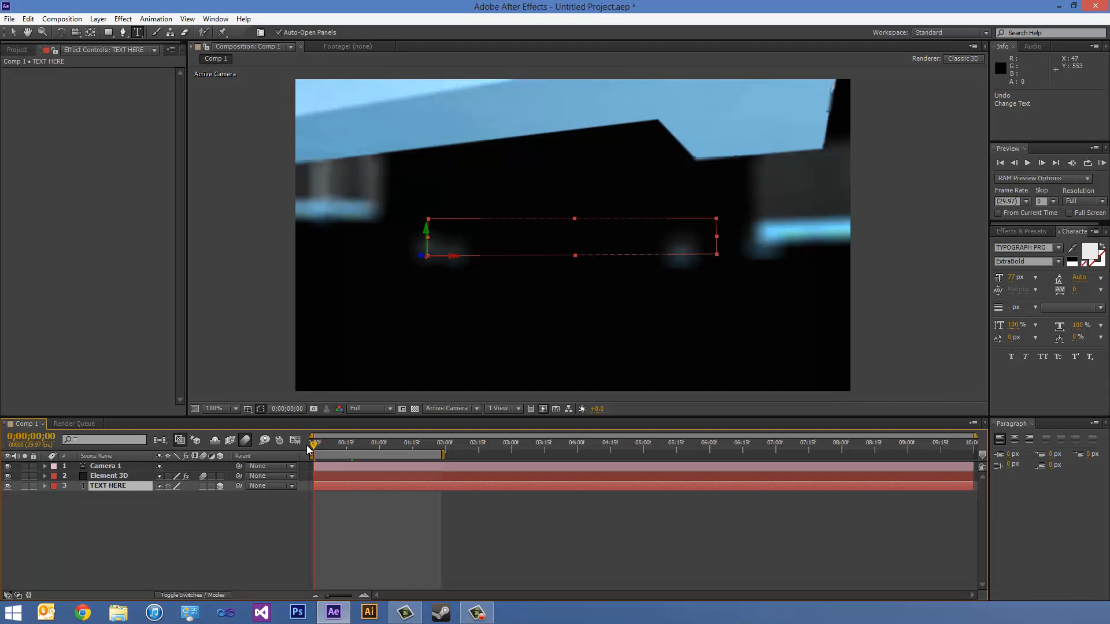
{"action": "left_click", "coordinate": [7, 486]}
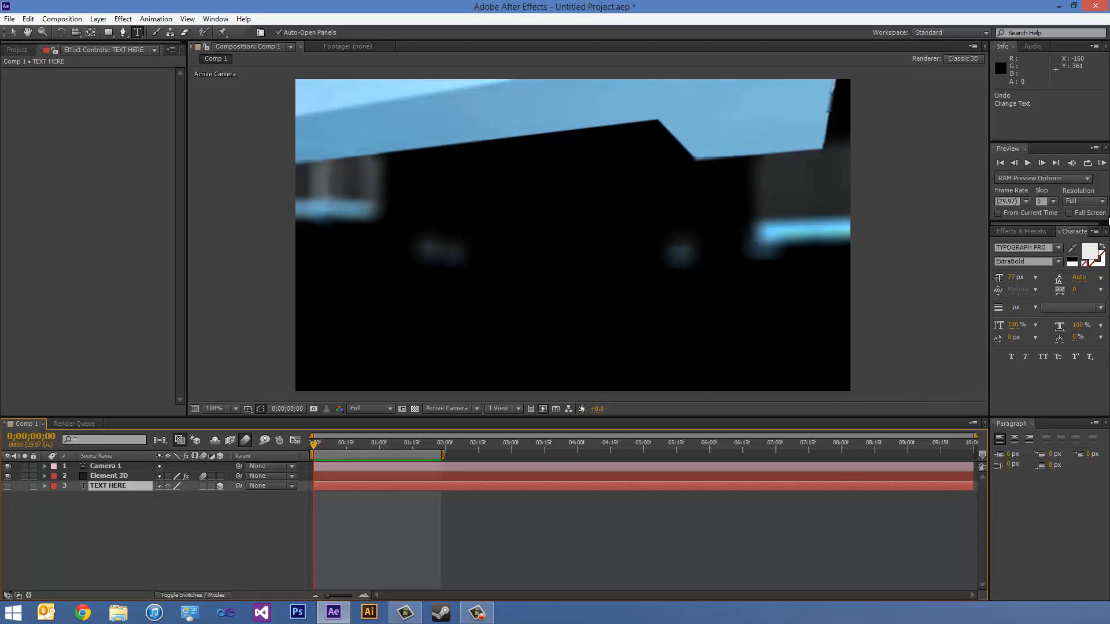
{"action": "left_click", "coordinate": [8, 486]}
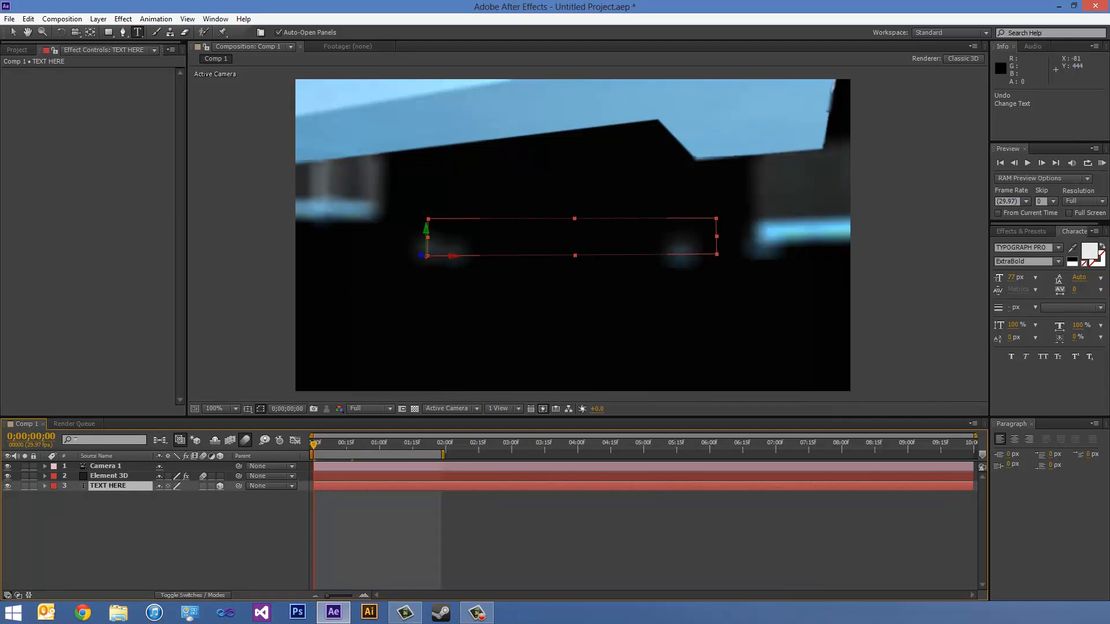
{"action": "left_click", "coordinate": [7, 486]}
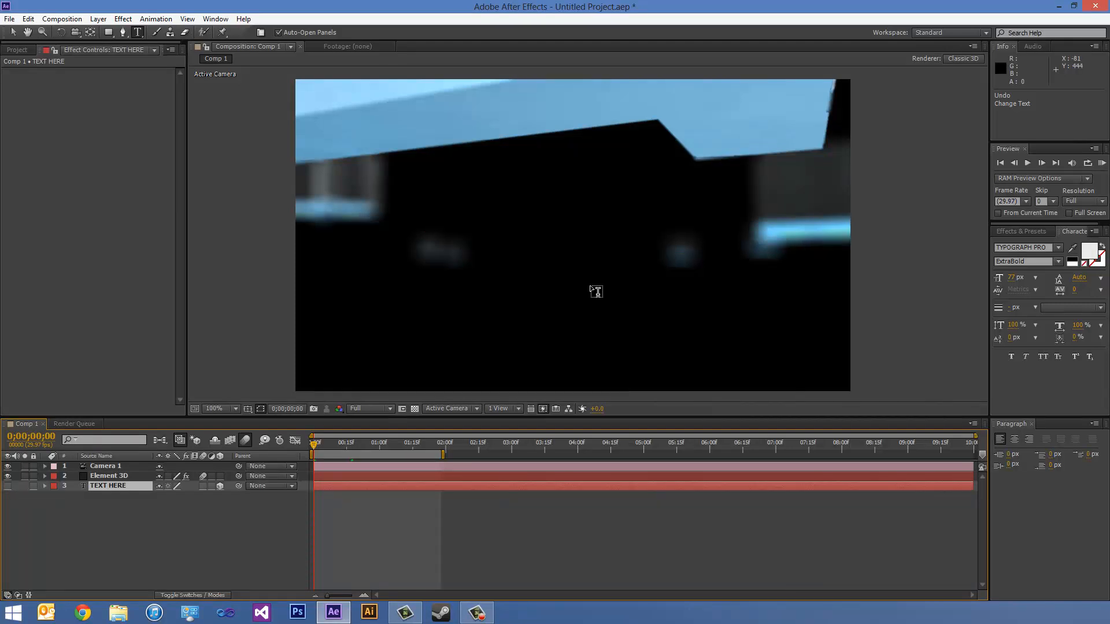
- Preview the TEXT HERE animation from the first frame with the source text layer hidden
{"action": "left_click", "coordinate": [1100, 167]}
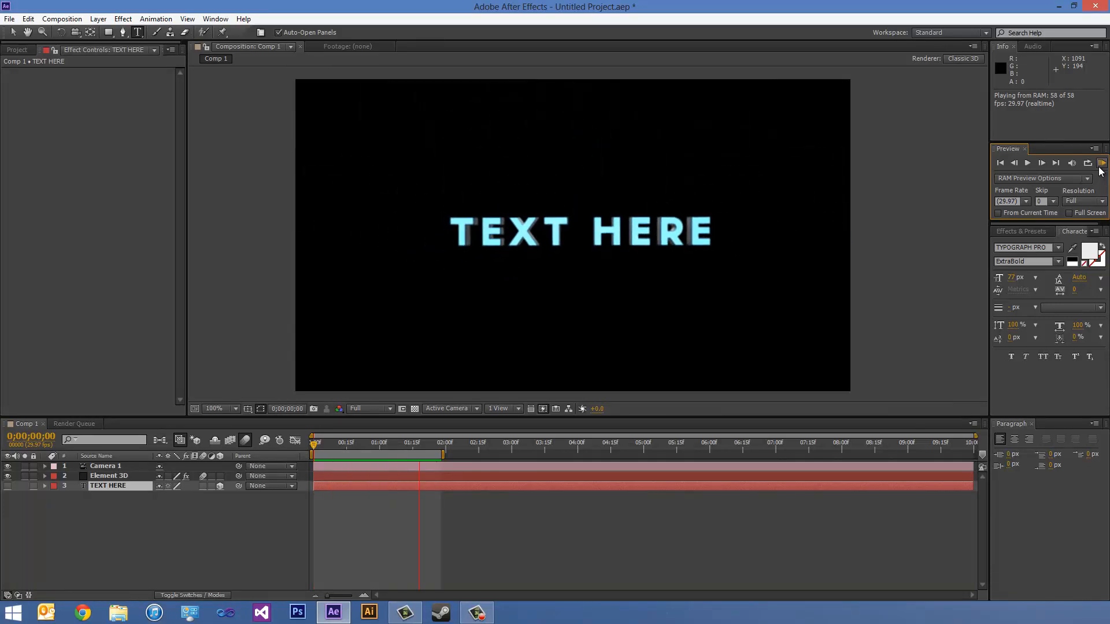
{"action": "left_click", "coordinate": [1100, 168]}
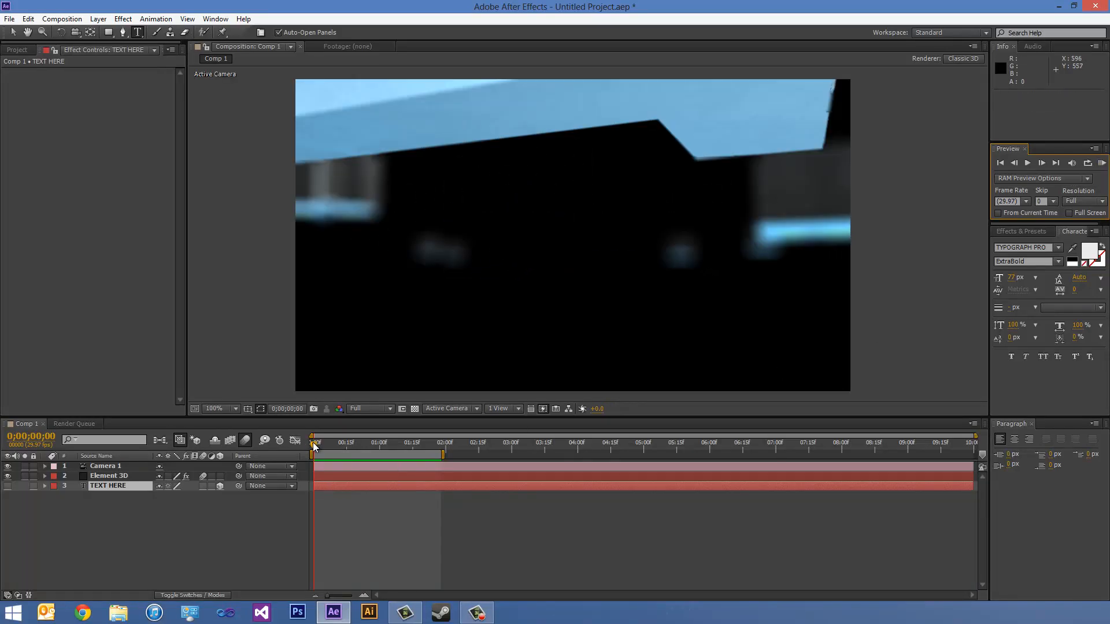
{"action": "mouse_move", "coordinate": [313, 442]}
{"action": "left_mouse_down"}
{"action": "mouse_move", "coordinate": [384, 443]}
{"action": "mouse_move", "coordinate": [309, 450]}
{"action": "left_mouse_up"}
- Reveal the keyframes of Element 3D and Camera 1, and extend the work area to a duration of 0;00;03;26
{"action": "left_click", "coordinate": [116, 475]}
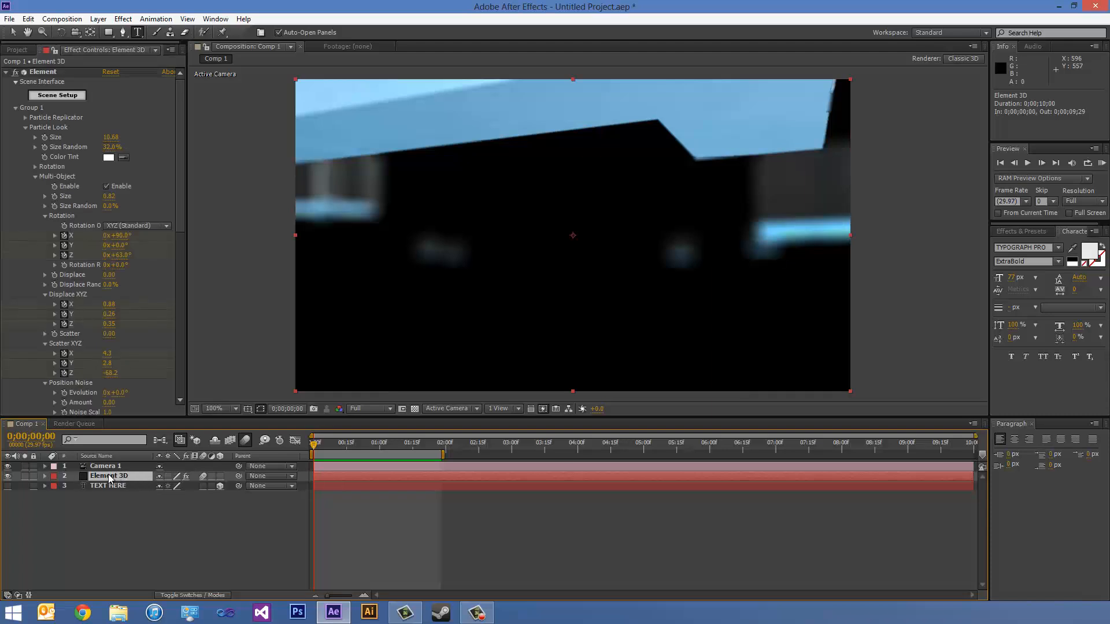
{"action": "key", "text": "u"}
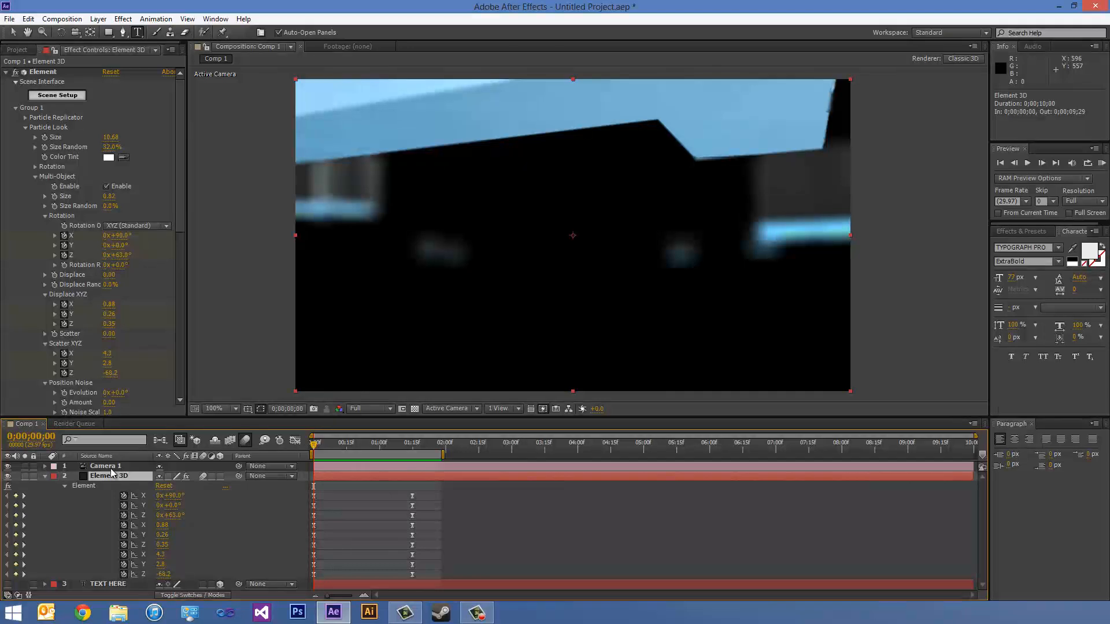
{"action": "left_click", "coordinate": [111, 466]}
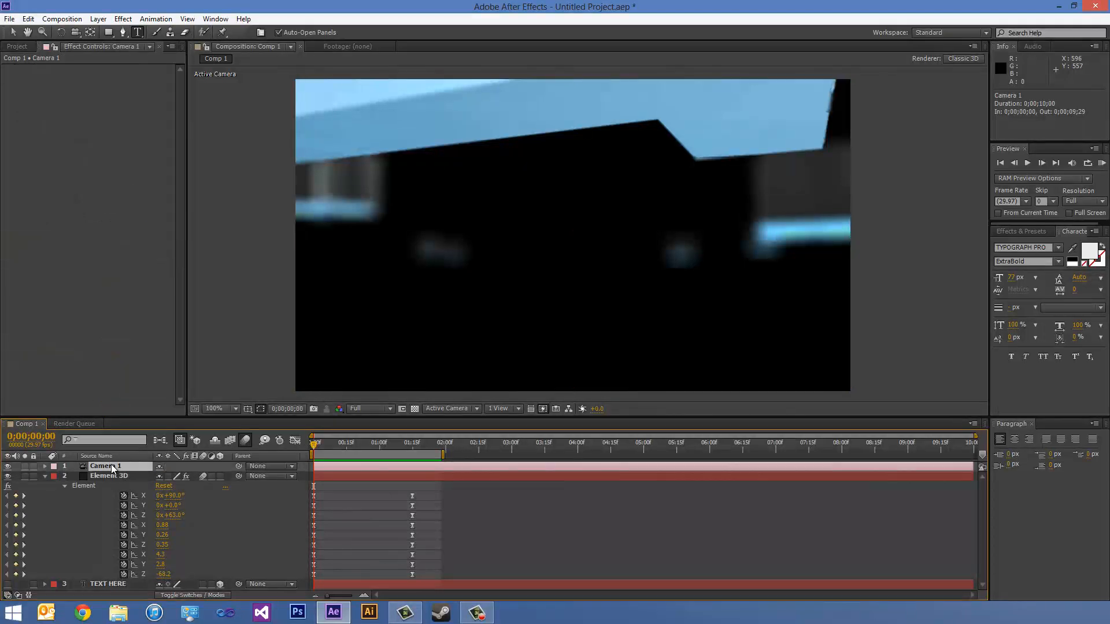
{"action": "key", "text": "u"}
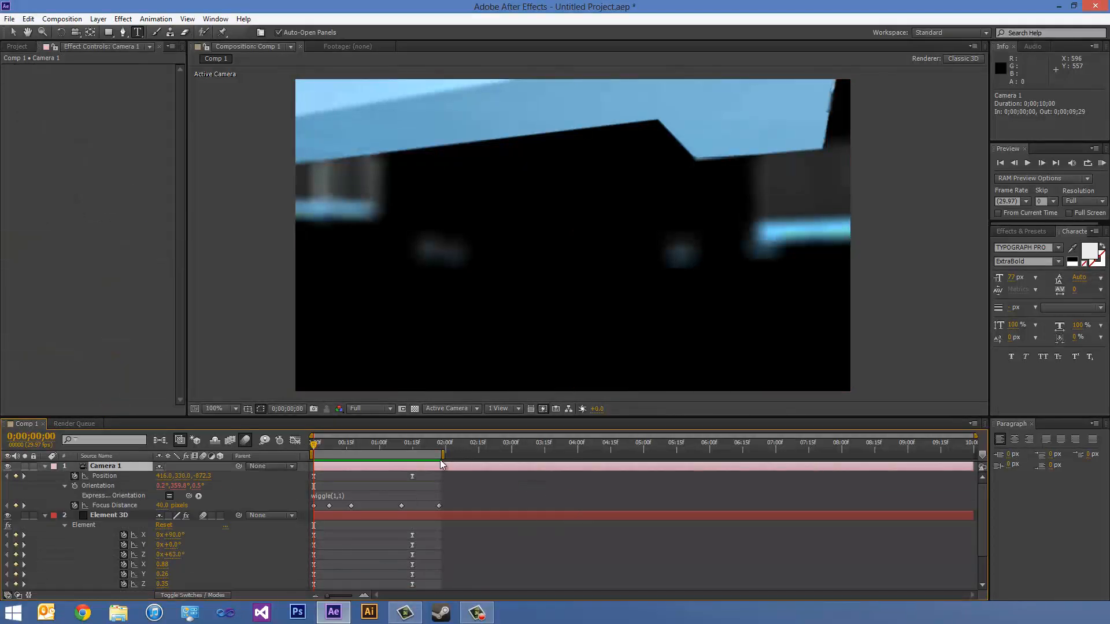
{"action": "left_click_drag", "start_coordinate": [442, 454], "coordinate": [570, 467]}
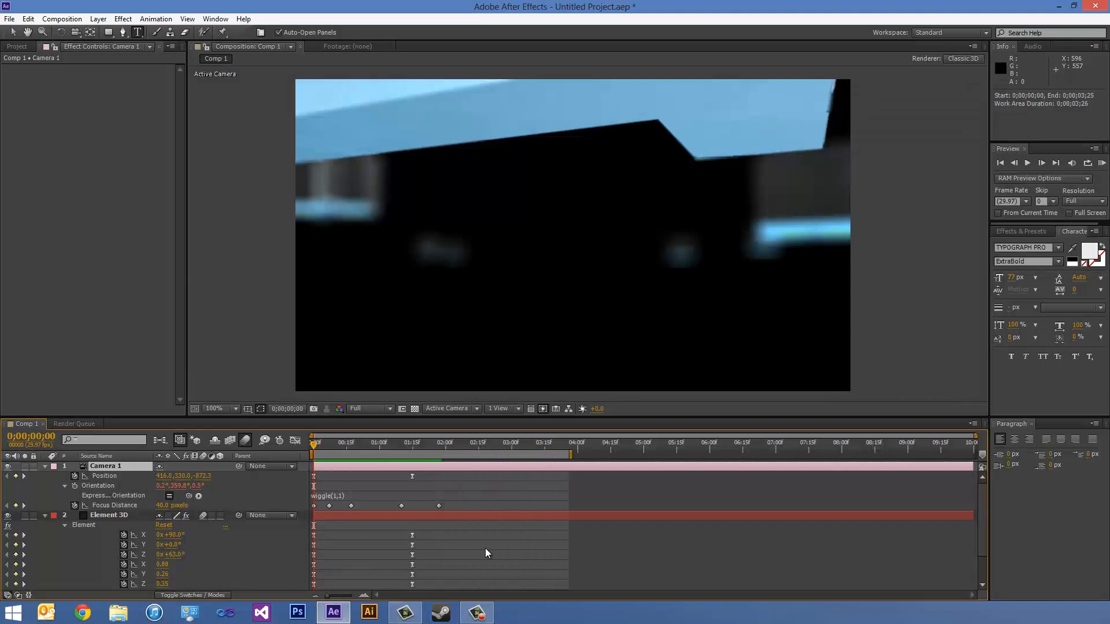
- Select all Camera 1 and Element 3D keyframes and shift them together so the first ones sit at 0;00;00;06
{"action": "scroll", "coordinate": [469, 532], "scroll_direction": "down", "scroll_amount": 2}
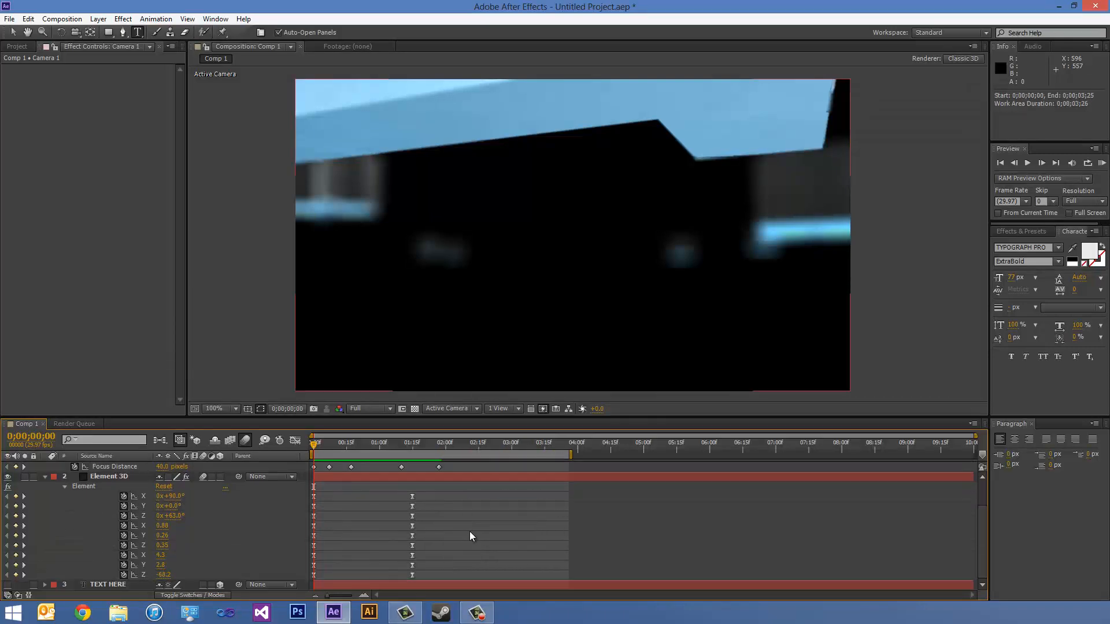
{"action": "scroll", "coordinate": [469, 532], "scroll_direction": "up", "scroll_amount": 2}
{"action": "left_click_drag", "start_coordinate": [392, 415], "coordinate": [392, 186]}
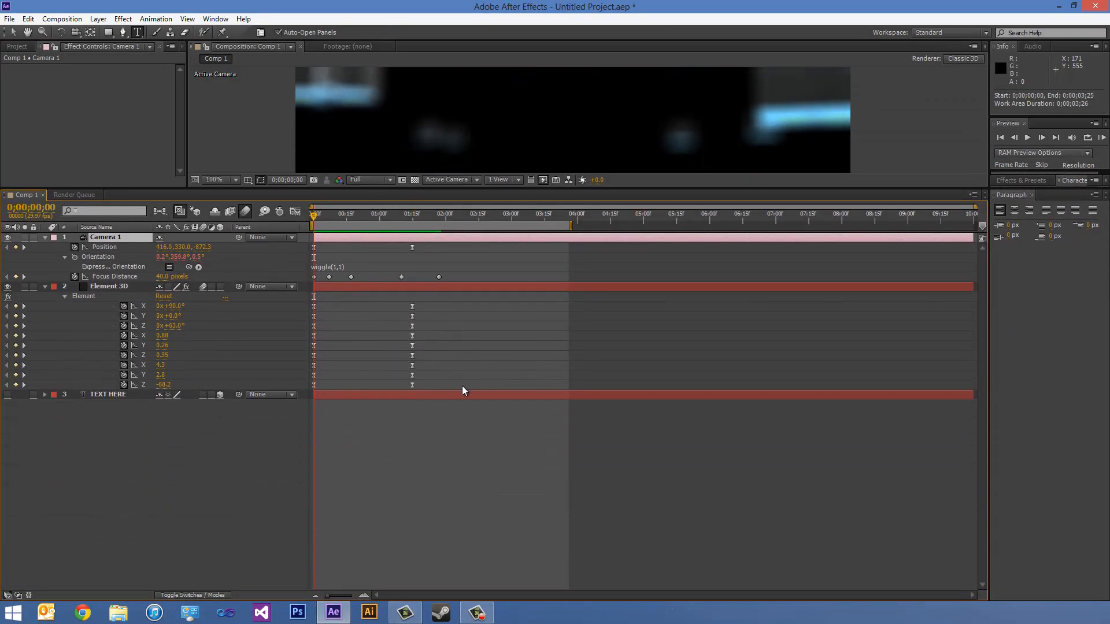
{"action": "left_click_drag", "start_coordinate": [525, 243], "coordinate": [328, 384]}
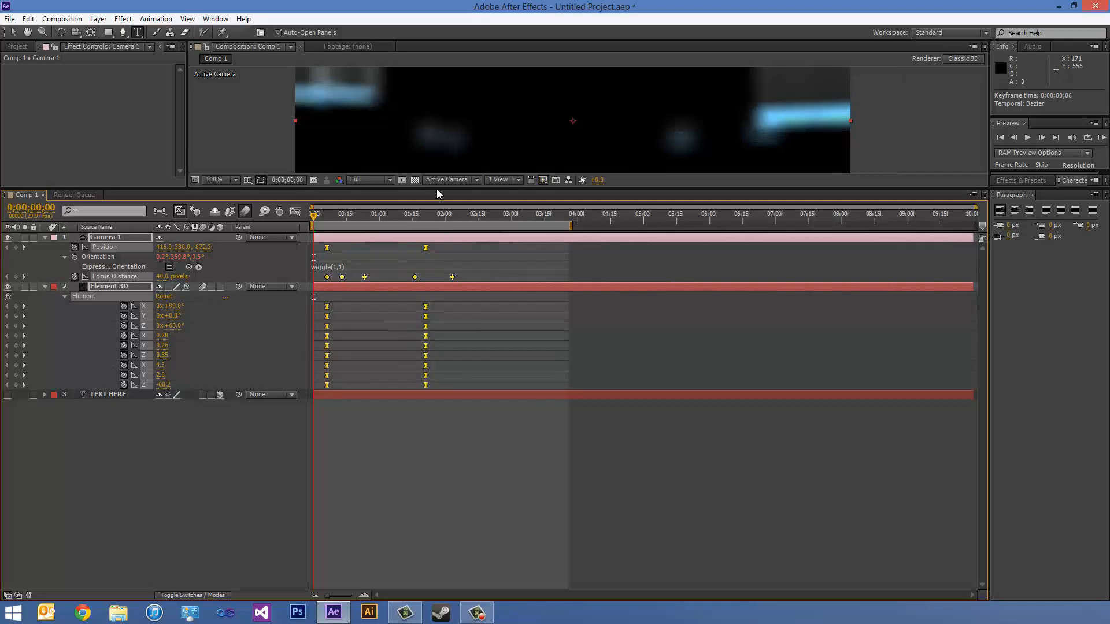
{"action": "left_click_drag", "start_coordinate": [436, 187], "coordinate": [435, 400]}
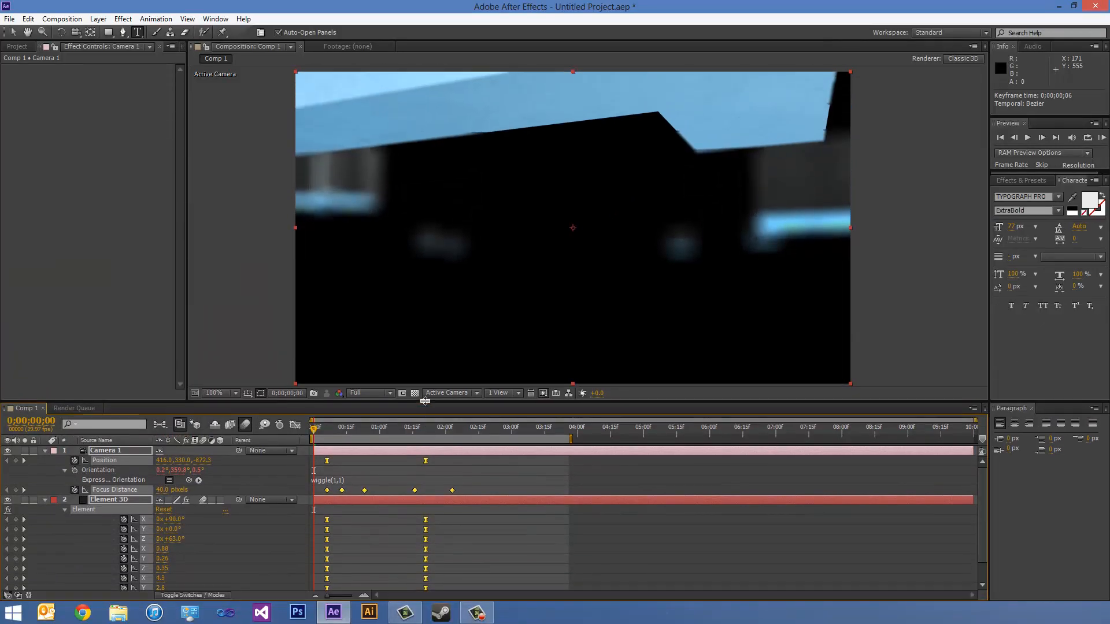
- Preview the retimed animation and shift all selected keyframes so Camera 1's second Position keyframe sits at 0;00;01;26
{"action": "left_click", "coordinate": [1101, 137]}
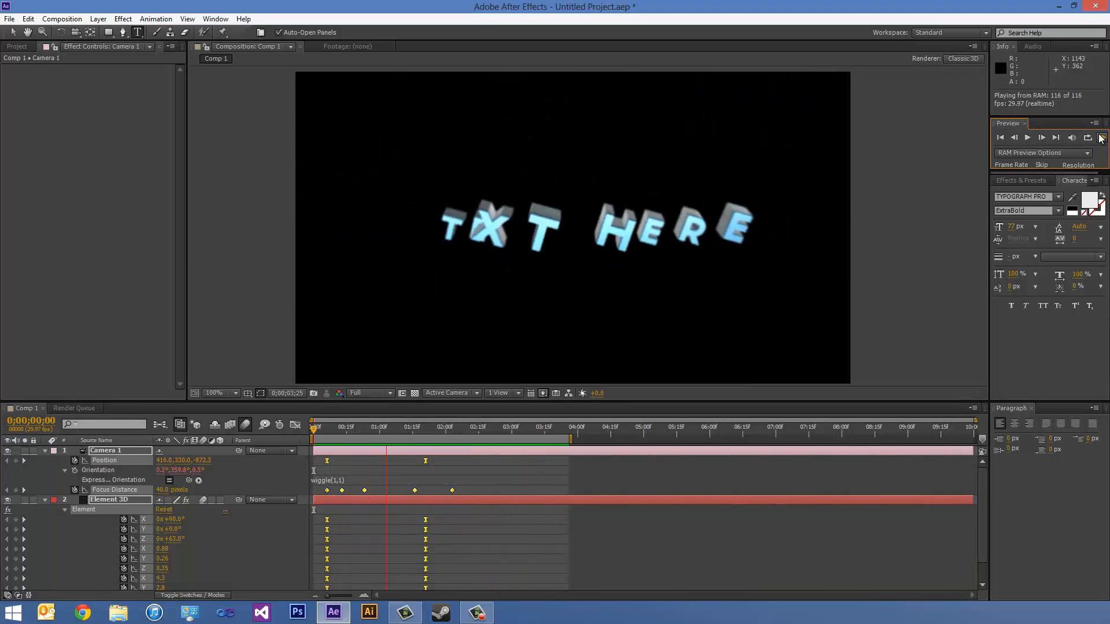
{"action": "left_click", "coordinate": [1101, 139]}
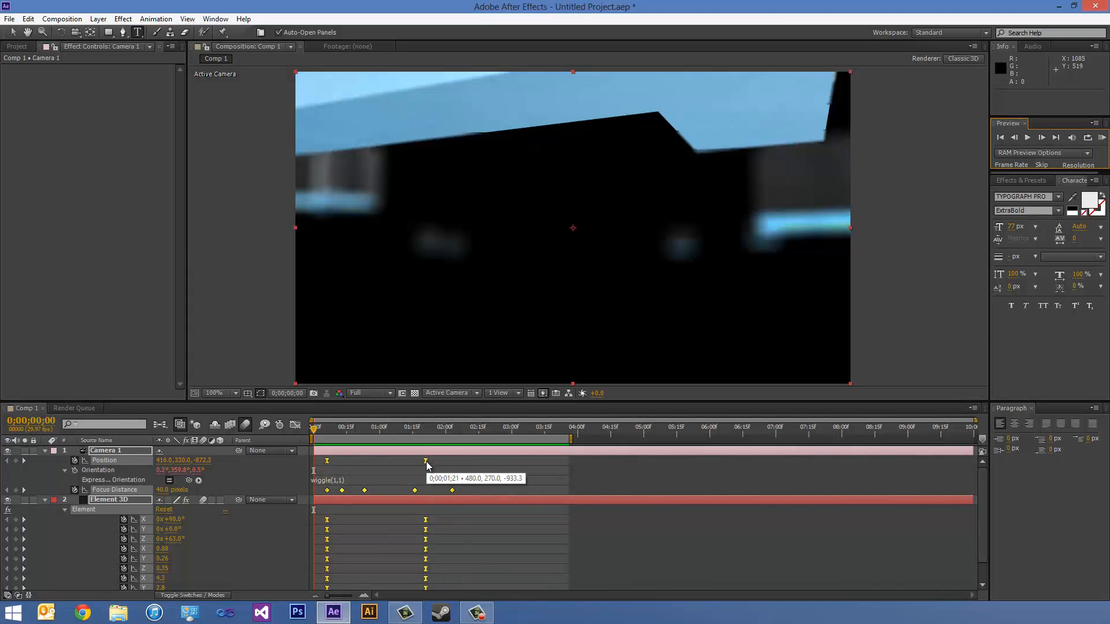
{"action": "left_click_drag", "start_coordinate": [425, 461], "coordinate": [439, 460]}
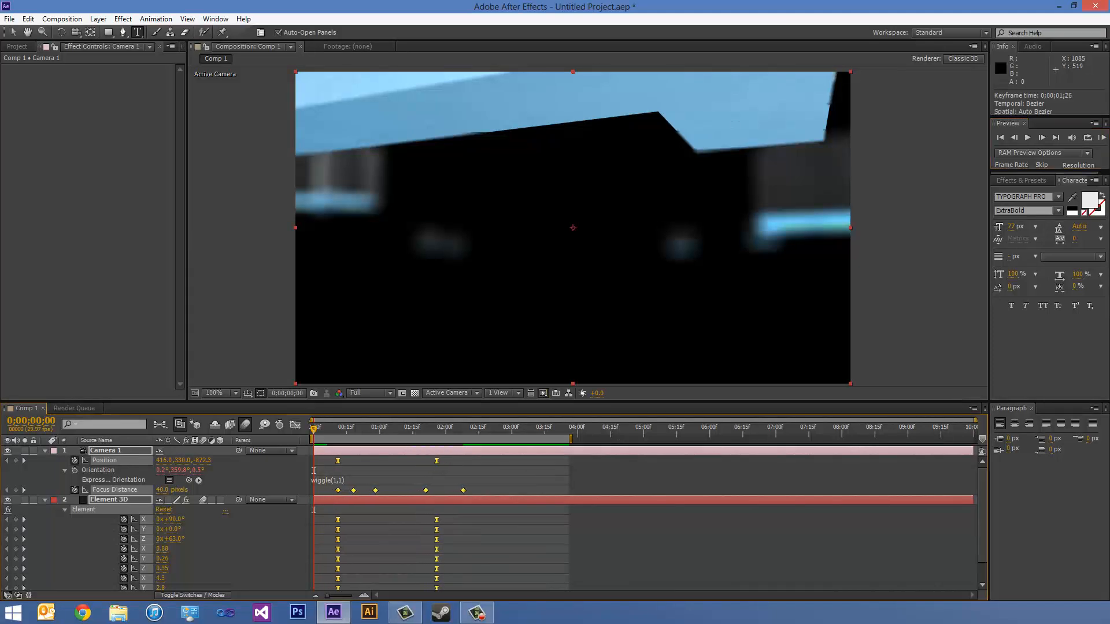
- End the work area at 0;00;02;17 and preview the shortened text animation
{"action": "left_click_drag", "start_coordinate": [491, 424], "coordinate": [483, 429]}
{"action": "key", "text": "n"}
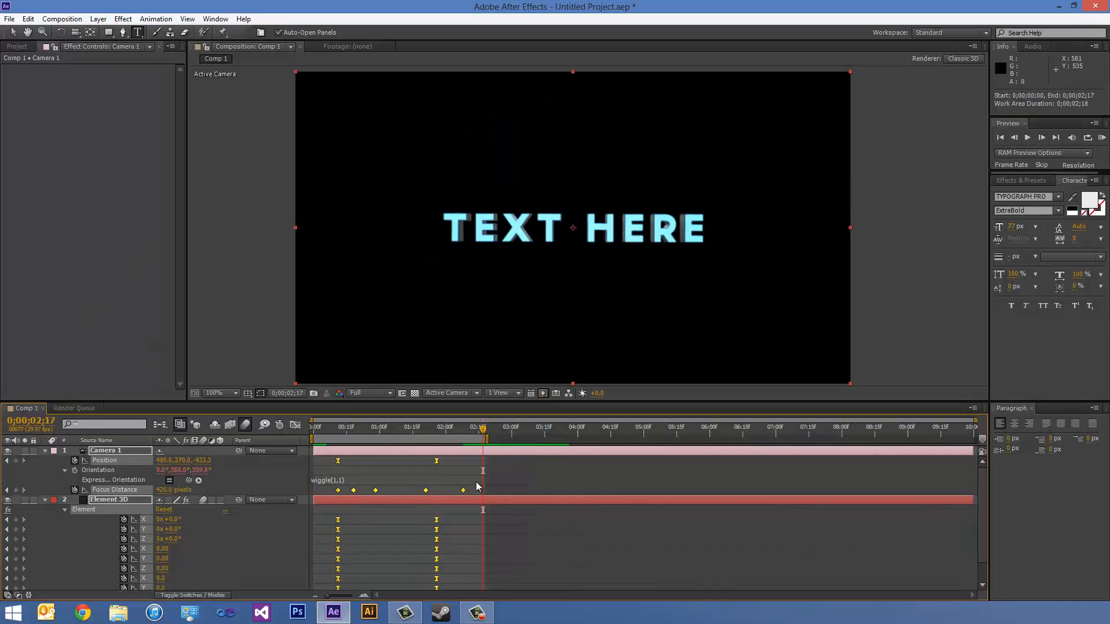
{"action": "left_click", "coordinate": [1102, 138]}
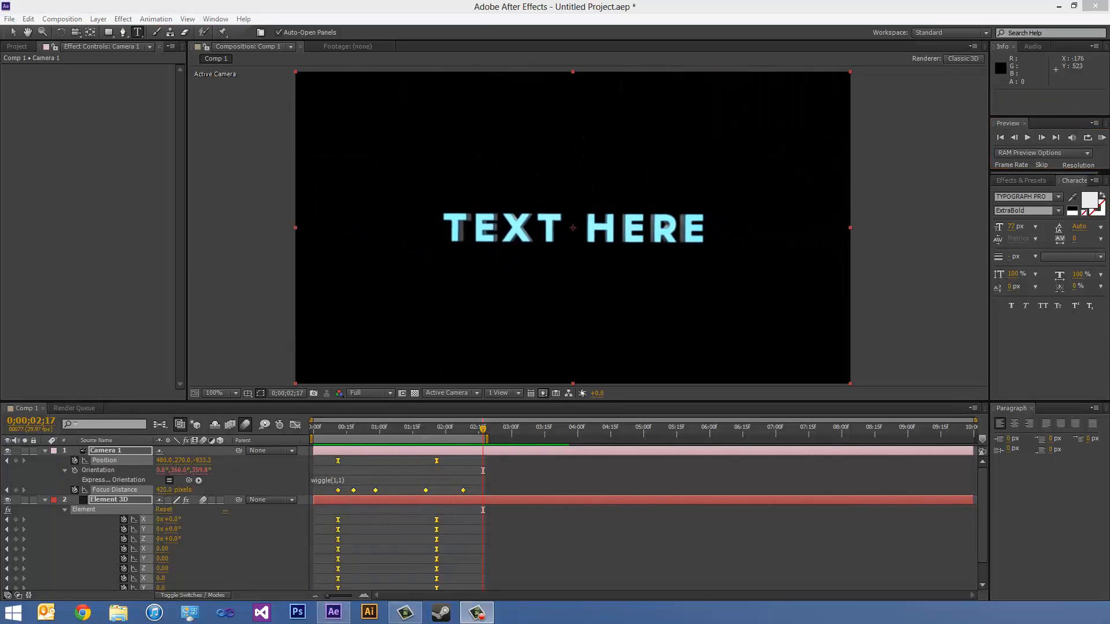
{"action": "left_click", "coordinate": [1100, 140]}
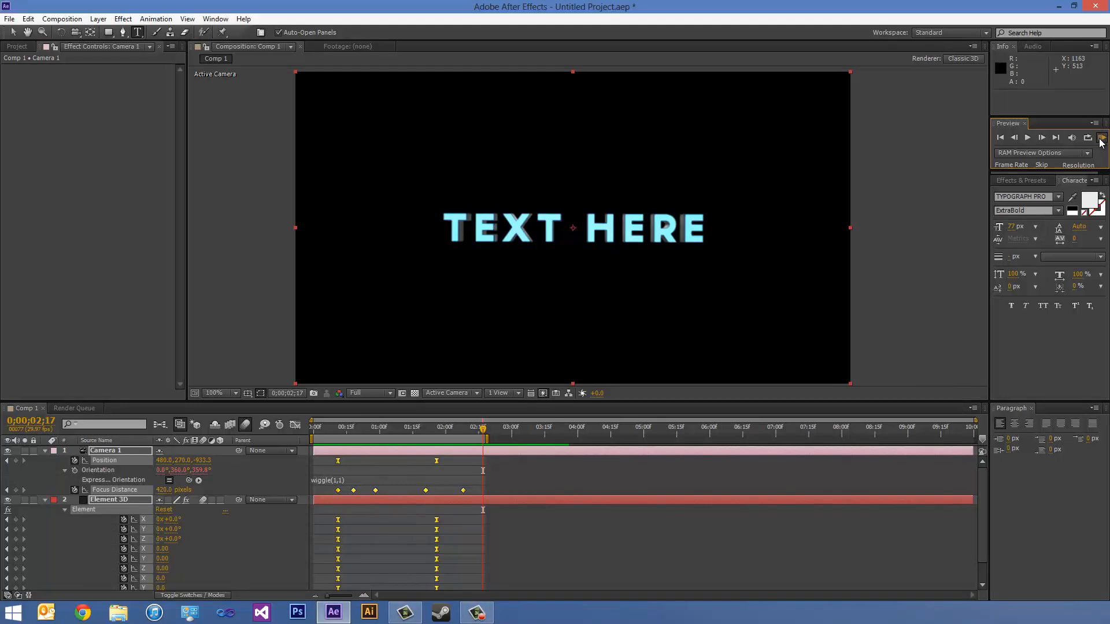
{"action": "left_click", "coordinate": [1100, 140]}
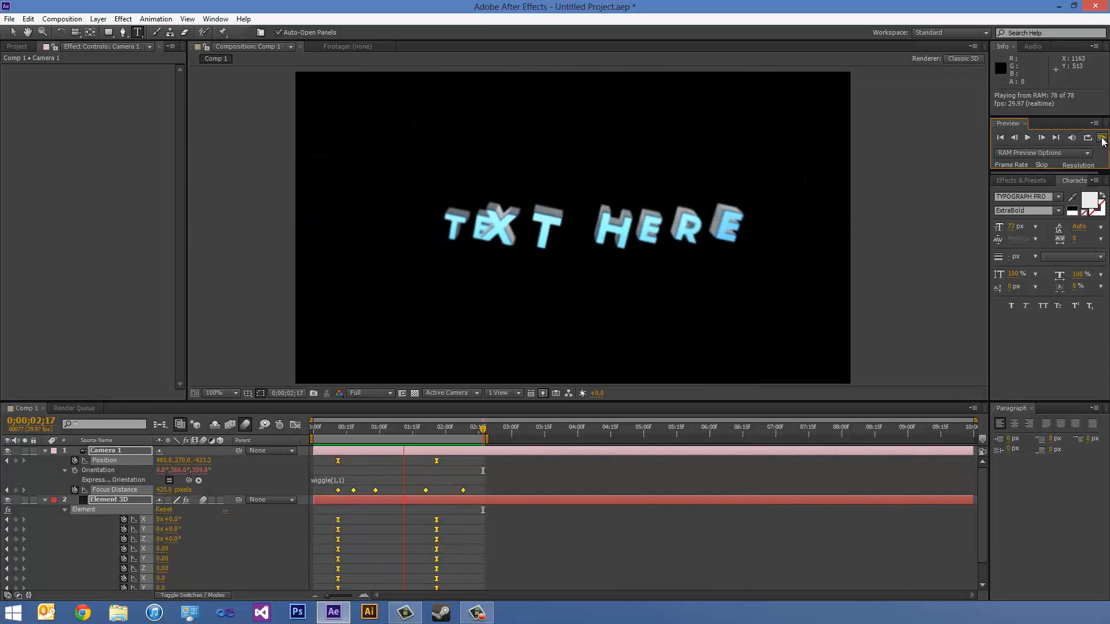
{"action": "left_click", "coordinate": [1101, 139]}
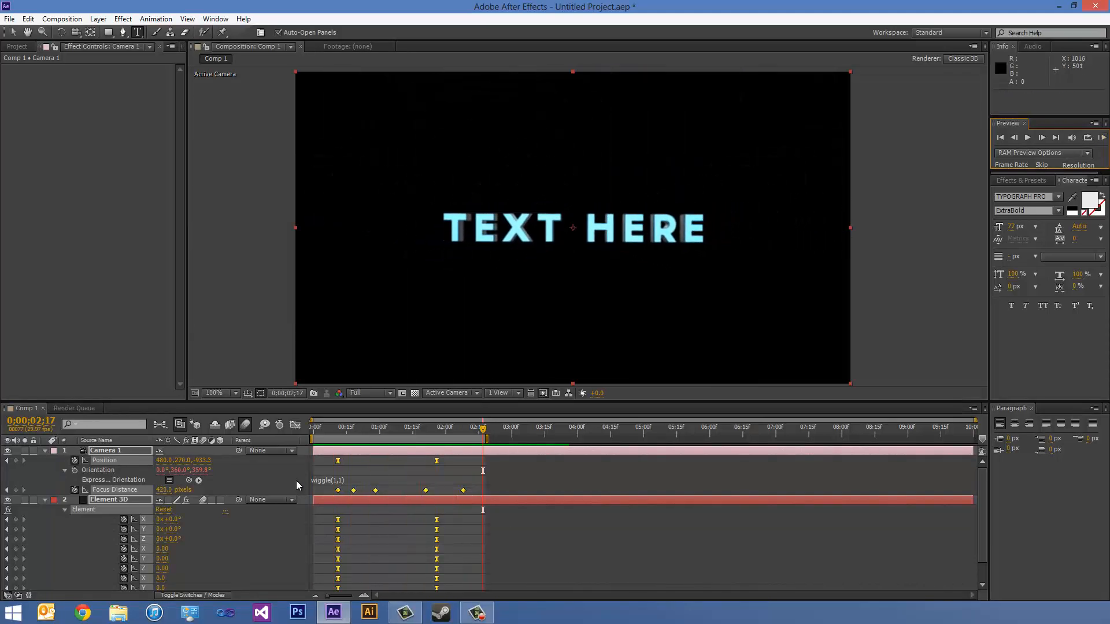
- Change Camera 1's Orientation expression to wiggle(0.5,1) and start a preview of the result
{"action": "left_click", "coordinate": [327, 480]}
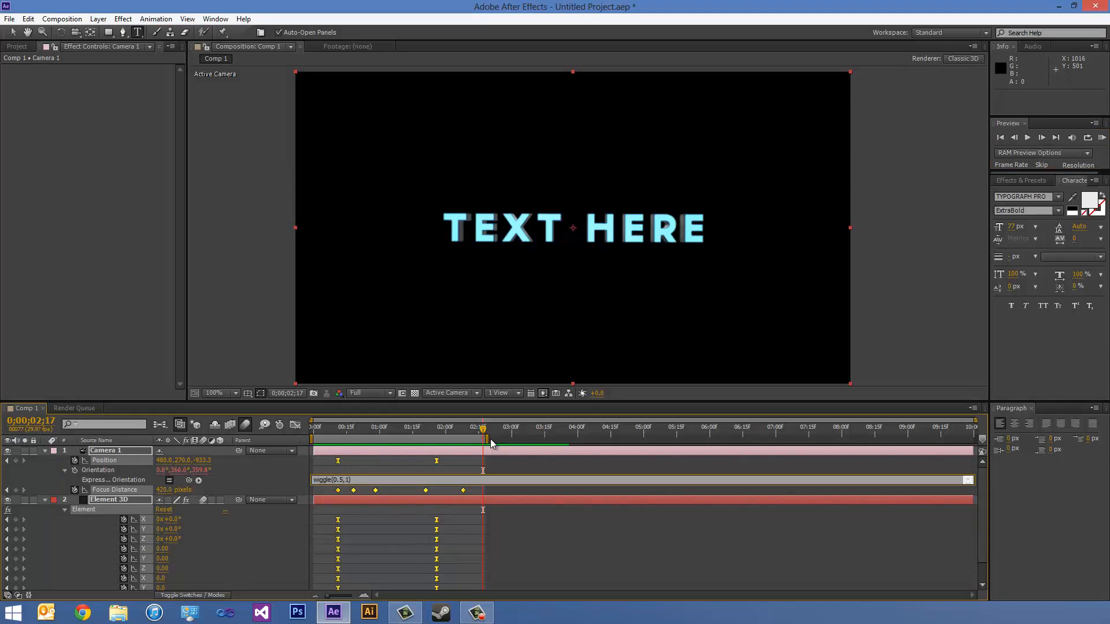
{"action": "left_click", "coordinate": [1101, 140]}
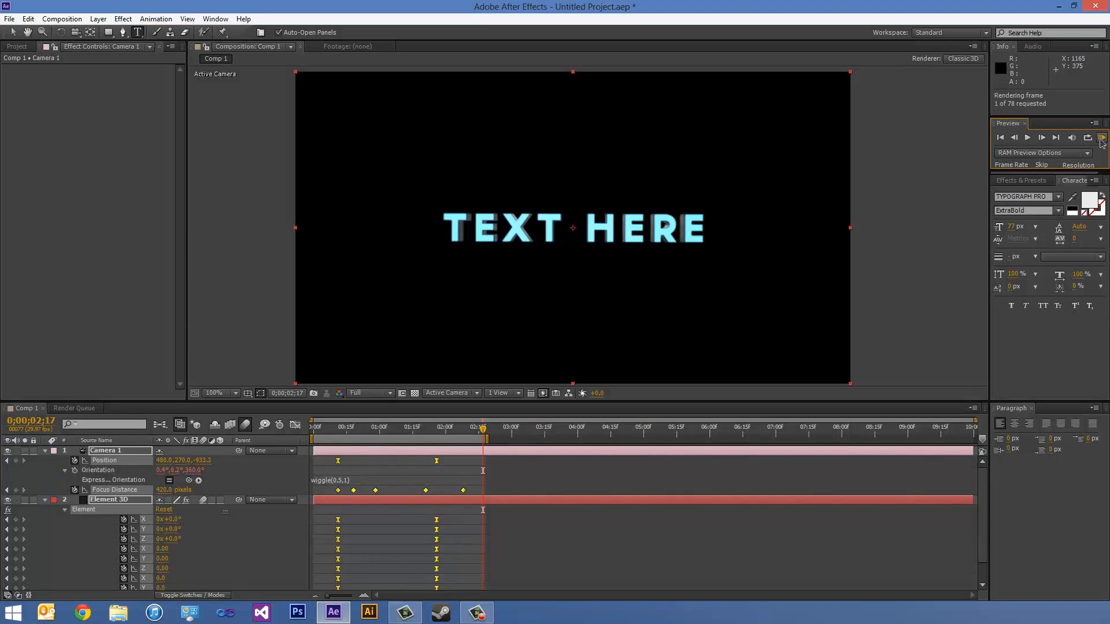
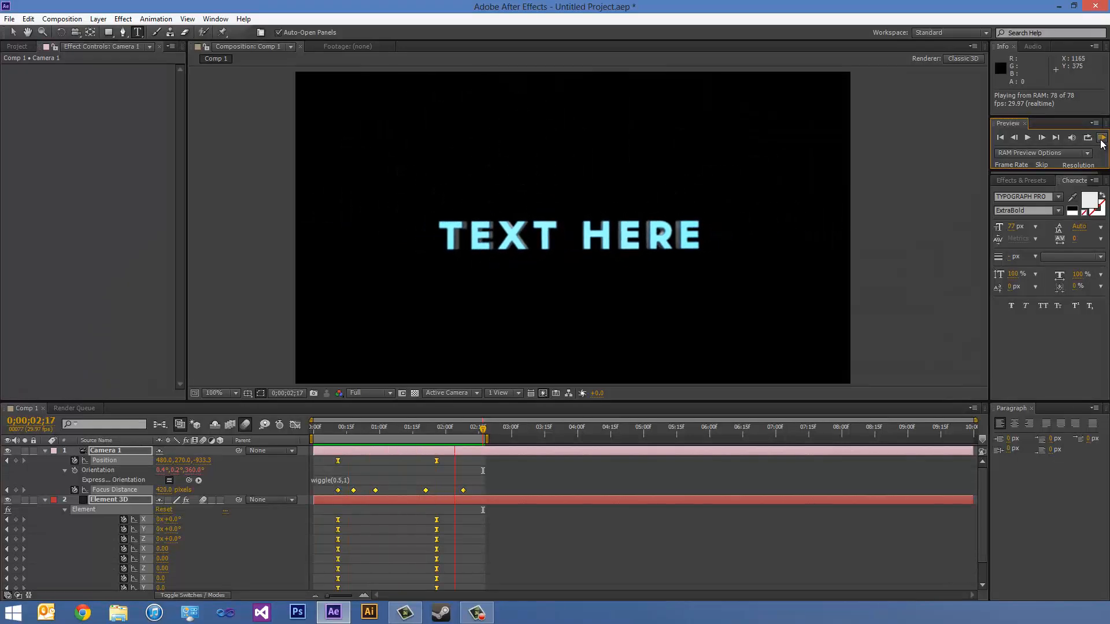
- Stop the preview and collapse the Element 3D and Camera 1 layer properties in the timeline
{"action": "left_click", "coordinate": [1101, 140]}
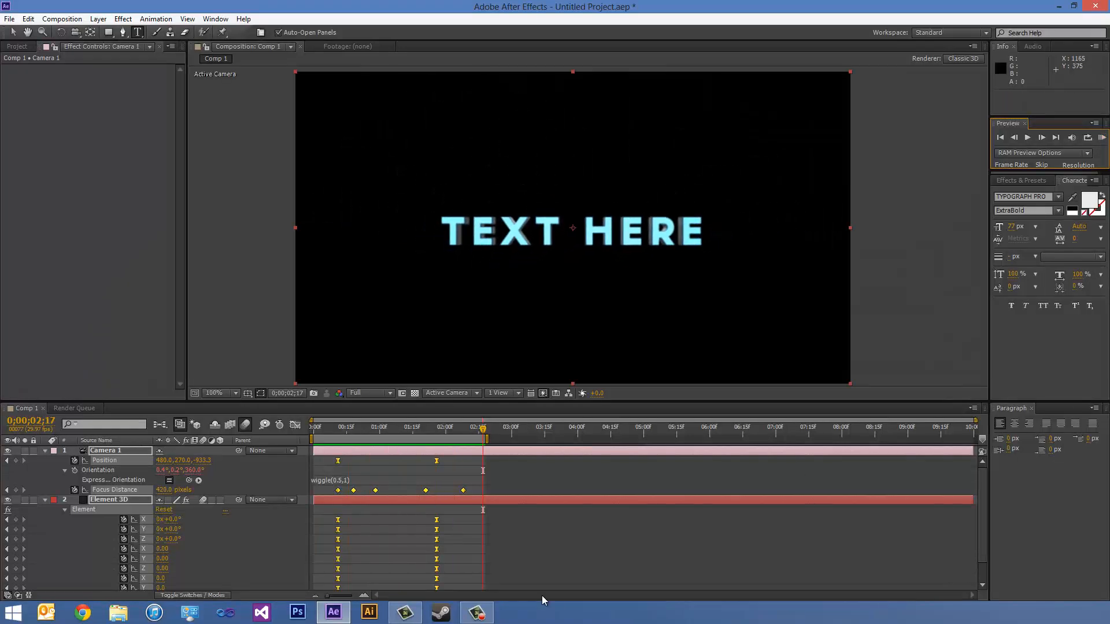
{"action": "left_click", "coordinate": [44, 499]}
{"action": "left_click", "coordinate": [45, 450]}
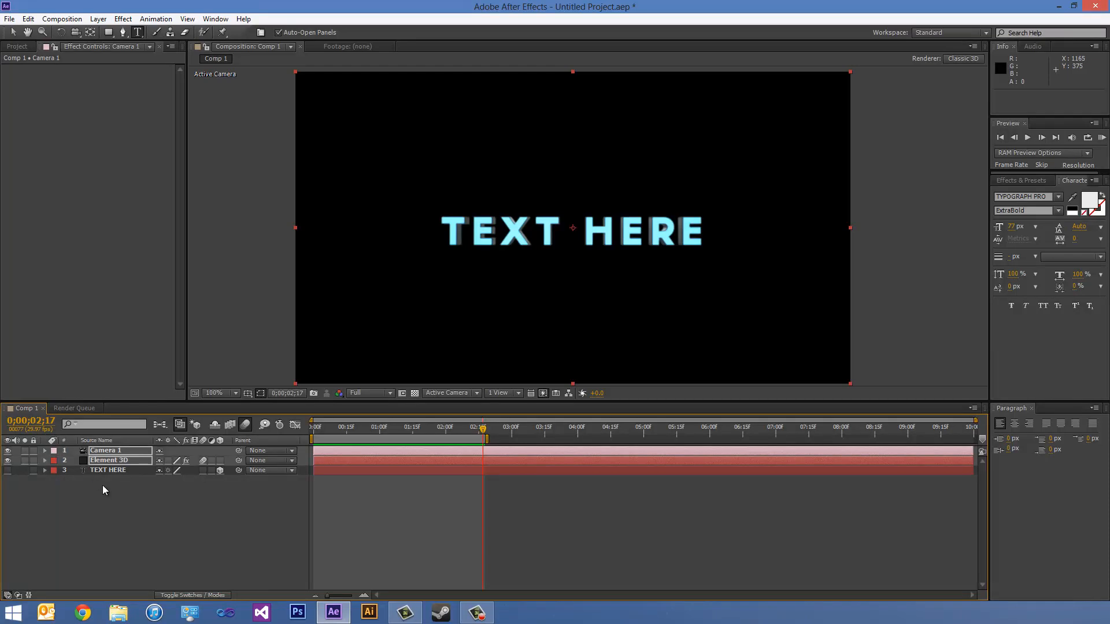
- Apply the Stylize Glow effect to the Element 3D layer
{"action": "left_click", "coordinate": [114, 469]}
{"action": "left_click", "coordinate": [130, 458]}
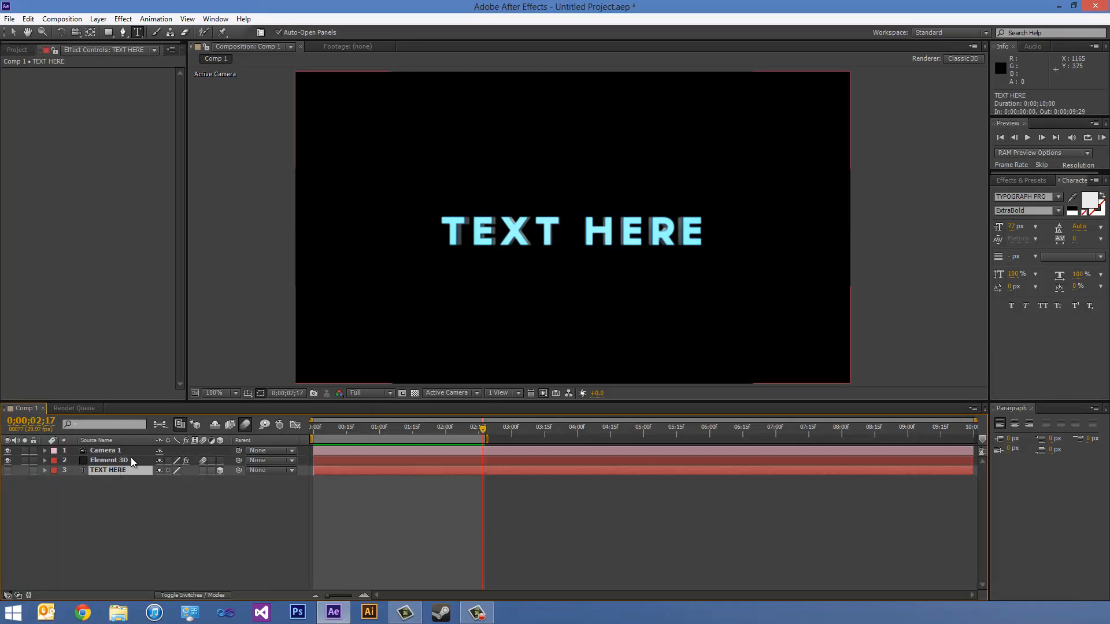
{"action": "left_click", "coordinate": [123, 19]}
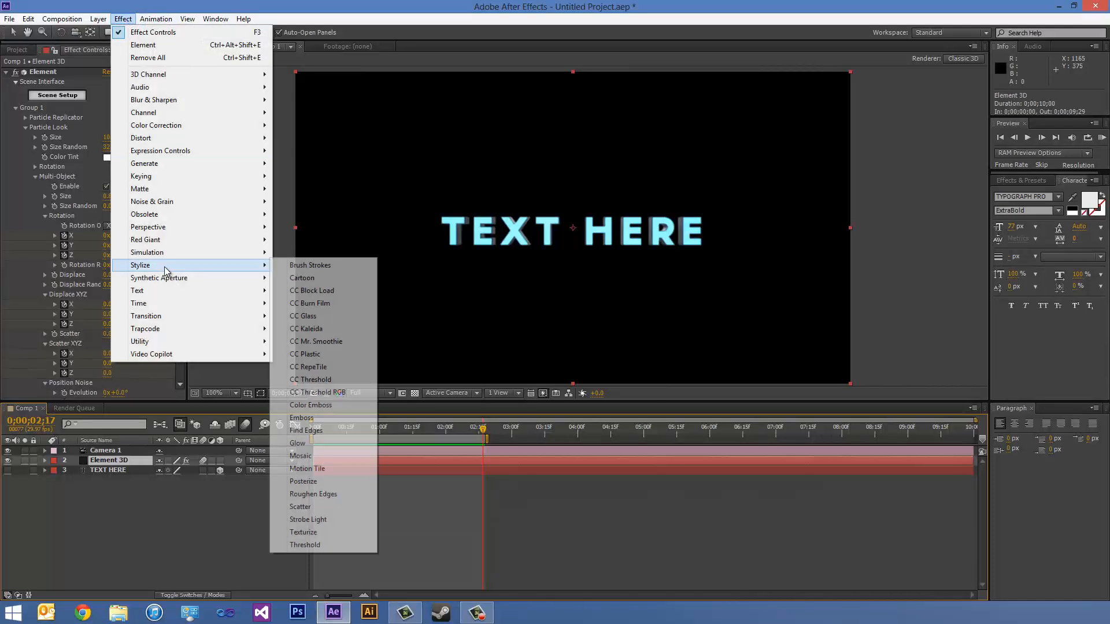
{"action": "mouse_move", "coordinate": [172, 220]}
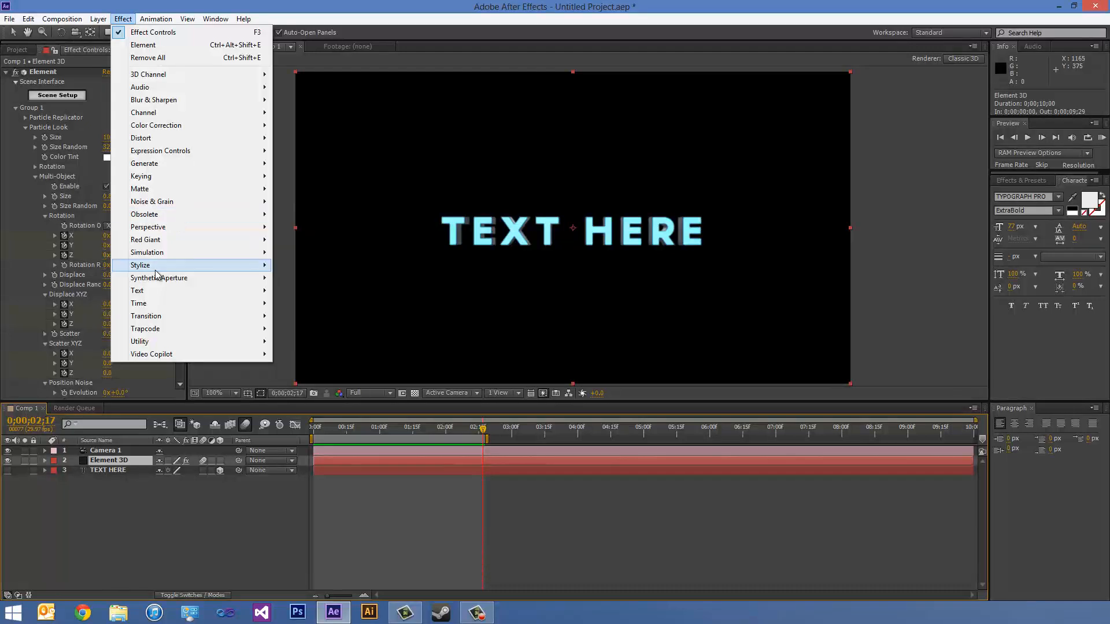
{"action": "mouse_move", "coordinate": [155, 271]}
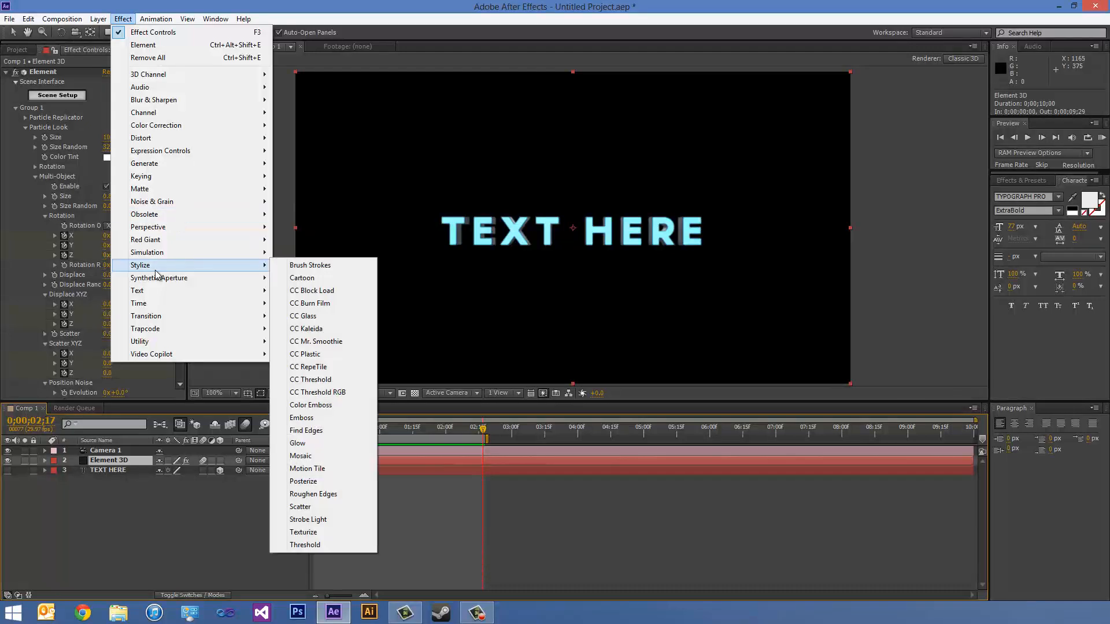
{"action": "left_click", "coordinate": [320, 446]}
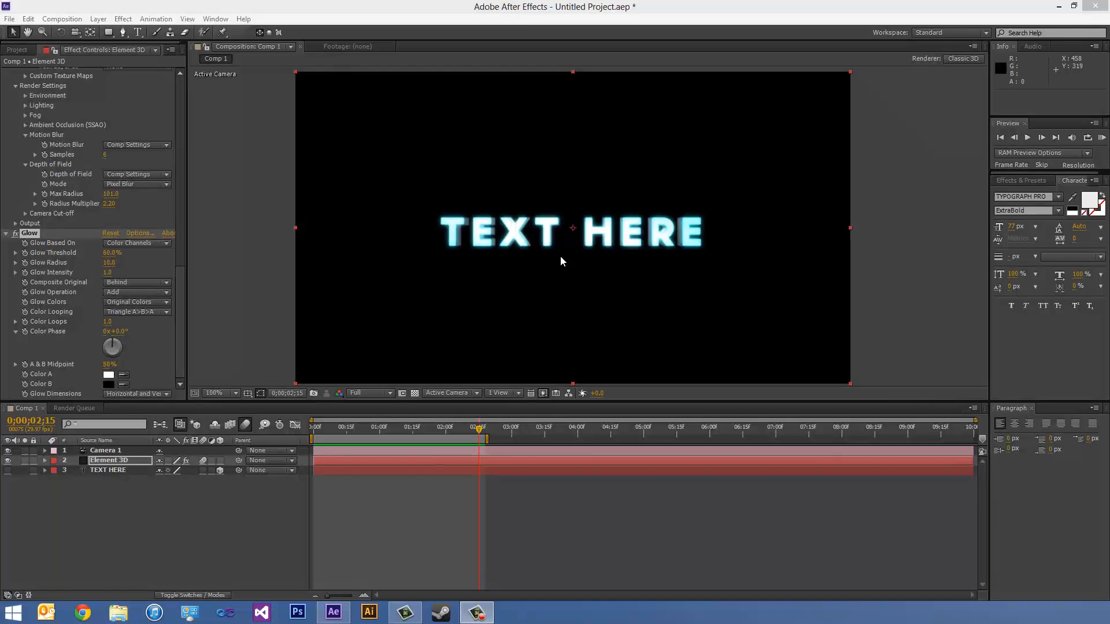
- Check the glow along the animation, then set Glow Intensity to 0 at 0;00;01;12
{"action": "left_click_drag", "start_coordinate": [478, 428], "coordinate": [345, 429]}
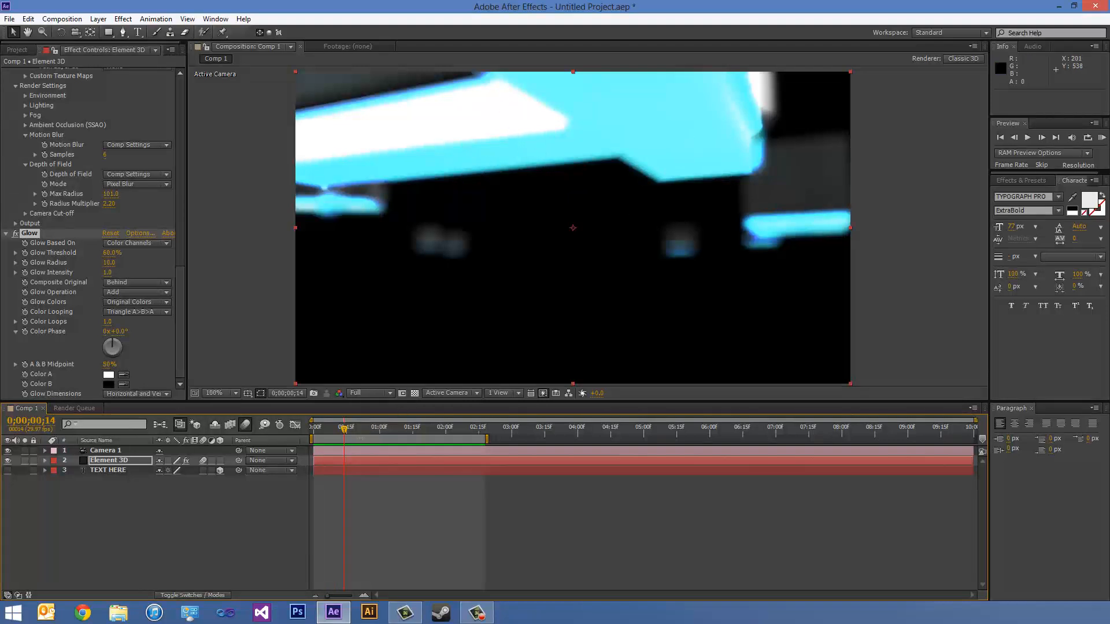
{"action": "left_click_drag", "start_coordinate": [345, 429], "coordinate": [403, 434]}
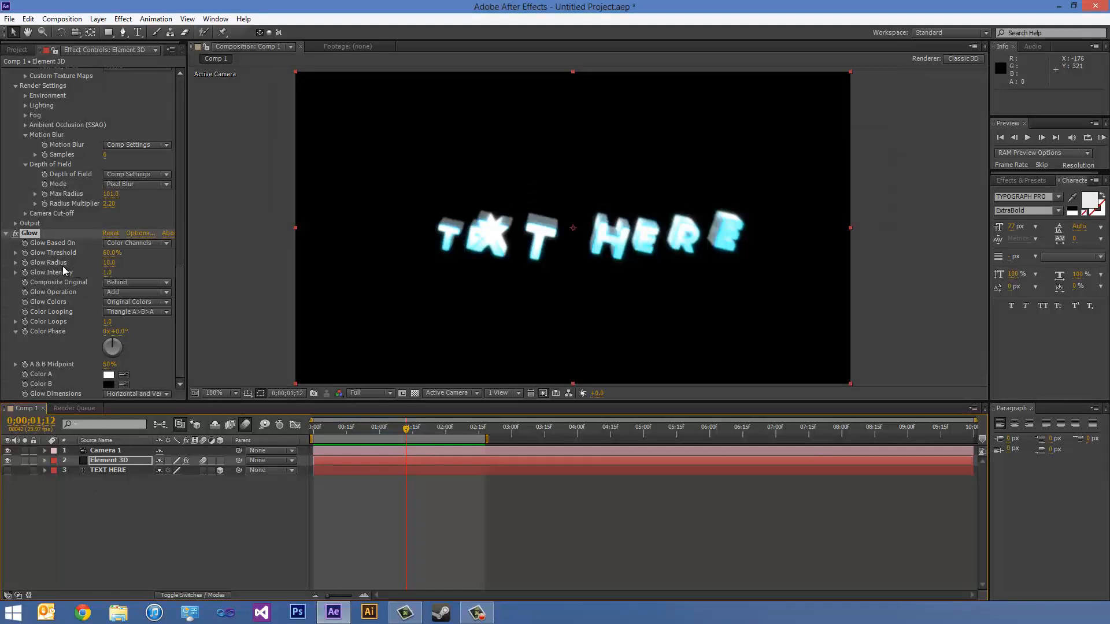
{"action": "left_click", "coordinate": [107, 272]}
{"action": "type", "text": "0"}
{"action": "key", "text": "Return"}
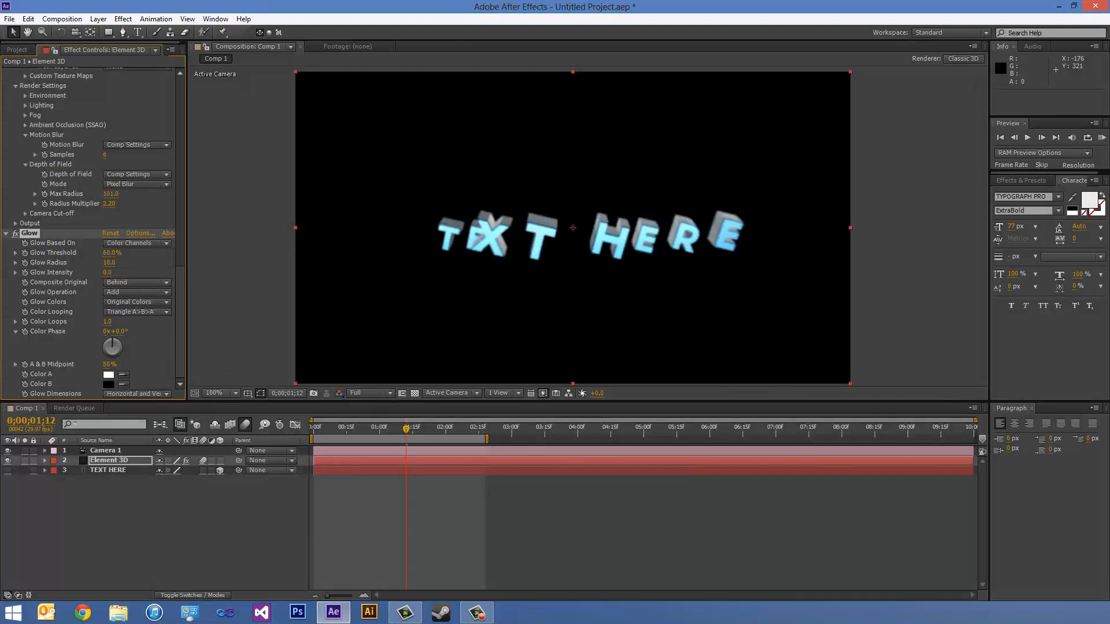
- Enable keyframing for Glow Intensity, reveal the Element 3D layer's keyframes and move the Glow Intensity keyframe to 0;00;01;09
{"action": "key", "text": "u"}
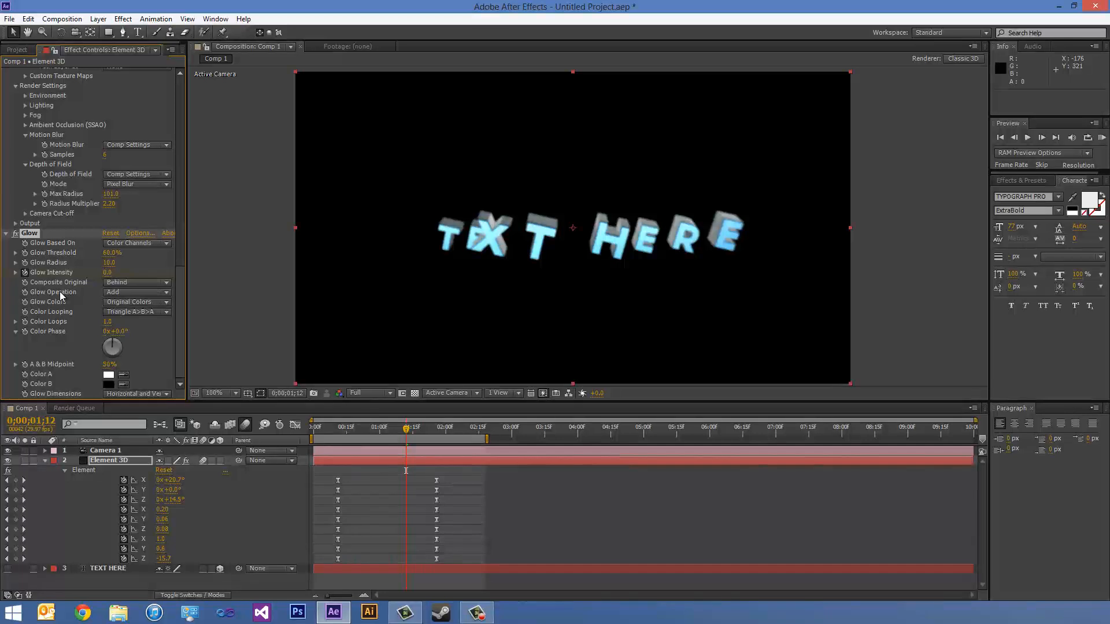
{"action": "key", "text": "u"}
{"action": "key", "text": "u"}
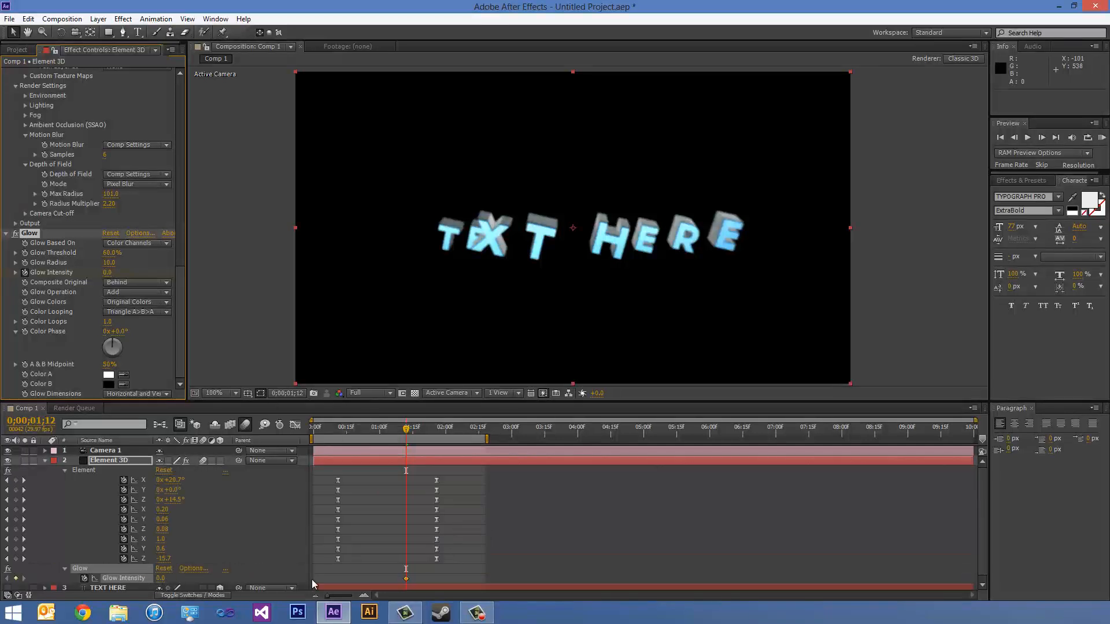
{"action": "left_click_drag", "start_coordinate": [406, 577], "coordinate": [401, 581]}
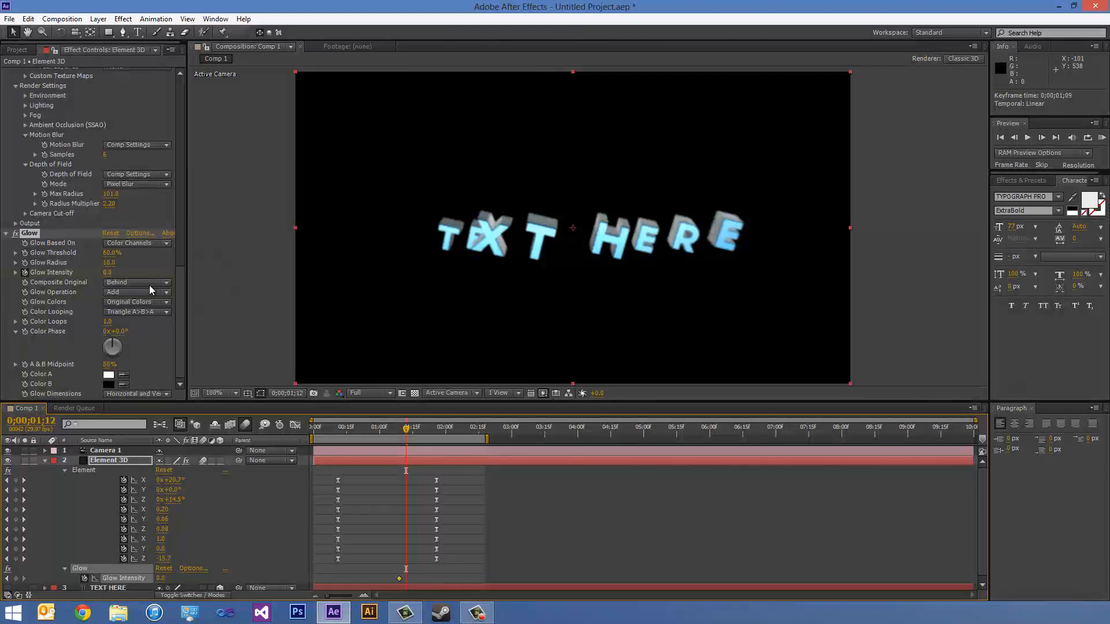
- Set Glow Intensity to 1 at 0;00;01;12 and add another keyframe with the same value at 0;00;01;26
{"action": "left_click", "coordinate": [107, 273]}
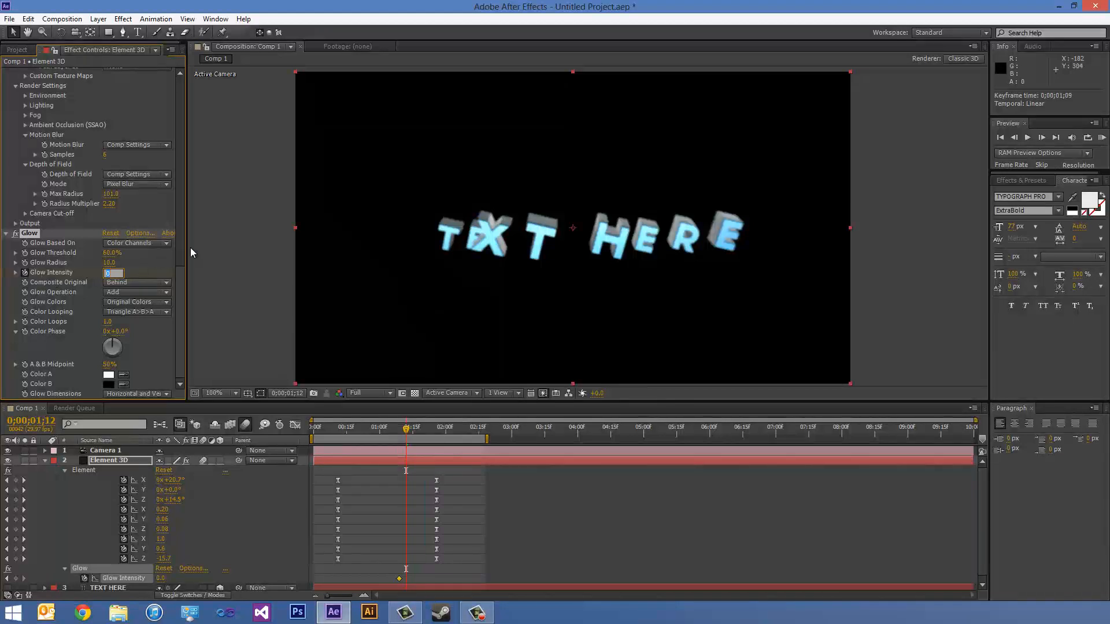
{"action": "type", "text": "1"}
{"action": "key", "text": "Return"}
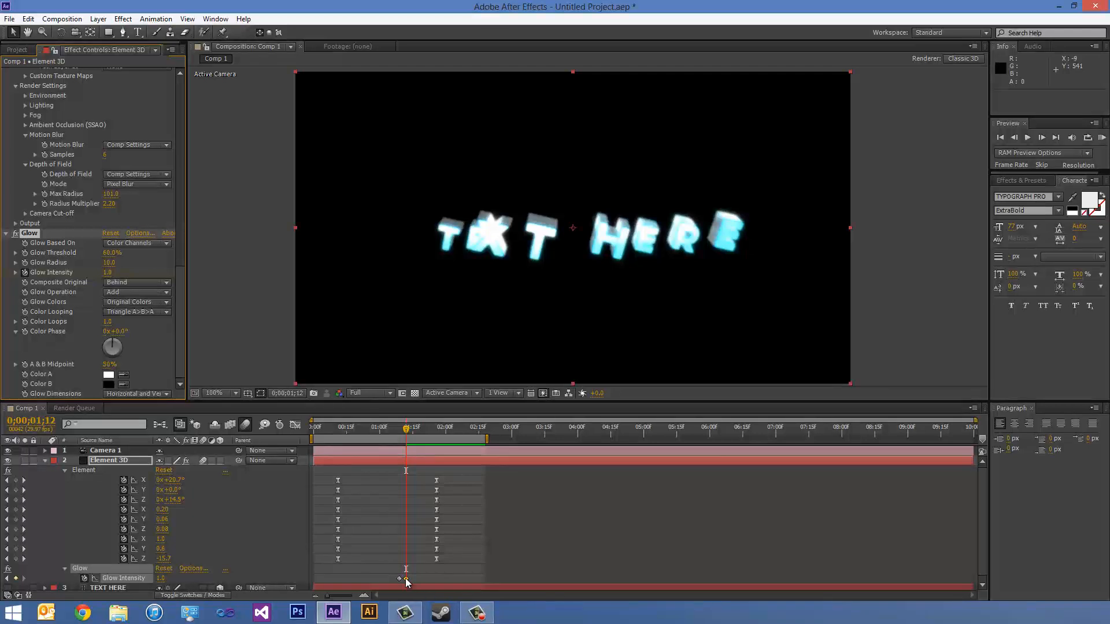
{"action": "left_click", "coordinate": [410, 429]}
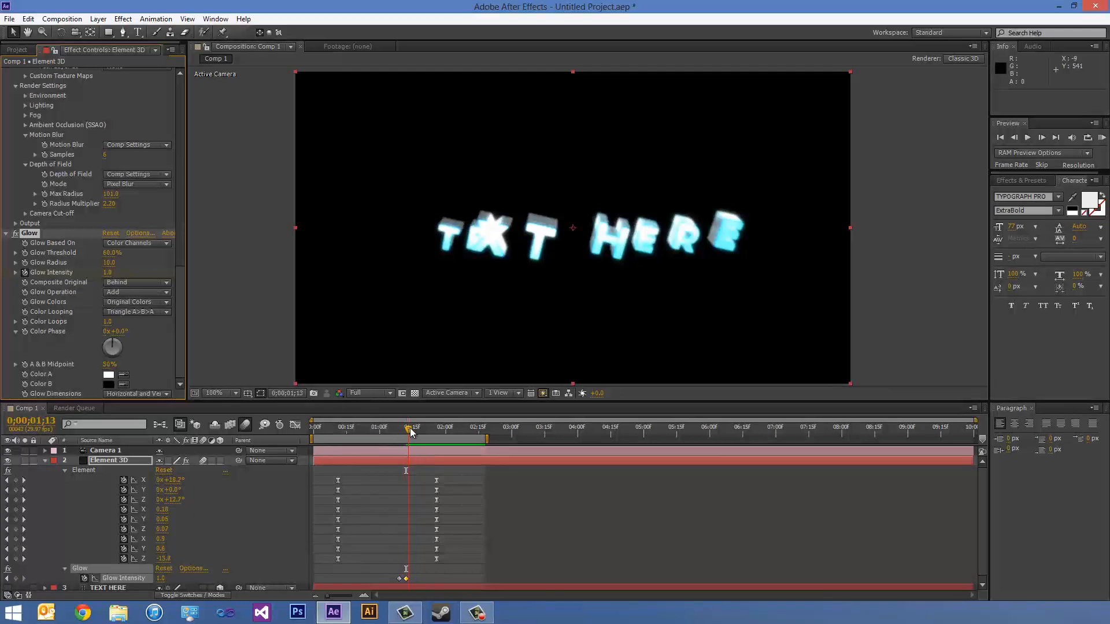
{"action": "left_click_drag", "start_coordinate": [409, 429], "coordinate": [436, 428]}
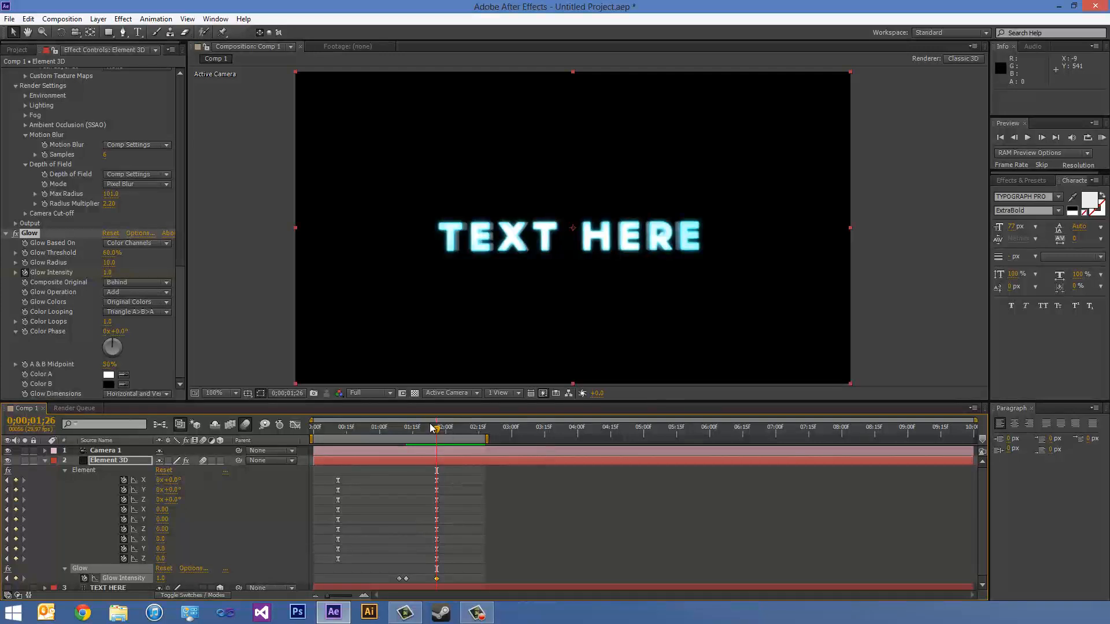
- Set Glow Intensity to 0 at 0;00;01;29
{"action": "left_click_drag", "start_coordinate": [434, 428], "coordinate": [445, 435]}
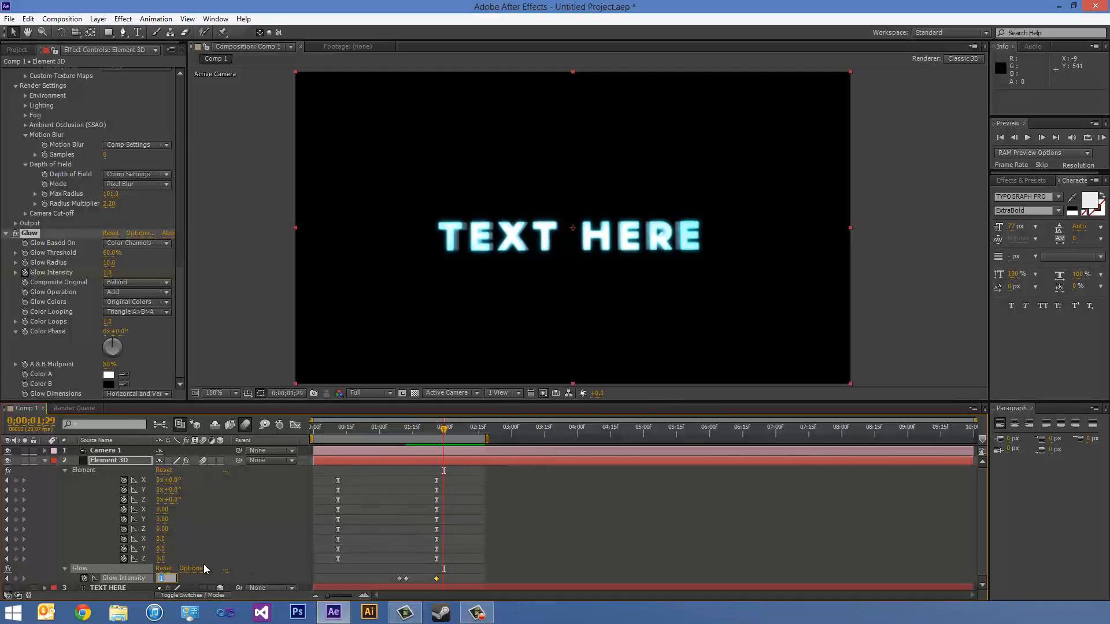
{"action": "type", "text": "0"}
{"action": "key", "text": "Return"}
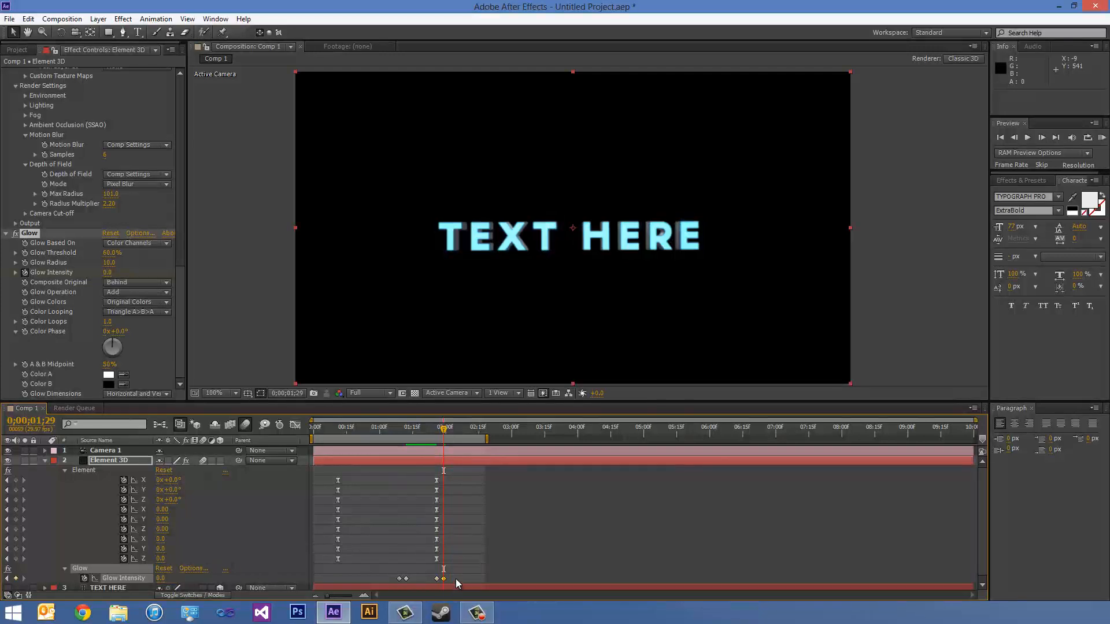
- Apply Easy Ease to all four Glow Intensity keyframes and preview the glow animation
{"action": "left_click_drag", "start_coordinate": [454, 575], "coordinate": [397, 578]}
{"action": "right_click", "coordinate": [398, 578]}
{"action": "mouse_move", "coordinate": [457, 569]}
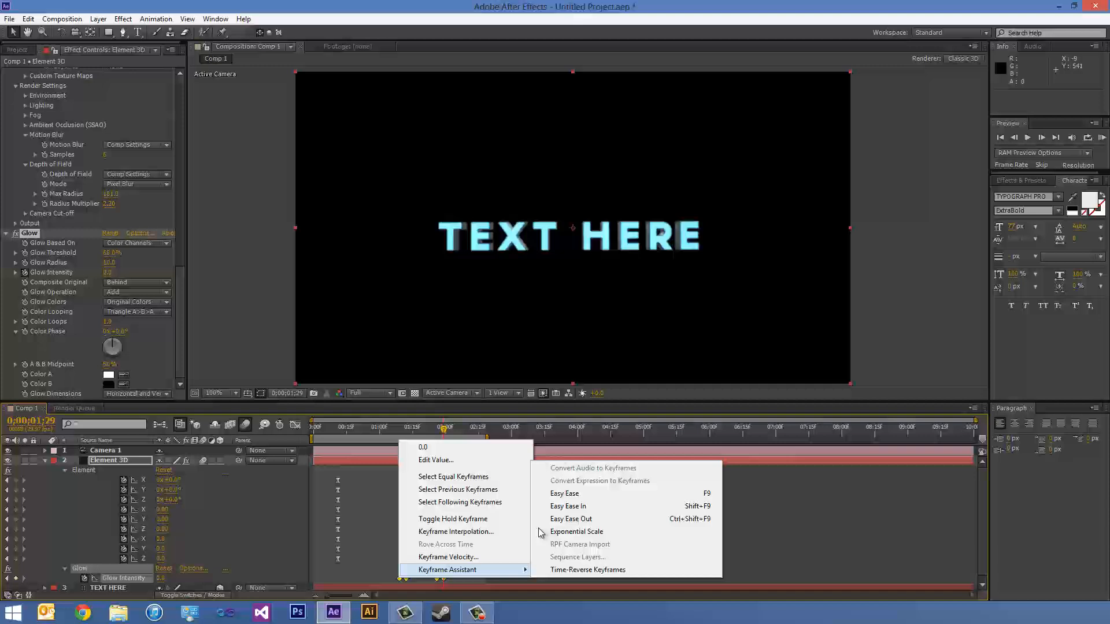
{"action": "left_click", "coordinate": [556, 494]}
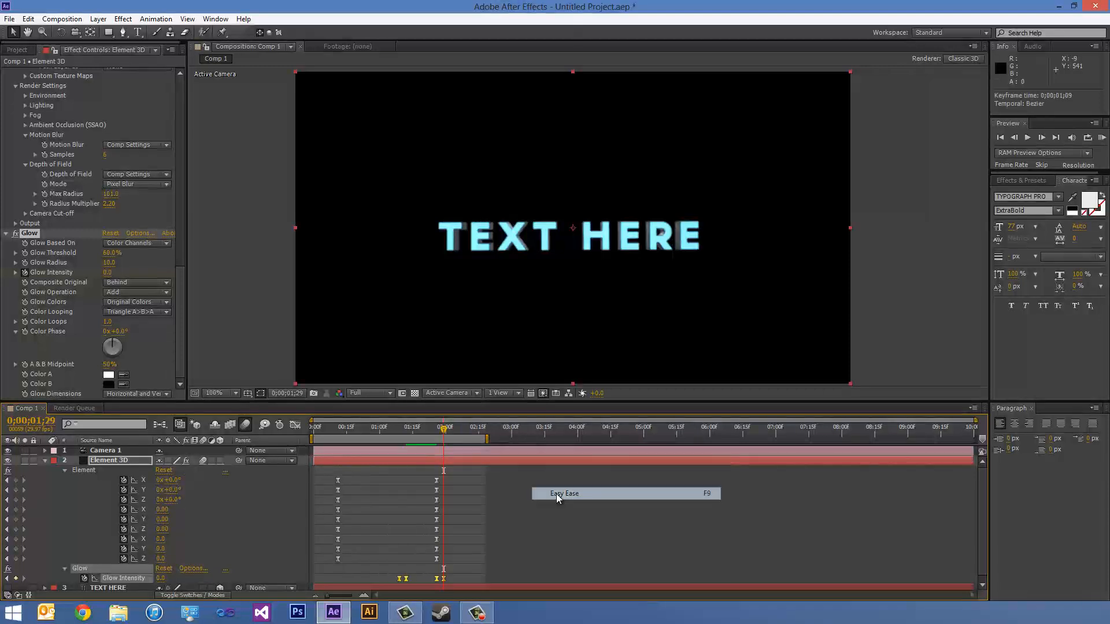
{"action": "left_click", "coordinate": [1102, 137]}
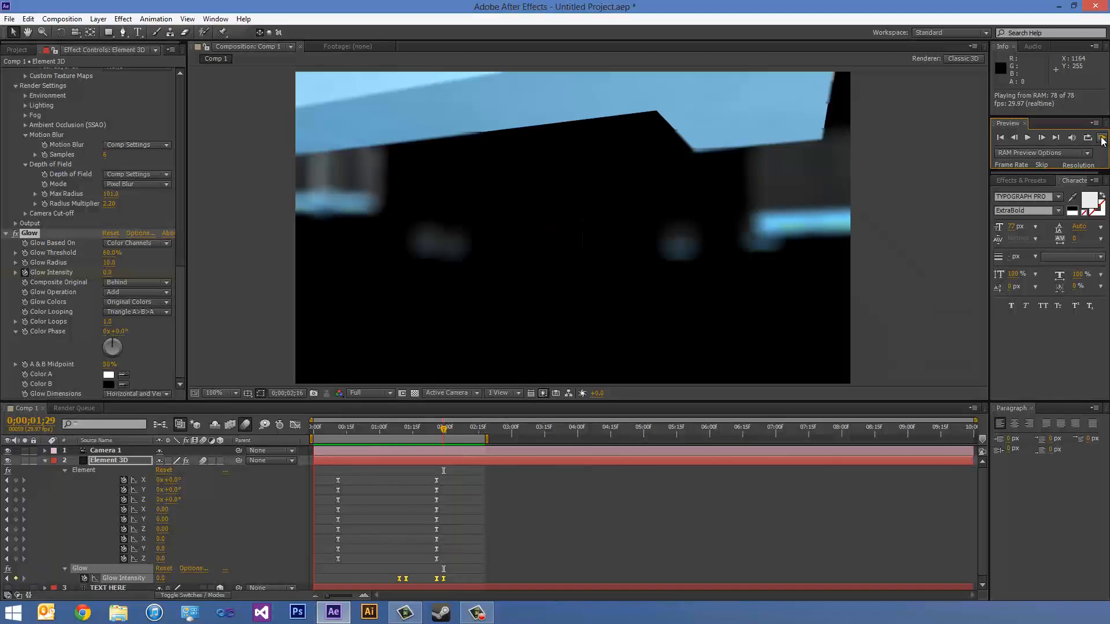
{"action": "left_click", "coordinate": [1102, 141]}
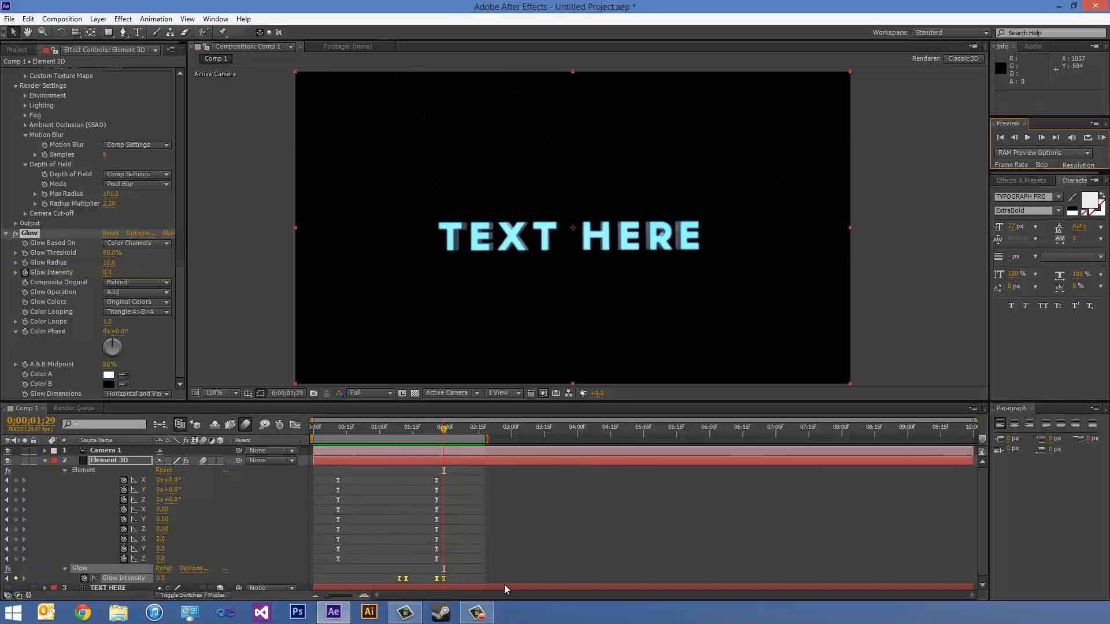
- Shift the last two Glow Intensity keyframes earlier to 0;00;01;21 and 0;00;01;24, and preview the result
{"action": "left_click_drag", "start_coordinate": [451, 572], "coordinate": [424, 581]}
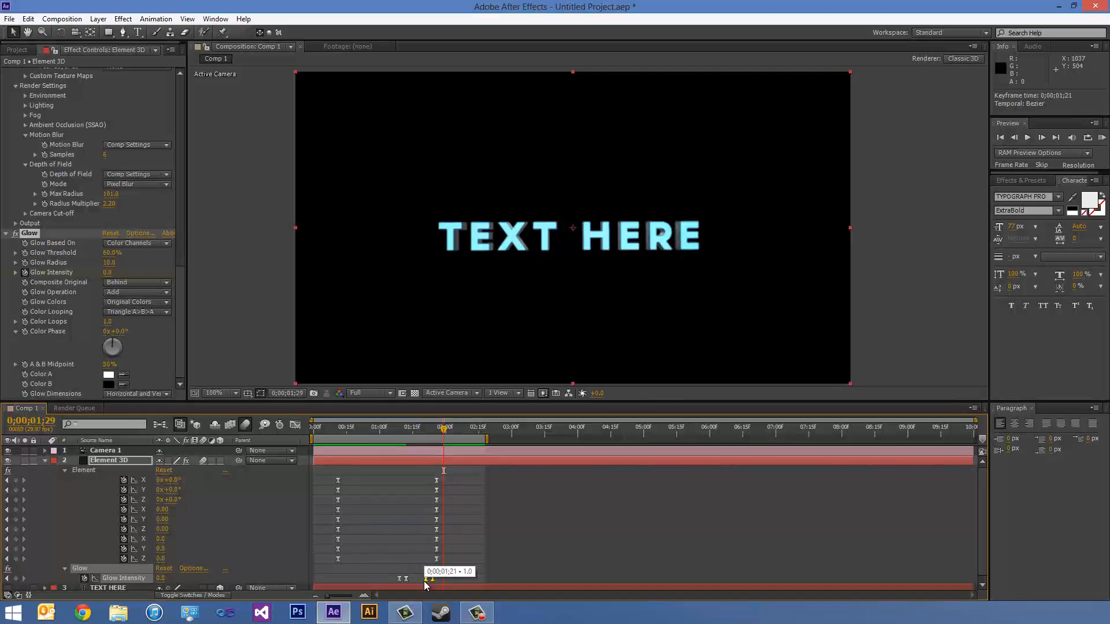
{"action": "left_click", "coordinate": [1101, 137]}
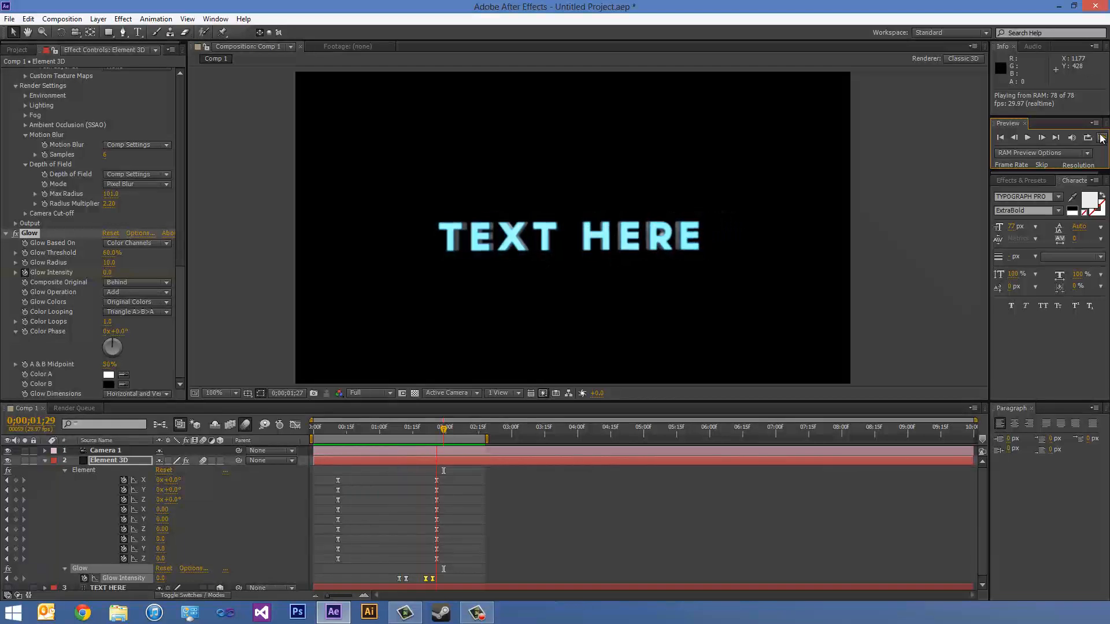
{"action": "left_click", "coordinate": [1101, 138]}
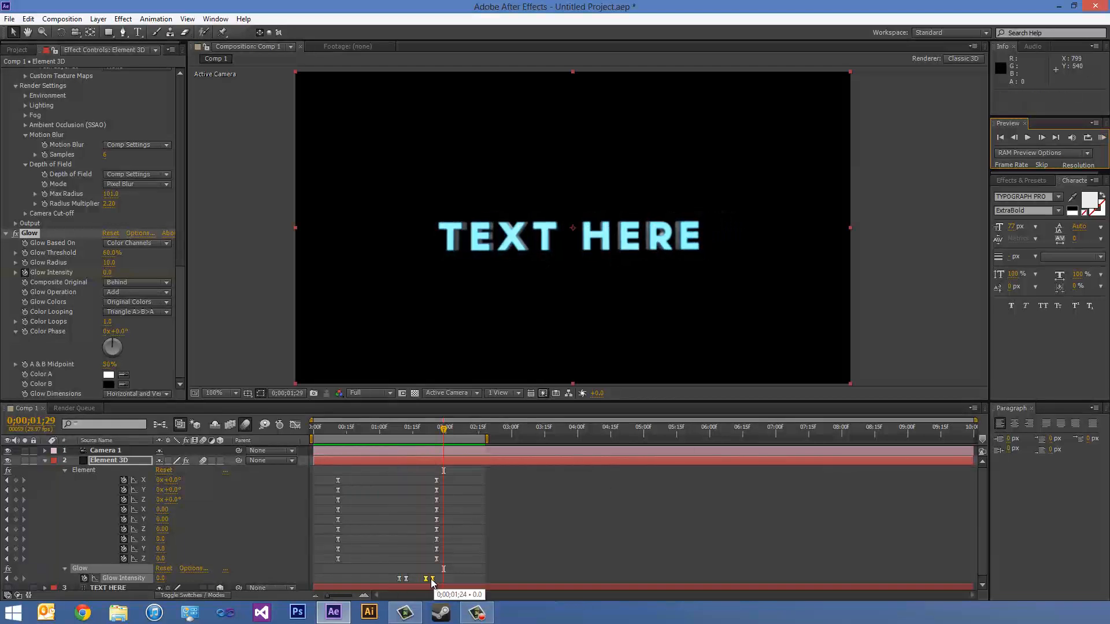
- Shift the last two Glow Intensity keyframes so the final one sits at 0;00;01;21, and move the first one to 0;00;01;06
{"action": "left_click_drag", "start_coordinate": [431, 578], "coordinate": [427, 578]}
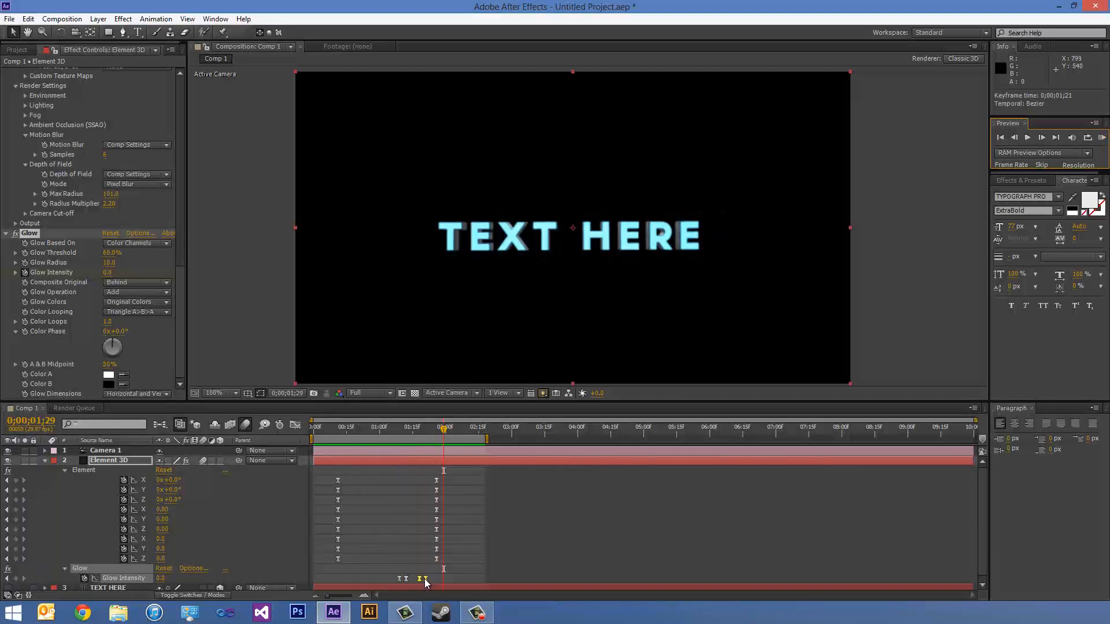
{"action": "left_click", "coordinate": [451, 577]}
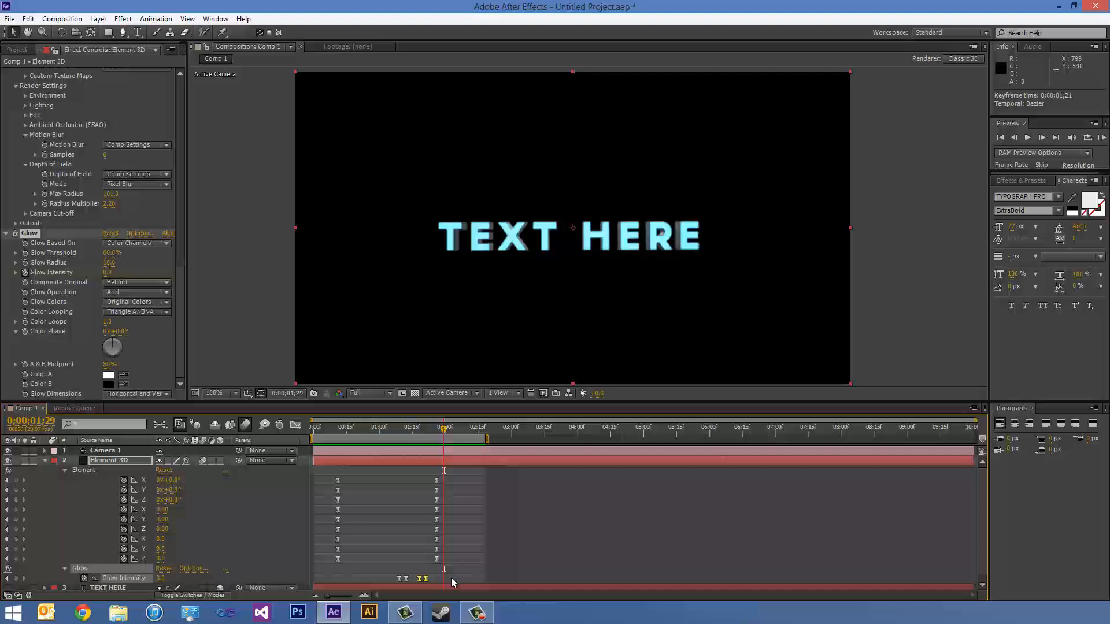
{"action": "left_click", "coordinate": [398, 578]}
{"action": "left_click_drag", "start_coordinate": [399, 579], "coordinate": [392, 583]}
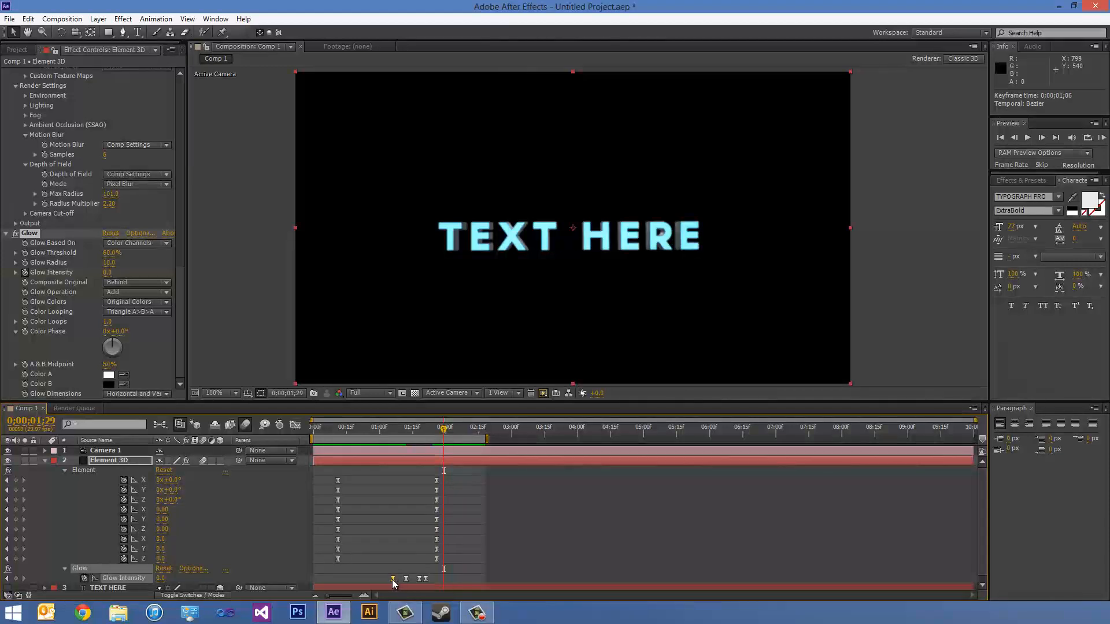
- Move the last Glow Intensity keyframe later, just before the final Element keyframes, and preview the longer fade-out
{"action": "left_click", "coordinate": [427, 578]}
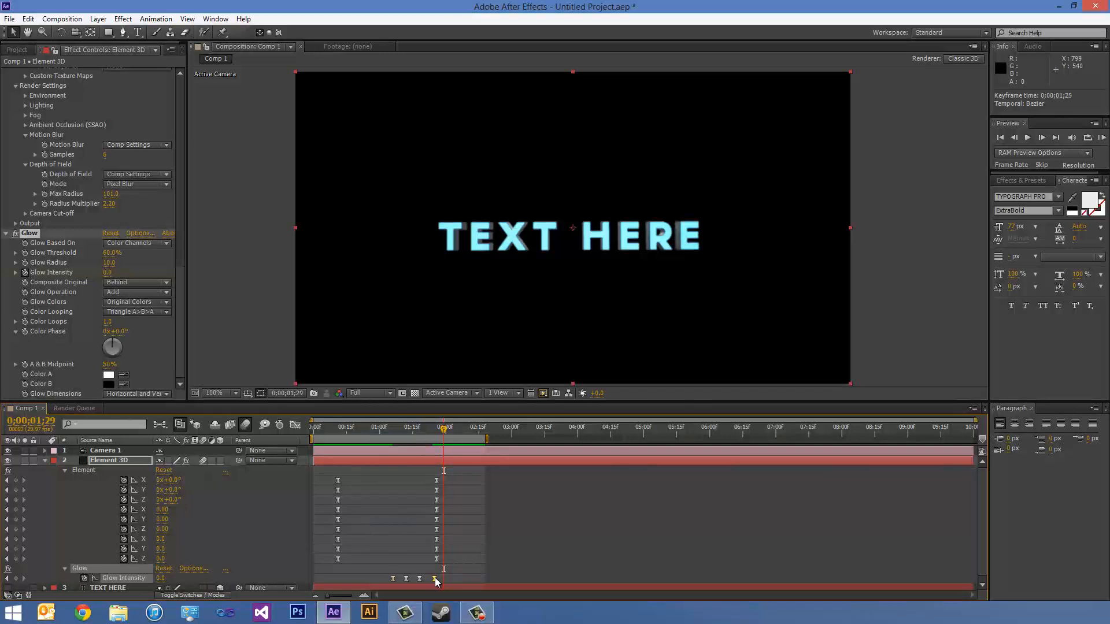
{"action": "left_click", "coordinate": [1101, 140]}
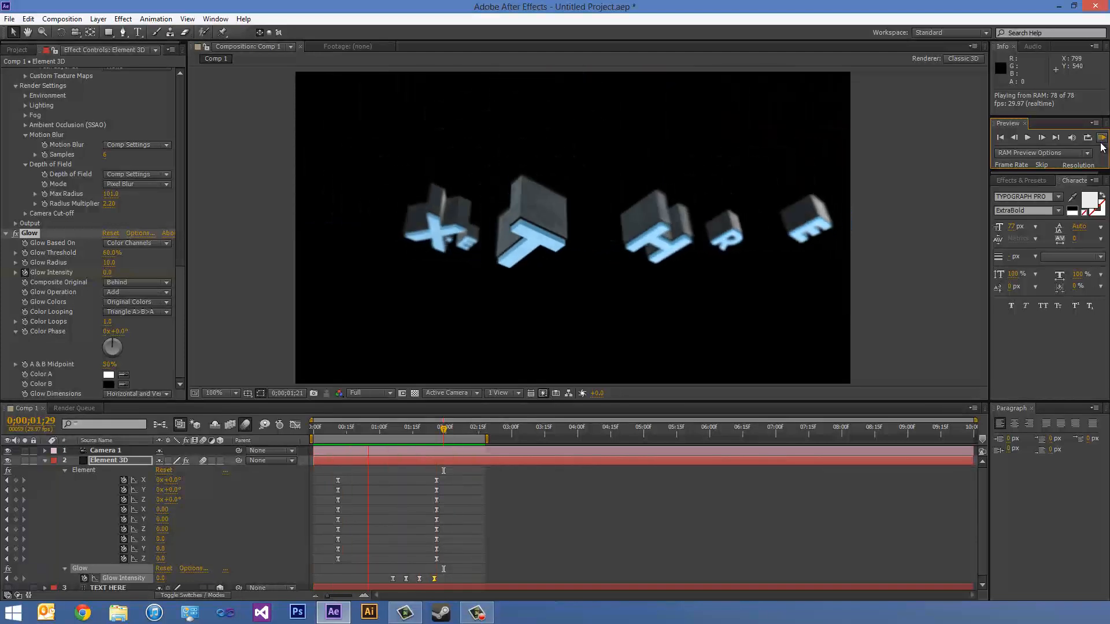
{"action": "left_click", "coordinate": [1100, 142]}
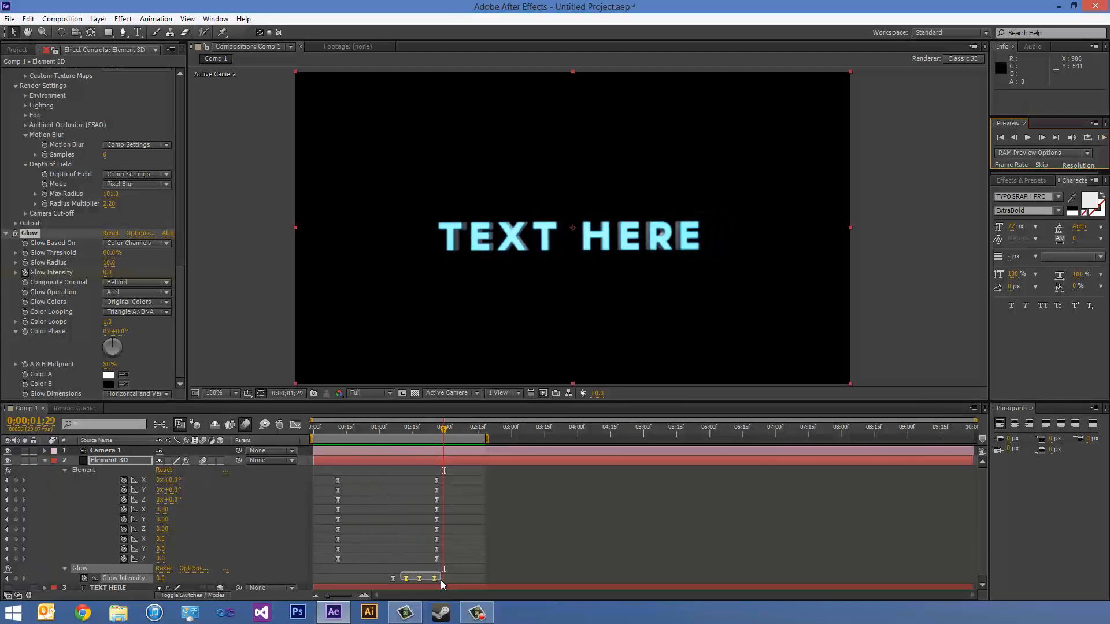
- Shift the last three Glow Intensity keyframes together so the first of them sits at 0;00;01;22, and preview the animation
{"action": "left_click_drag", "start_coordinate": [440, 580], "coordinate": [439, 580]}
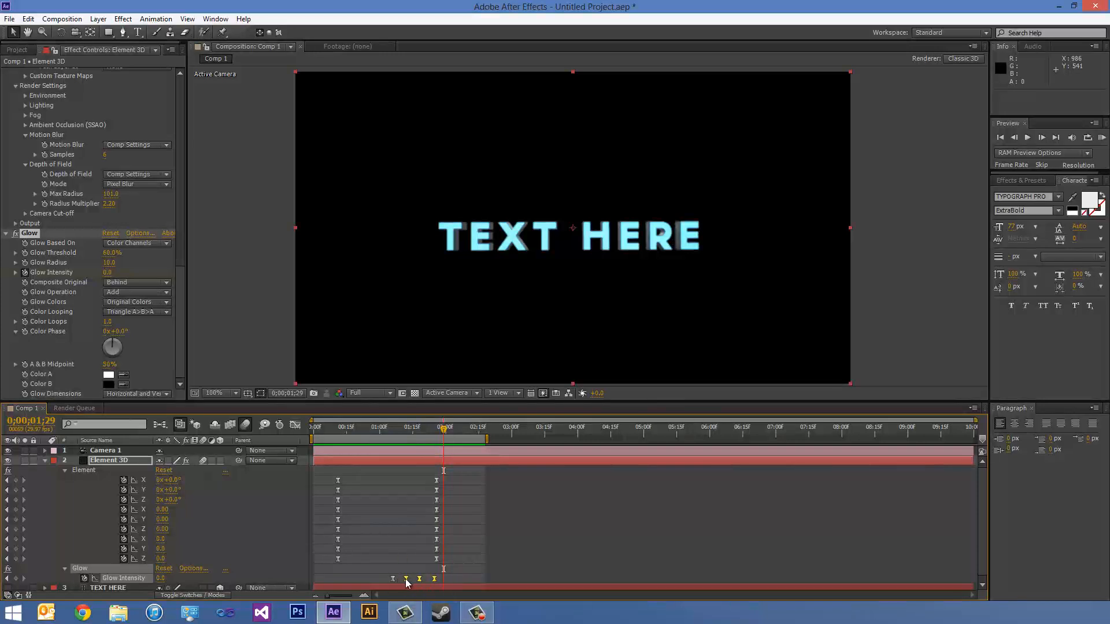
{"action": "left_click_drag", "start_coordinate": [405, 578], "coordinate": [427, 577]}
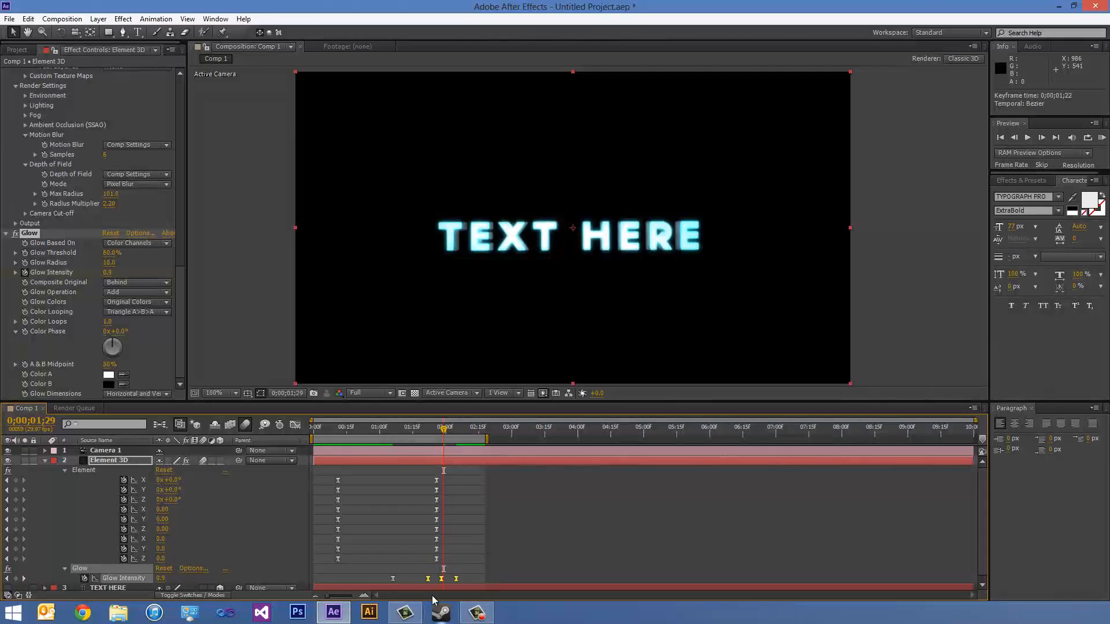
{"action": "left_click", "coordinate": [1106, 139]}
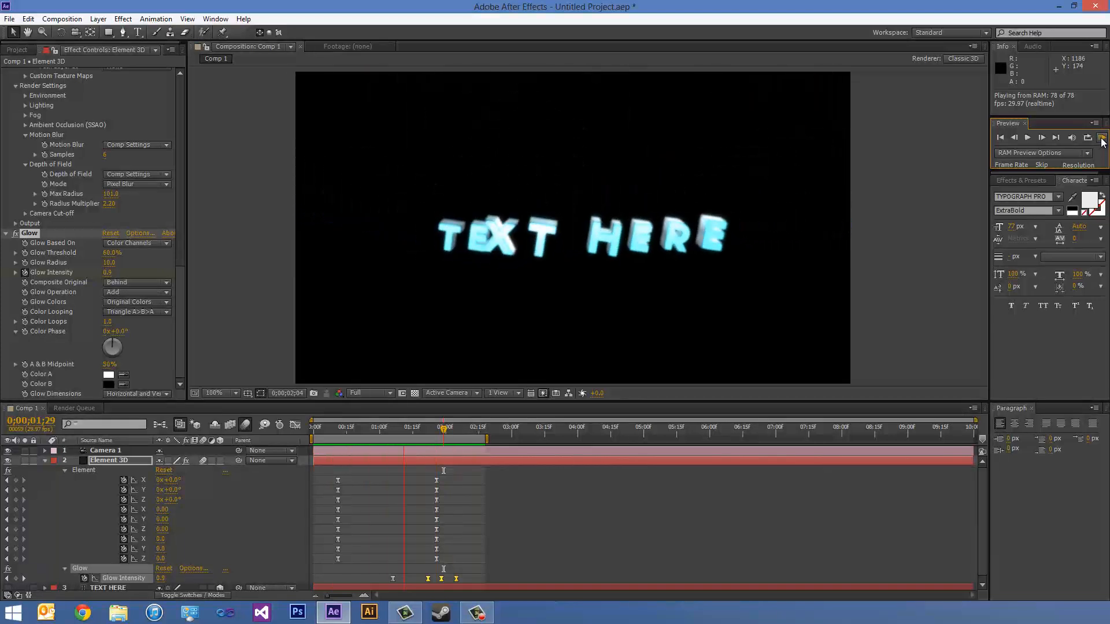
{"action": "left_click", "coordinate": [1101, 141]}
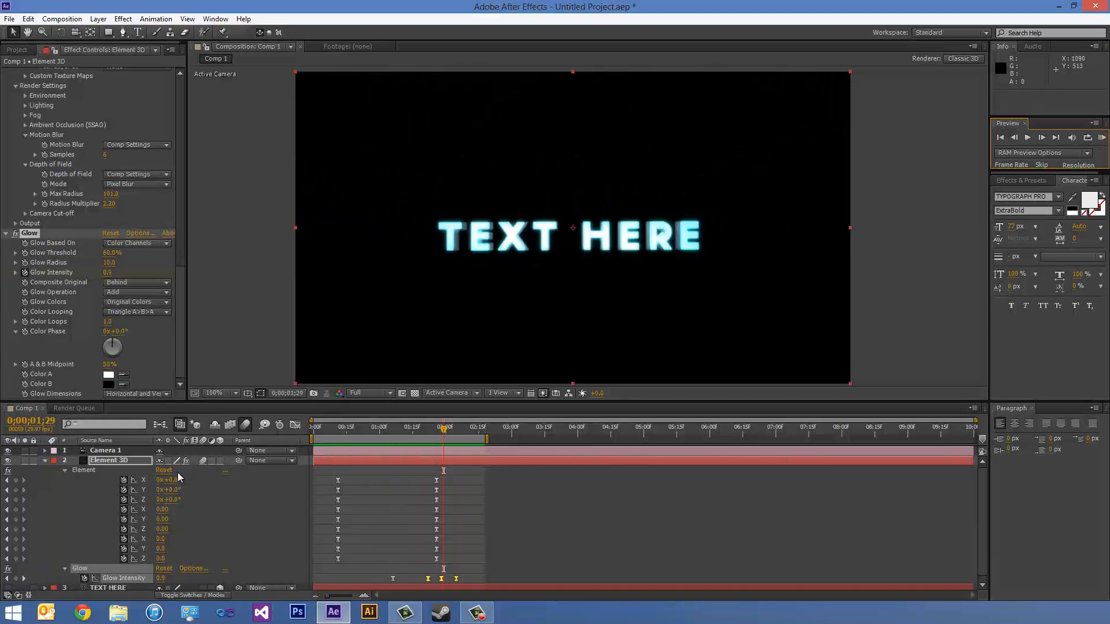
- Collapse the Element 3D layer's properties and create a comp-sized solid named BG with the dark colour 1B1D1E
{"action": "left_click_drag", "start_coordinate": [445, 431], "coordinate": [372, 437]}
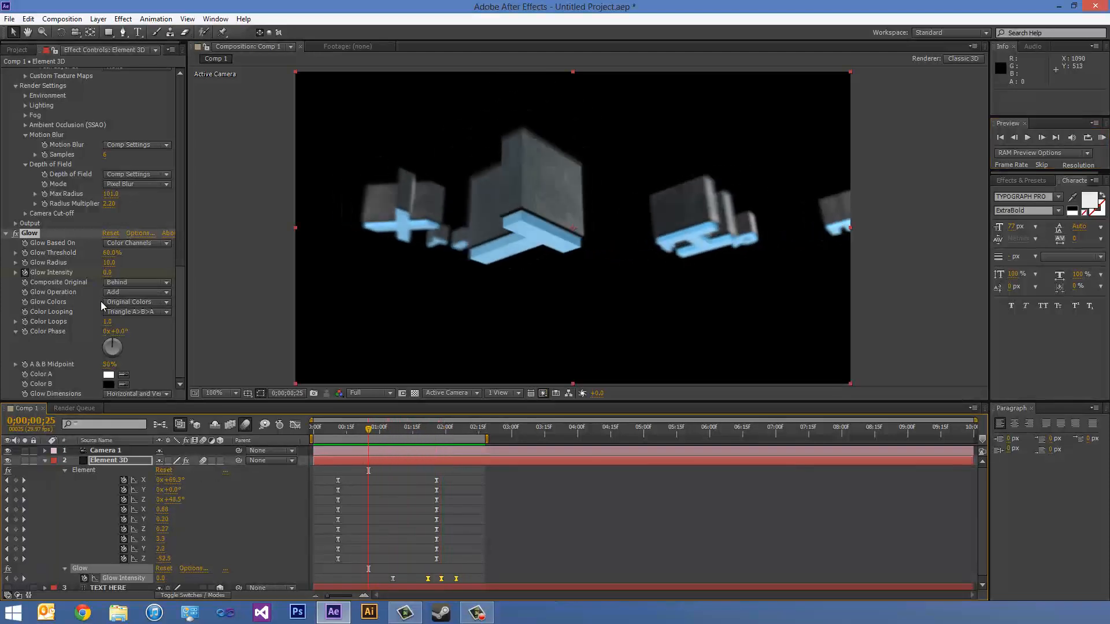
{"action": "left_click", "coordinate": [45, 460]}
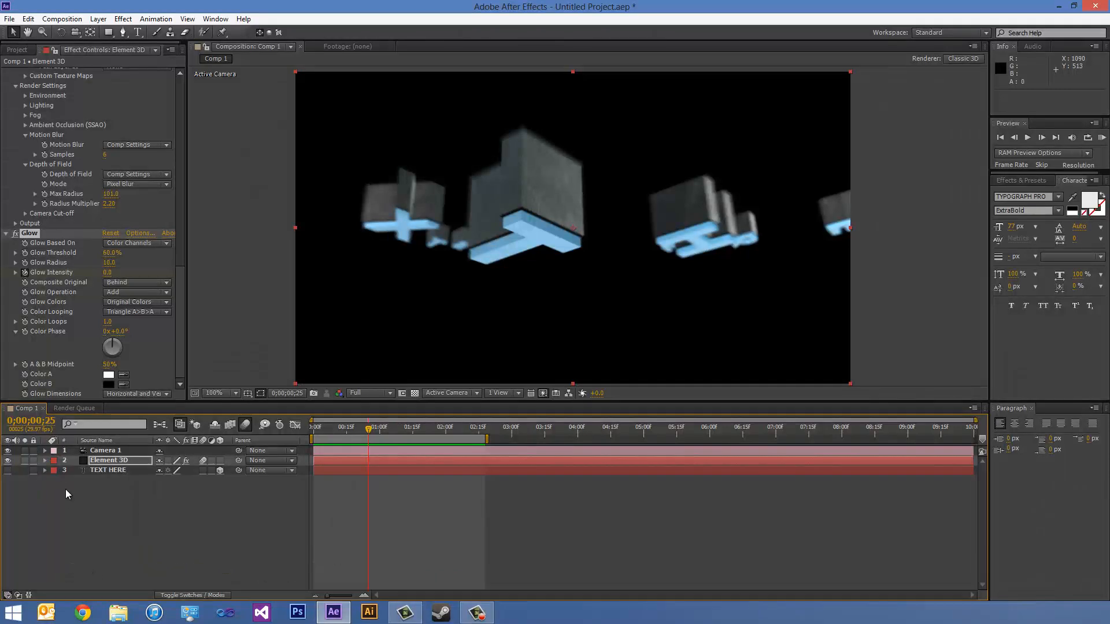
{"action": "left_click", "coordinate": [97, 470]}
{"action": "left_click", "coordinate": [99, 19]}
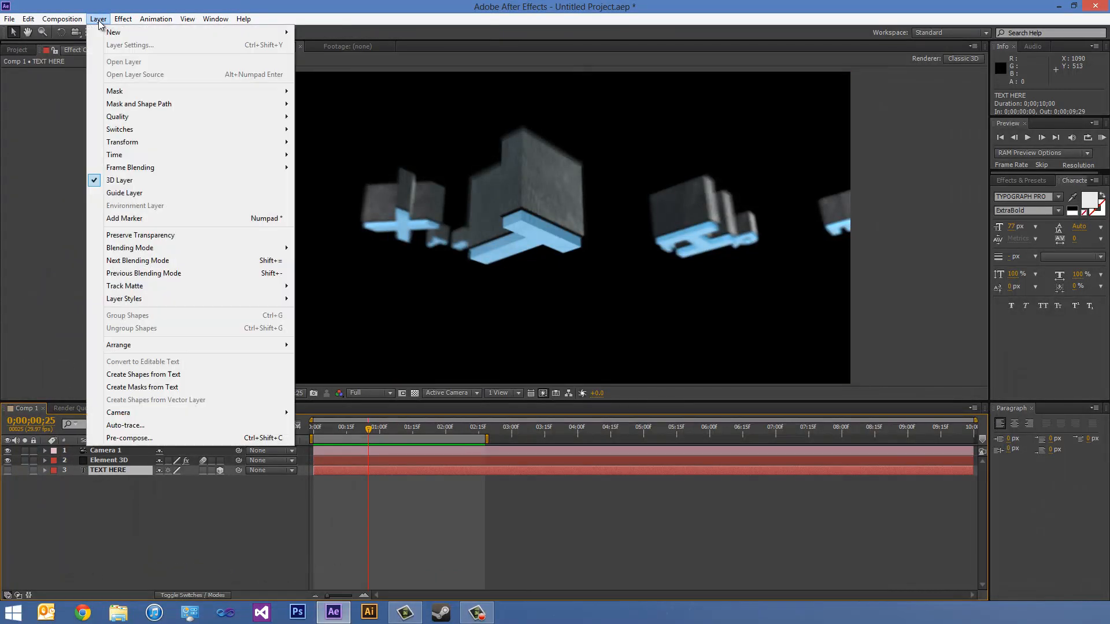
{"action": "mouse_move", "coordinate": [130, 37]}
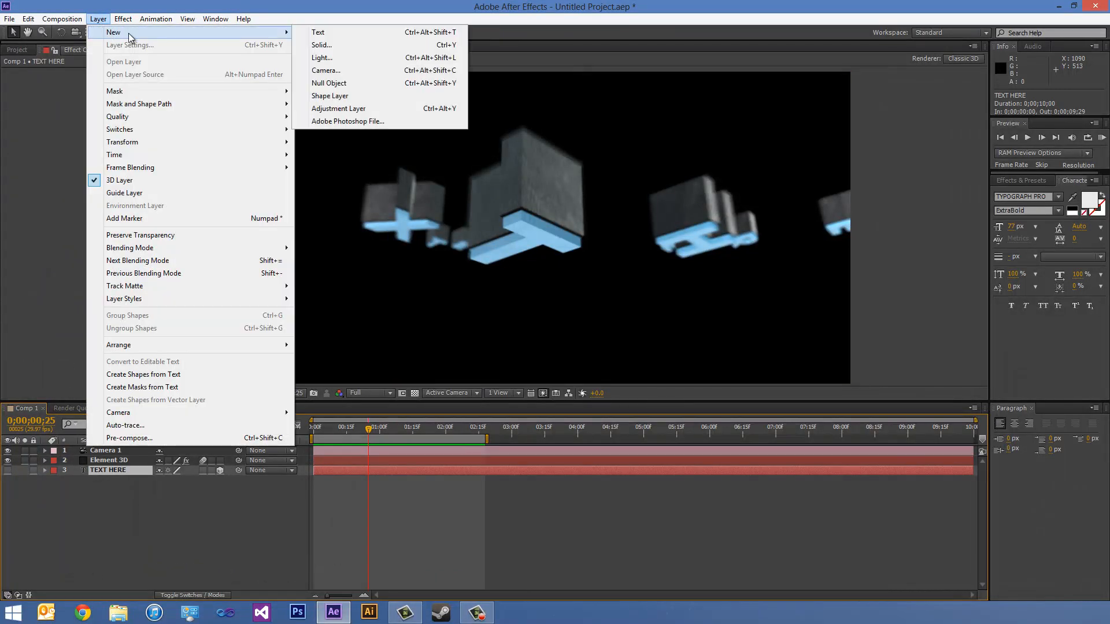
{"action": "left_click", "coordinate": [341, 45]}
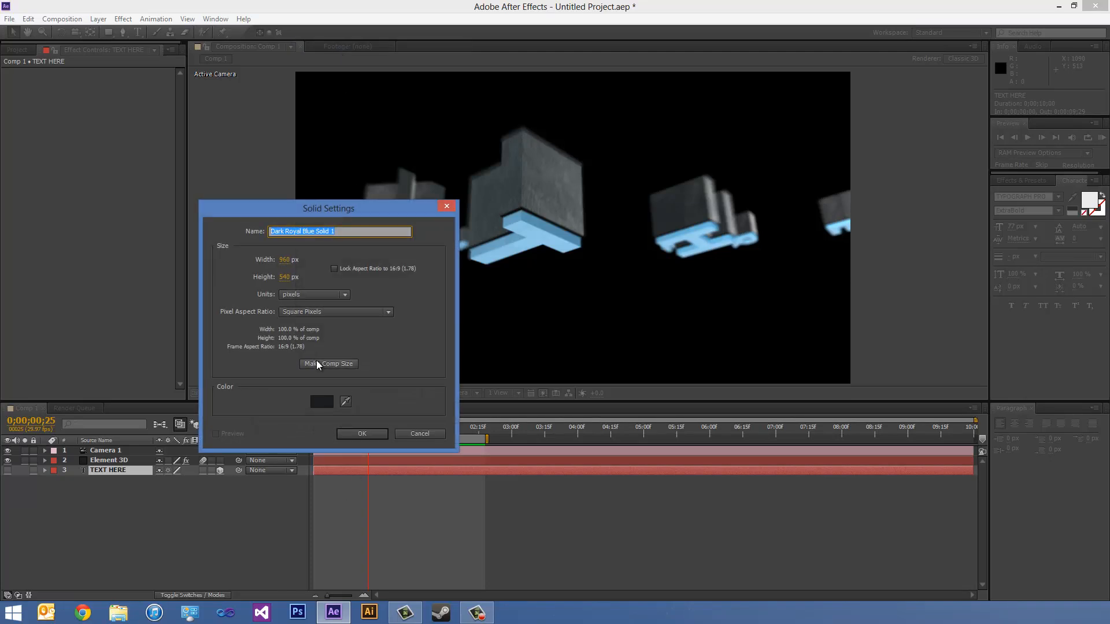
{"action": "left_click", "coordinate": [317, 362]}
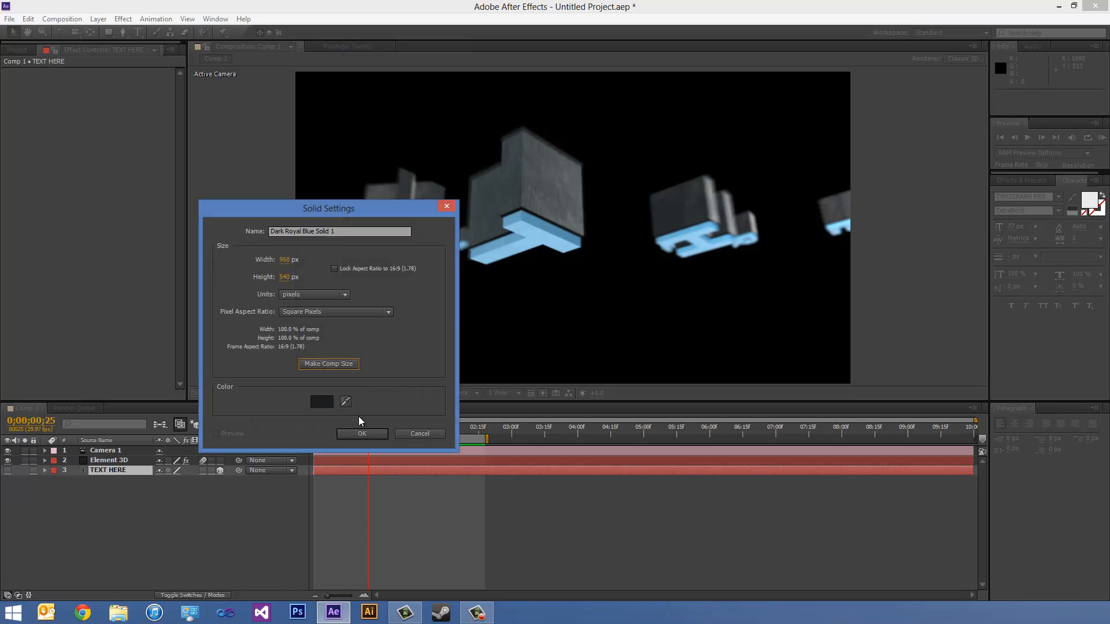
{"action": "left_click", "coordinate": [323, 397]}
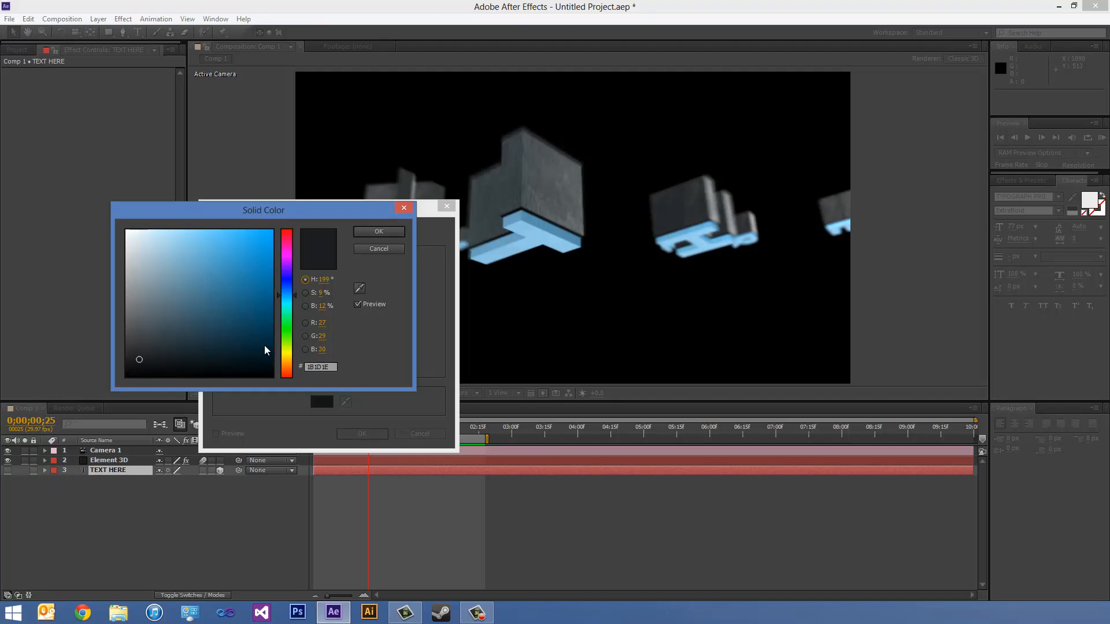
{"action": "left_click", "coordinate": [357, 232]}
{"action": "left_click_drag", "start_coordinate": [357, 232], "coordinate": [44, 182]}
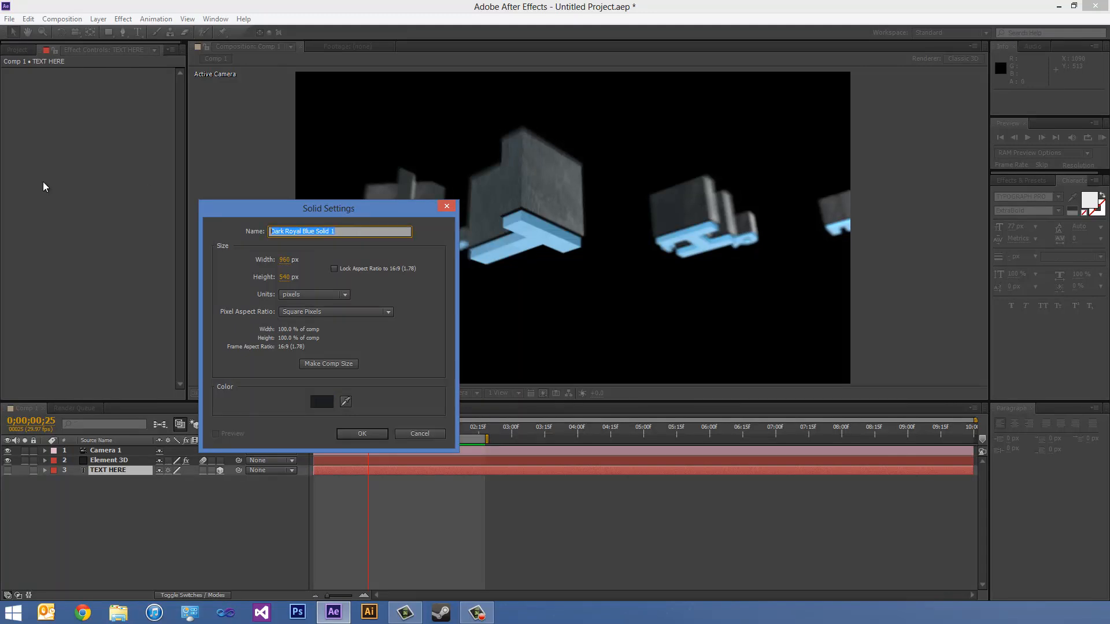
{"action": "type", "text": "BG"}
{"action": "key", "text": "Return"}
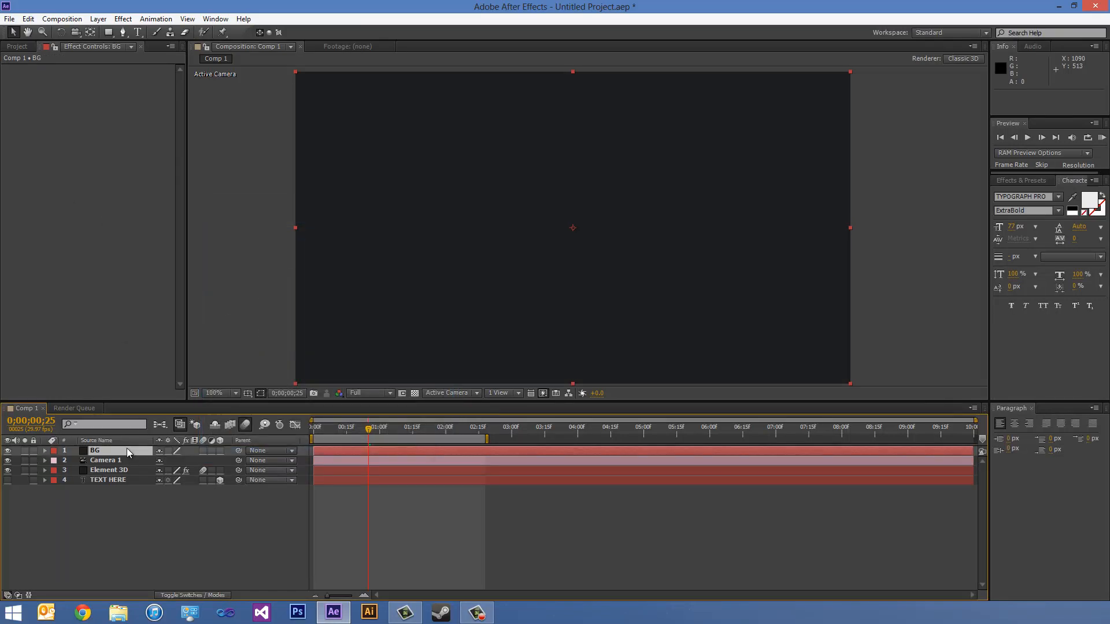
- Move the BG layer to the bottom of the layer stack and preview the animation over it
{"action": "left_click_drag", "start_coordinate": [127, 451], "coordinate": [125, 496]}
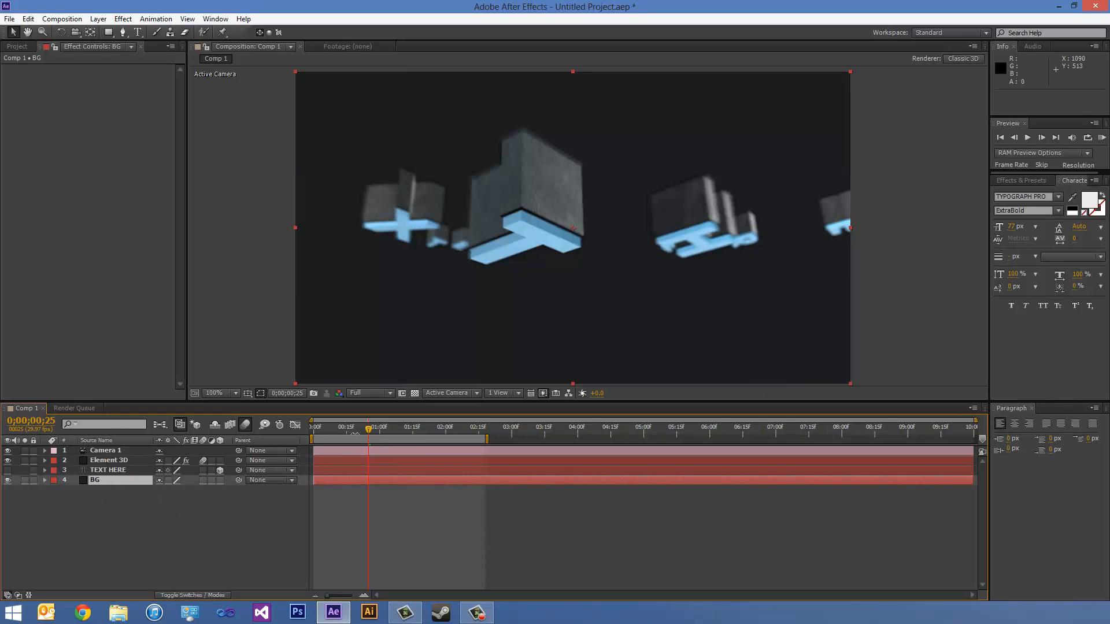
{"action": "left_click_drag", "start_coordinate": [331, 431], "coordinate": [407, 431]}
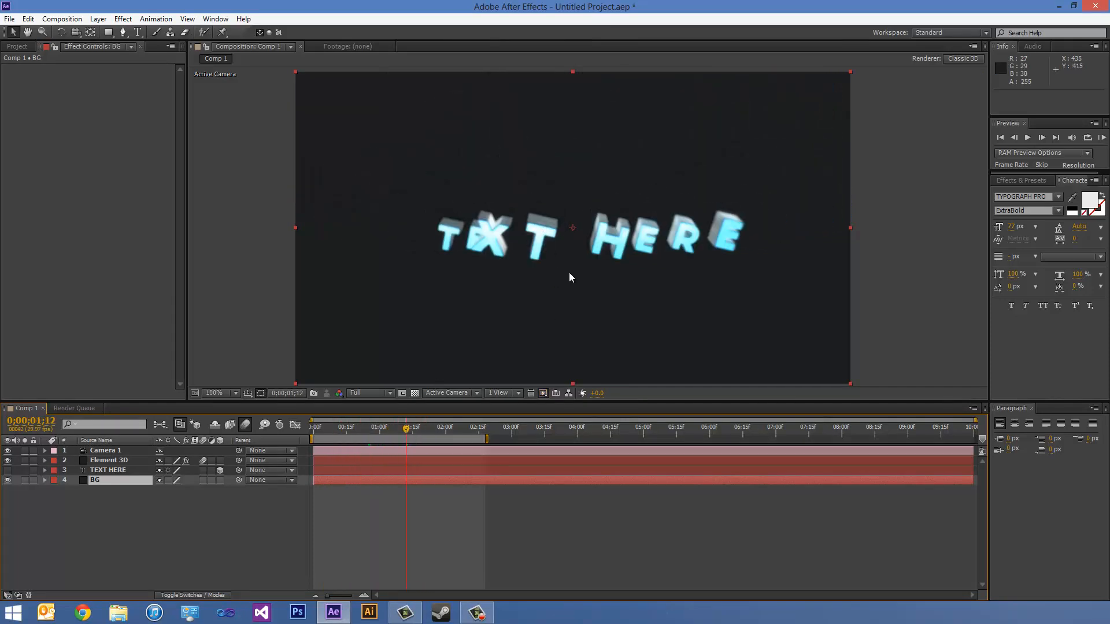
{"action": "left_click", "coordinate": [1102, 137]}
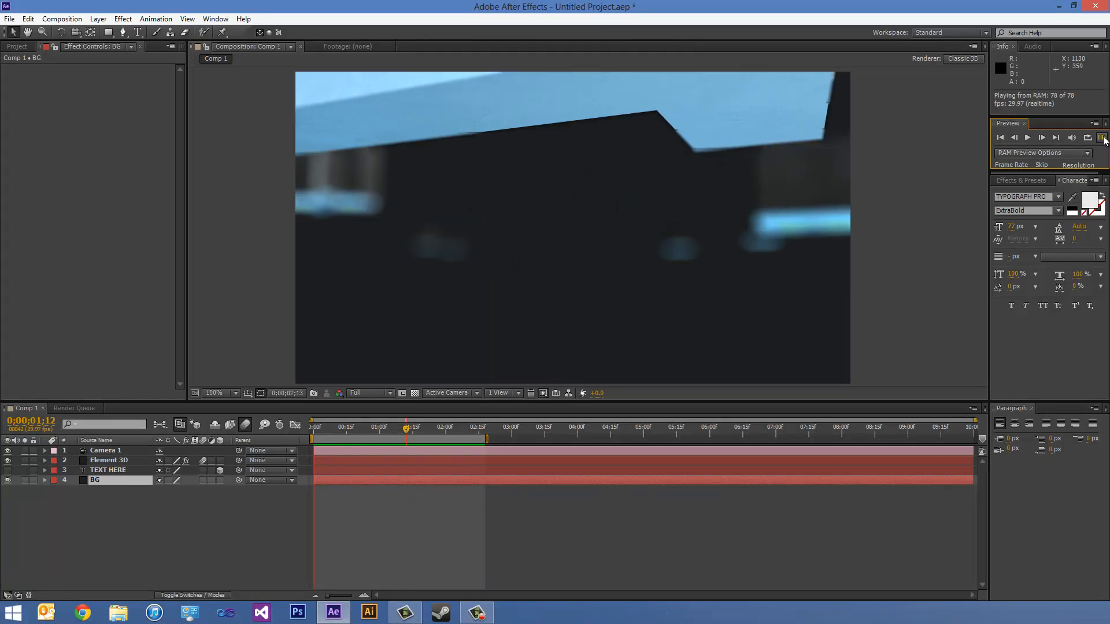
{"action": "left_click", "coordinate": [1103, 140]}
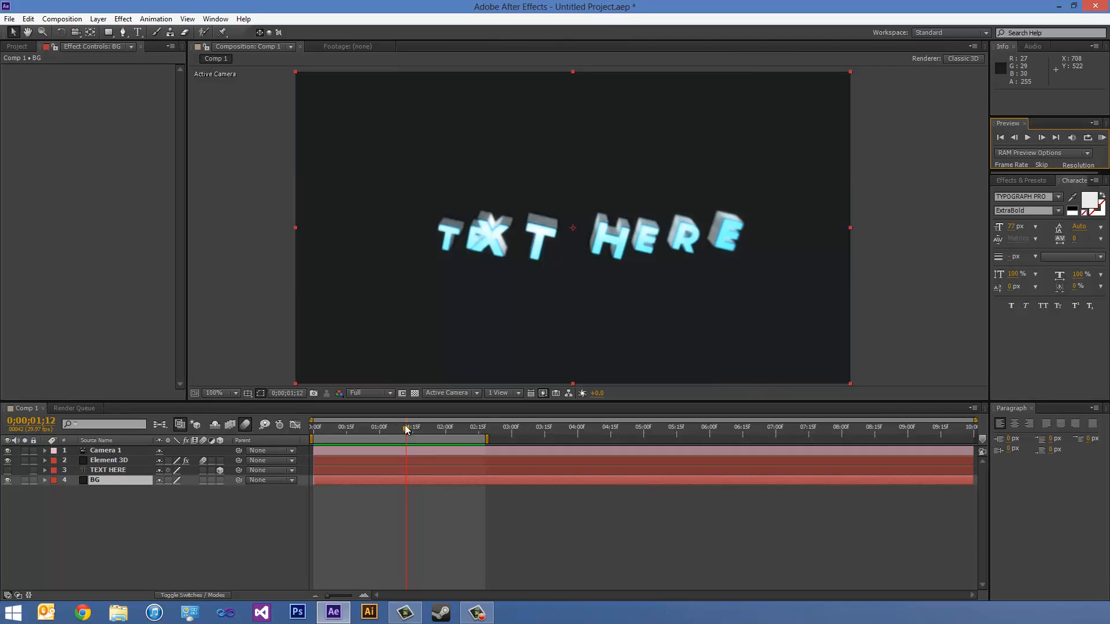
- Compare the frame at 0;00;01;00 with the BG layer hidden and shown, and preview the animation with it visible
{"action": "left_click_drag", "start_coordinate": [406, 429], "coordinate": [380, 432]}
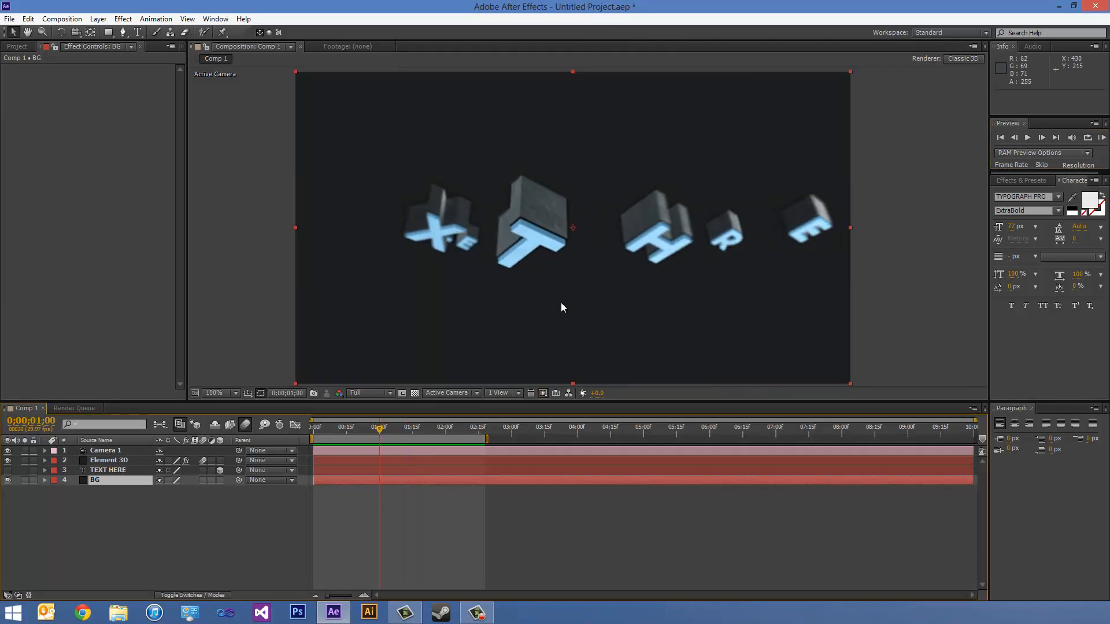
{"action": "left_click", "coordinate": [7, 480]}
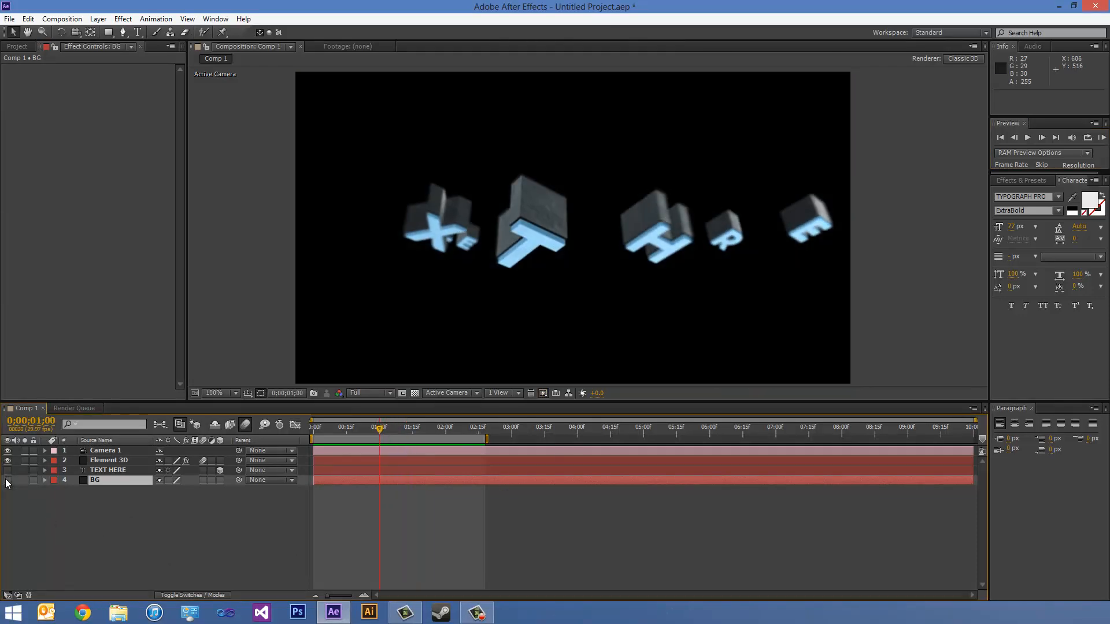
{"action": "left_click", "coordinate": [7, 479]}
{"action": "left_click", "coordinate": [7, 481]}
{"action": "left_click", "coordinate": [7, 481]}
{"action": "left_click", "coordinate": [7, 481]}
{"action": "left_click", "coordinate": [7, 481]}
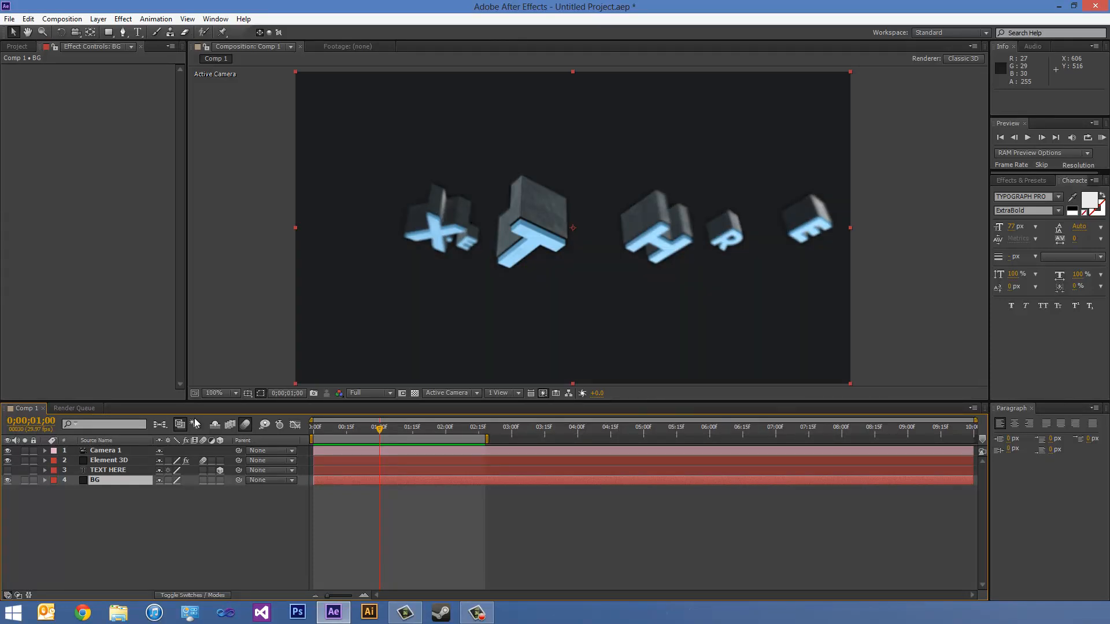
{"action": "left_click", "coordinate": [1102, 138]}
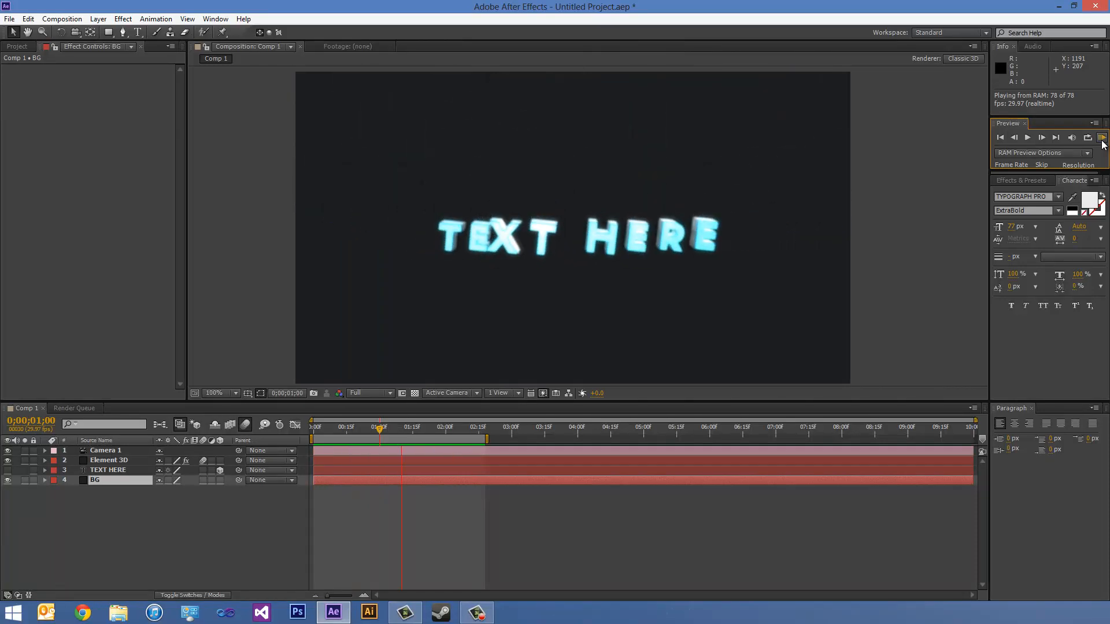
{"action": "left_click", "coordinate": [1102, 140]}
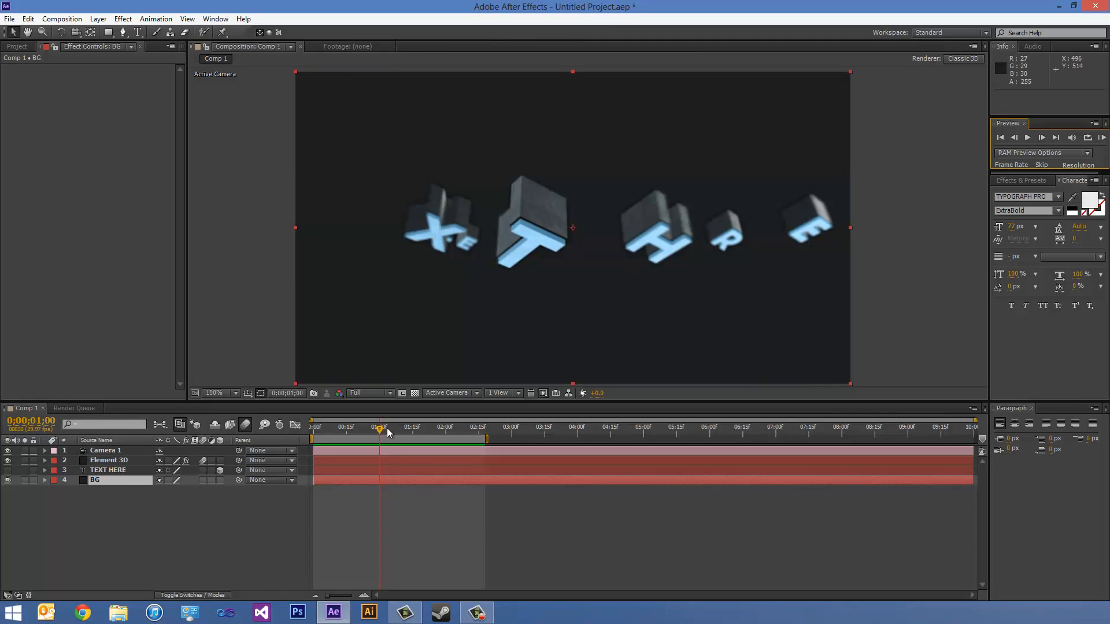
- Add an adjustment layer above Camera 1 and apply the Curves effect to it
{"action": "left_click_drag", "start_coordinate": [386, 429], "coordinate": [407, 429]}
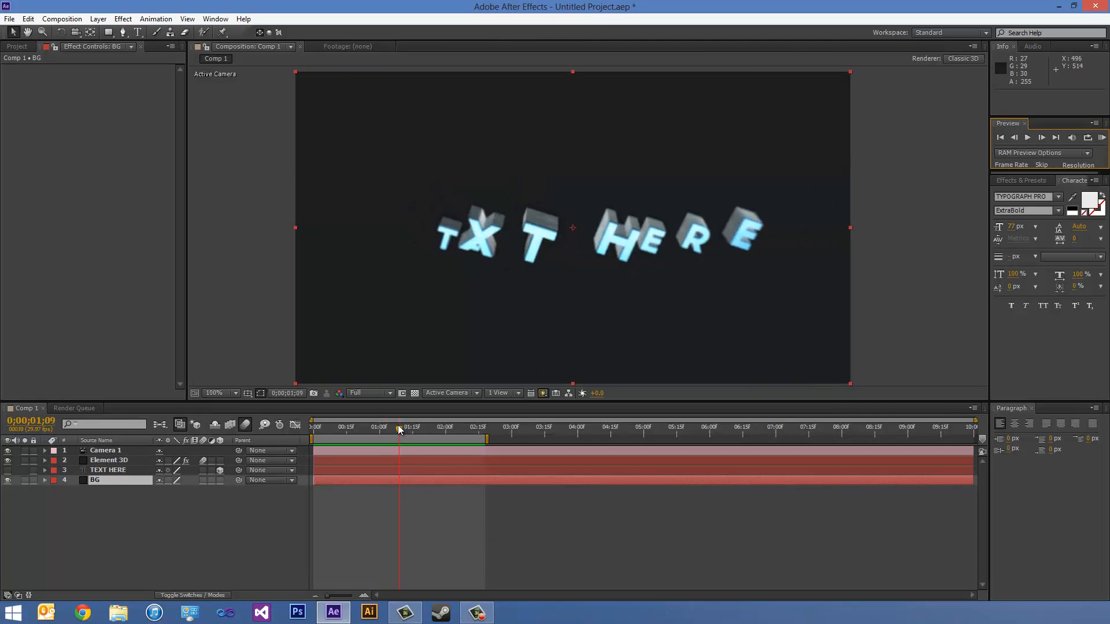
{"action": "left_click", "coordinate": [108, 449]}
{"action": "left_click", "coordinate": [113, 439]}
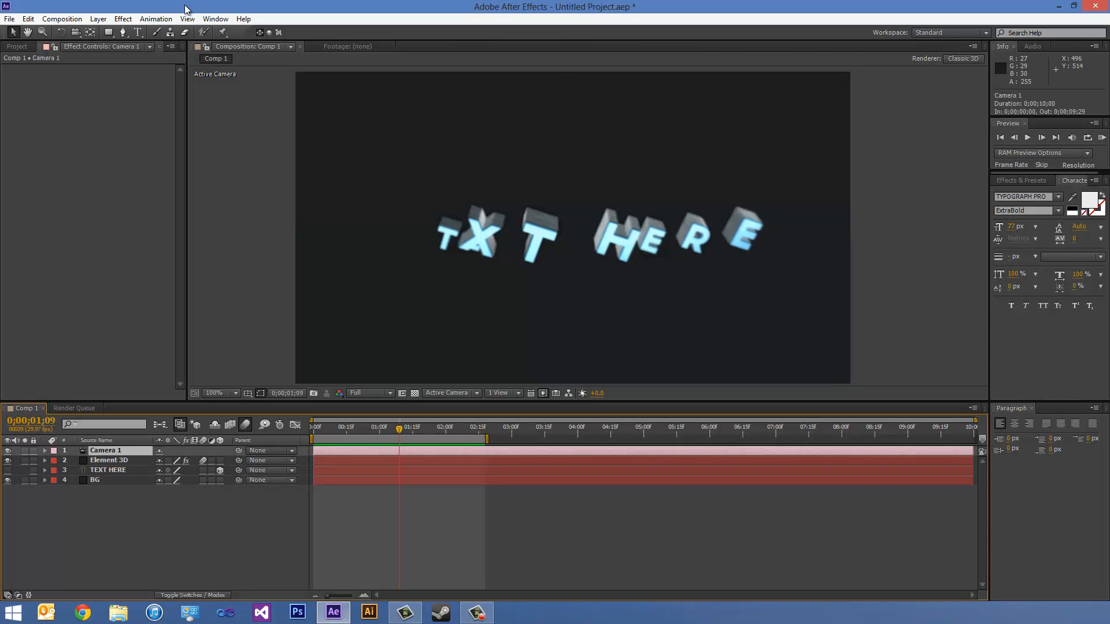
{"action": "left_click", "coordinate": [131, 22]}
{"action": "mouse_move", "coordinate": [105, 21]}
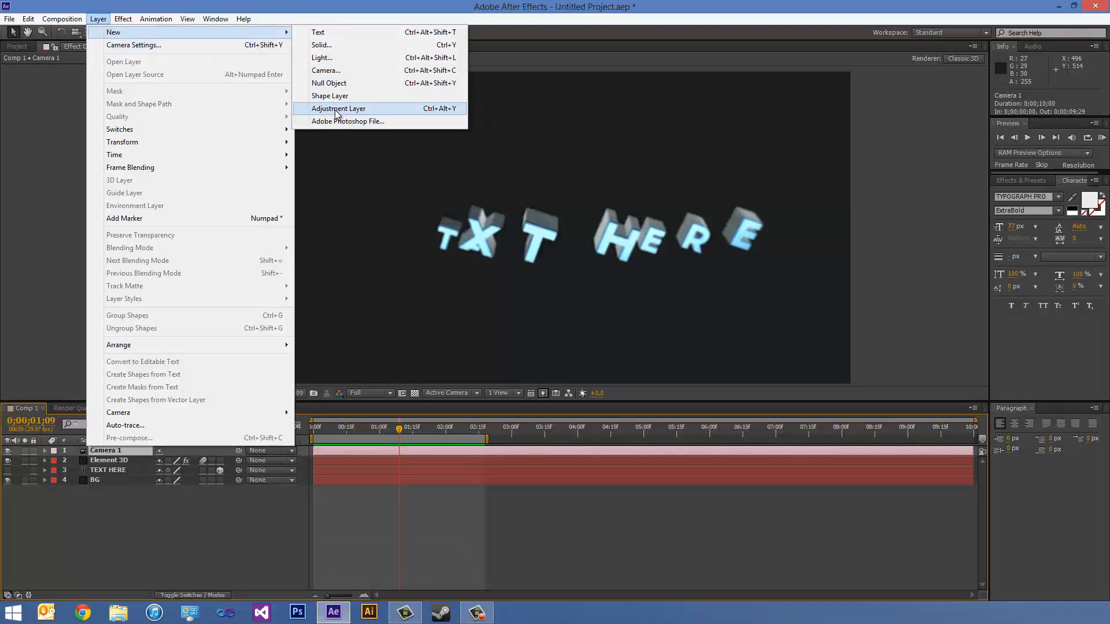
{"action": "left_click", "coordinate": [335, 110]}
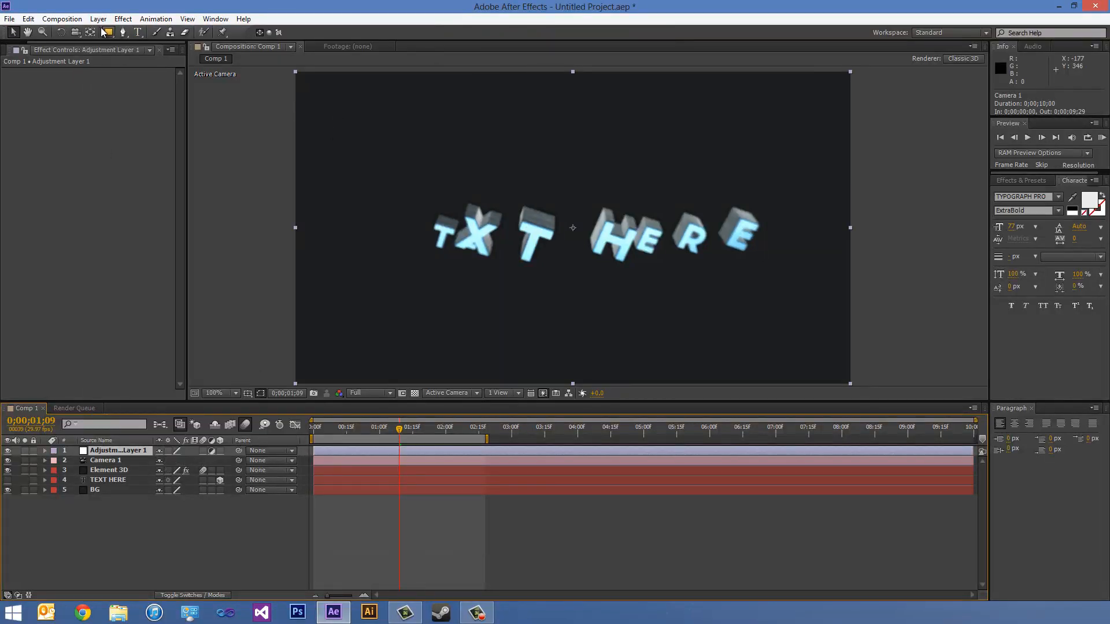
{"action": "left_click", "coordinate": [122, 19]}
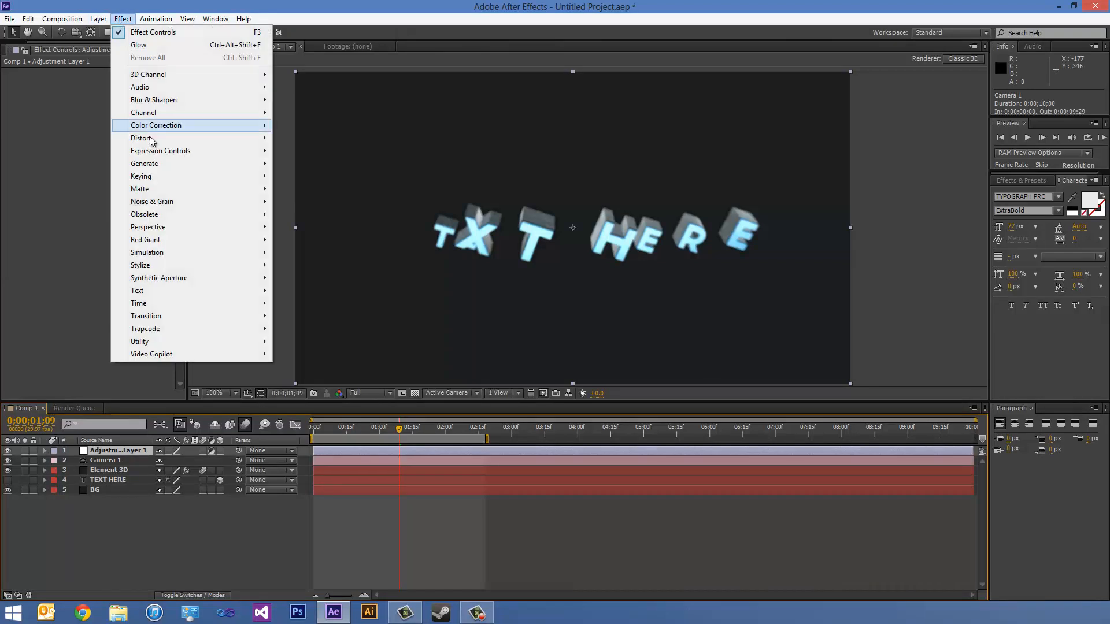
{"action": "mouse_move", "coordinate": [161, 125]}
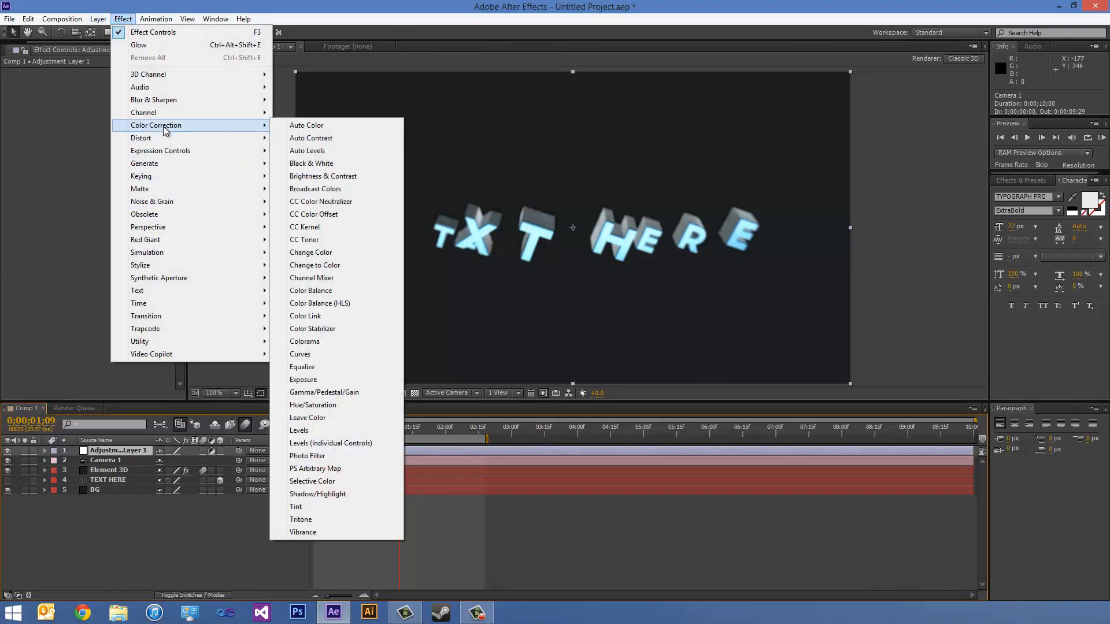
{"action": "left_click", "coordinate": [330, 355]}
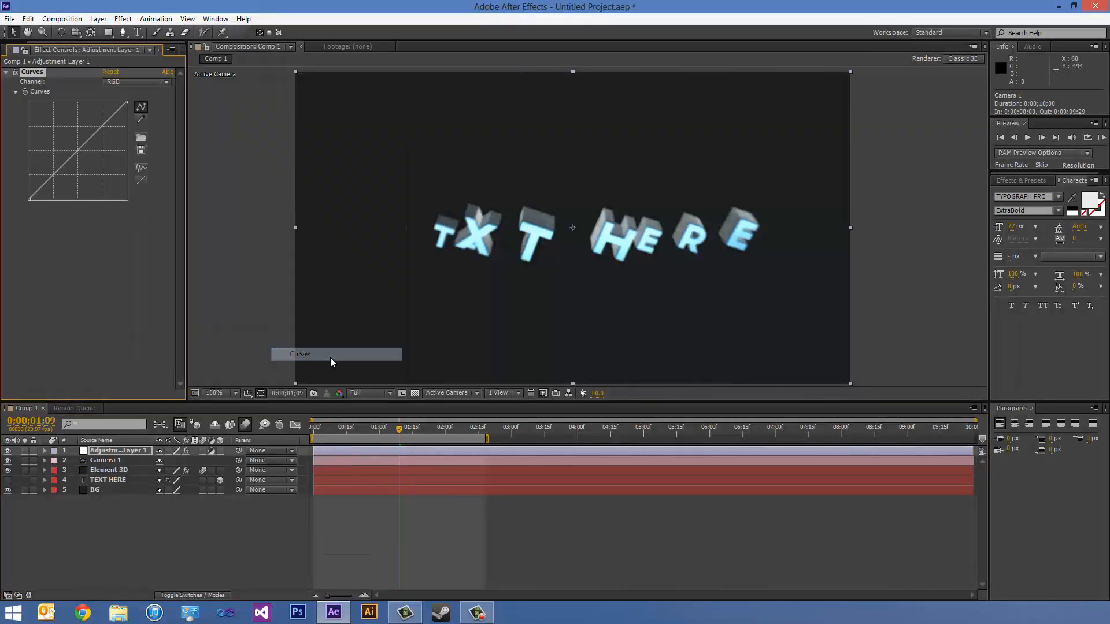
- Try a very steep S-curve on the RGB channel, preview the animation, and undo the curve change
{"action": "left_click_drag", "start_coordinate": [63, 166], "coordinate": [78, 142]}
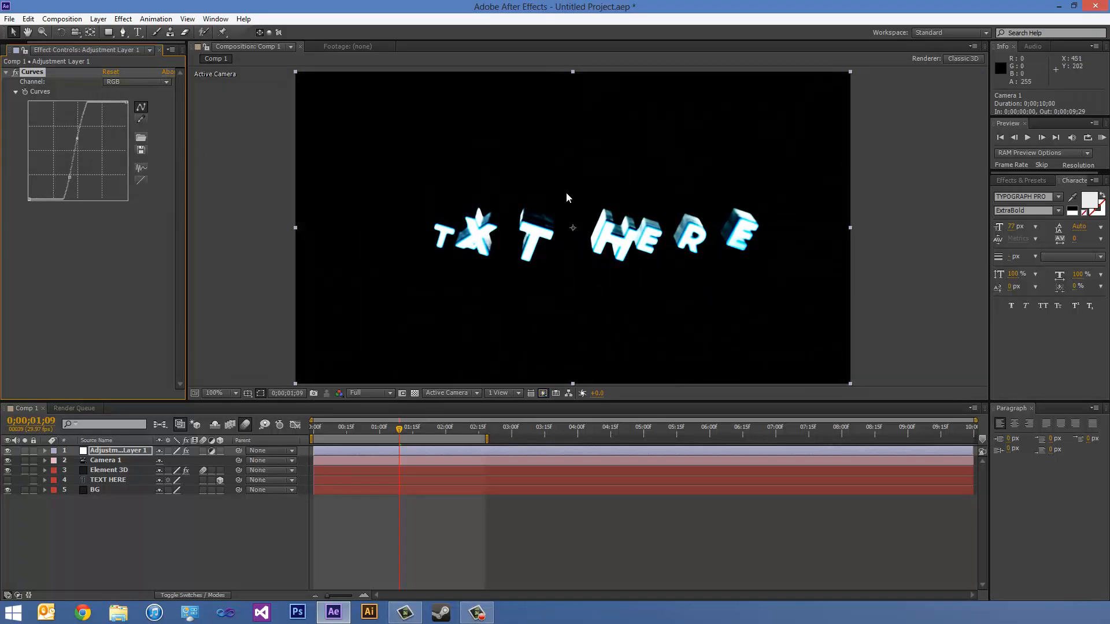
{"action": "left_click", "coordinate": [1101, 138]}
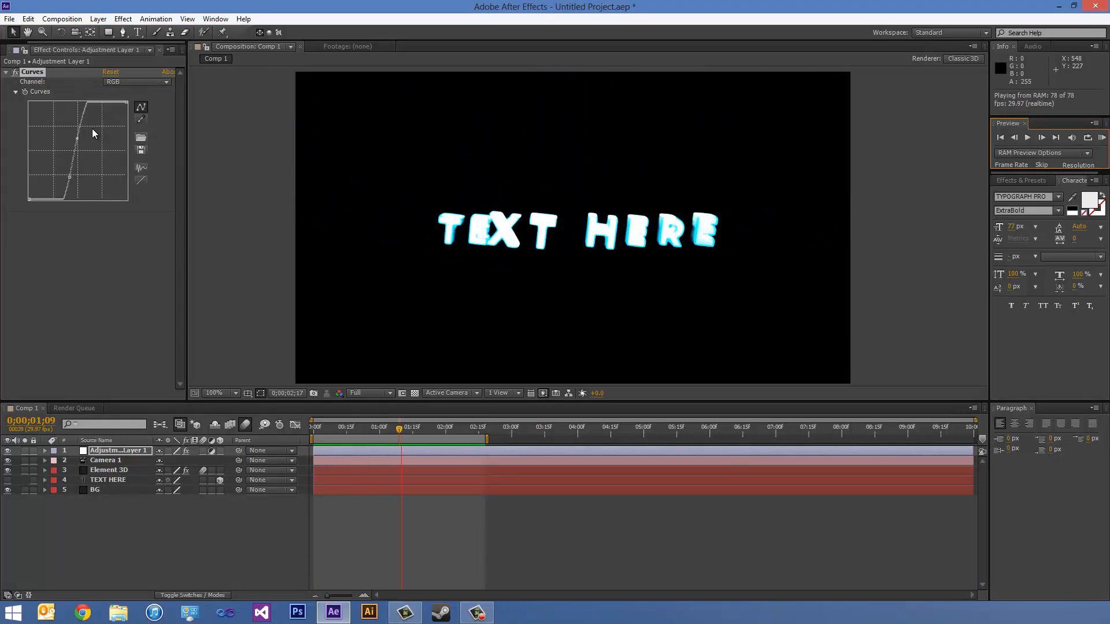
{"action": "left_click", "coordinate": [1104, 138]}
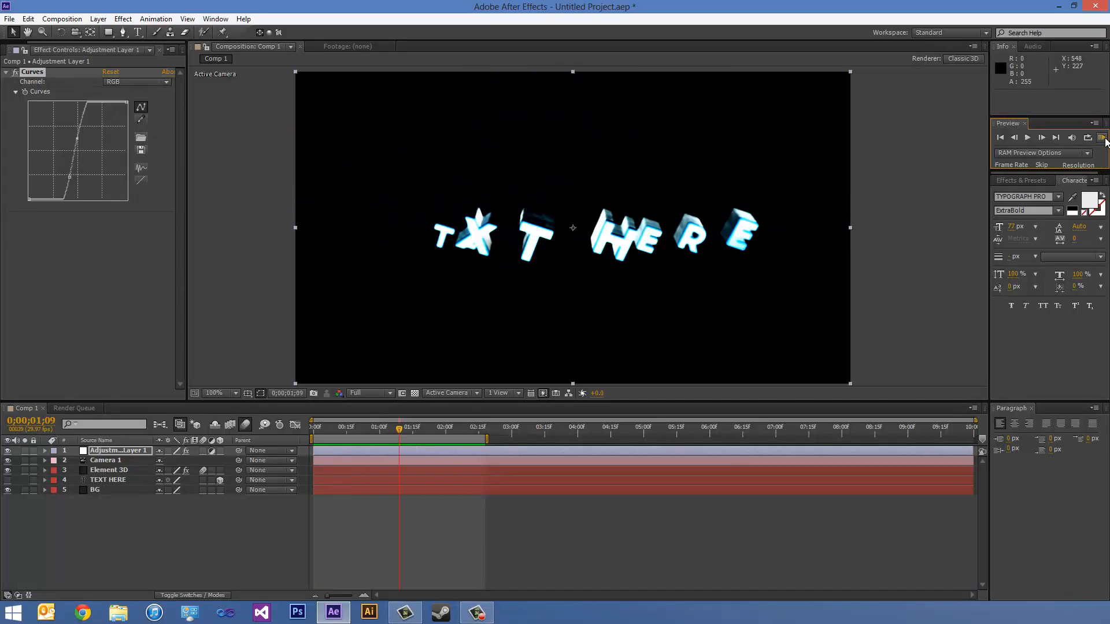
{"action": "left_click", "coordinate": [119, 252]}
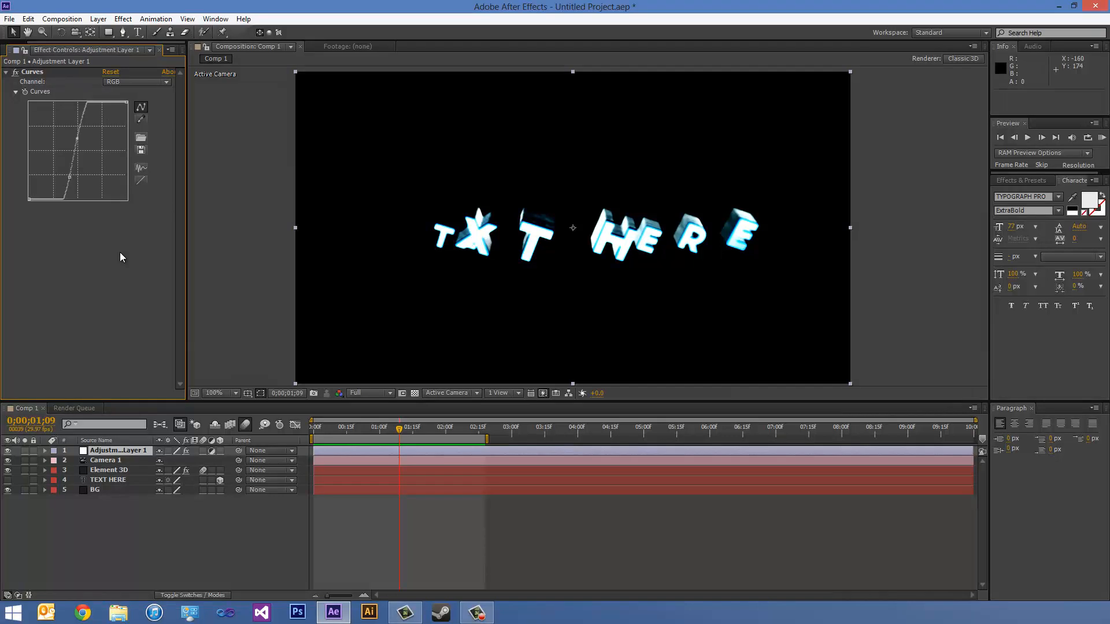
{"action": "key", "text": "ctrl+z"}
{"action": "key", "text": "ctrl+z"}
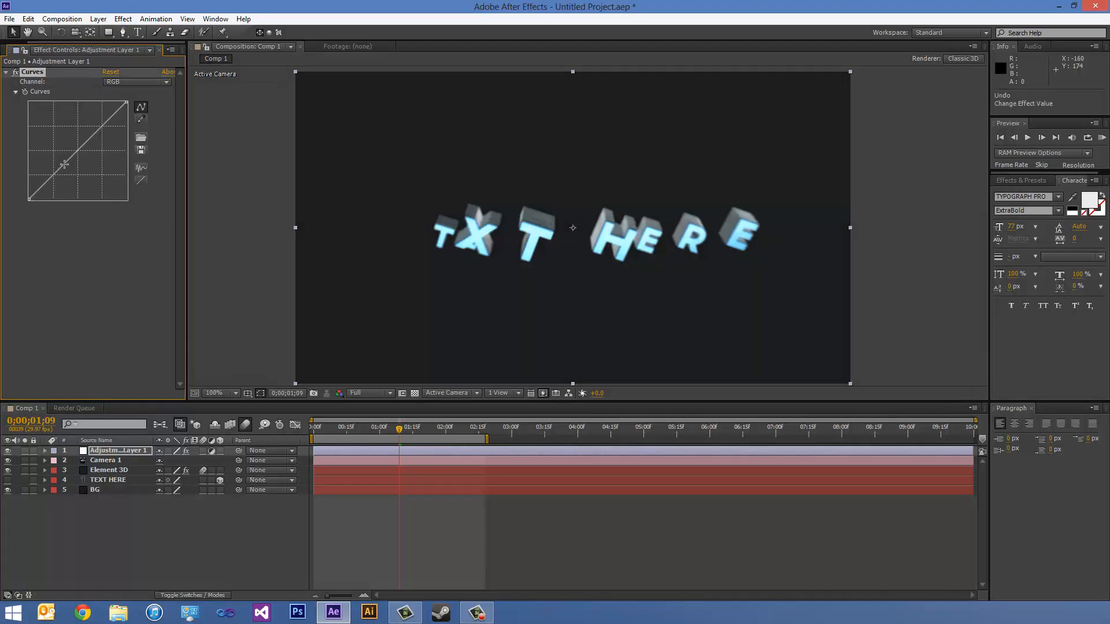
- Shape a gentle S-curve on the RGB channel of Curves and slightly lower the midtones of the Green channel
{"action": "left_click_drag", "start_coordinate": [65, 165], "coordinate": [66, 164]}
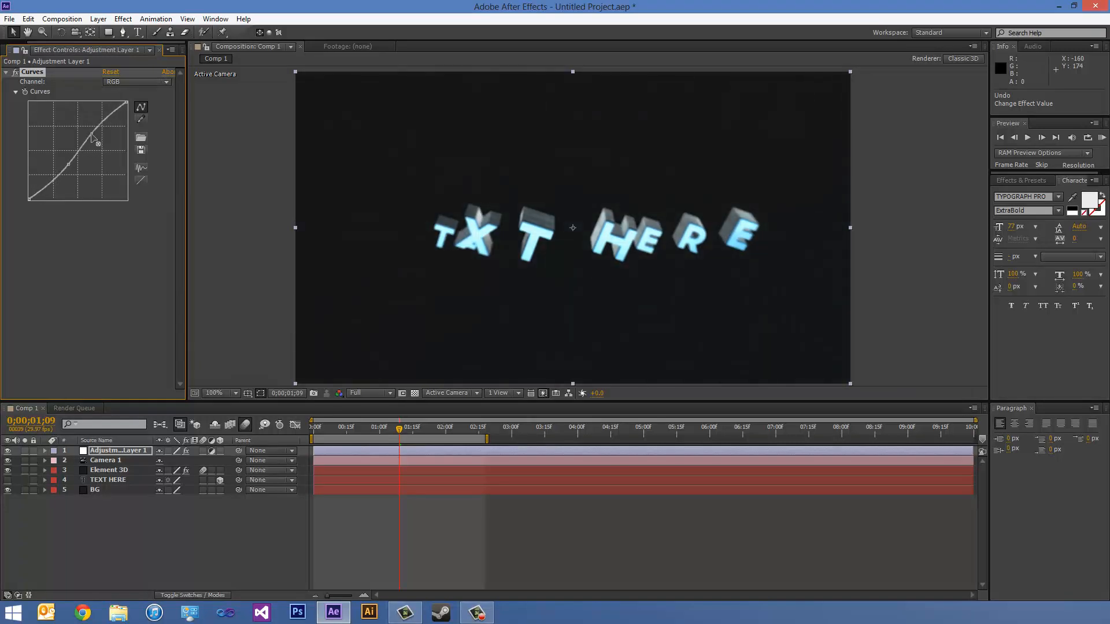
{"action": "left_click", "coordinate": [109, 84]}
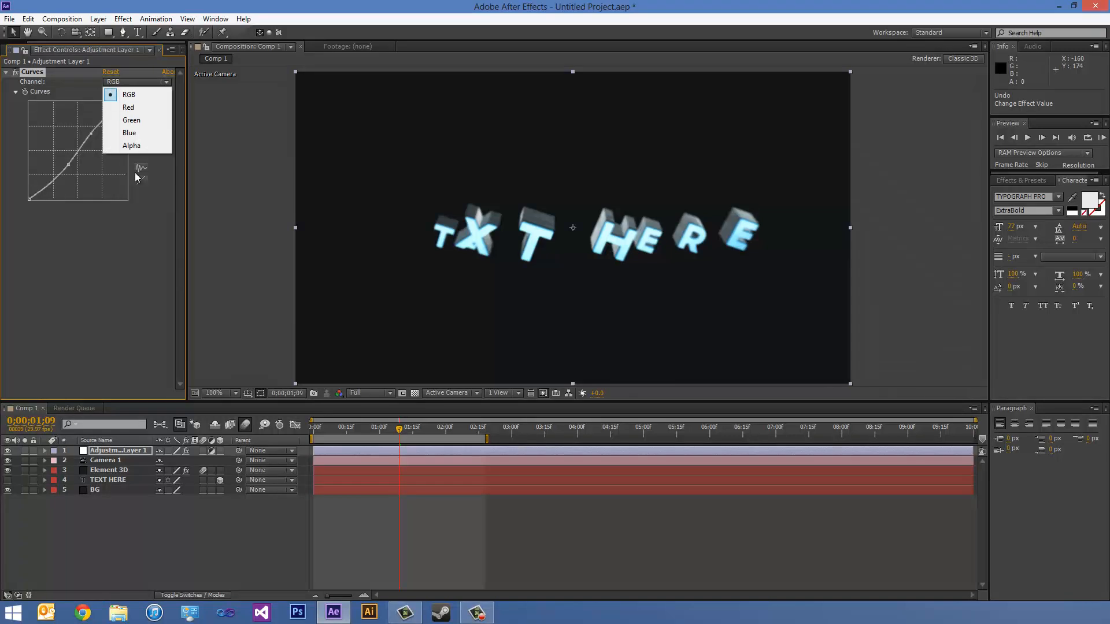
{"action": "left_click", "coordinate": [143, 120]}
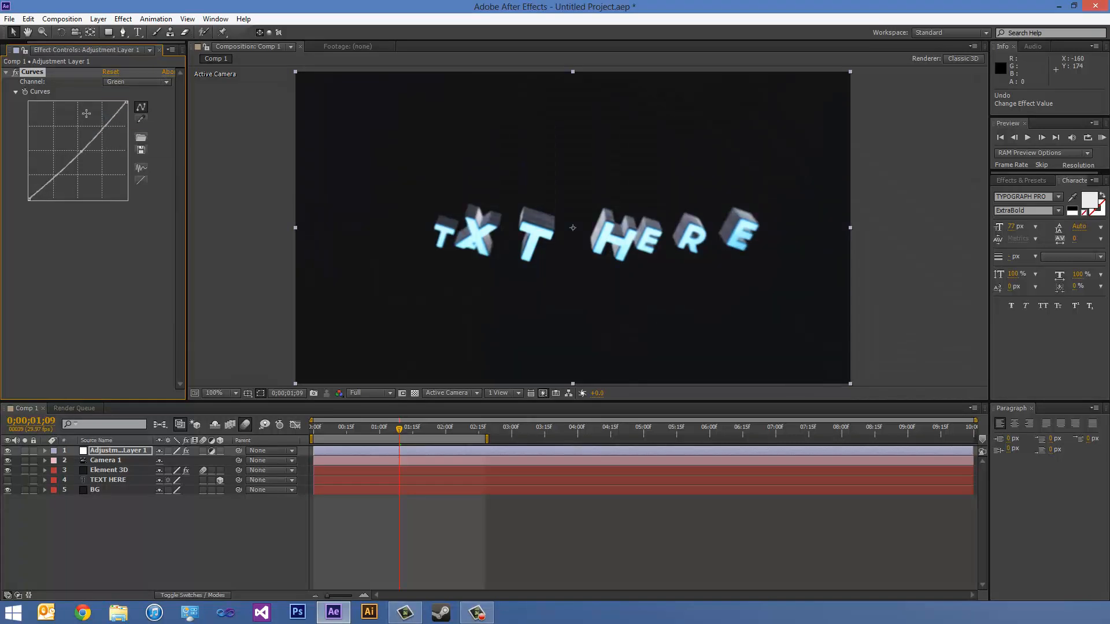
- Pull the midtones of the Red channel down in Curves to tint the image towards blue
{"action": "left_click", "coordinate": [111, 83]}
{"action": "left_click", "coordinate": [121, 103]}
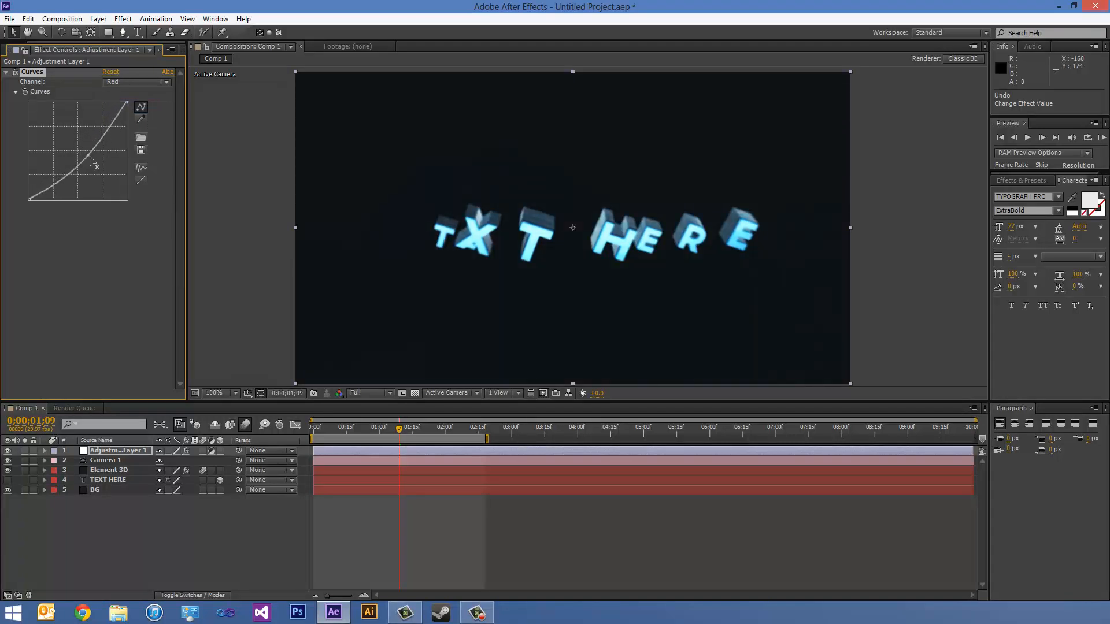
{"action": "left_click_drag", "start_coordinate": [90, 157], "coordinate": [92, 159]}
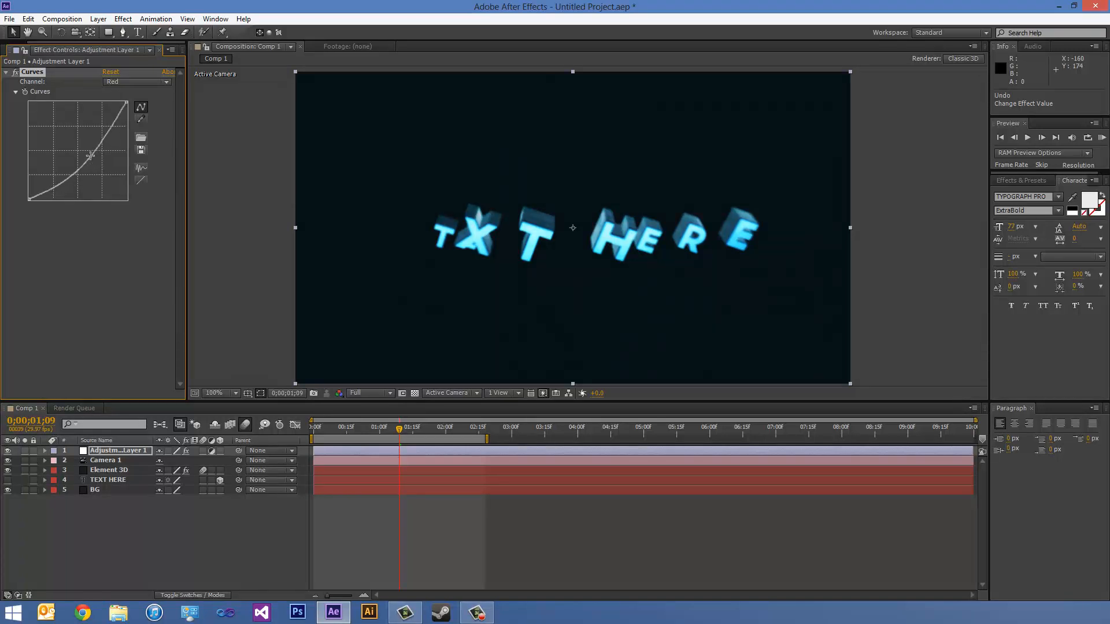
- Fine-tune the Green channel in Curves by pulling its midtones slightly below the diagonal, checking the result with previews
{"action": "left_click", "coordinate": [136, 81]}
{"action": "left_click", "coordinate": [124, 113]}
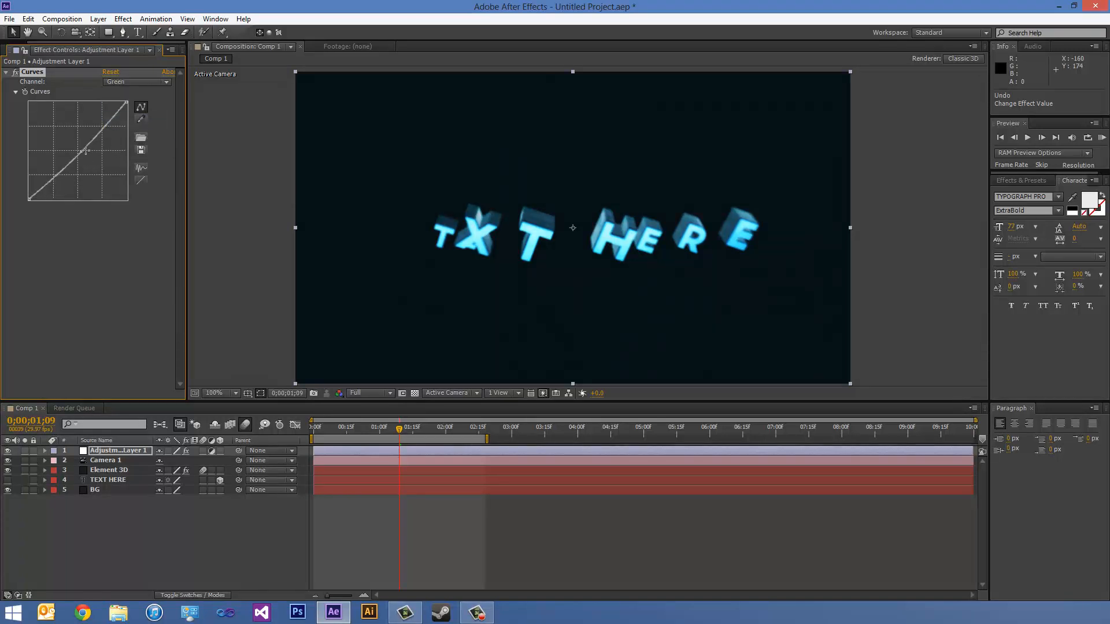
{"action": "left_click_drag", "start_coordinate": [84, 150], "coordinate": [85, 154]}
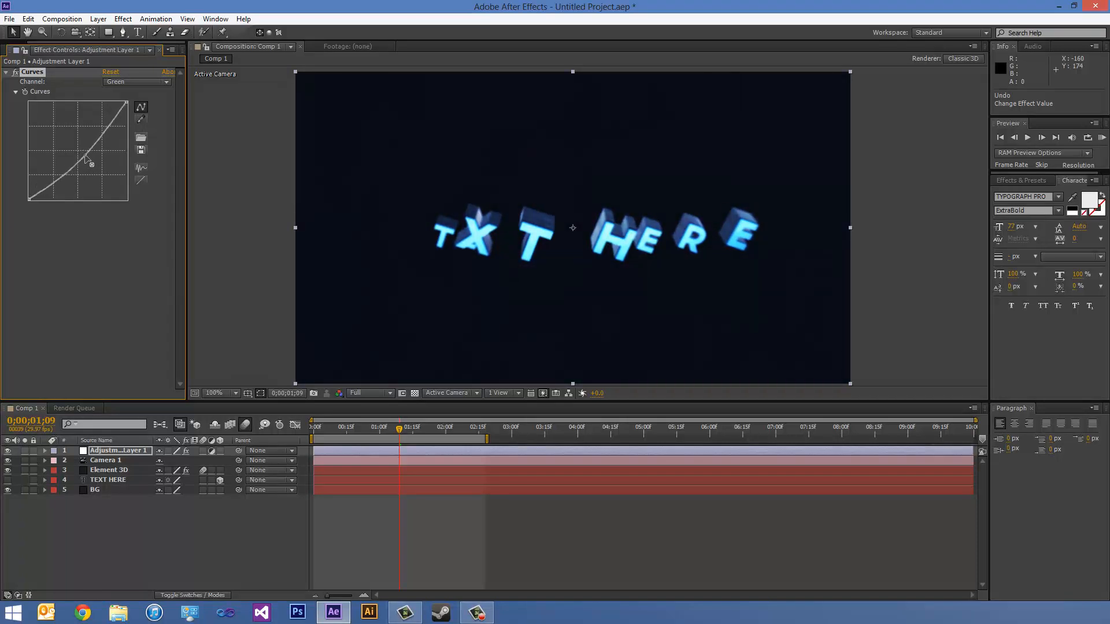
{"action": "left_click", "coordinate": [1103, 138]}
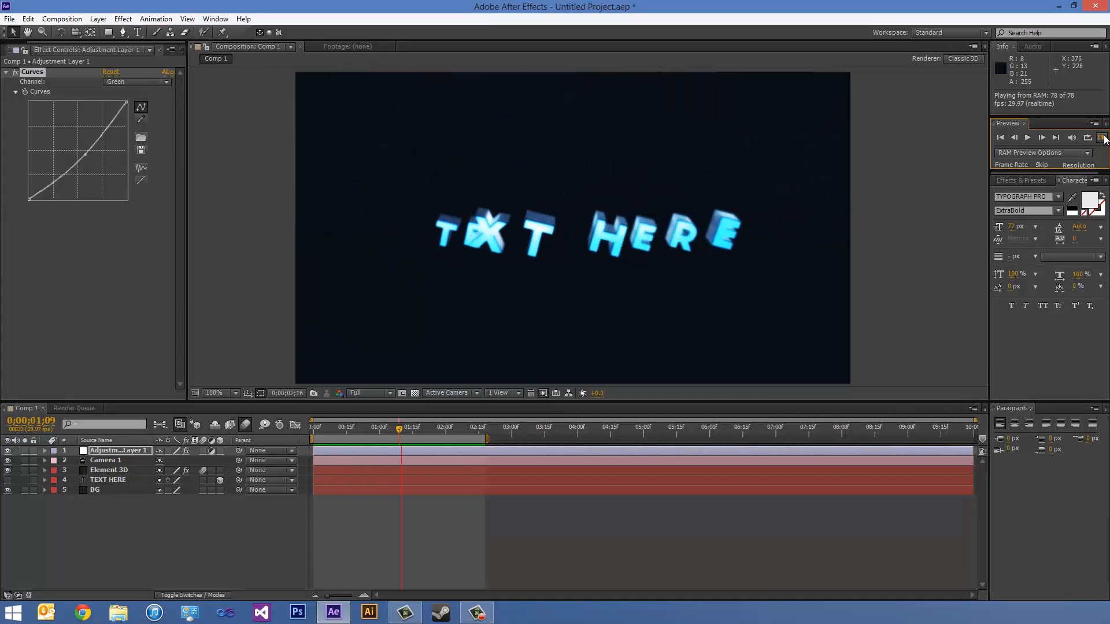
{"action": "left_click", "coordinate": [1103, 138]}
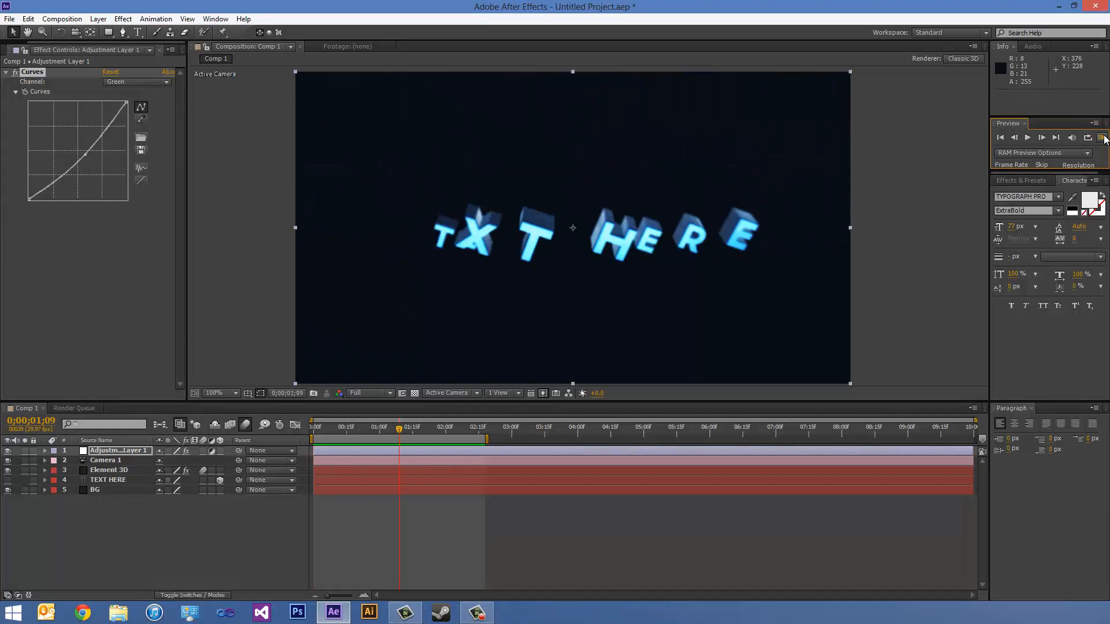
{"action": "left_click_drag", "start_coordinate": [85, 159], "coordinate": [81, 152]}
{"action": "left_click", "coordinate": [1102, 139]}
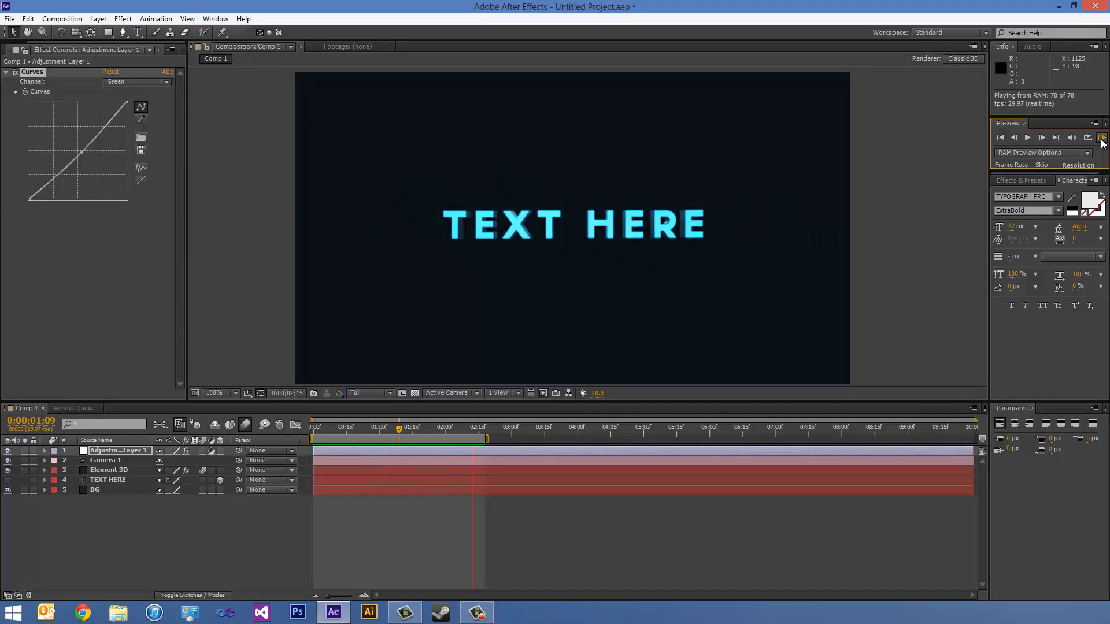
{"action": "left_click", "coordinate": [1101, 140]}
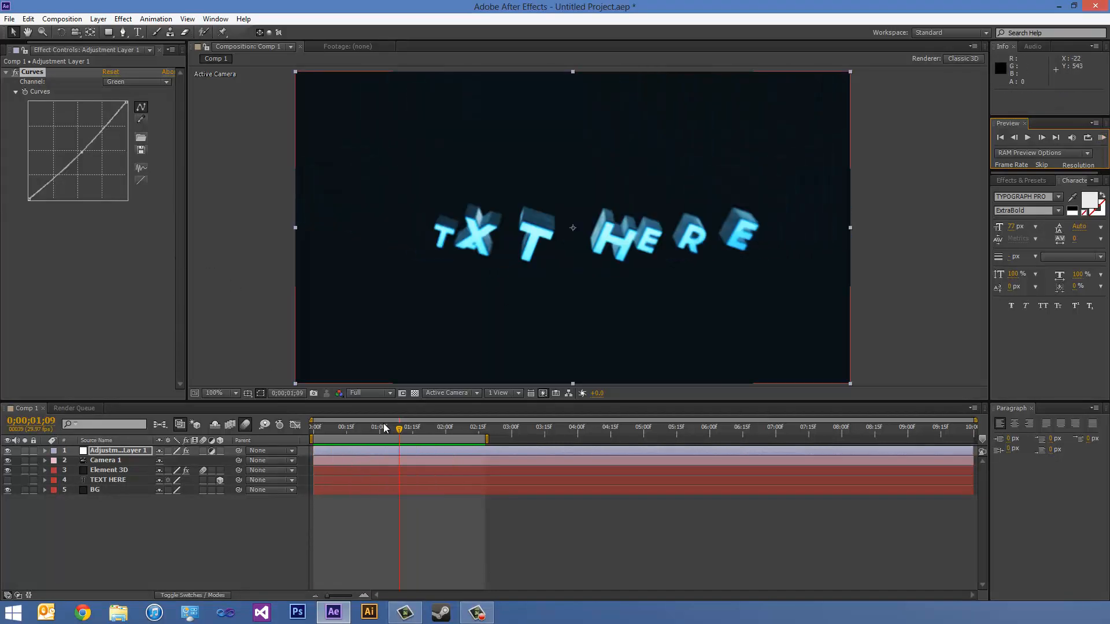
- Apply the Tint effect to the adjustment layer with Amount to Tint at 44% and preview the animation
{"action": "left_click_drag", "start_coordinate": [397, 425], "coordinate": [351, 438]}
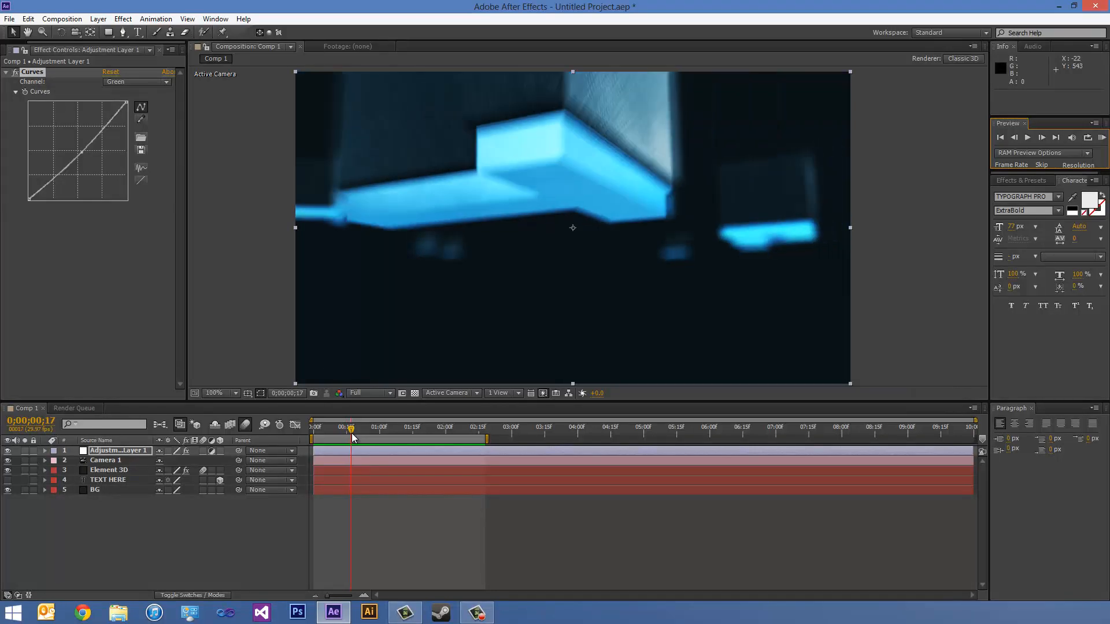
{"action": "left_click", "coordinate": [124, 20]}
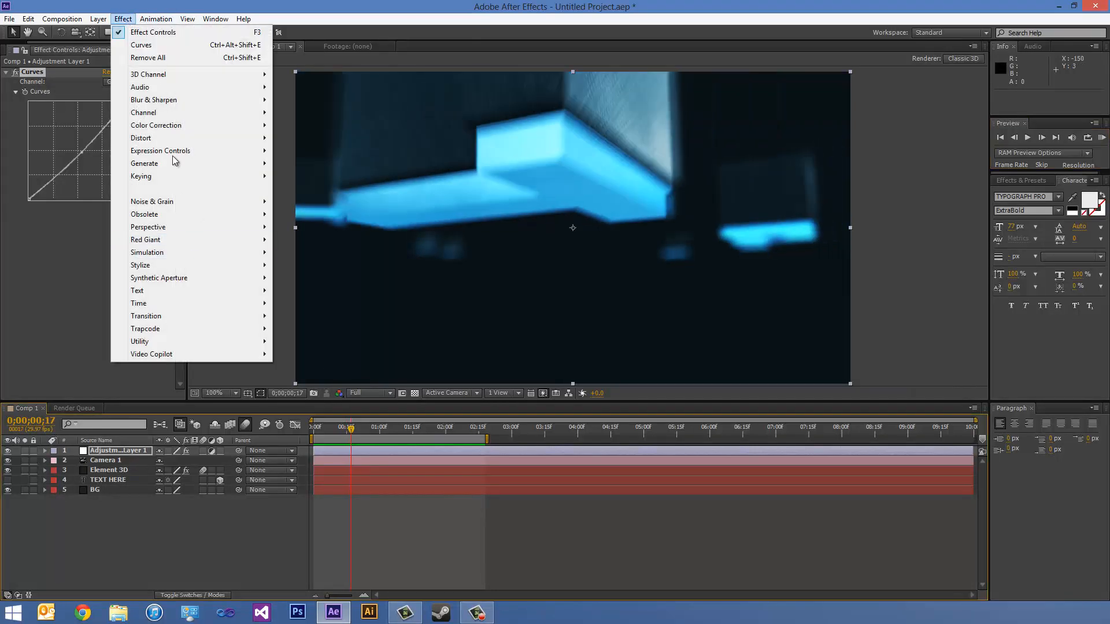
{"action": "mouse_move", "coordinate": [173, 127]}
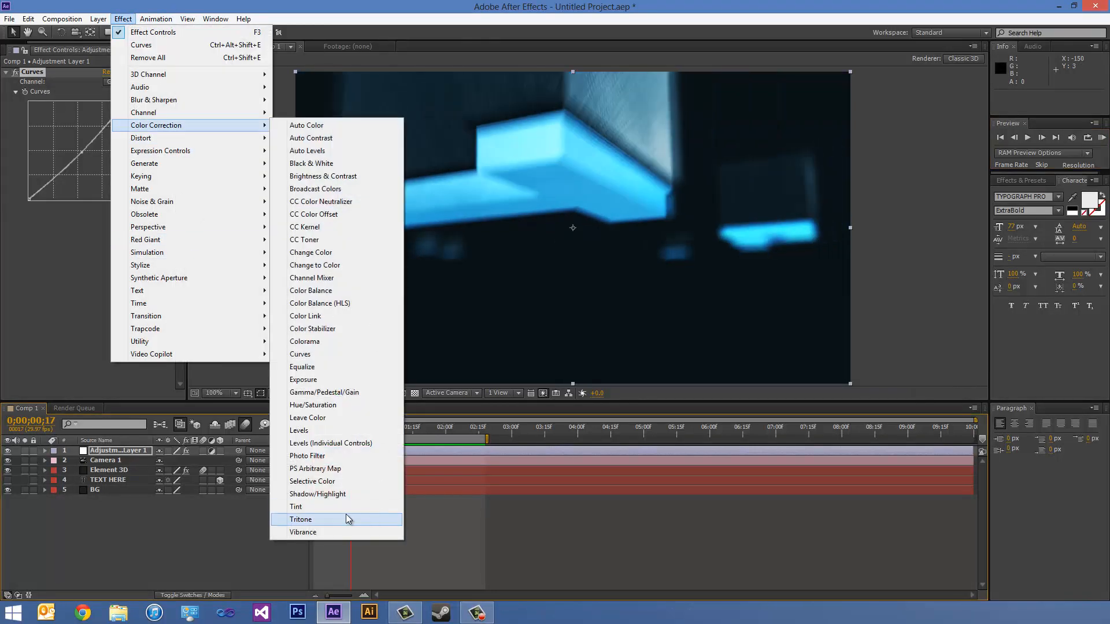
{"action": "left_click", "coordinate": [317, 508]}
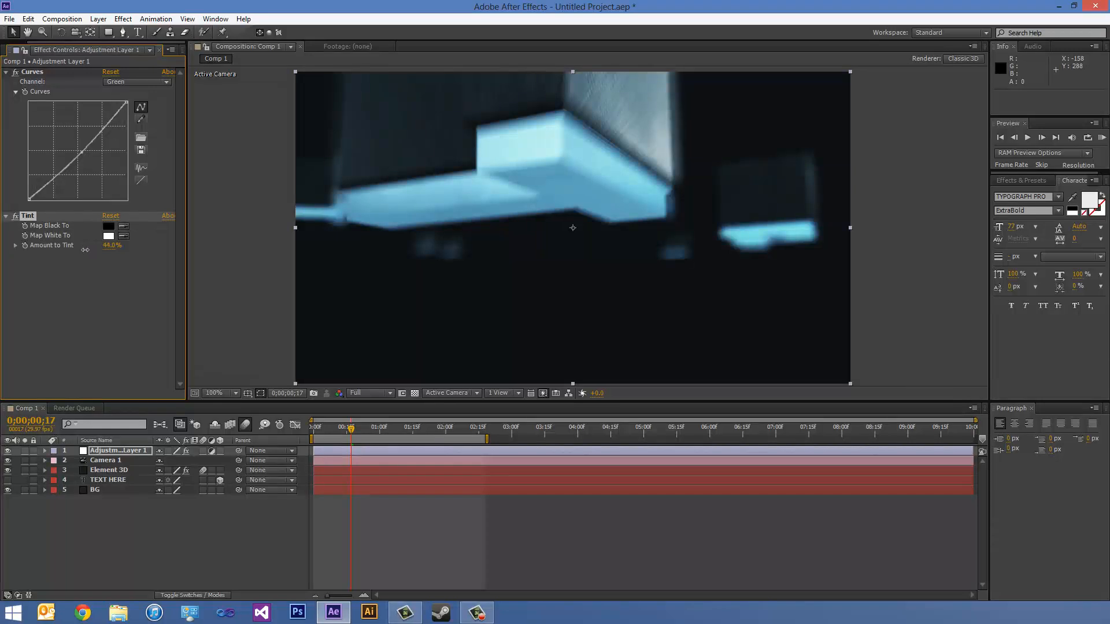
{"action": "left_click", "coordinate": [1101, 139]}
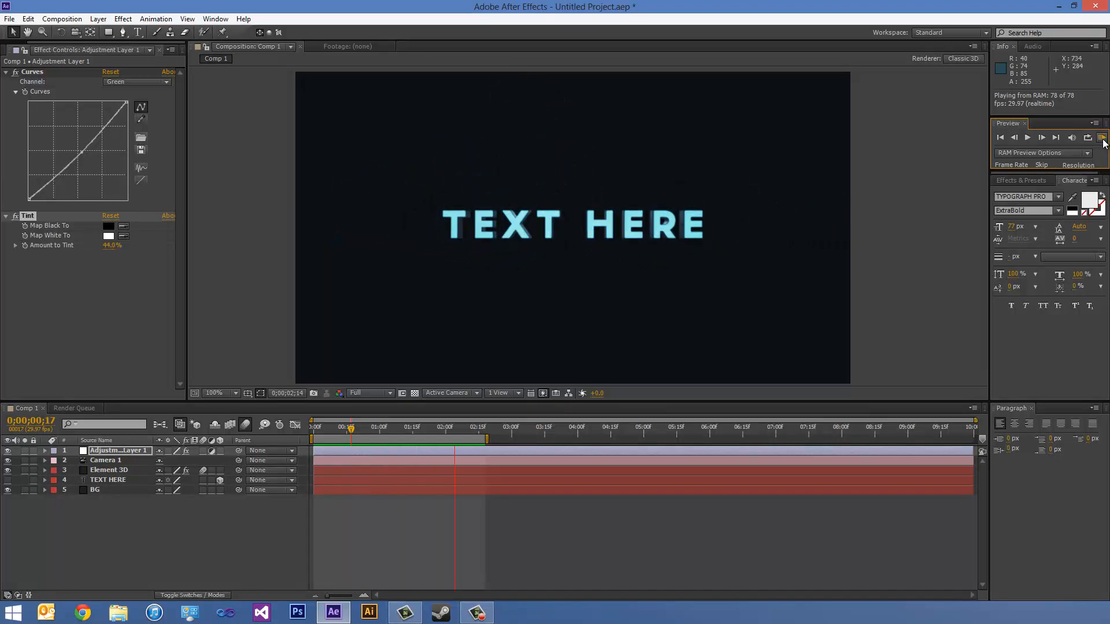
{"action": "left_click", "coordinate": [1101, 138]}
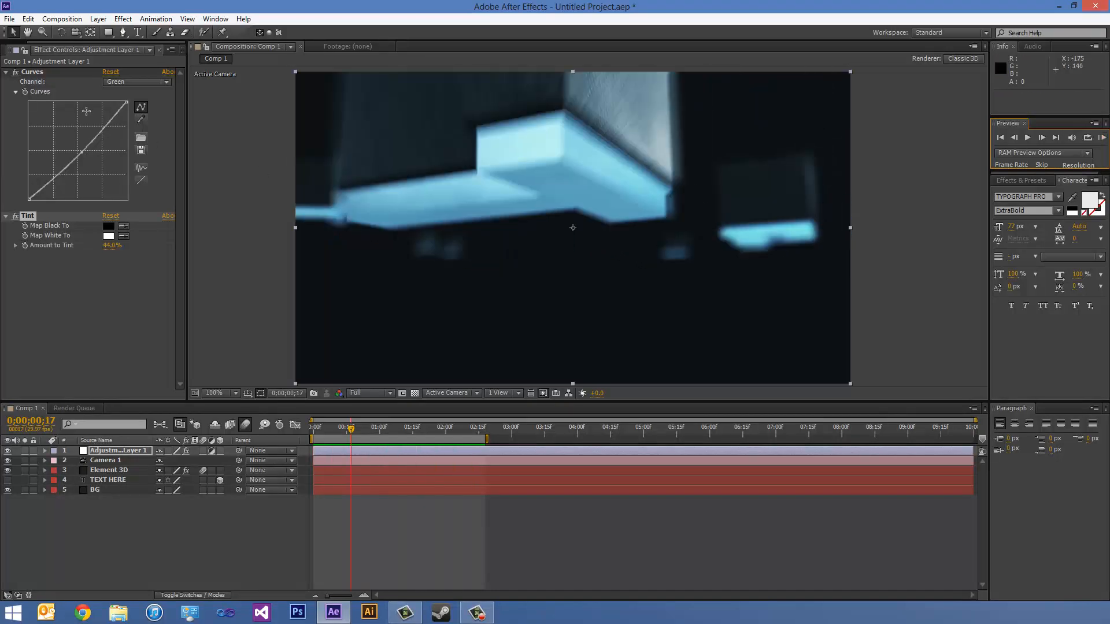
{"action": "left_click", "coordinate": [124, 19]}
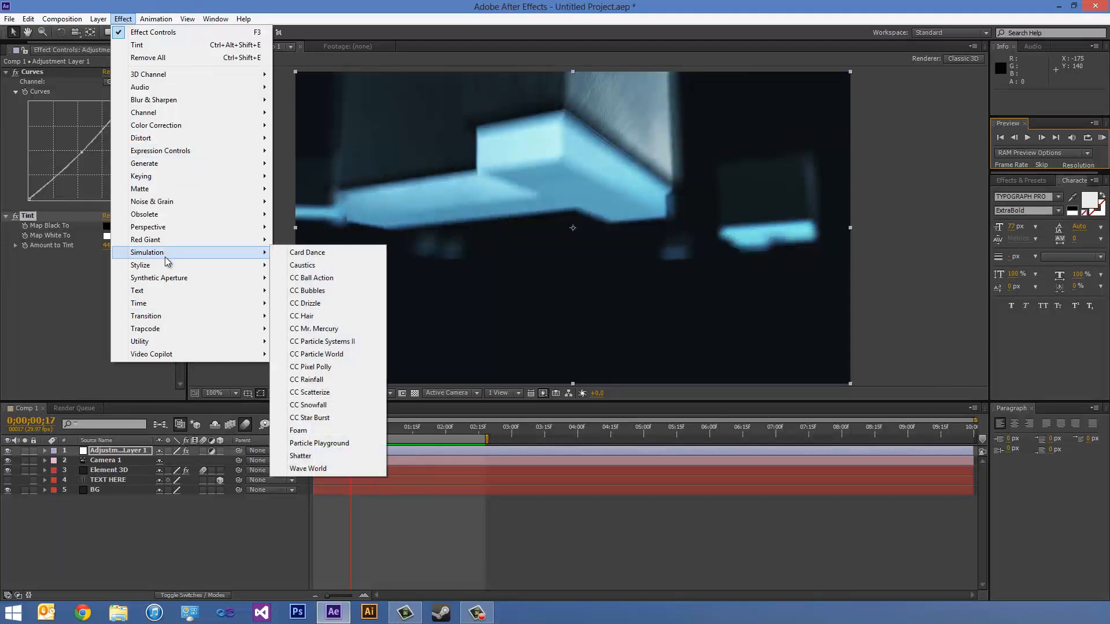
{"action": "mouse_move", "coordinate": [164, 267]}
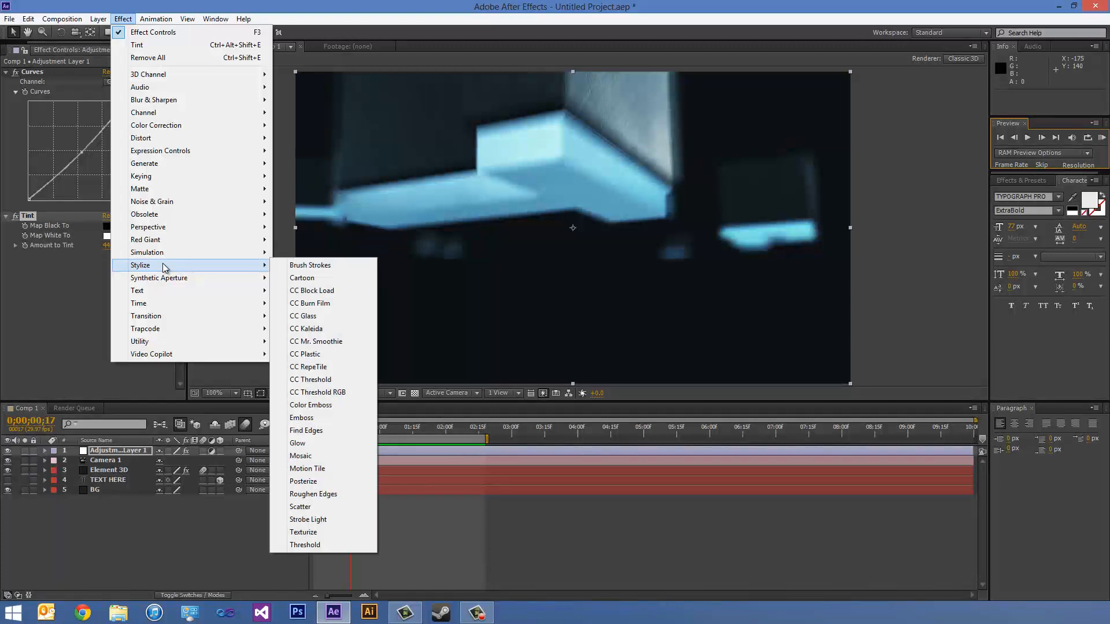
{"action": "left_click", "coordinate": [125, 551]}
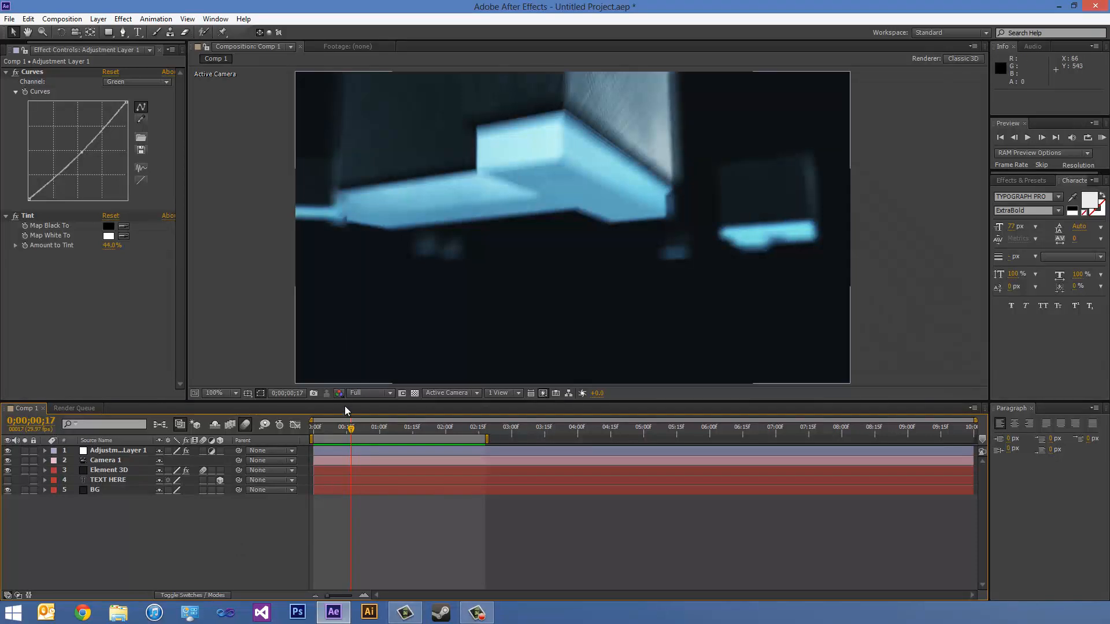
- Scrub back and forth through the graded animation to review the letters' motion and look
{"action": "mouse_move", "coordinate": [351, 426]}
{"action": "left_mouse_down"}
{"action": "mouse_move", "coordinate": [334, 429]}
{"action": "mouse_move", "coordinate": [434, 440]}
{"action": "mouse_move", "coordinate": [344, 437]}
{"action": "left_mouse_up"}
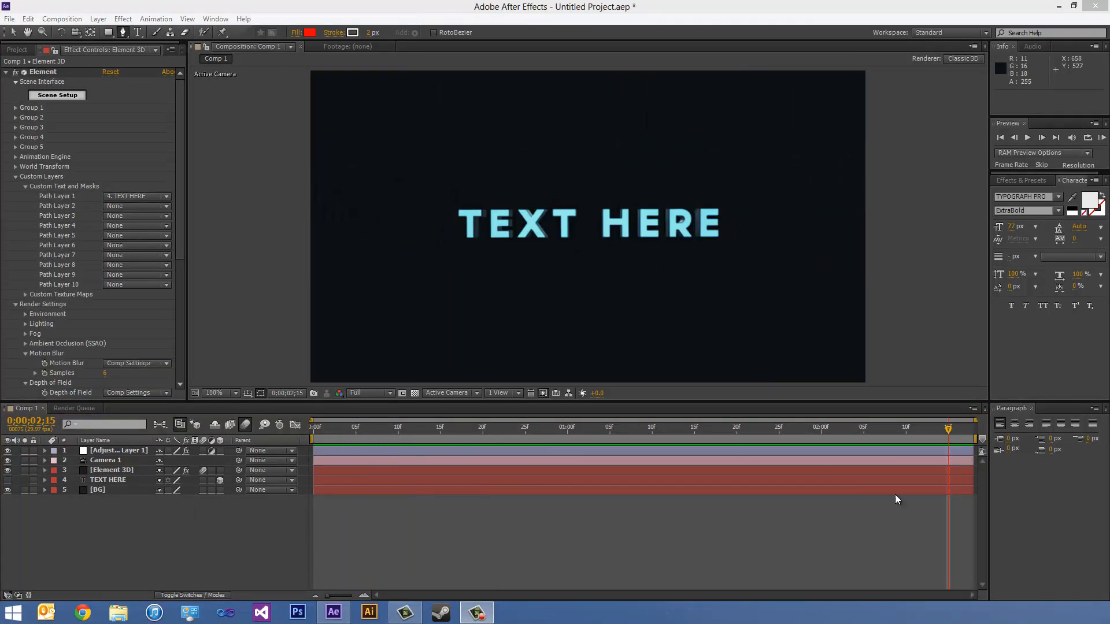
{"action": "left_click_drag", "start_coordinate": [931, 428], "coordinate": [540, 414]}
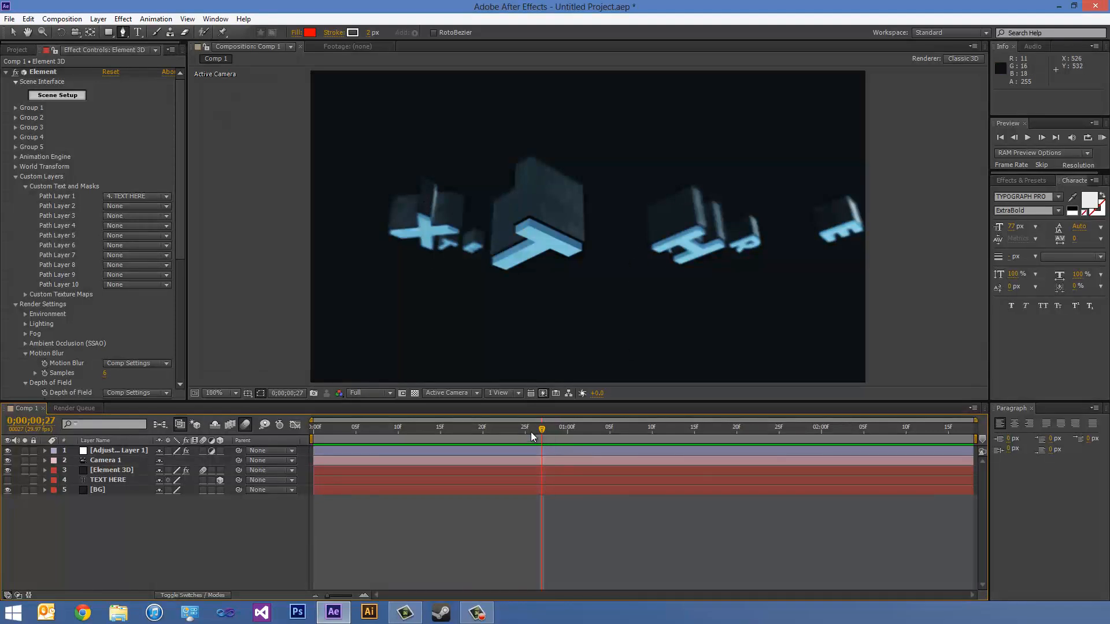
{"action": "left_click_drag", "start_coordinate": [542, 428], "coordinate": [845, 456]}
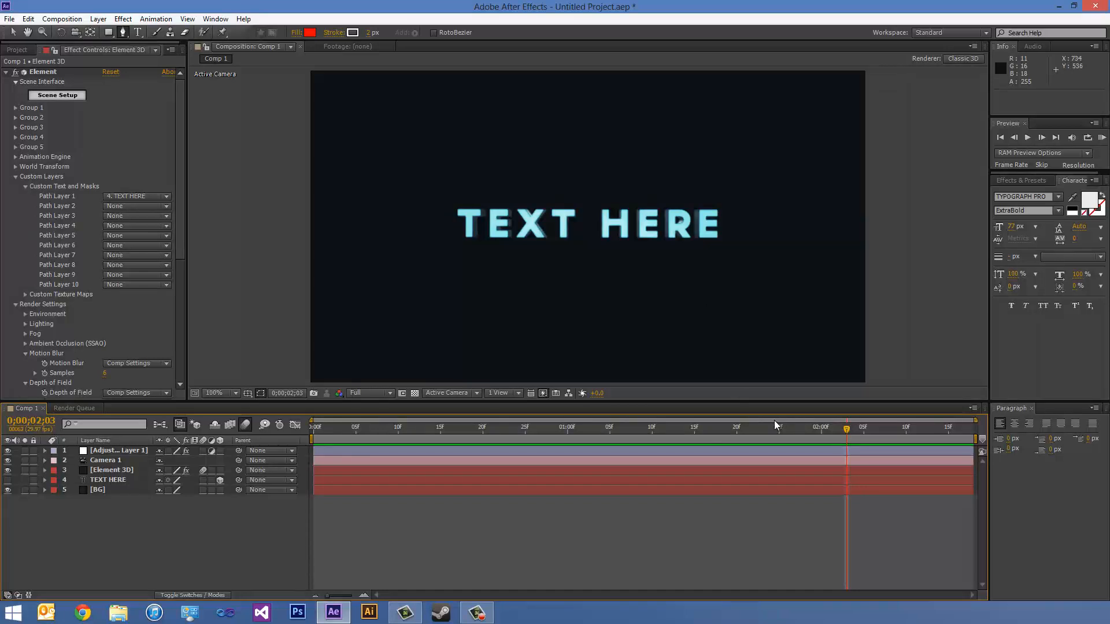
{"action": "left_click_drag", "start_coordinate": [845, 428], "coordinate": [533, 430]}
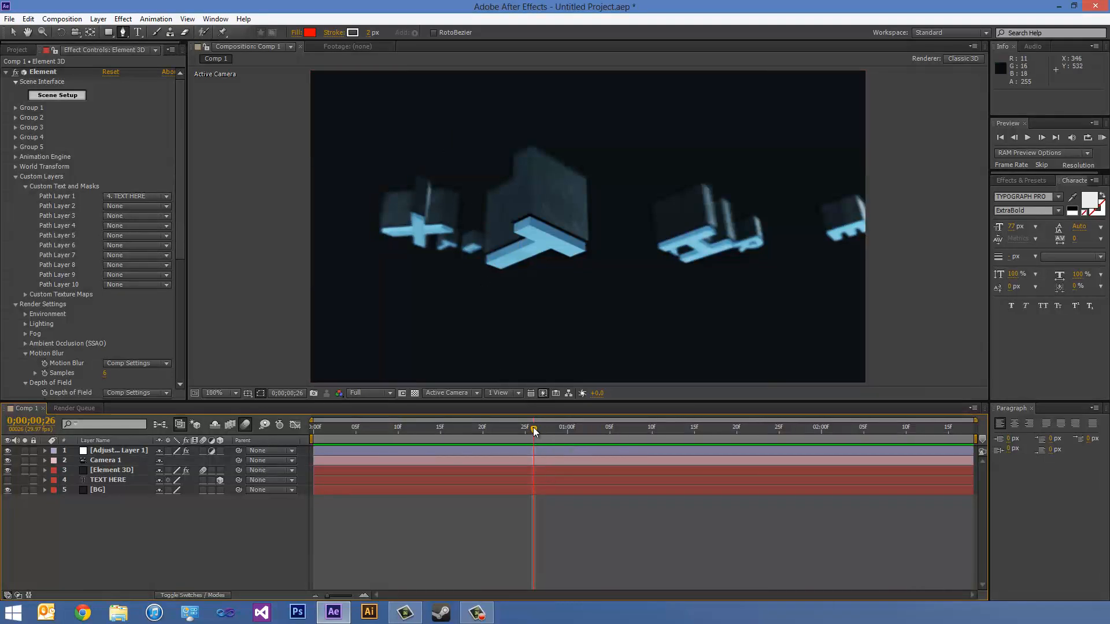
{"action": "left_click_drag", "start_coordinate": [533, 429], "coordinate": [473, 427]}
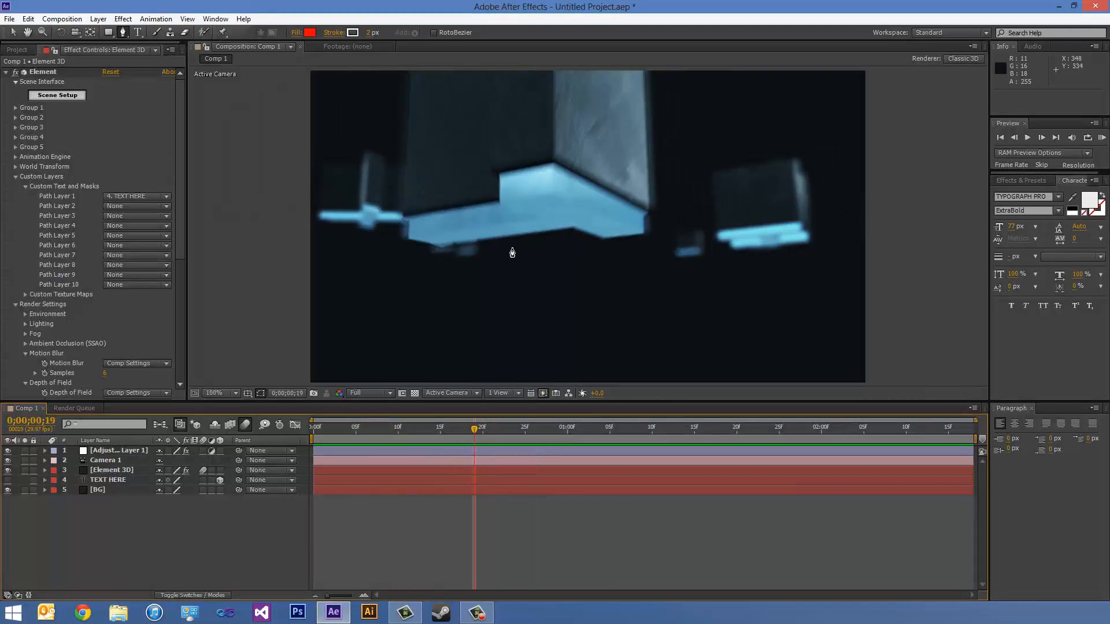
- Inspect the text materials in Element's Scene Setup, set the blur_orb Extrude to 1.04, and check the letters in the composition
{"action": "left_click", "coordinate": [75, 97]}
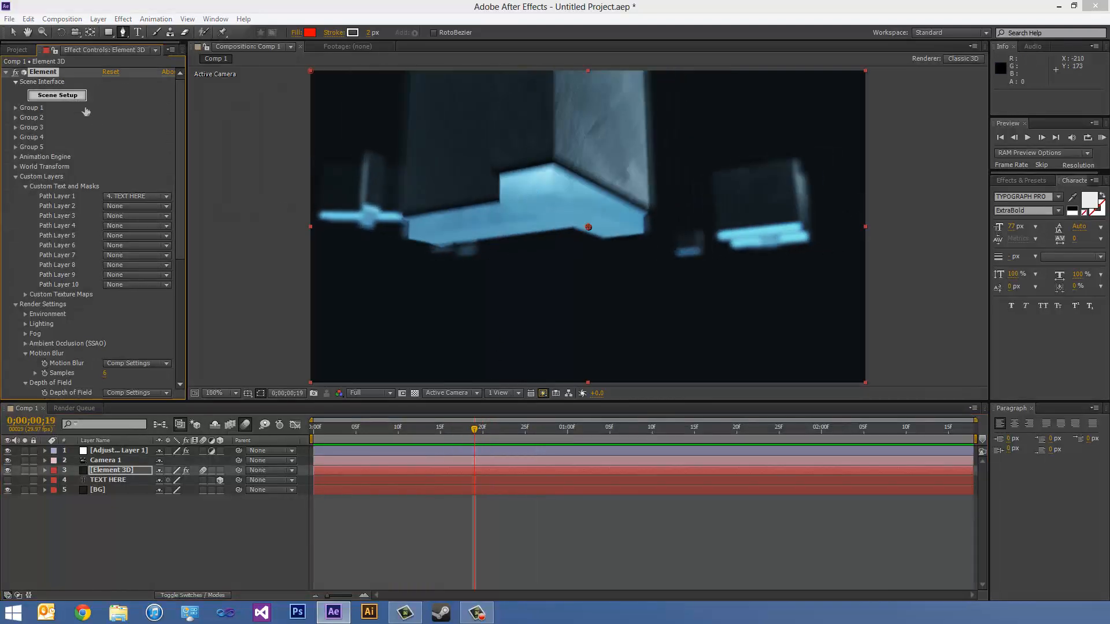
{"action": "left_click", "coordinate": [641, 139]}
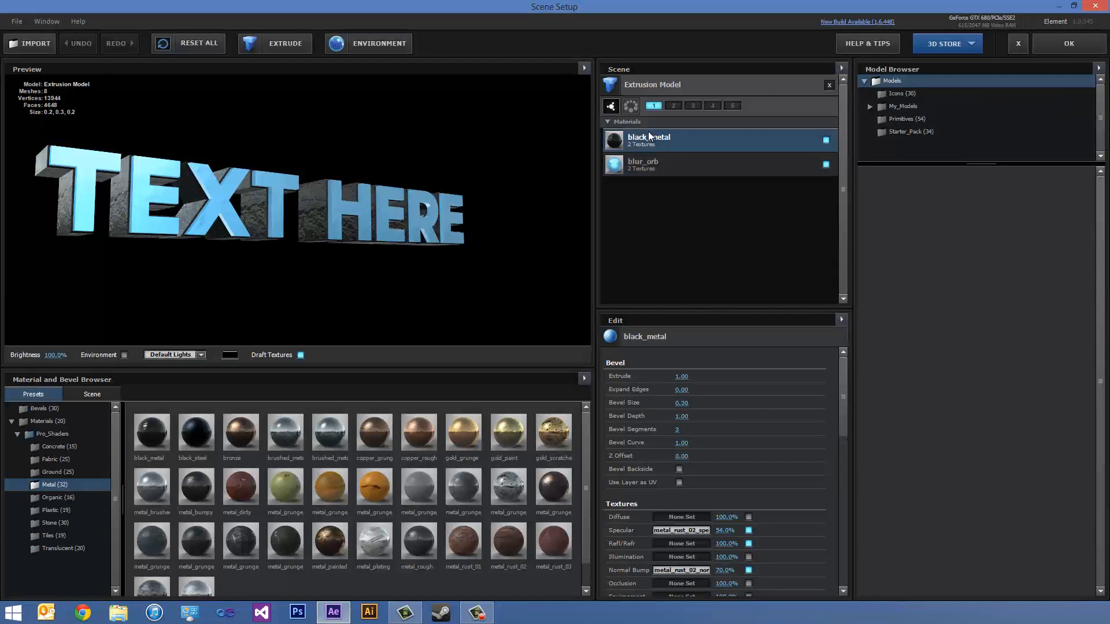
{"action": "left_click_drag", "start_coordinate": [191, 217], "coordinate": [268, 248]}
{"action": "left_click", "coordinate": [656, 168]}
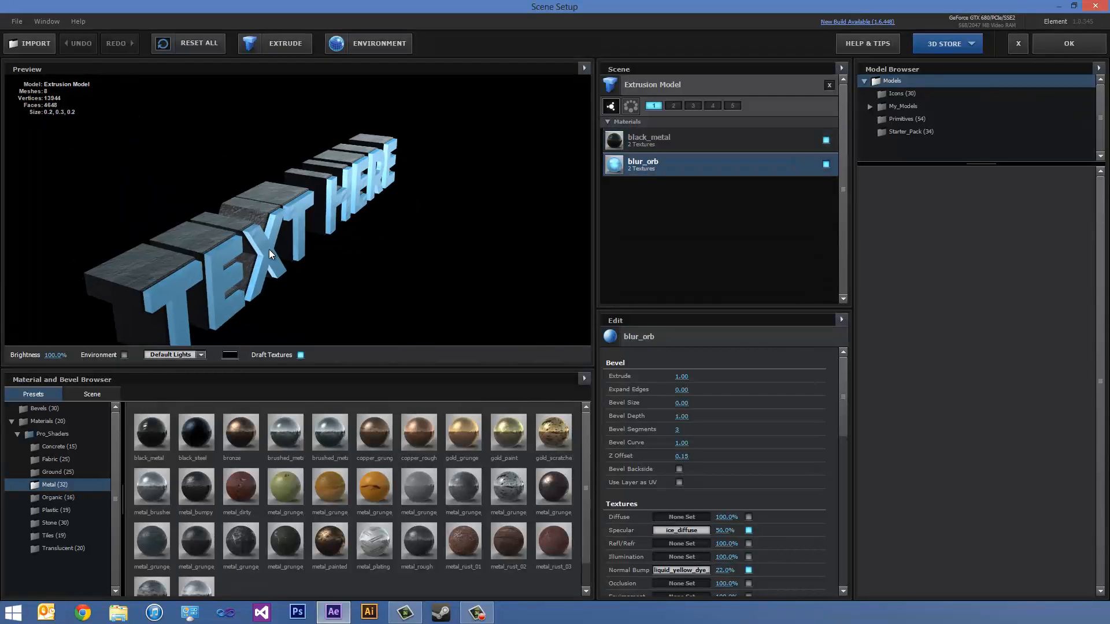
{"action": "left_click", "coordinate": [615, 142]}
{"action": "left_click", "coordinate": [636, 168]}
{"action": "left_click_drag", "start_coordinate": [219, 265], "coordinate": [184, 223]}
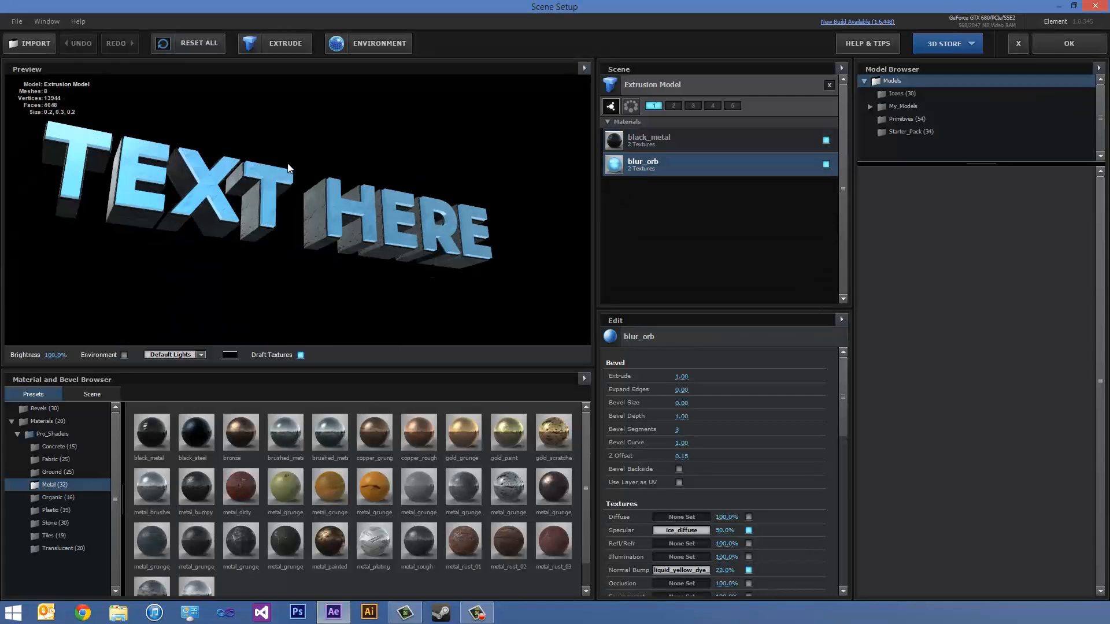
{"action": "mouse_move", "coordinate": [252, 198]}
{"action": "left_mouse_down"}
{"action": "mouse_move", "coordinate": [179, 210]}
{"action": "mouse_move", "coordinate": [206, 223]}
{"action": "mouse_move", "coordinate": [198, 256]}
{"action": "mouse_move", "coordinate": [266, 203]}
{"action": "left_mouse_up"}
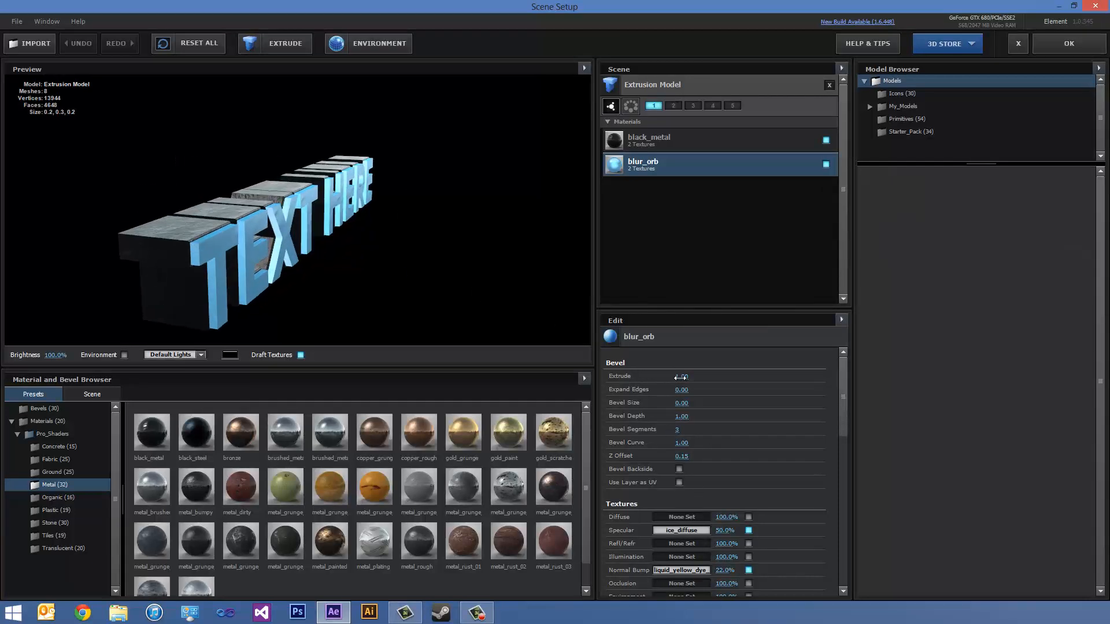
{"action": "mouse_move", "coordinate": [680, 377]}
{"action": "left_mouse_down"}
{"action": "mouse_move", "coordinate": [653, 384]}
{"action": "mouse_move", "coordinate": [734, 380]}
{"action": "mouse_move", "coordinate": [690, 385]}
{"action": "left_mouse_up"}
{"action": "left_click", "coordinate": [1075, 51]}
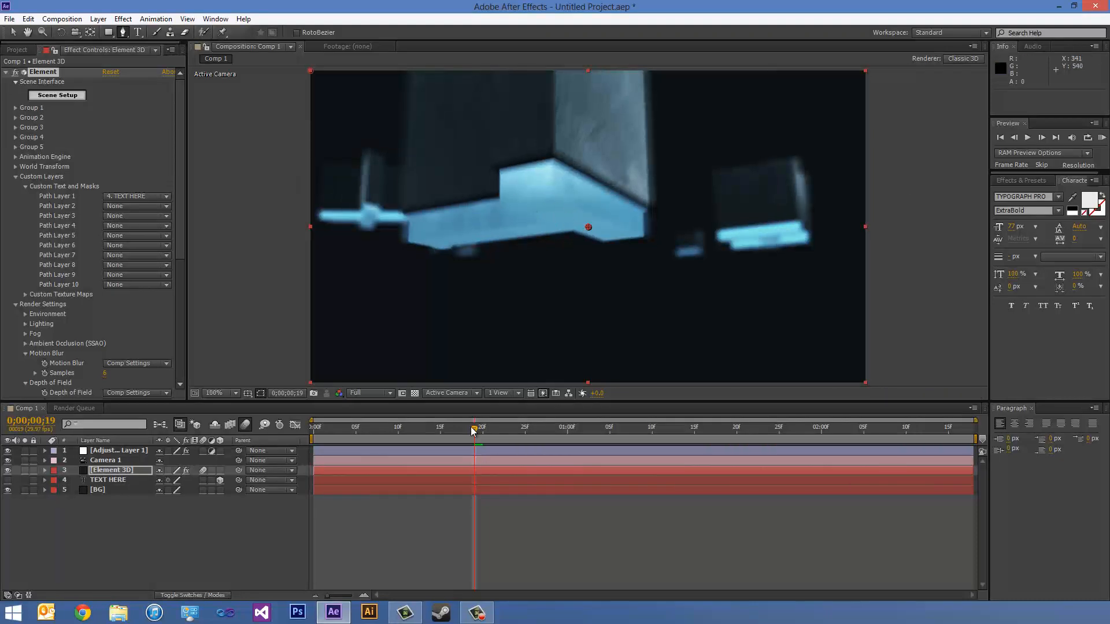
{"action": "left_click_drag", "start_coordinate": [461, 432], "coordinate": [515, 438]}
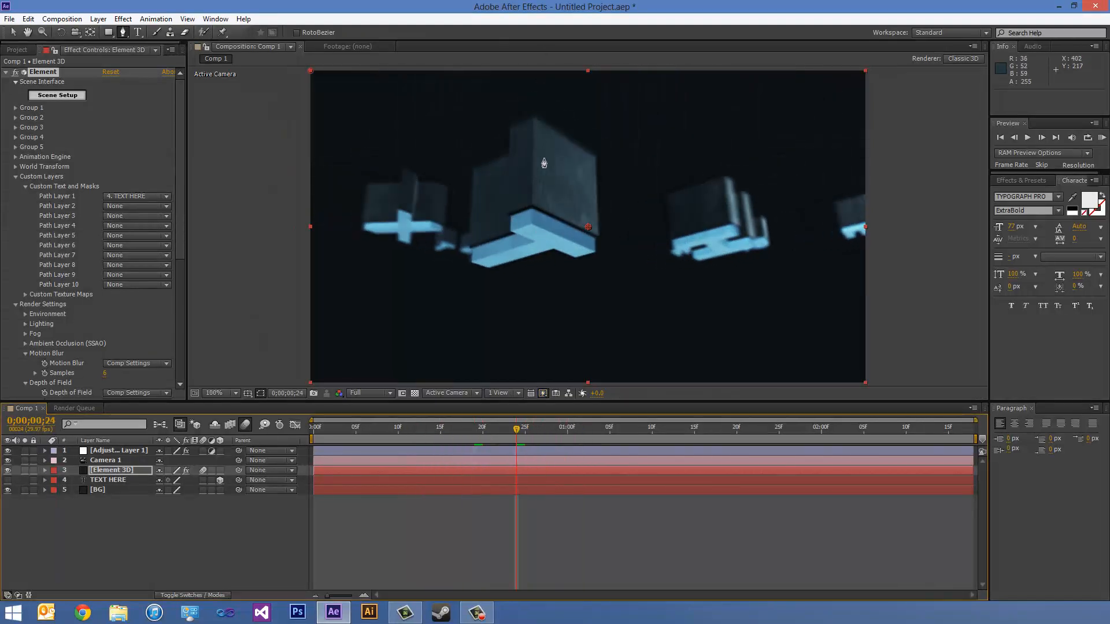
- Reduce the Extrude of both the black_metal and blur_orb materials to 0.38 in Element's Scene Setup and apply the scene
{"action": "left_click", "coordinate": [60, 97]}
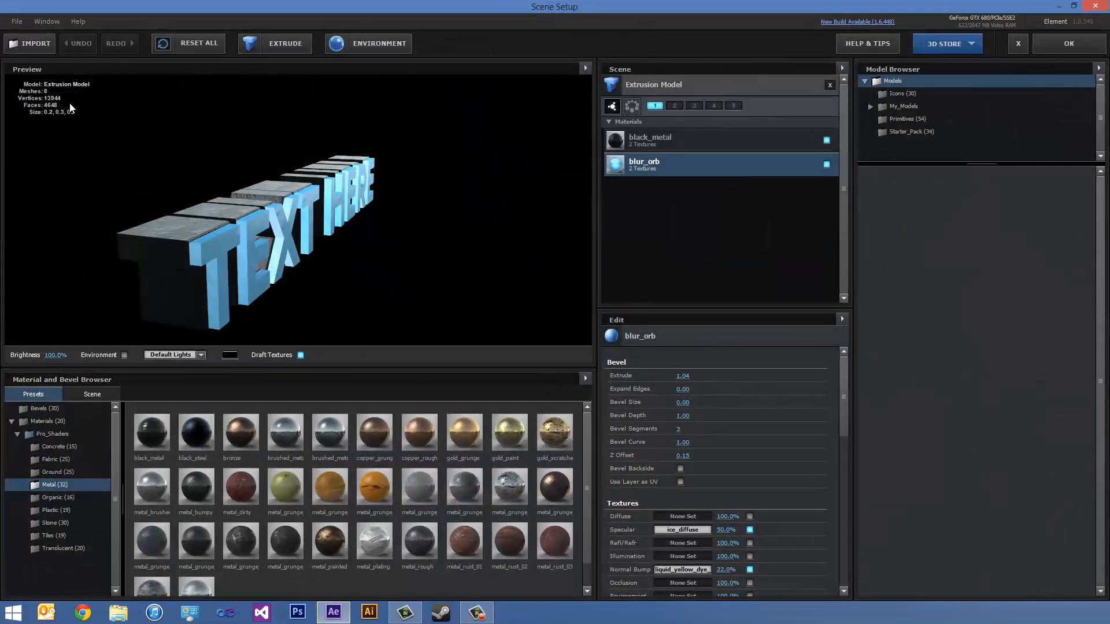
{"action": "left_click", "coordinate": [636, 145]}
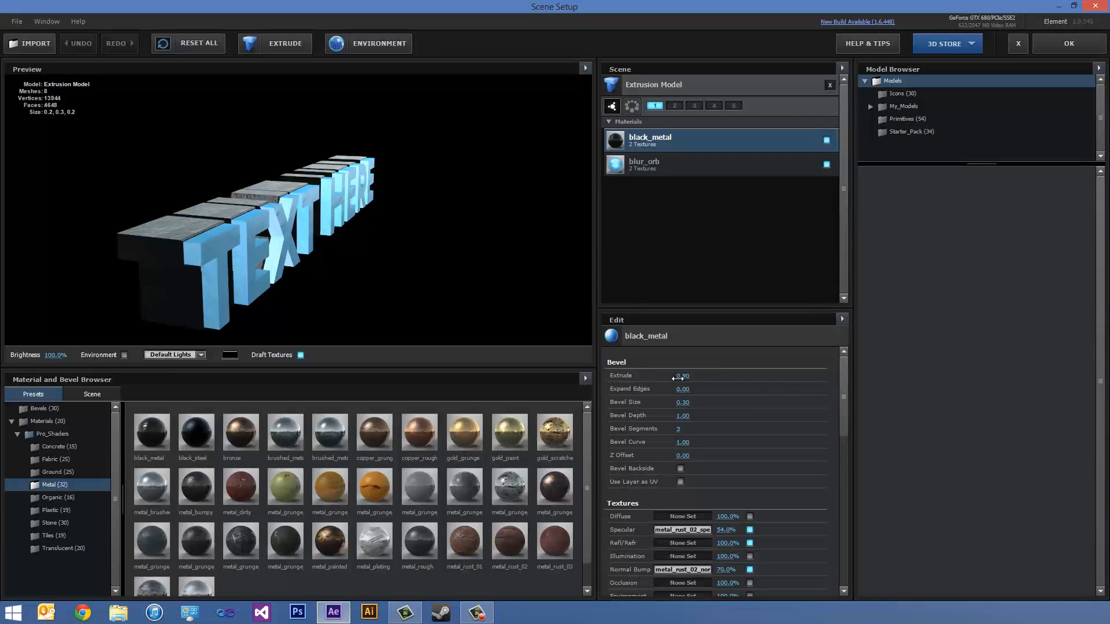
{"action": "left_click_drag", "start_coordinate": [684, 376], "coordinate": [651, 381]}
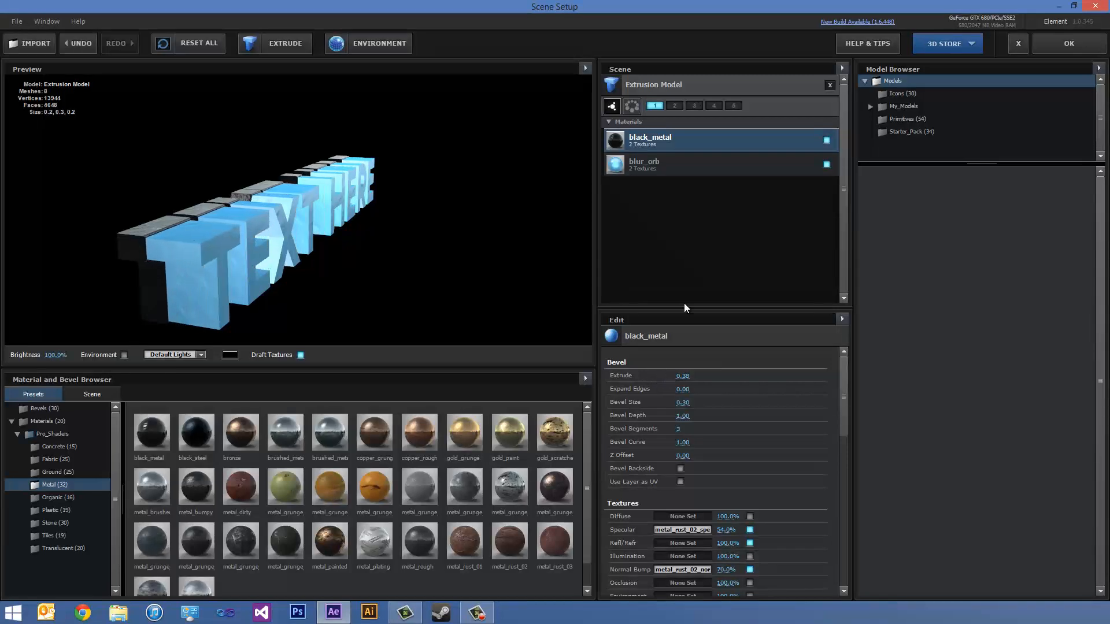
{"action": "left_click", "coordinate": [656, 162]}
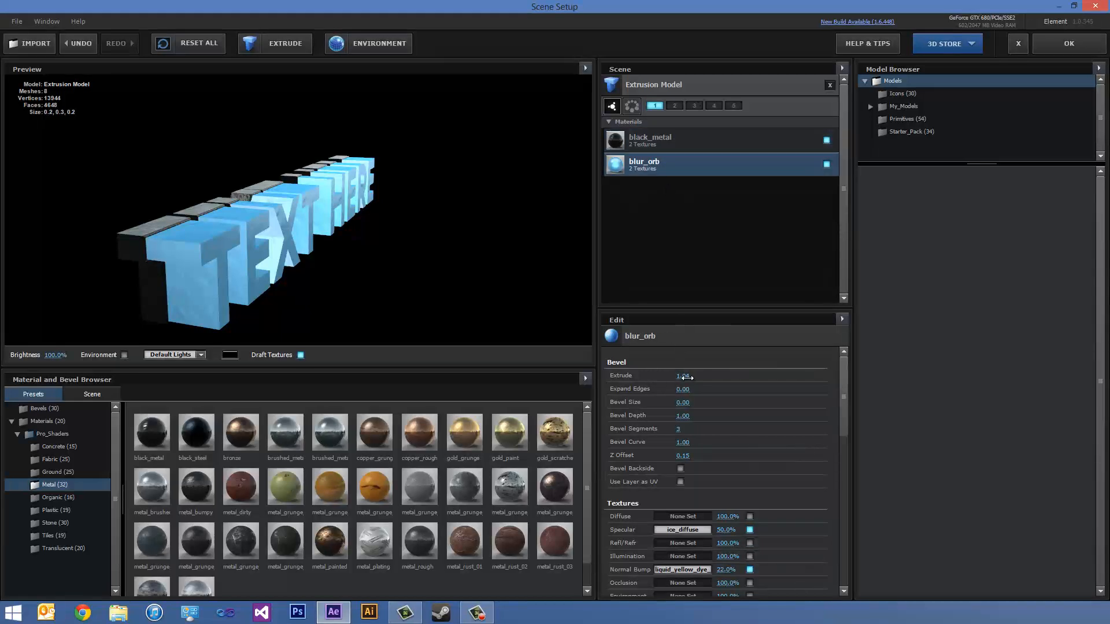
{"action": "left_click_drag", "start_coordinate": [685, 377], "coordinate": [650, 379]}
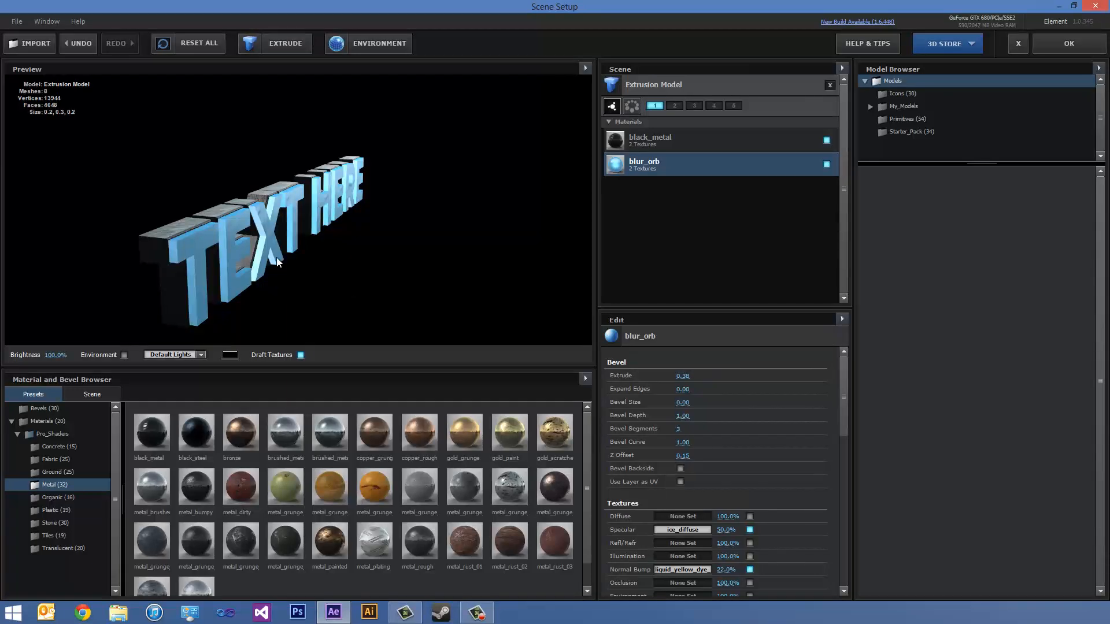
{"action": "left_click_drag", "start_coordinate": [277, 258], "coordinate": [305, 270]}
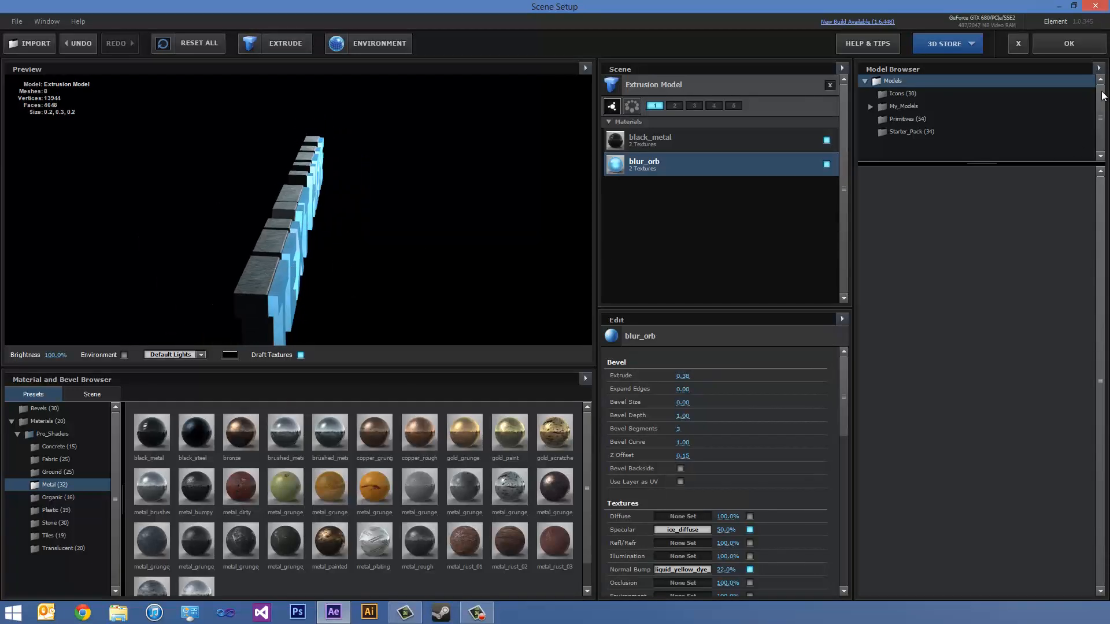
{"action": "left_click", "coordinate": [1066, 51]}
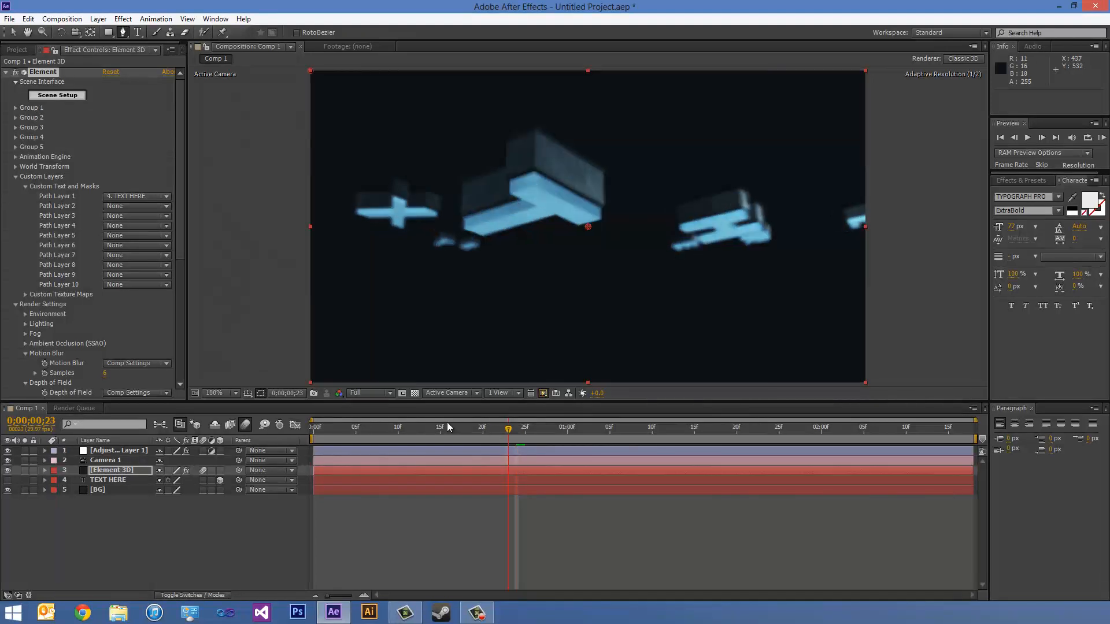
- Play a RAM preview of the text animation and scrub to the end to check the letters' shallow extrusion
{"action": "mouse_move", "coordinate": [447, 423]}
{"action": "left_mouse_down"}
{"action": "mouse_move", "coordinate": [389, 425]}
{"action": "mouse_move", "coordinate": [467, 425]}
{"action": "mouse_move", "coordinate": [459, 430]}
{"action": "left_mouse_up"}
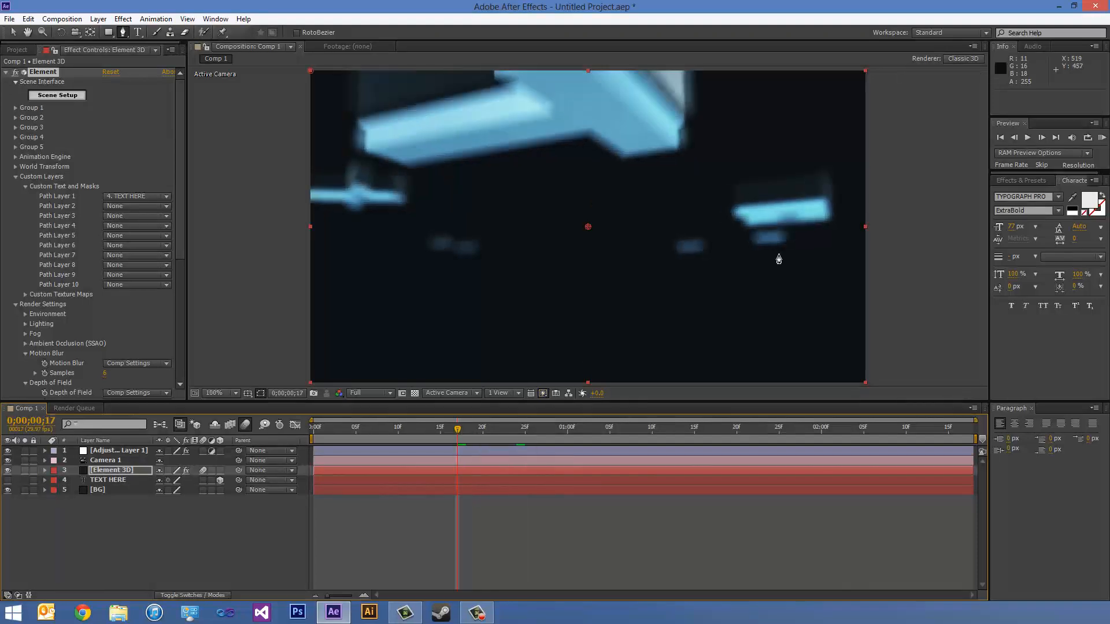
{"action": "left_click", "coordinate": [1101, 139]}
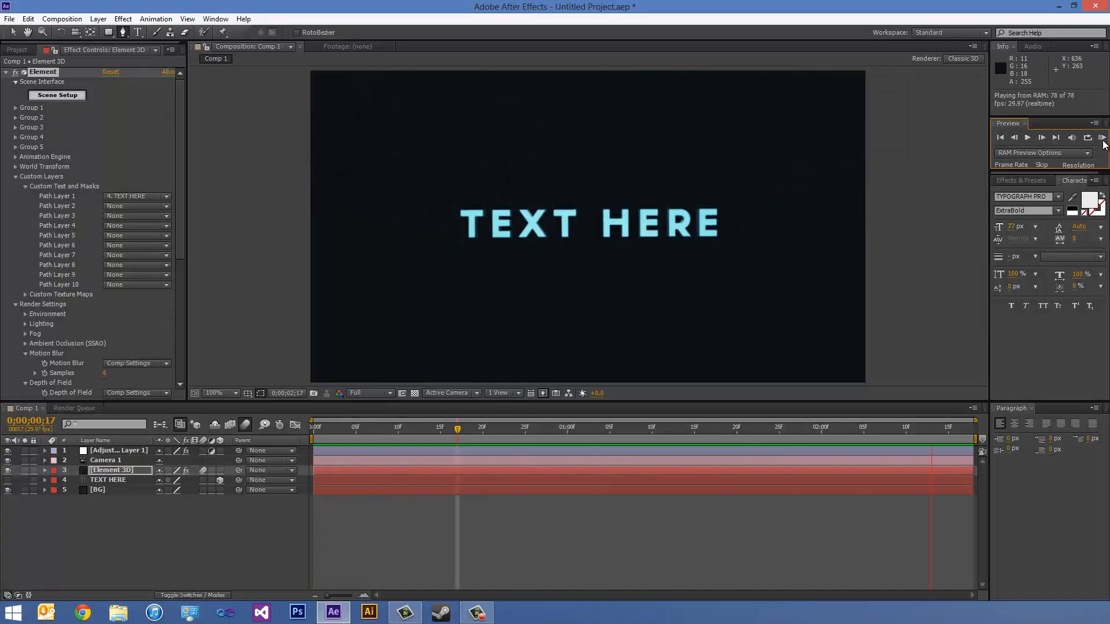
{"action": "left_click_drag", "start_coordinate": [762, 430], "coordinate": [906, 435]}
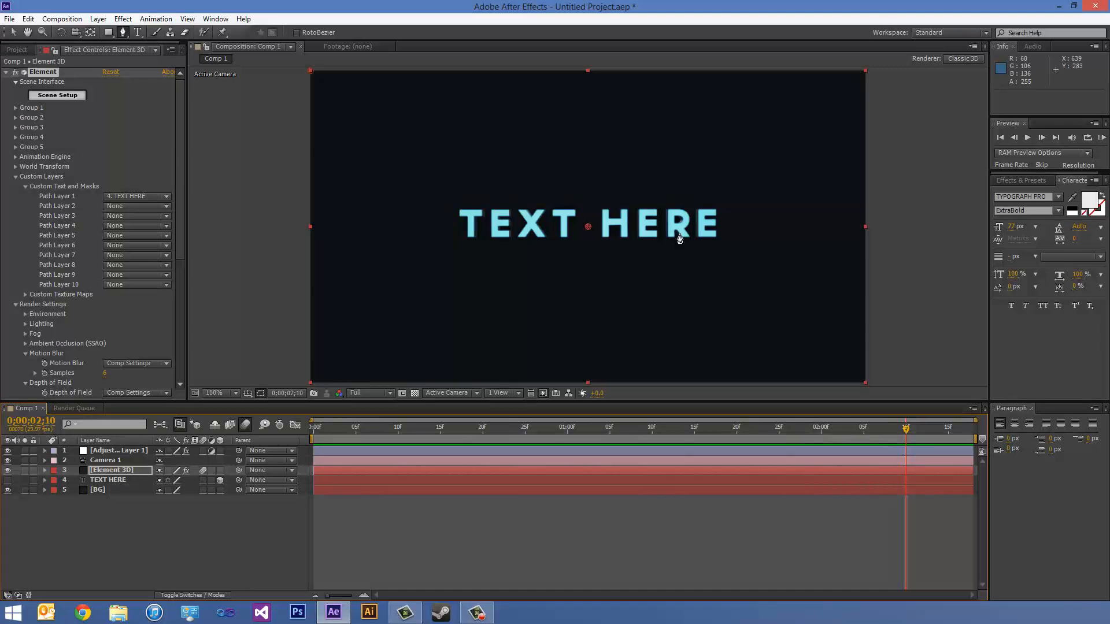
- Set the Extrude of both the black_metal and blur_orb materials to 1.00 in Element's Scene Setup and apply the scene
{"action": "left_click", "coordinate": [57, 95]}
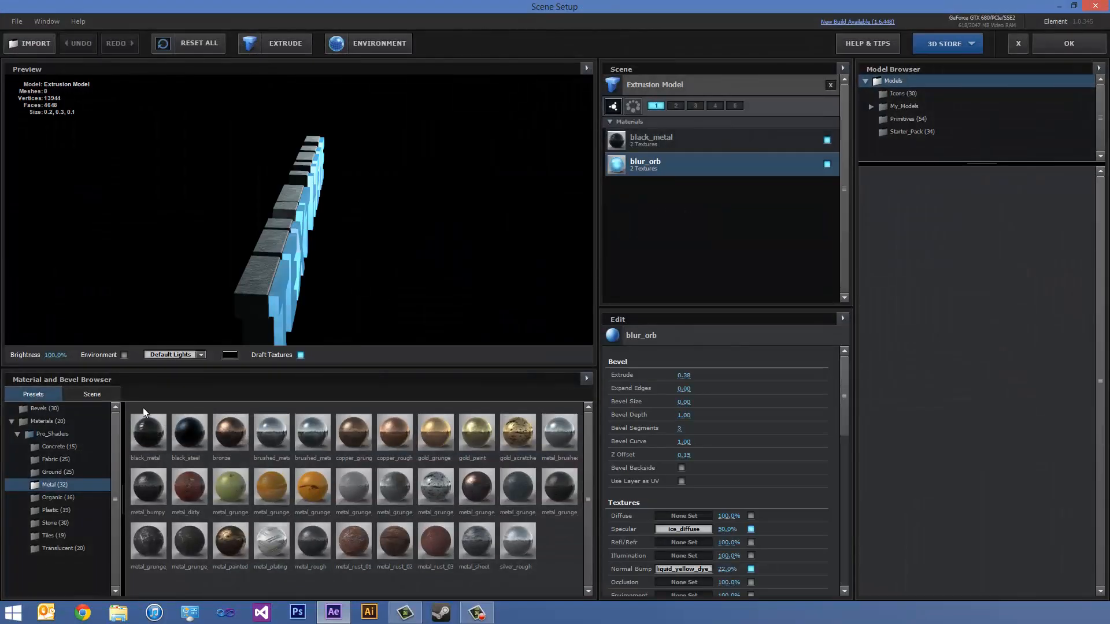
{"action": "left_click", "coordinate": [651, 142]}
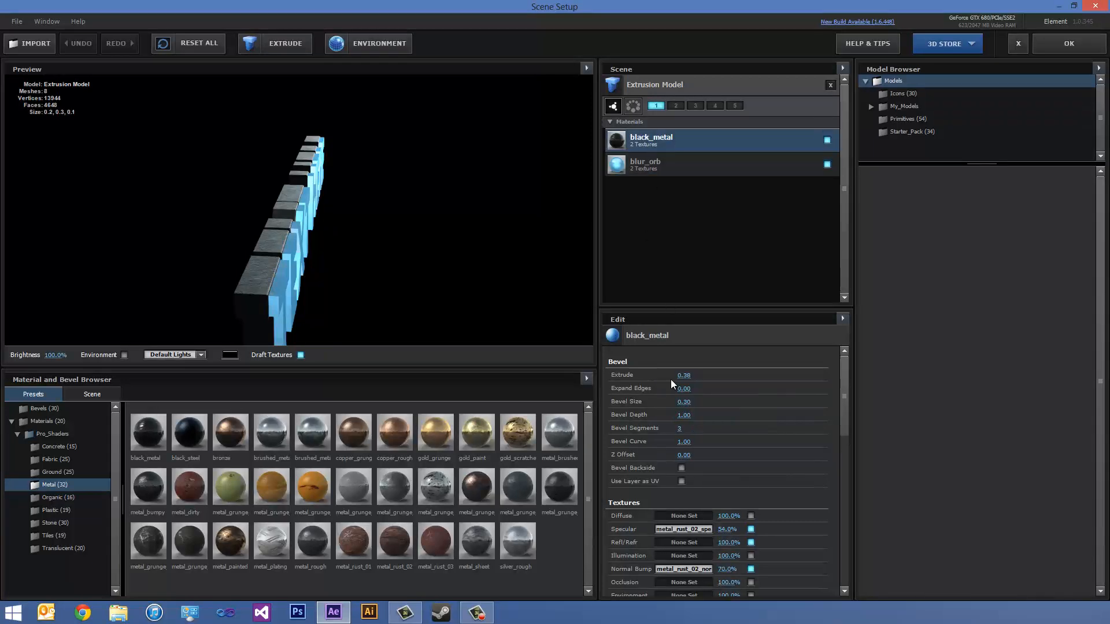
{"action": "mouse_move", "coordinate": [686, 376]}
{"action": "left_mouse_down"}
{"action": "mouse_move", "coordinate": [725, 375]}
{"action": "mouse_move", "coordinate": [692, 376]}
{"action": "left_mouse_up"}
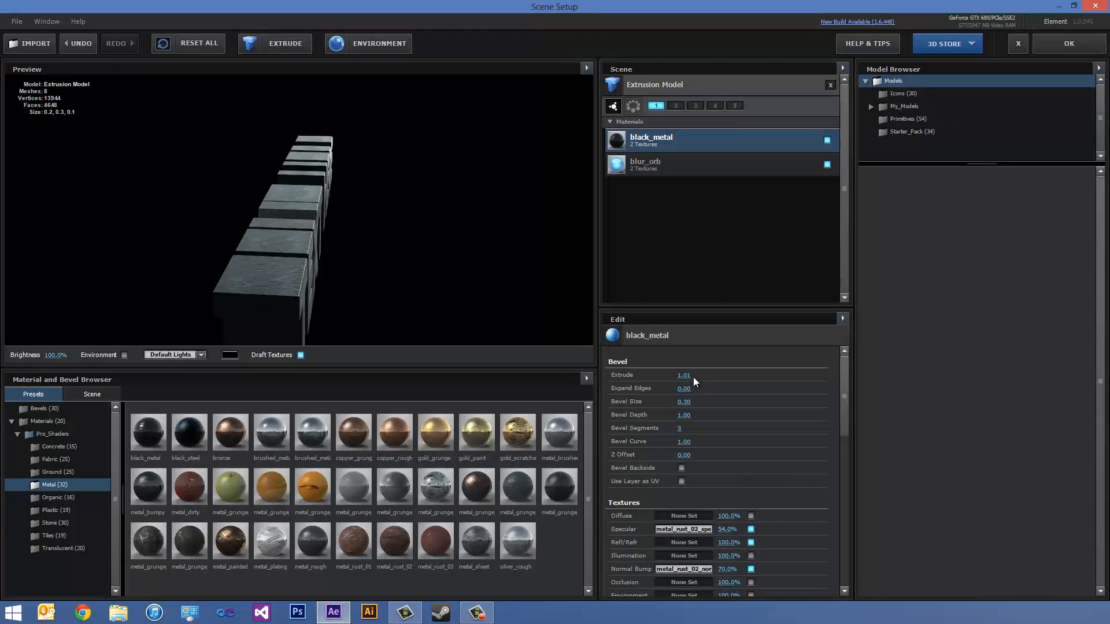
{"action": "type", "text": "1"}
{"action": "key", "text": "Return"}
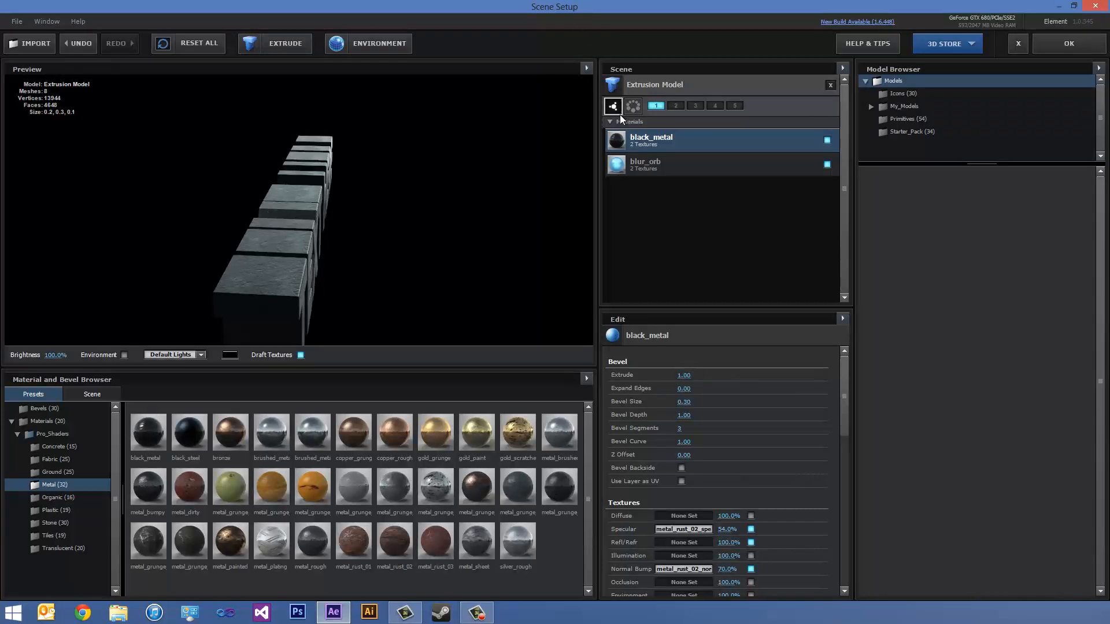
{"action": "left_click", "coordinate": [634, 169]}
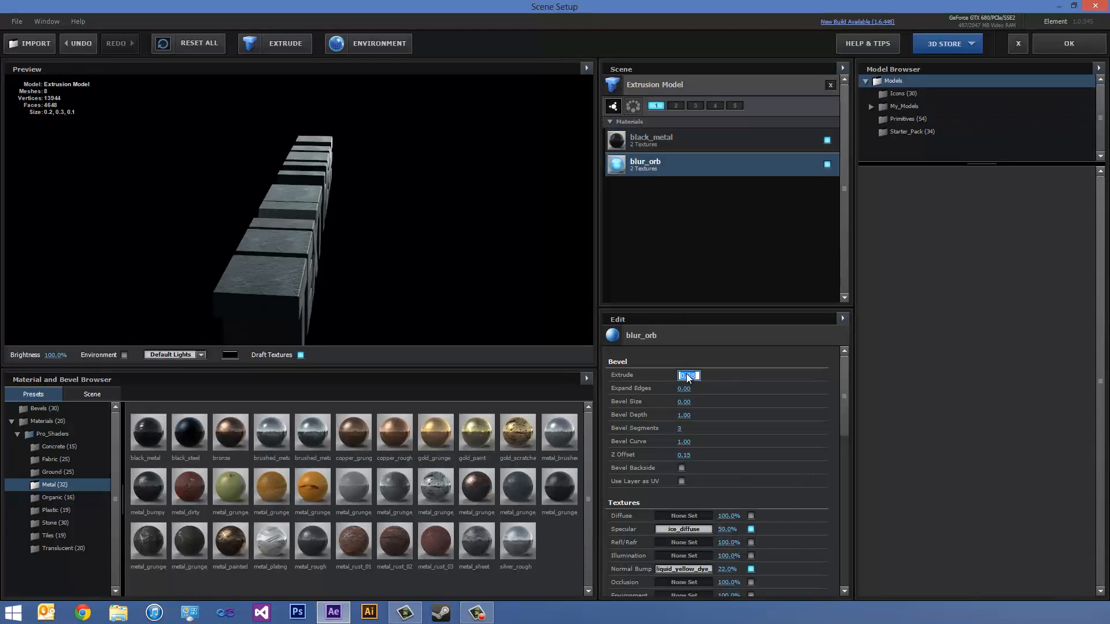
{"action": "type", "text": "1"}
{"action": "key", "text": "Return"}
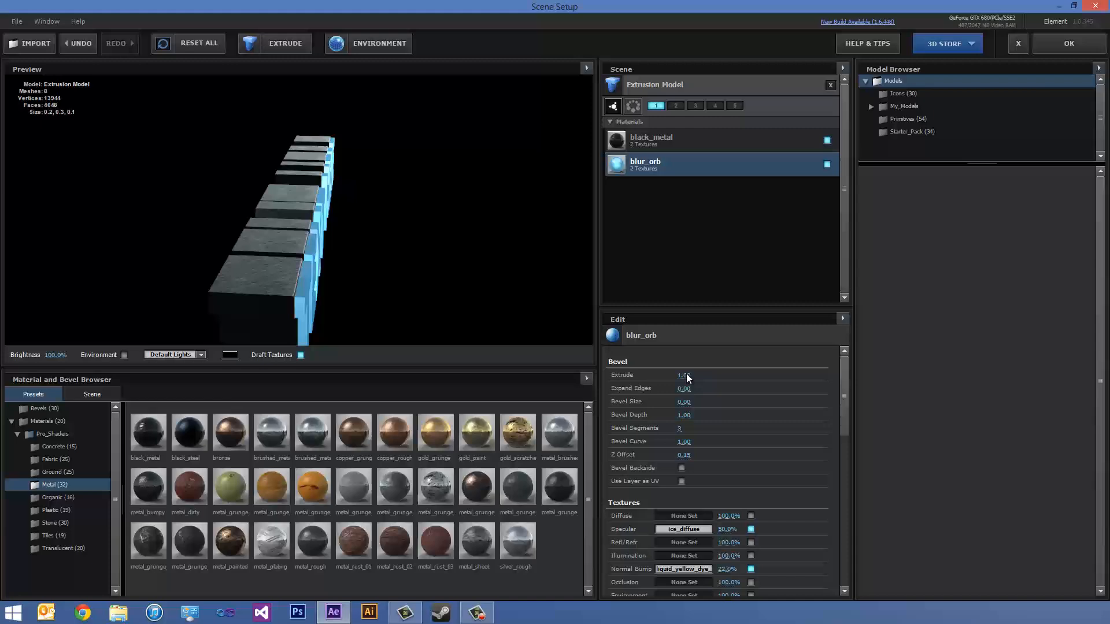
{"action": "left_click", "coordinate": [1058, 50]}
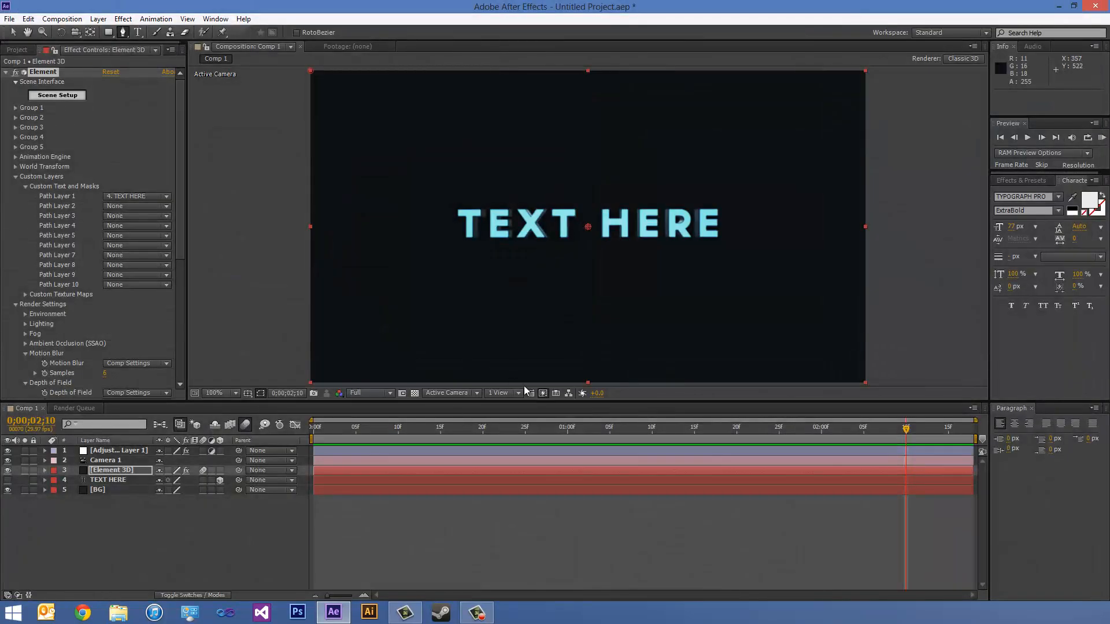
- Play a RAM preview of the deeper extruded text from near the start and scrub through the camera move
{"action": "left_click_drag", "start_coordinate": [506, 428], "coordinate": [364, 427]}
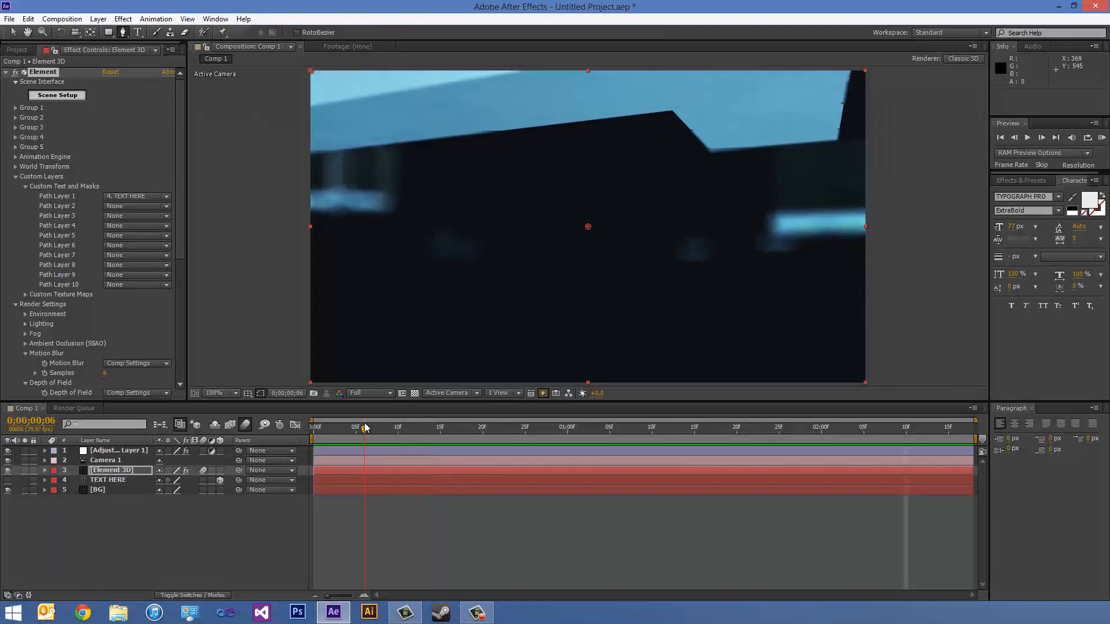
{"action": "left_click", "coordinate": [1102, 139]}
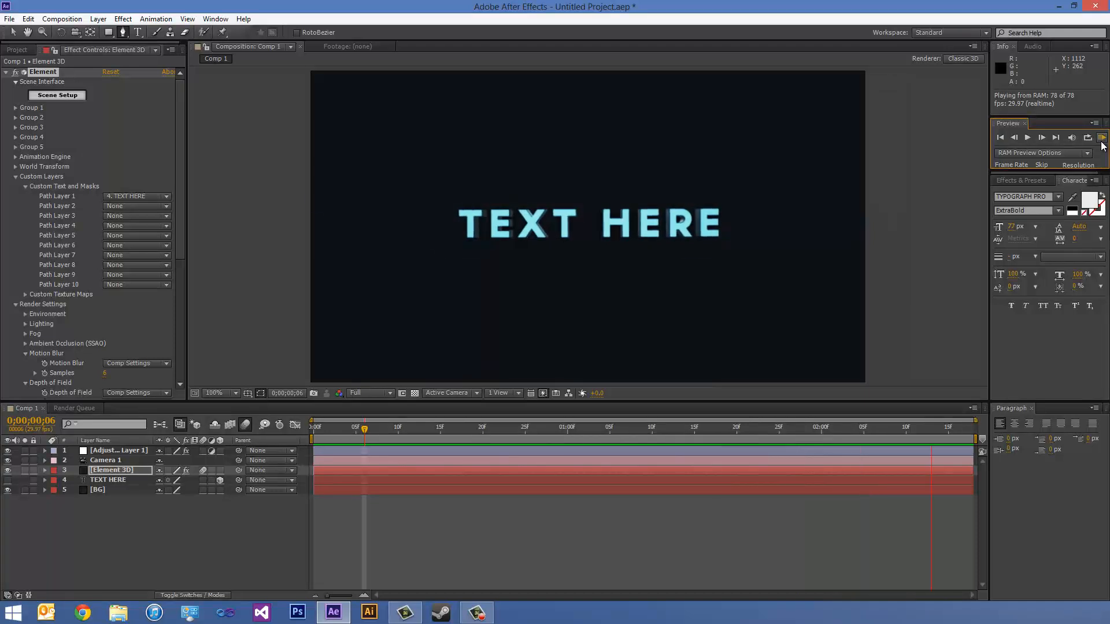
{"action": "left_click", "coordinate": [1101, 142]}
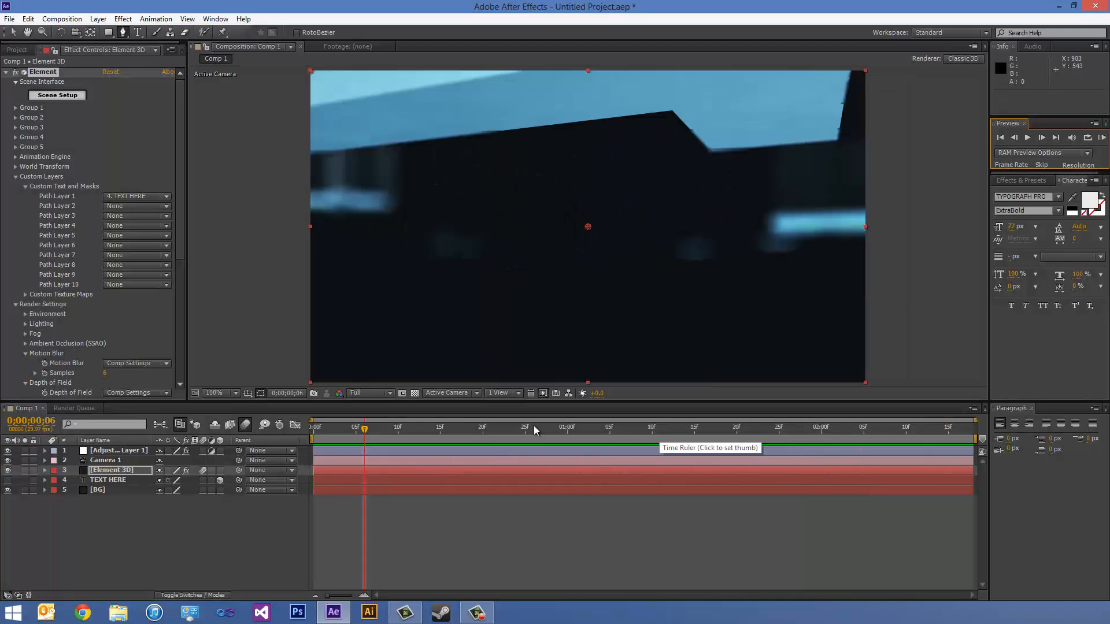
{"action": "left_click_drag", "start_coordinate": [361, 429], "coordinate": [799, 436]}
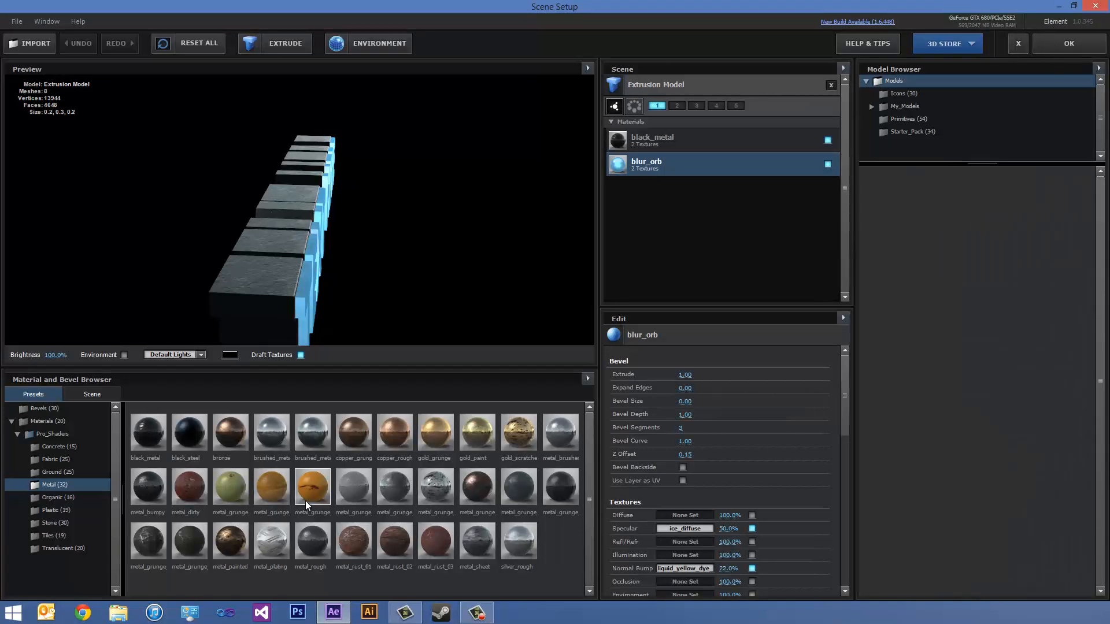
- Close Element's Scene Setup and scrub between the close-up letters and the final title to review the finished animation
{"action": "left_click", "coordinate": [1086, 50]}
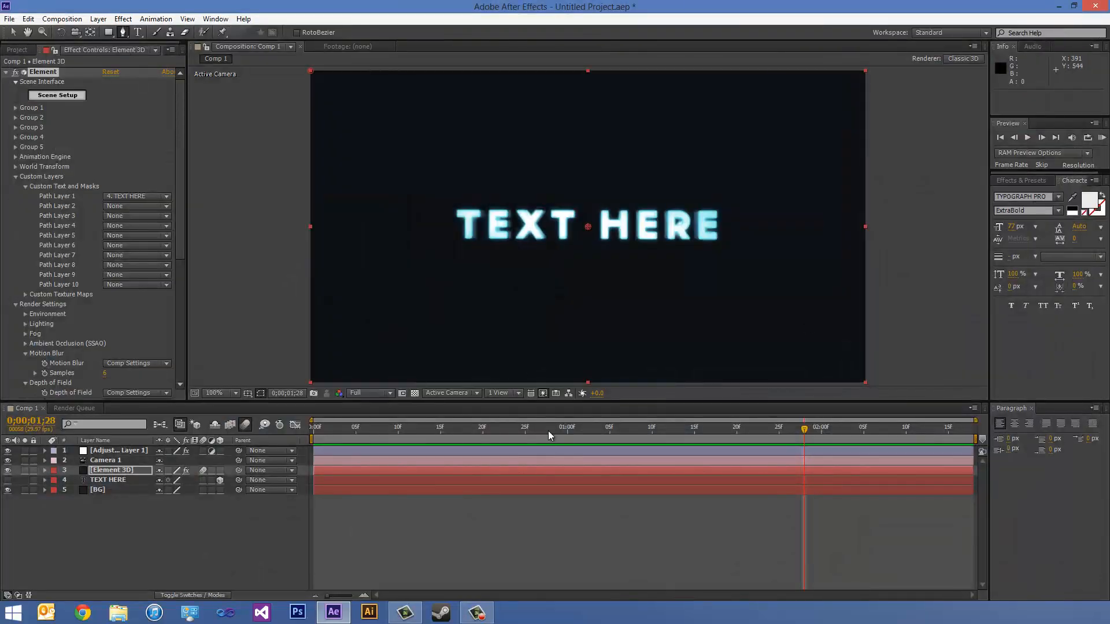
{"action": "left_click_drag", "start_coordinate": [548, 431], "coordinate": [499, 427]}
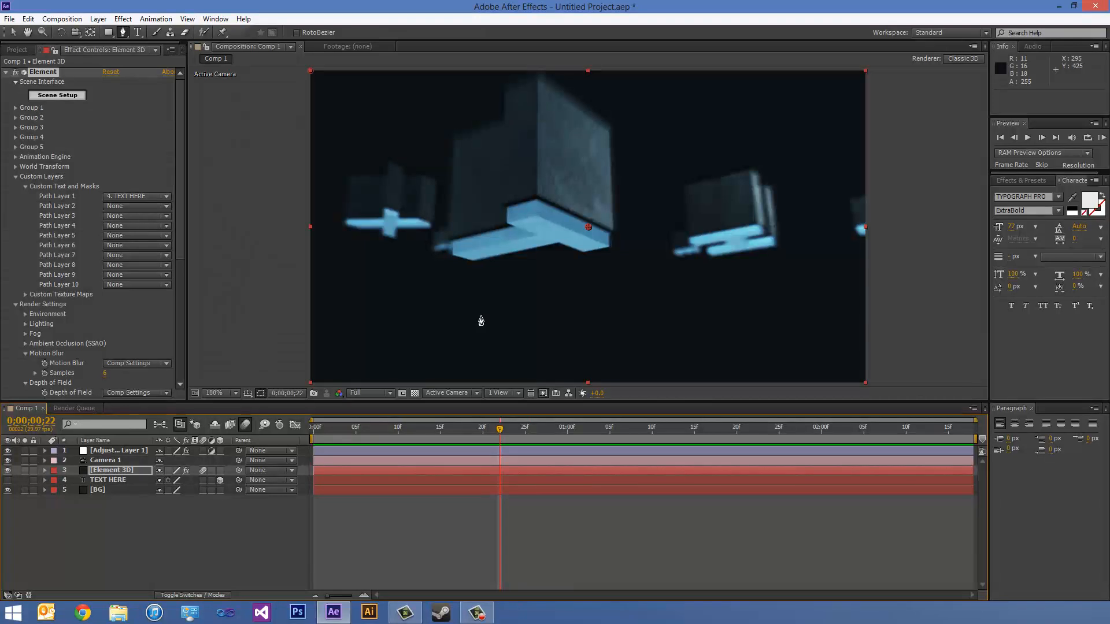
{"action": "left_click_drag", "start_coordinate": [500, 428], "coordinate": [866, 462]}
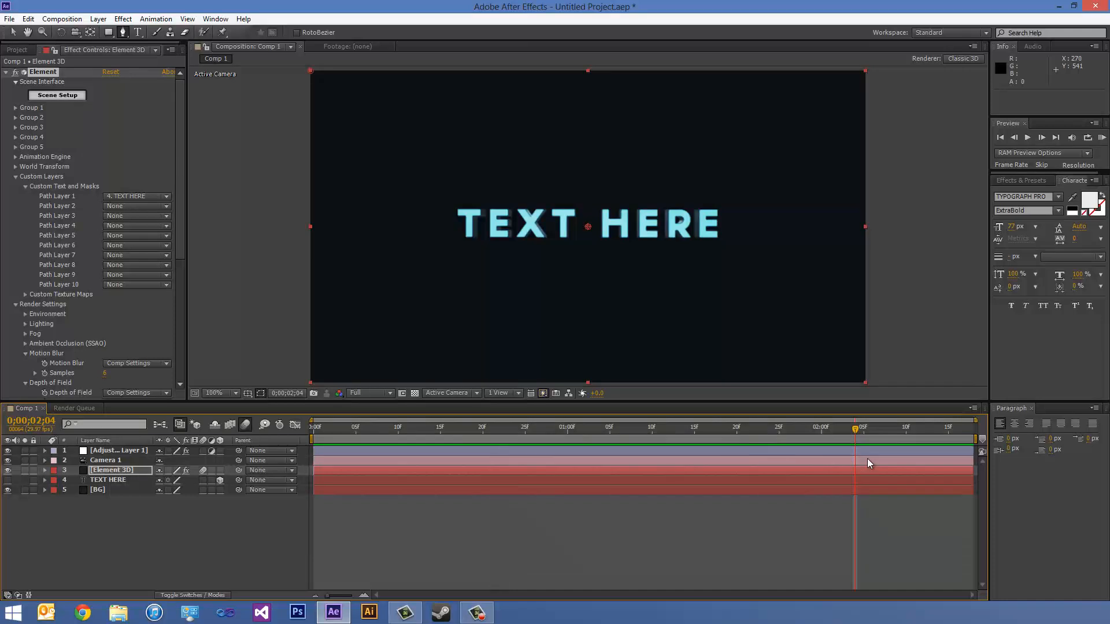
{"action": "left_click_drag", "start_coordinate": [850, 432], "coordinate": [478, 407]}
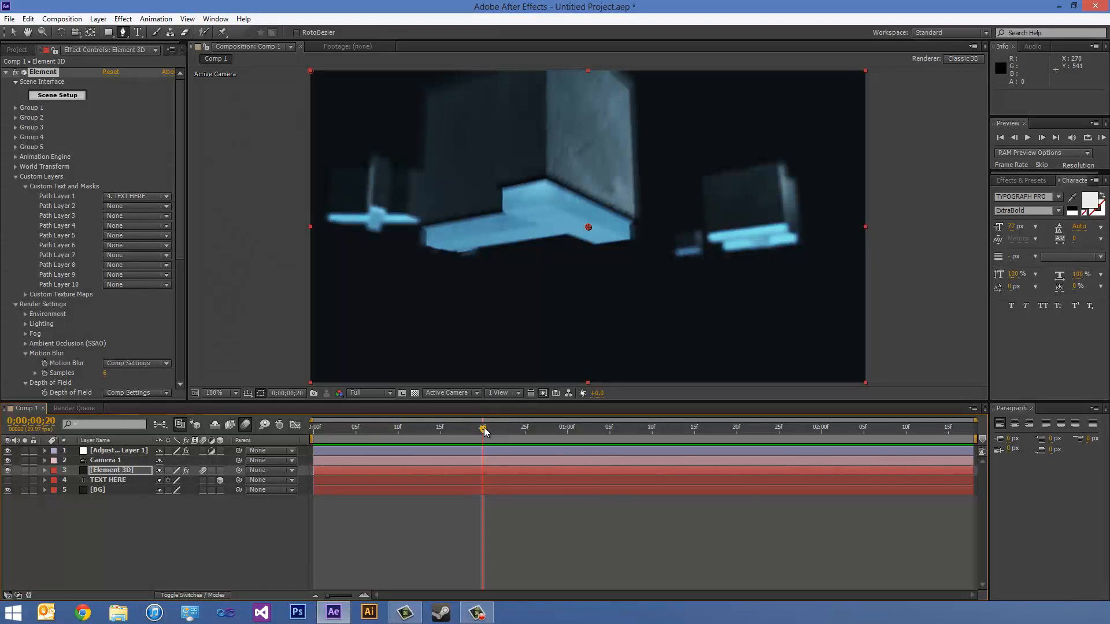
{"action": "left_click_drag", "start_coordinate": [484, 431], "coordinate": [900, 449]}
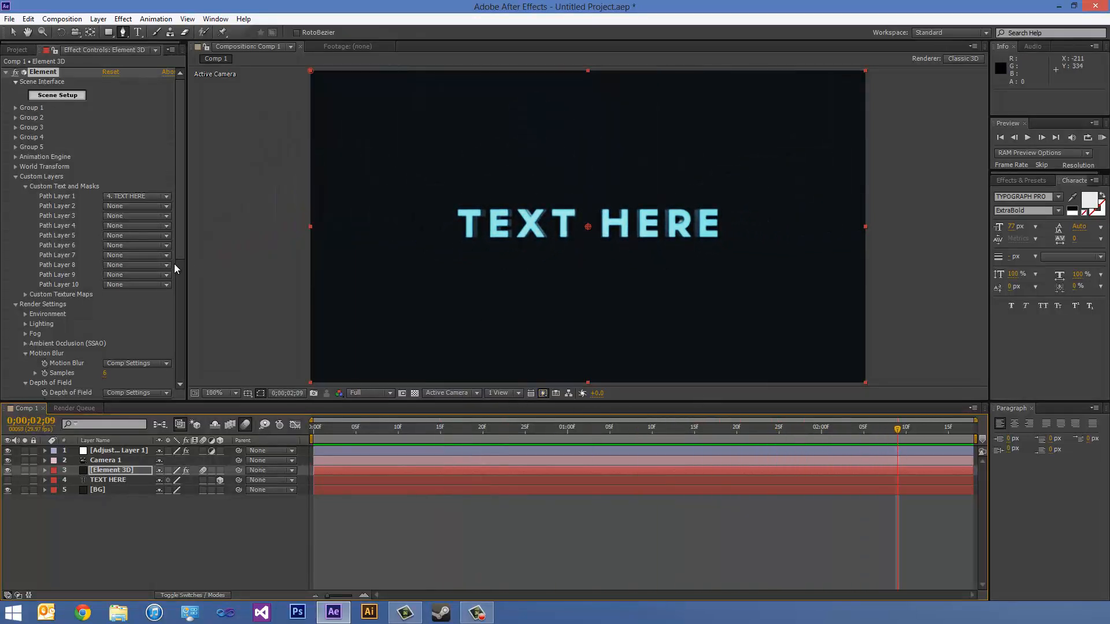